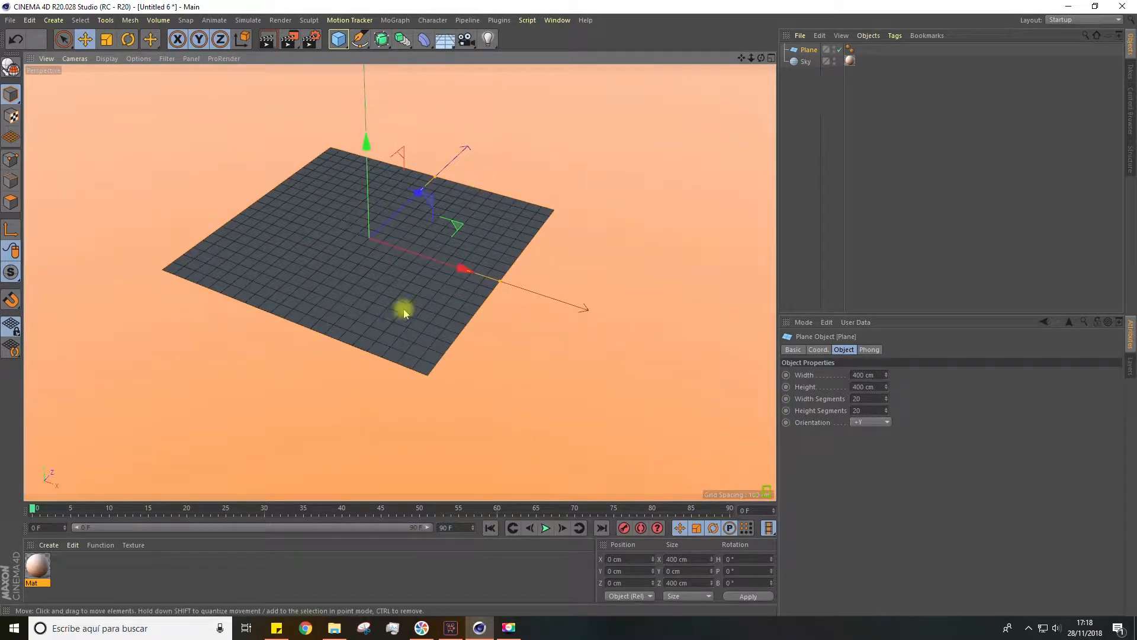
Set the perspective view's display mode to Gouraud Shading (Lines)
{"action": "left_click", "coordinate": [106, 58]}
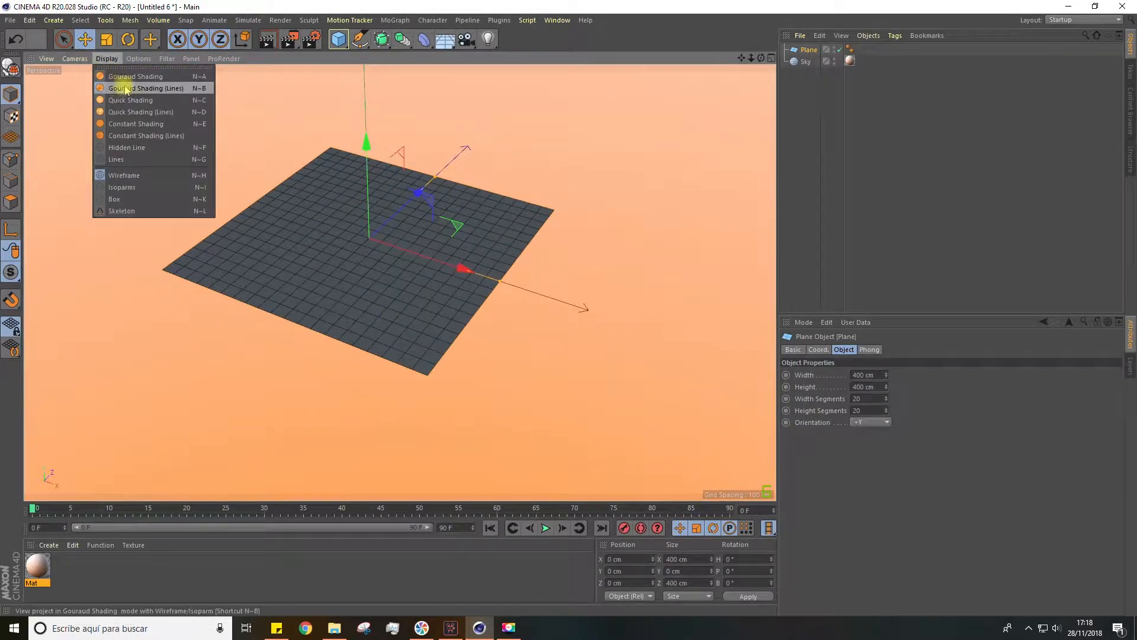
{"action": "left_click", "coordinate": [136, 89]}
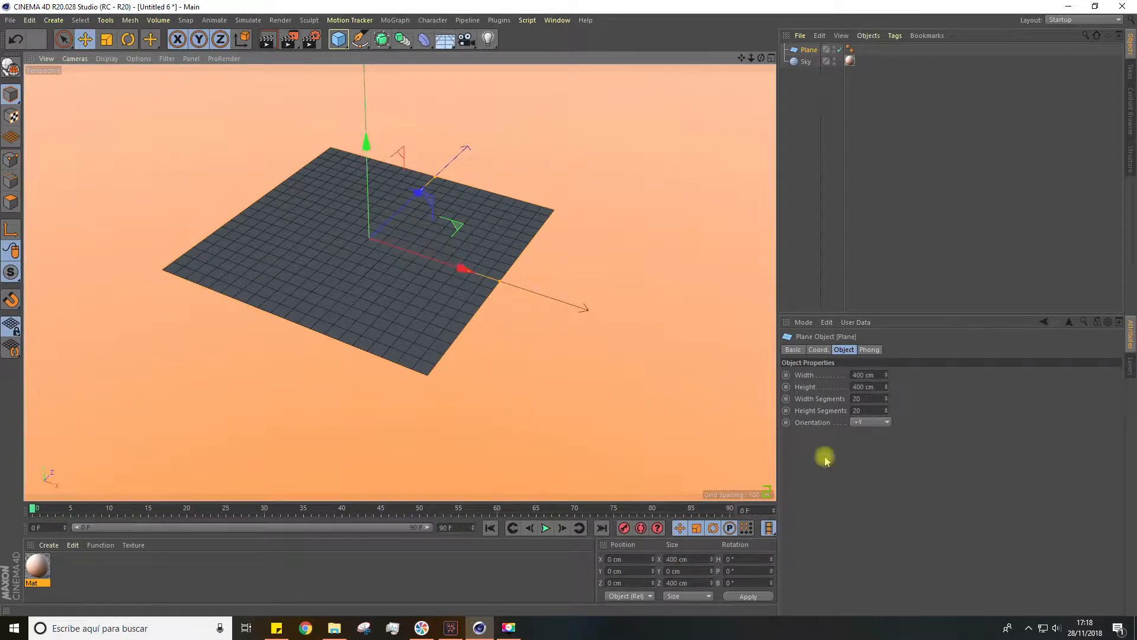
{"action": "left_click", "coordinate": [866, 398]}
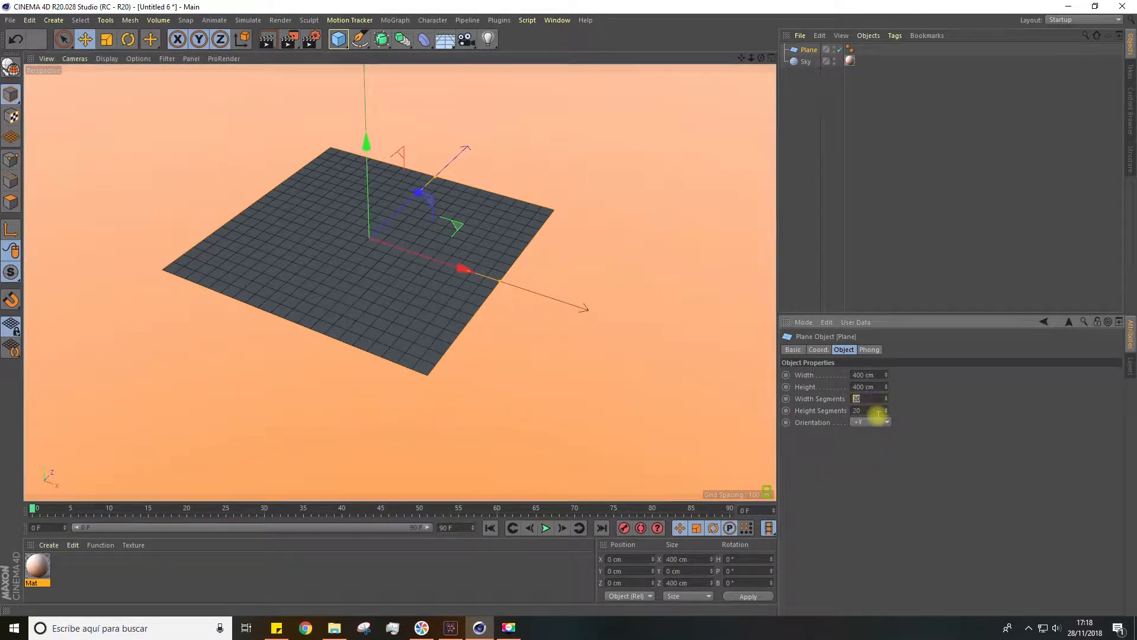
{"action": "left_click", "coordinate": [856, 410]}
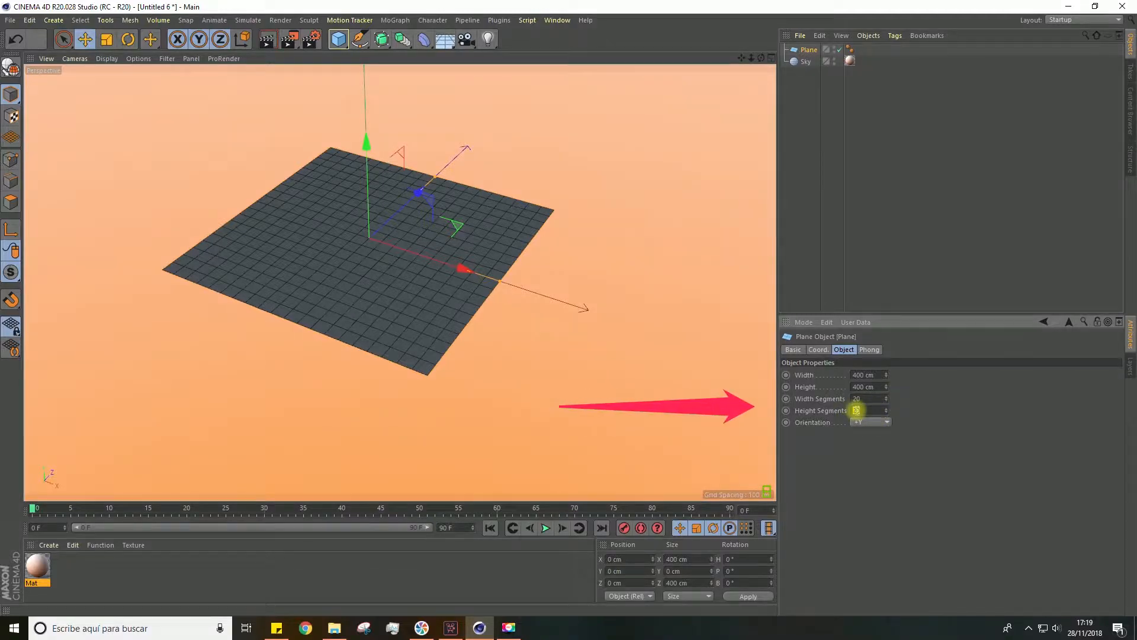
{"action": "left_click_drag", "start_coordinate": [888, 374], "coordinate": [886, 388]}
{"action": "key", "text": "ctrl+z"}
{"action": "key", "text": "ctrl+z"}
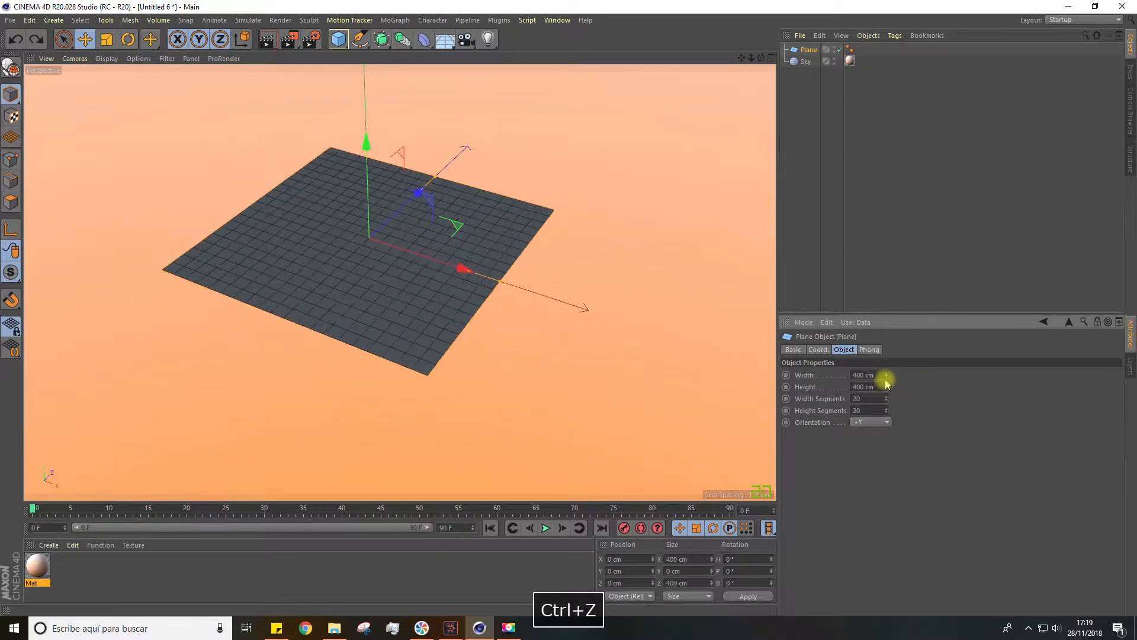
{"action": "scroll", "coordinate": [469, 172], "scroll_direction": "down", "scroll_amount": 2}
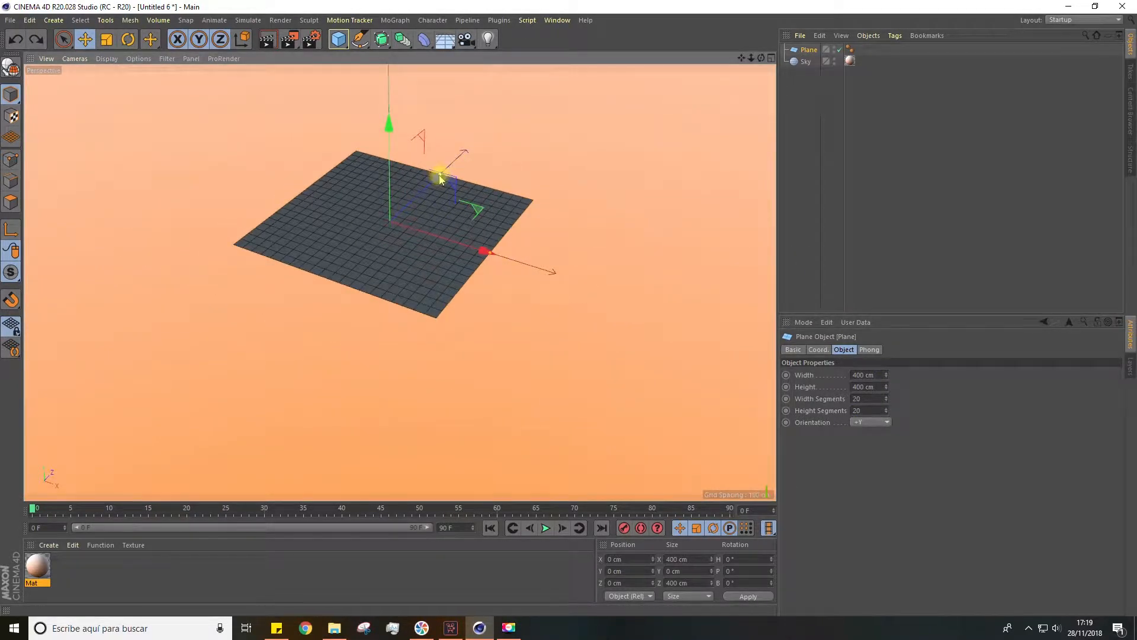
Set the plane's width and height segments to 30 and rotate it upright to a pitch of 90°
{"action": "left_click", "coordinate": [859, 398]}
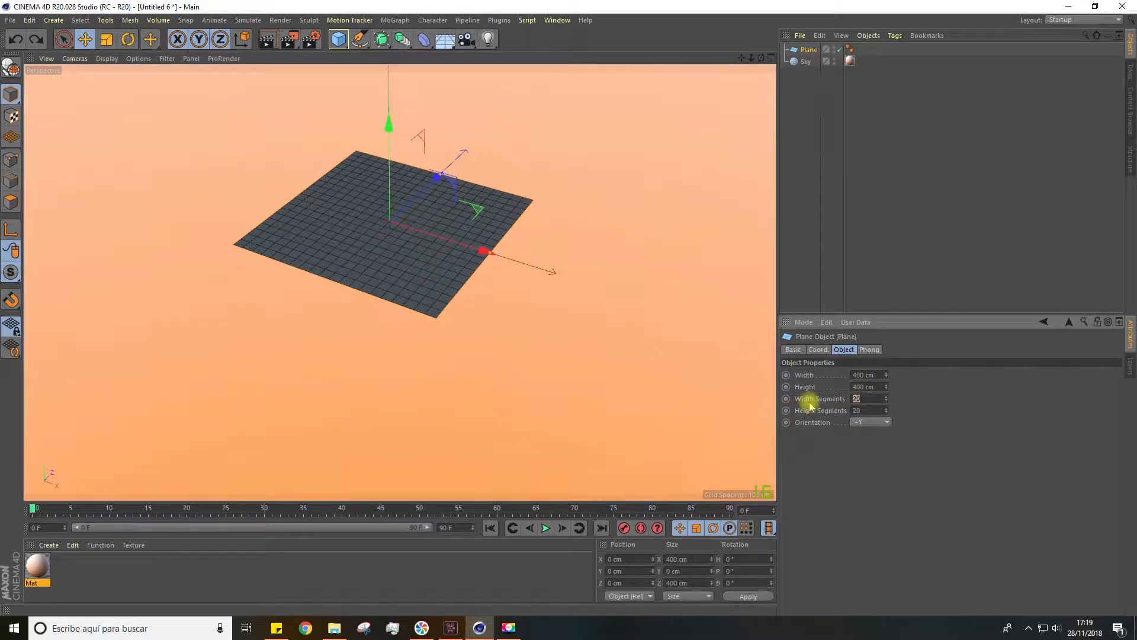
{"action": "type", "text": "30"}
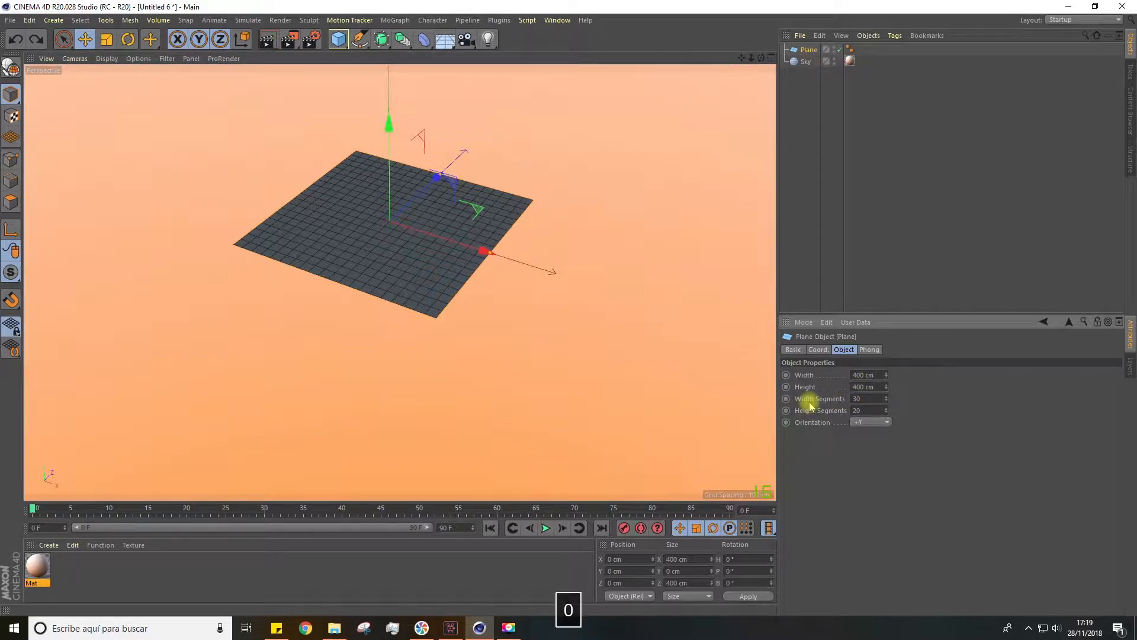
{"action": "key", "text": "Tab"}
{"action": "type", "text": "30"}
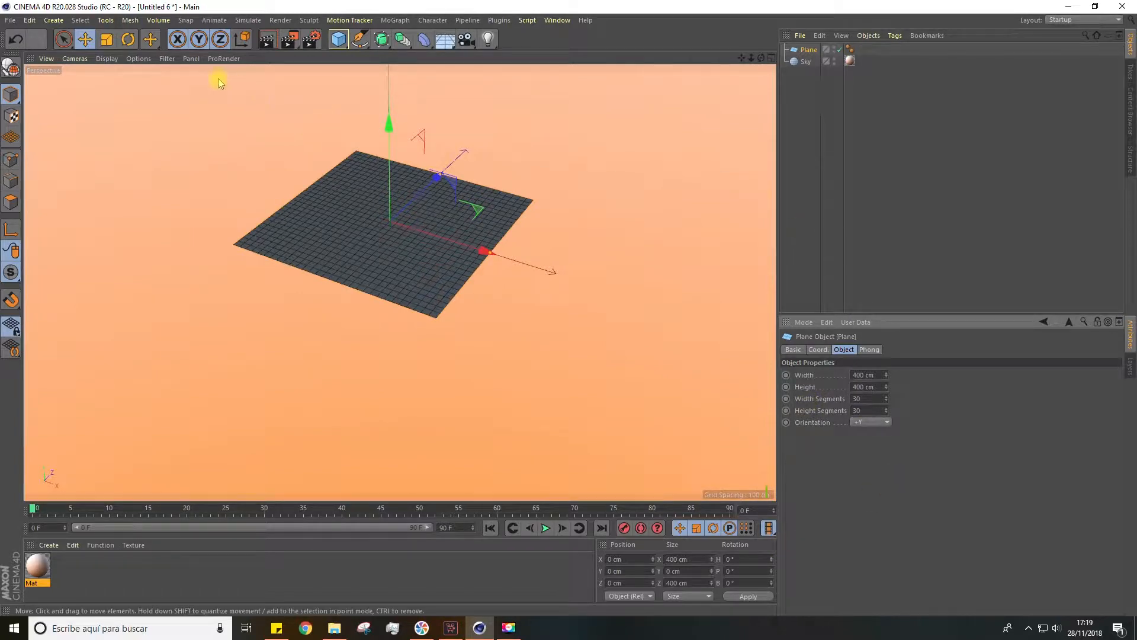
{"action": "left_click", "coordinate": [128, 39]}
{"action": "left_click_drag", "start_coordinate": [373, 189], "coordinate": [381, 252]}
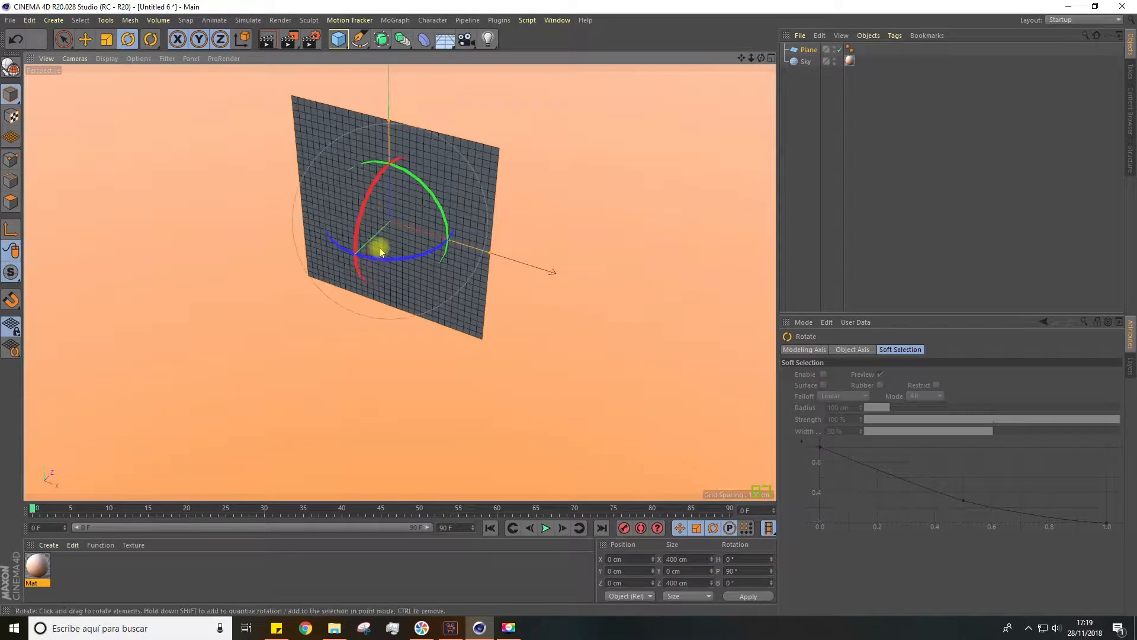
Add a second plane and move it below the upright one, to about -417 cm in Y
{"action": "scroll", "coordinate": [380, 252], "scroll_direction": "down", "scroll_amount": 4}
{"action": "middle_click_drag", "start_coordinate": [377, 275], "coordinate": [375, 248], "text": "alt"}
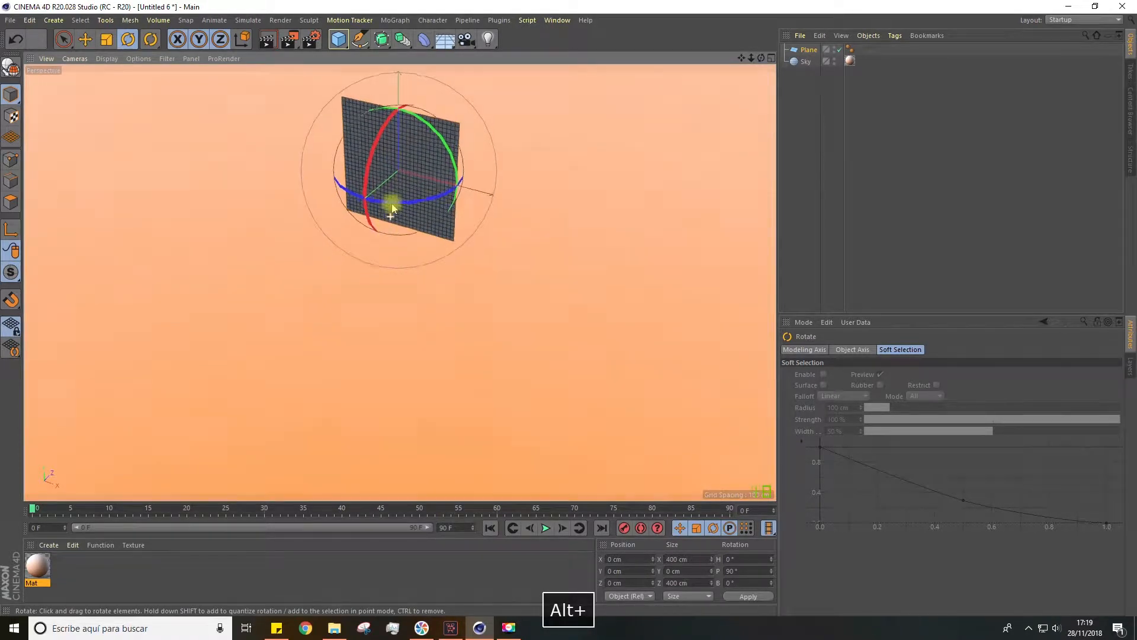
{"action": "left_click_drag", "start_coordinate": [392, 216], "coordinate": [399, 163], "text": "alt"}
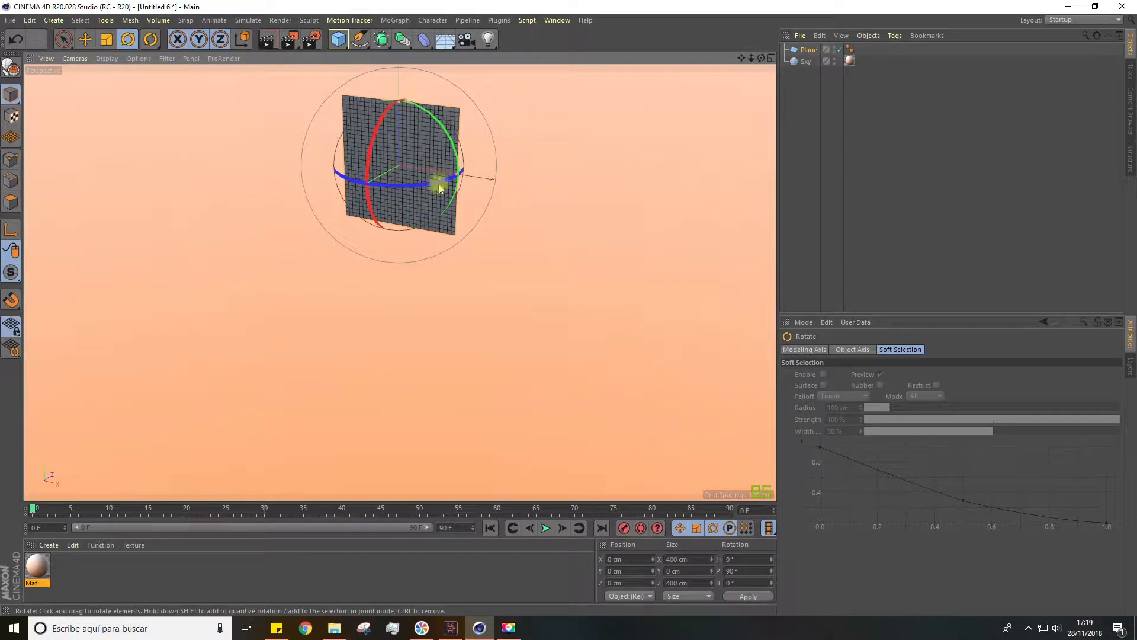
{"action": "left_click", "coordinate": [338, 39]}
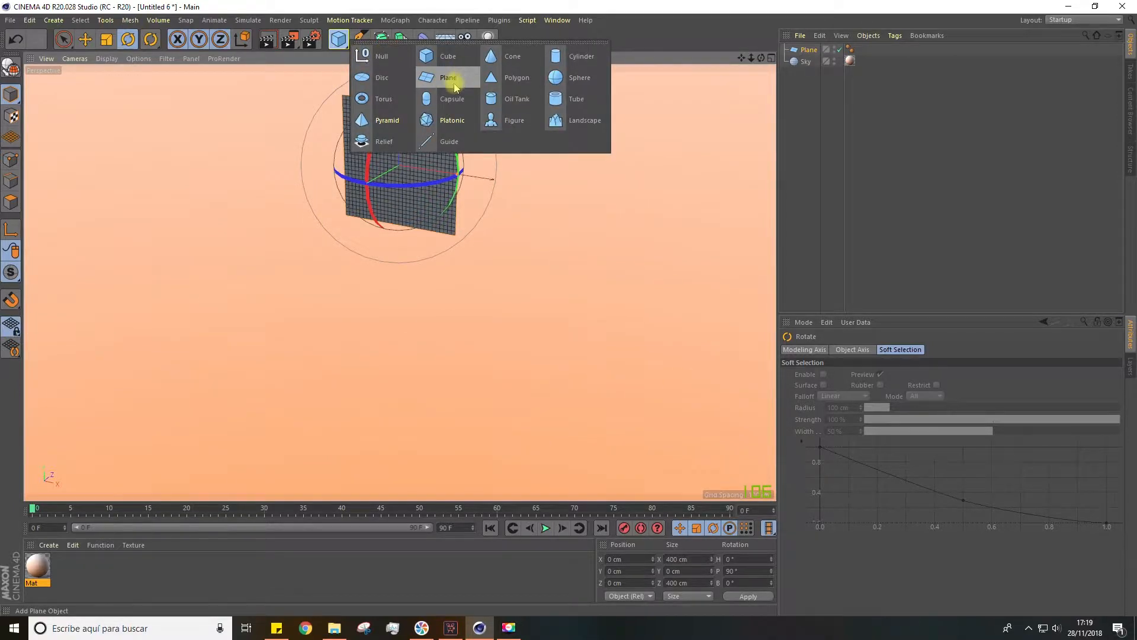
{"action": "left_click", "coordinate": [448, 77]}
{"action": "key", "text": "e"}
{"action": "left_click_drag", "start_coordinate": [401, 127], "coordinate": [398, 225]}
Set the lower plane's width and height segments to 1 and enlarge it to about 2332 by 2962 cm
{"action": "left_click", "coordinate": [811, 50]}
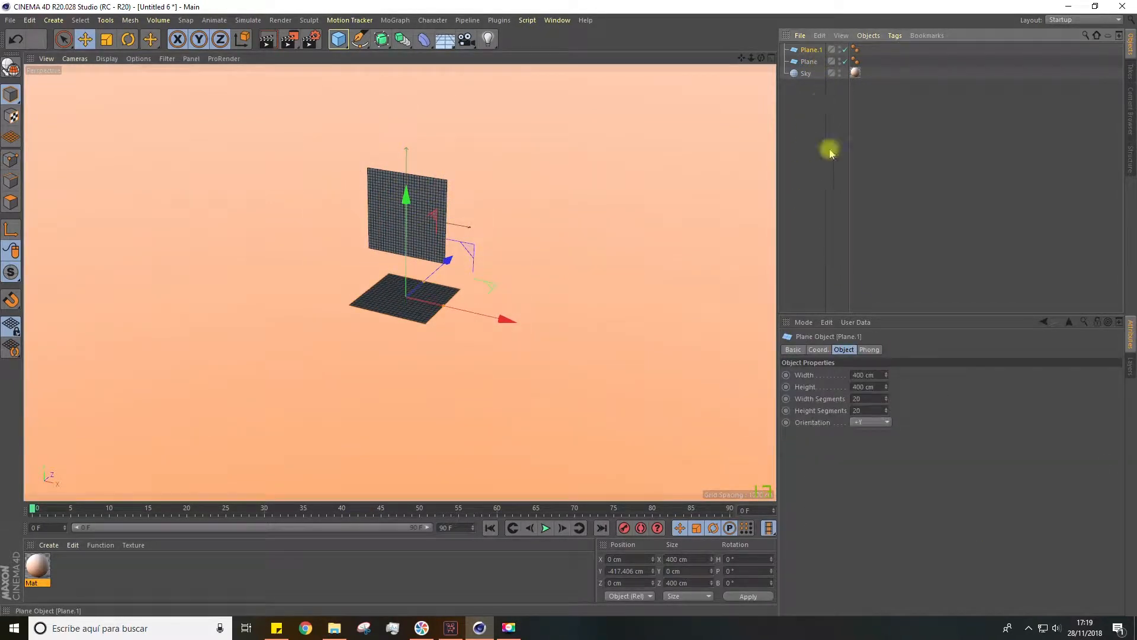
{"action": "left_click", "coordinate": [865, 400]}
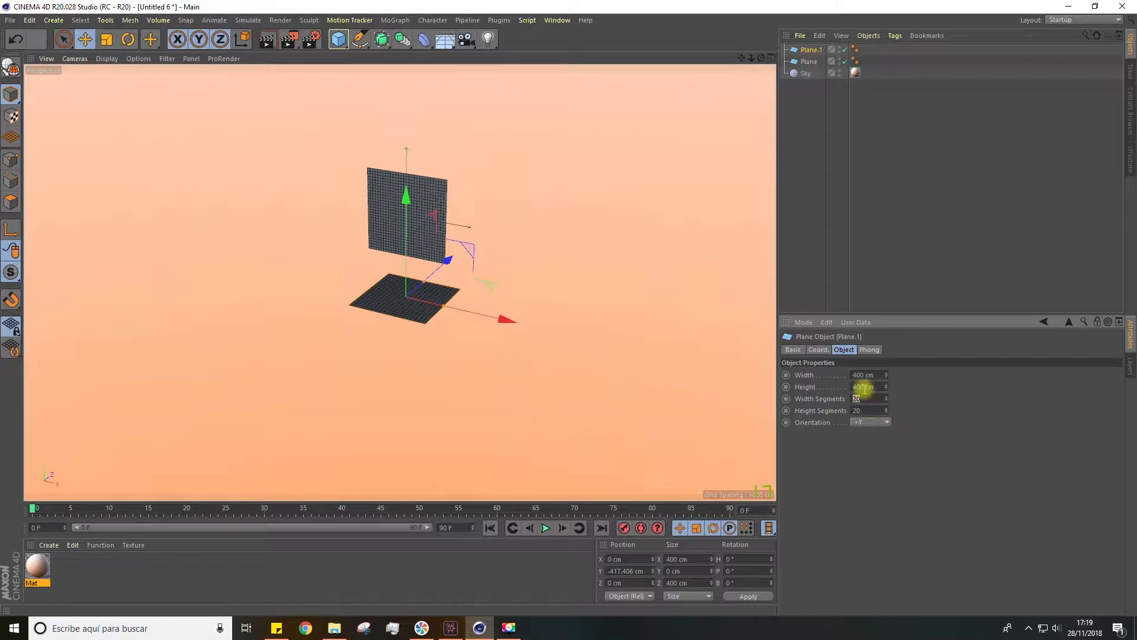
{"action": "type", "text": "1"}
{"action": "key", "text": "Tab"}
{"action": "type", "text": "1"}
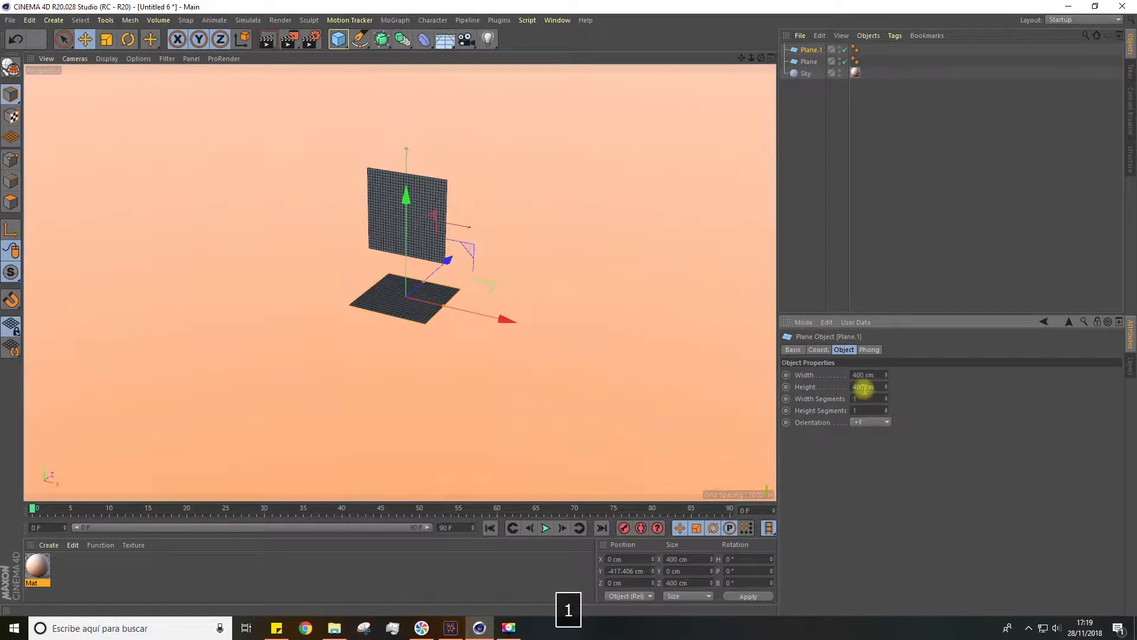
{"action": "key", "text": "Return"}
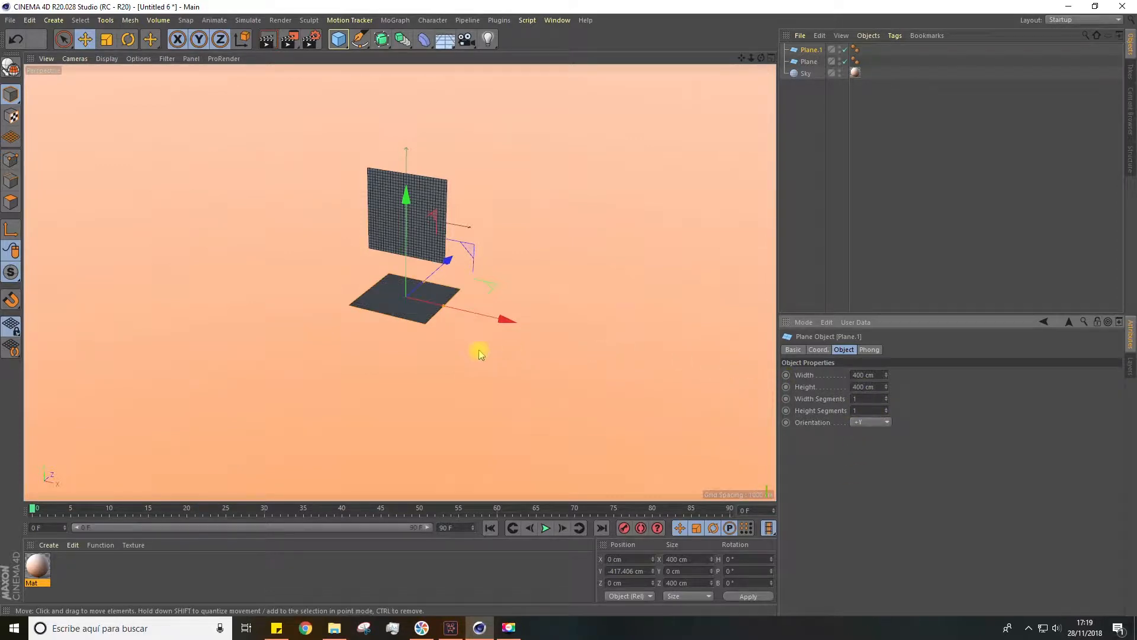
{"action": "left_click_drag", "start_coordinate": [445, 308], "coordinate": [508, 199]}
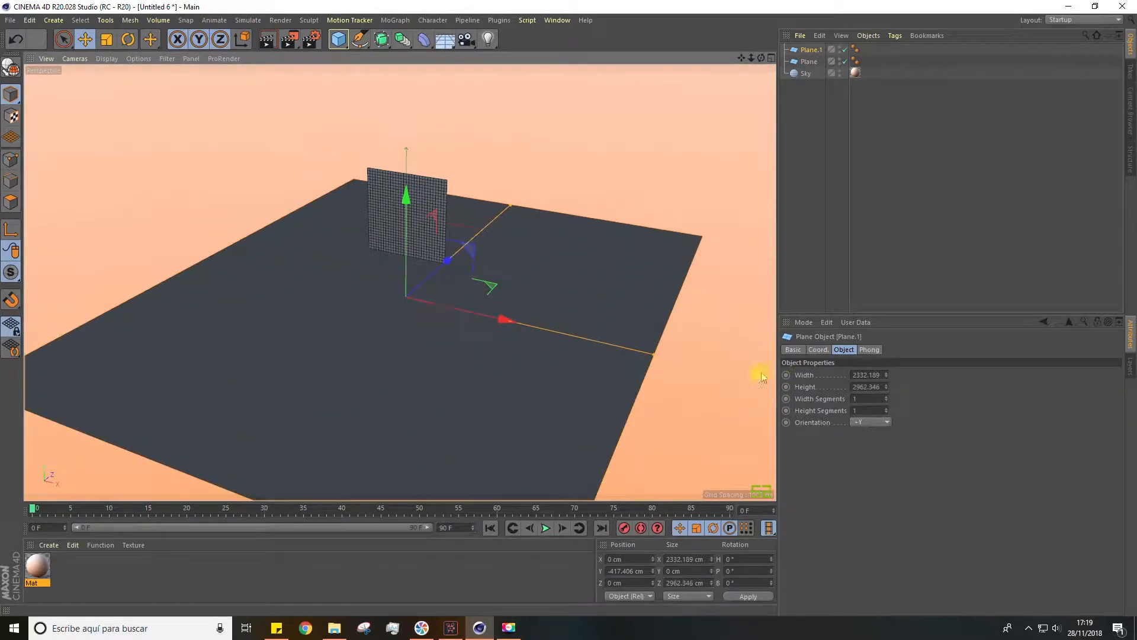
{"action": "left_click", "coordinate": [763, 377]}
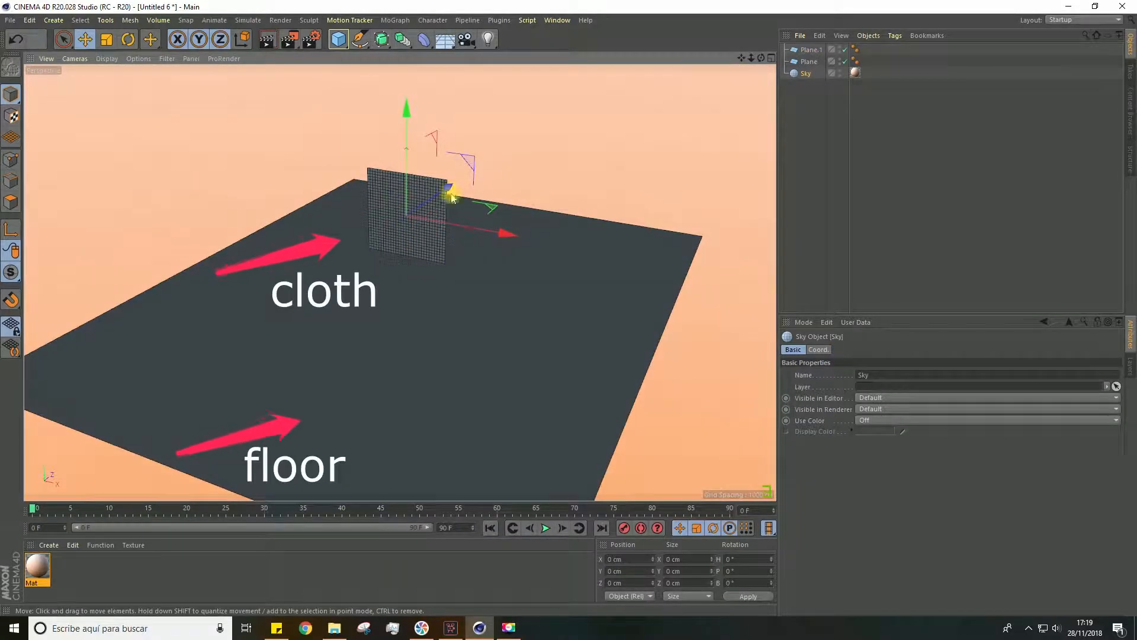
Convert both the lower plane and the upright plane into editable polygon objects
{"action": "left_click", "coordinate": [351, 237]}
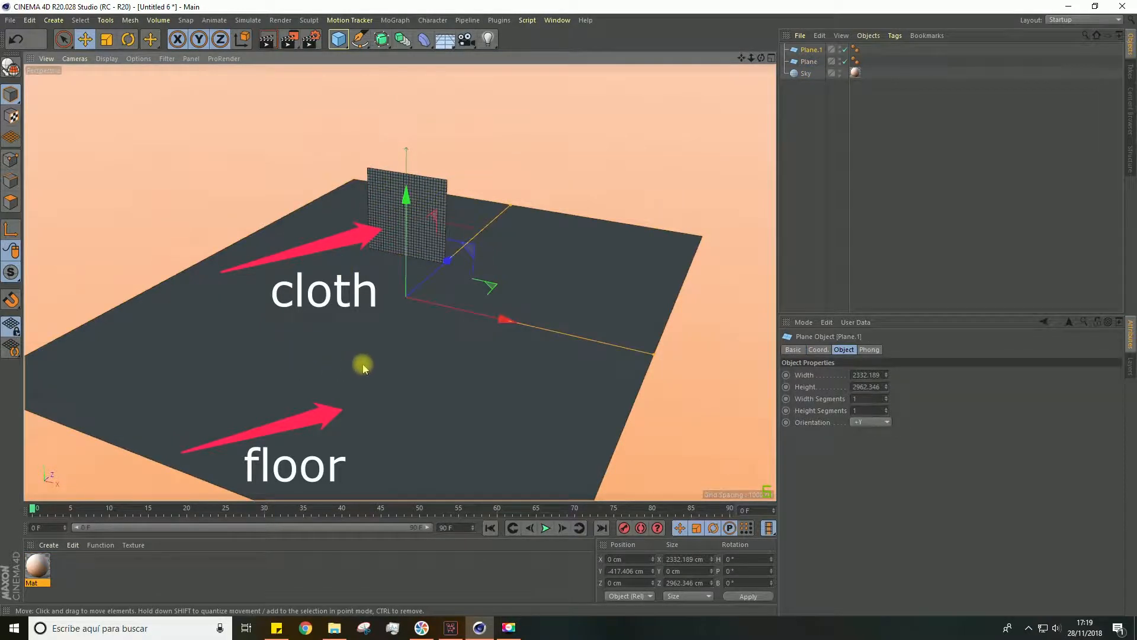
{"action": "left_click", "coordinate": [809, 61], "text": "shift"}
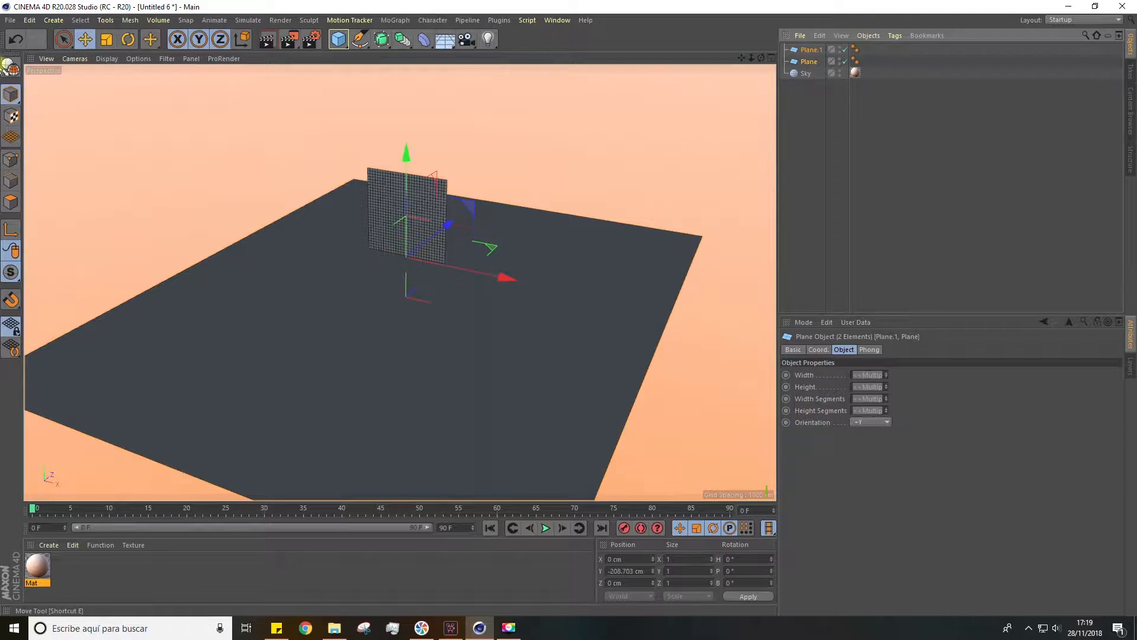
{"action": "left_click", "coordinate": [10, 68]}
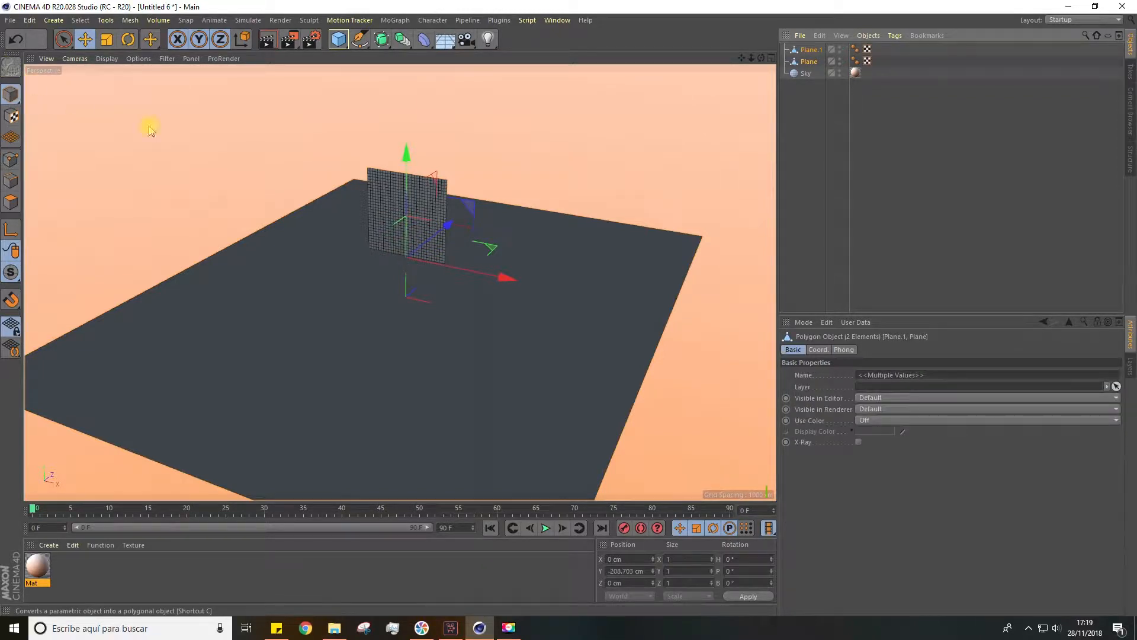
{"action": "left_click", "coordinate": [810, 122]}
Rename the large lower plane as floor
{"action": "left_click", "coordinate": [809, 51]}
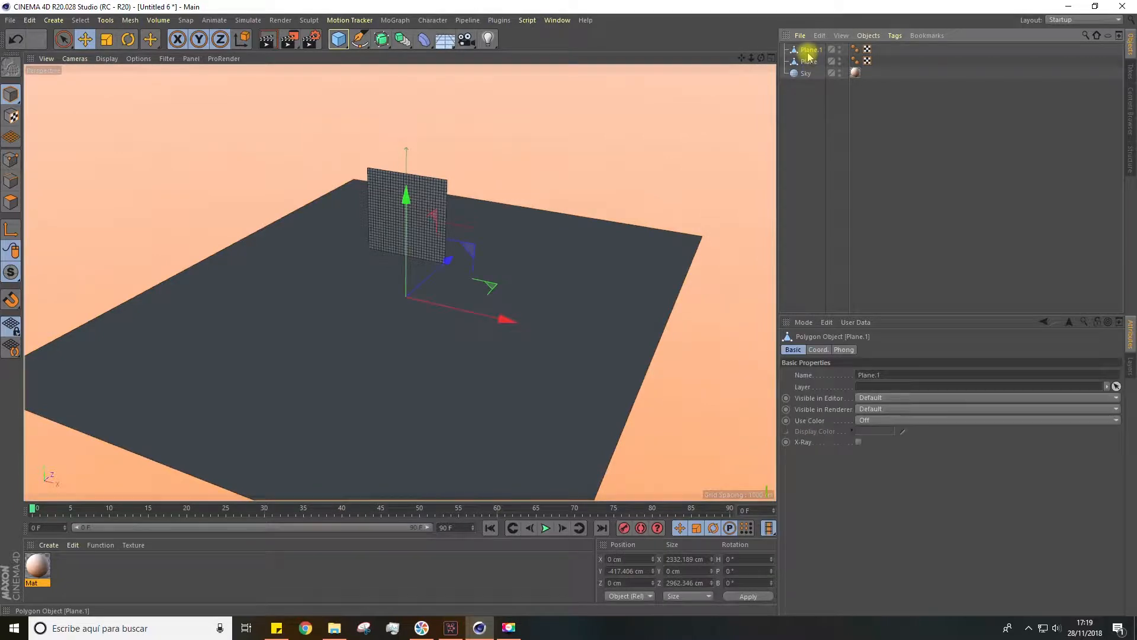
{"action": "double_click", "coordinate": [809, 51]}
{"action": "type", "text": "F"}
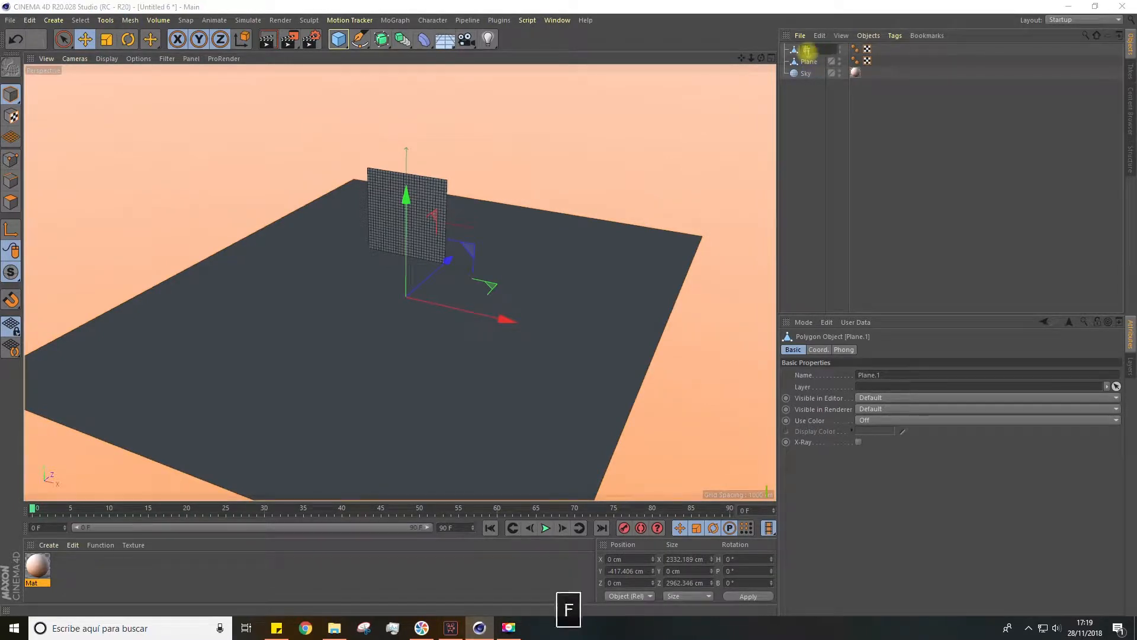
{"action": "left_click", "coordinate": [819, 109]}
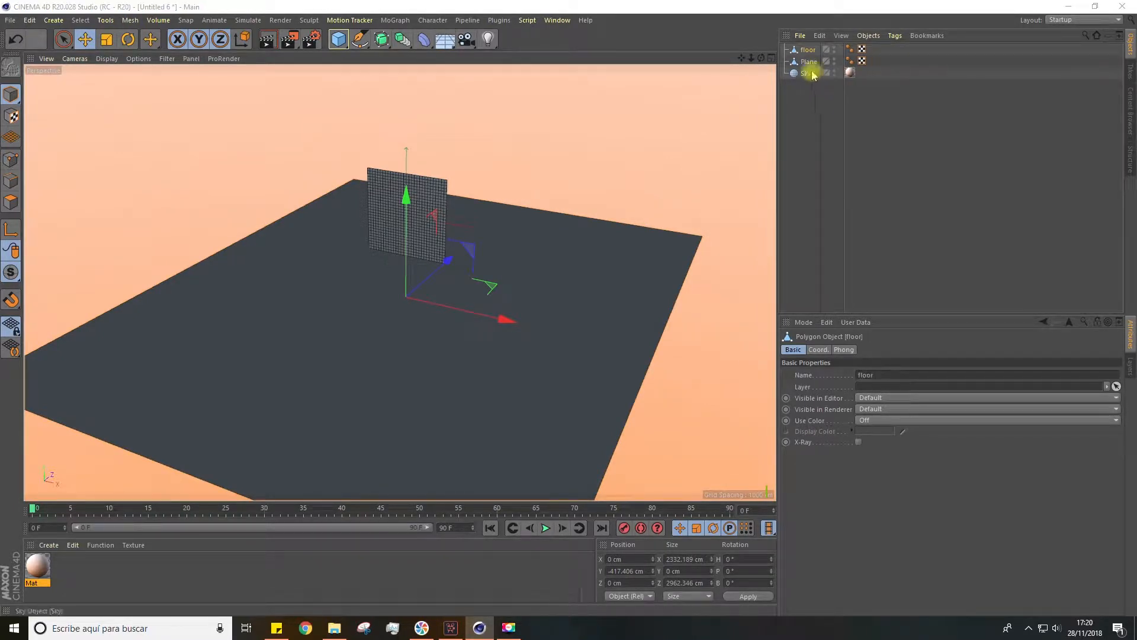
Rename the upright plane as cloth
{"action": "double_click", "coordinate": [808, 62]}
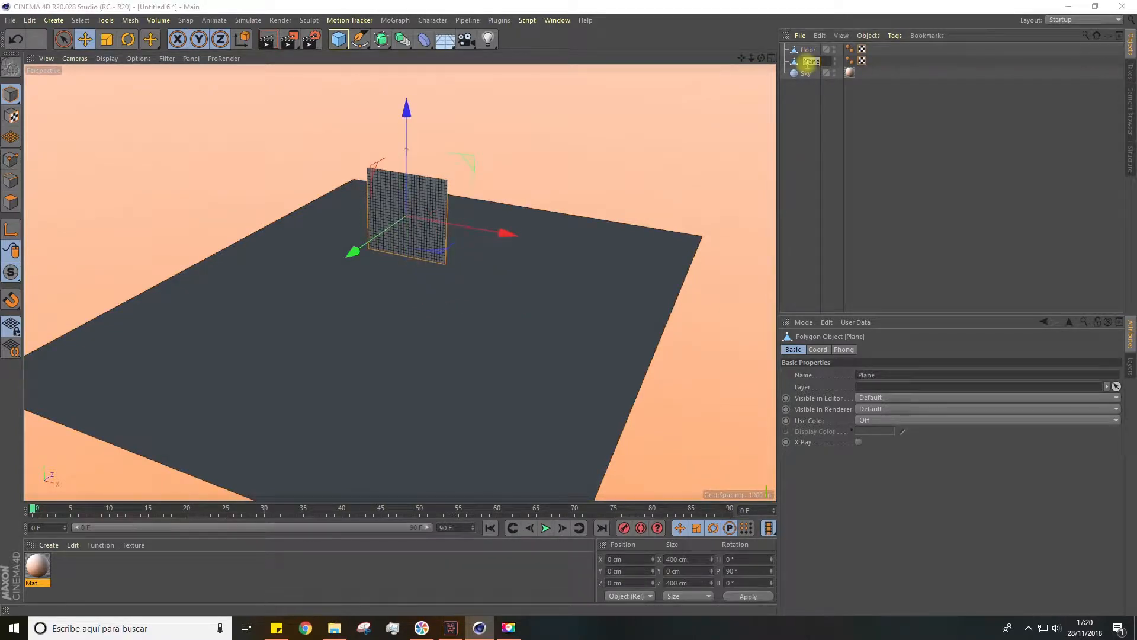
{"action": "type", "text": "oth"}
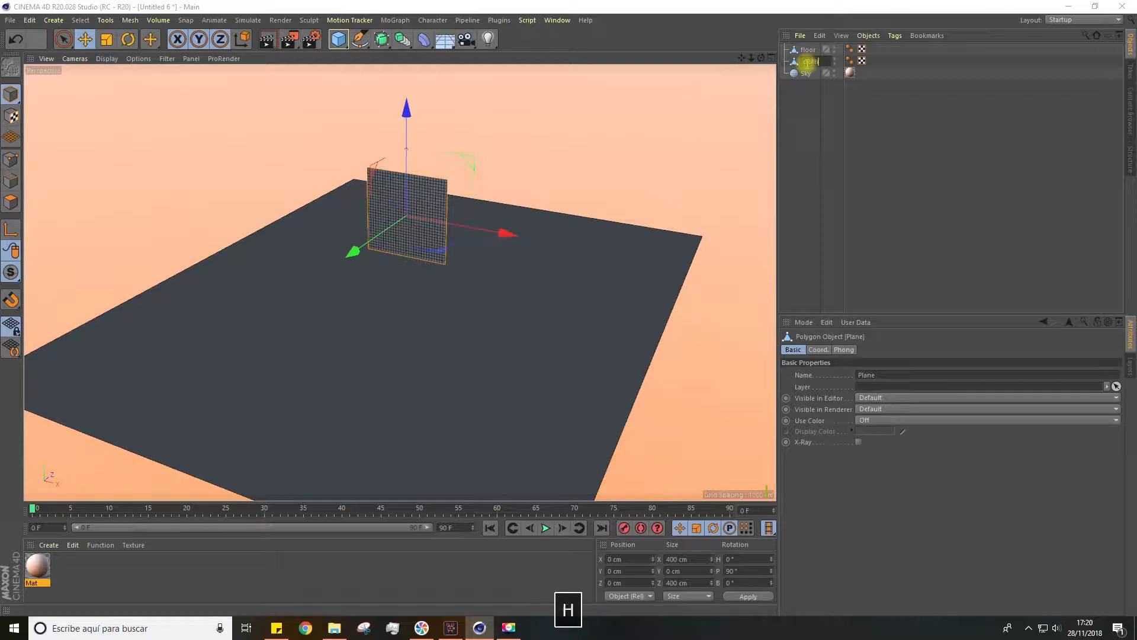
{"action": "key", "text": "Return"}
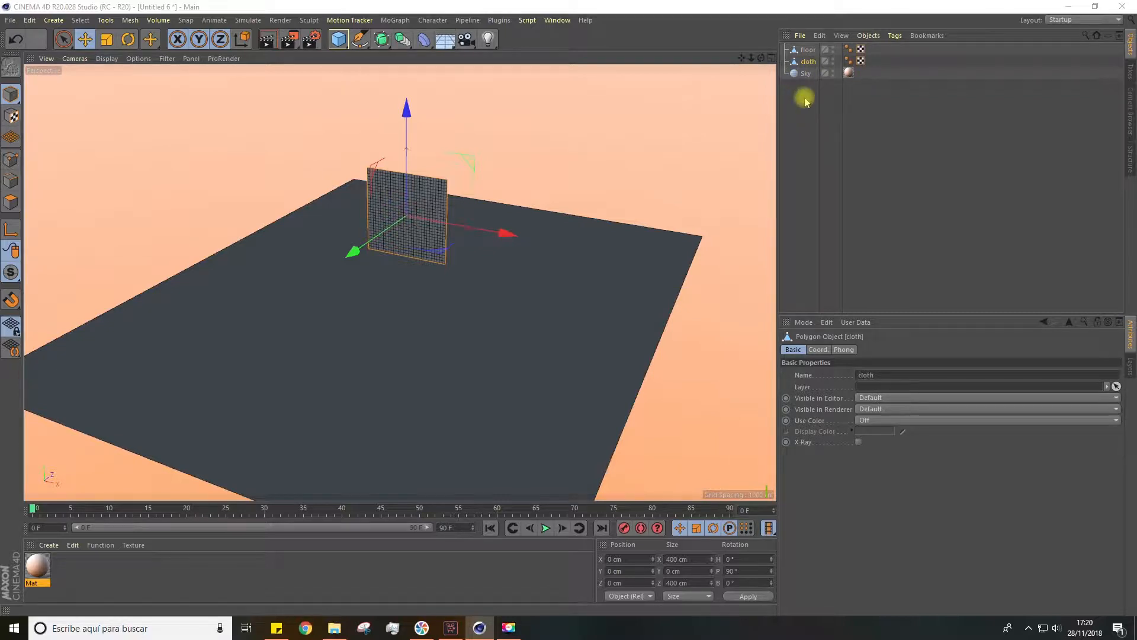
Add a Cloth Collider simulation tag to the floor object
{"action": "left_click", "coordinate": [807, 50]}
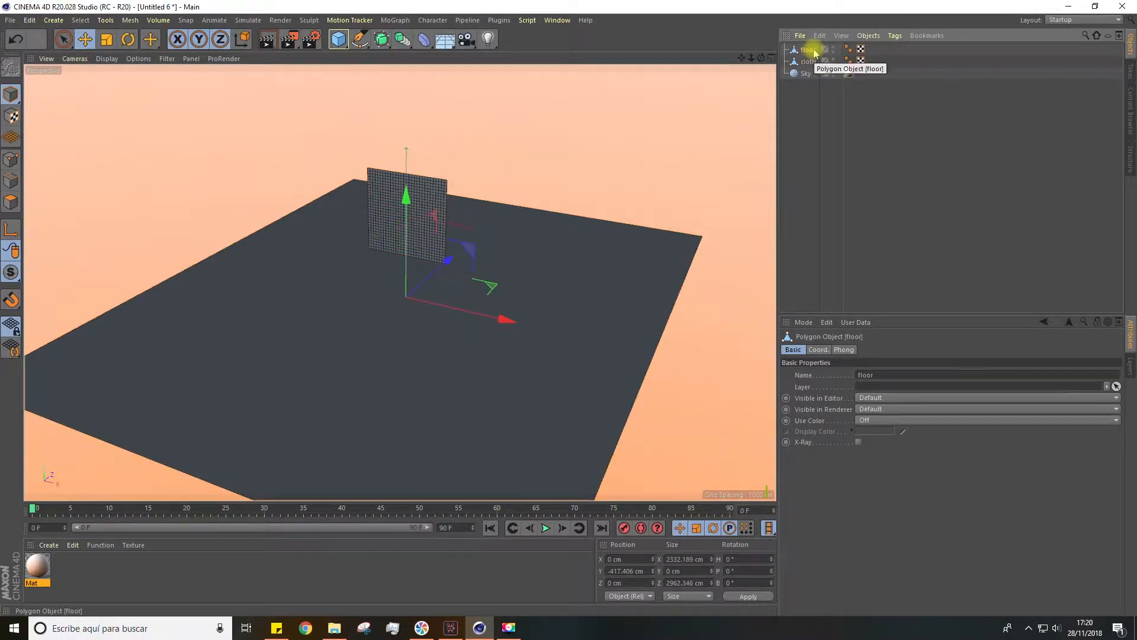
{"action": "right_click", "coordinate": [815, 51]}
{"action": "mouse_move", "coordinate": [846, 139]}
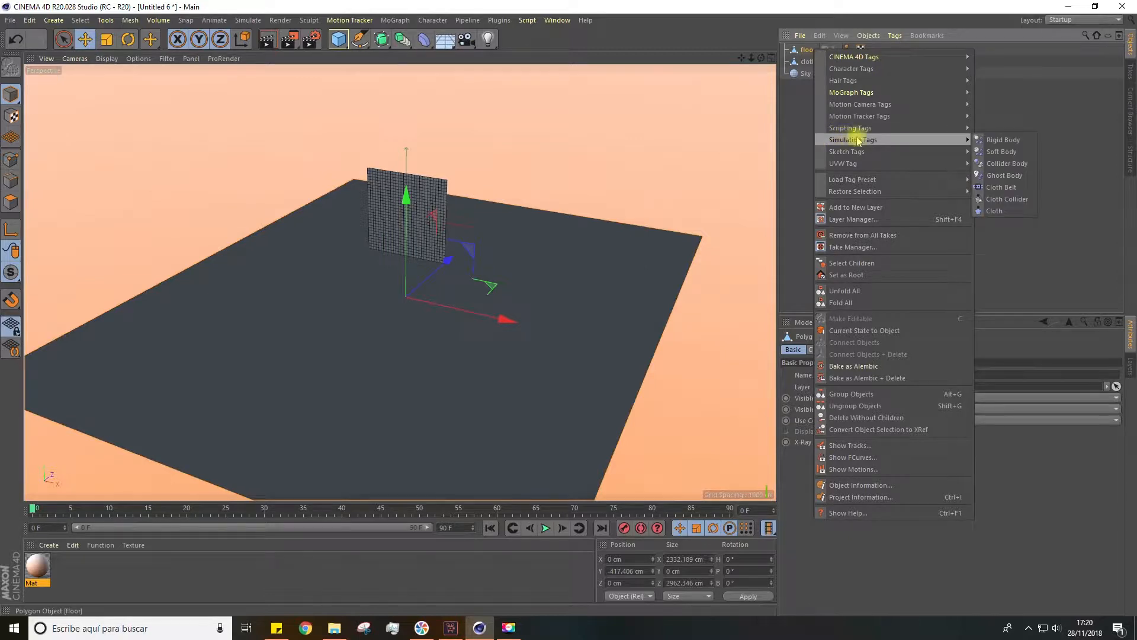
{"action": "left_click", "coordinate": [1005, 200]}
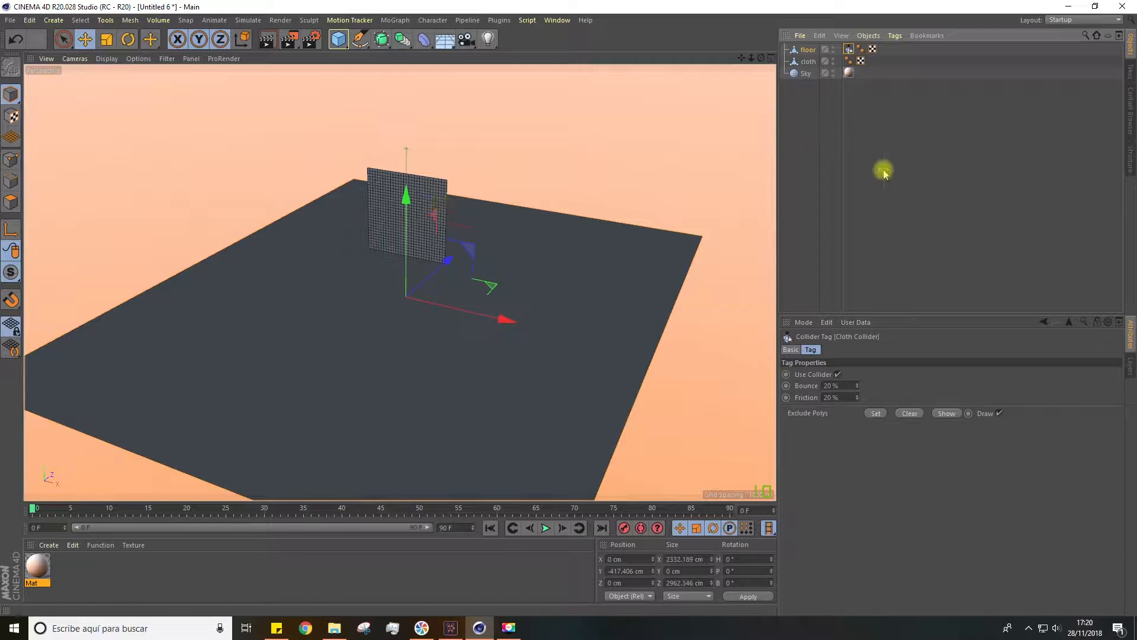
Add a Cloth simulation tag to the cloth object
{"action": "left_click", "coordinate": [807, 61]}
{"action": "right_click", "coordinate": [808, 62]}
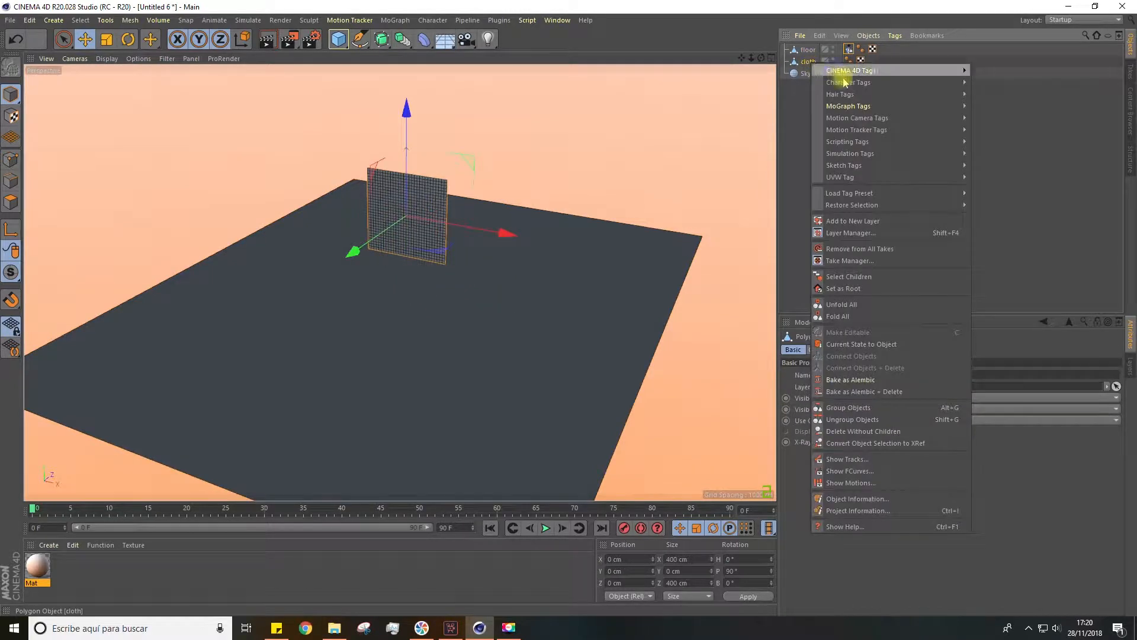
{"action": "mouse_move", "coordinate": [849, 156]}
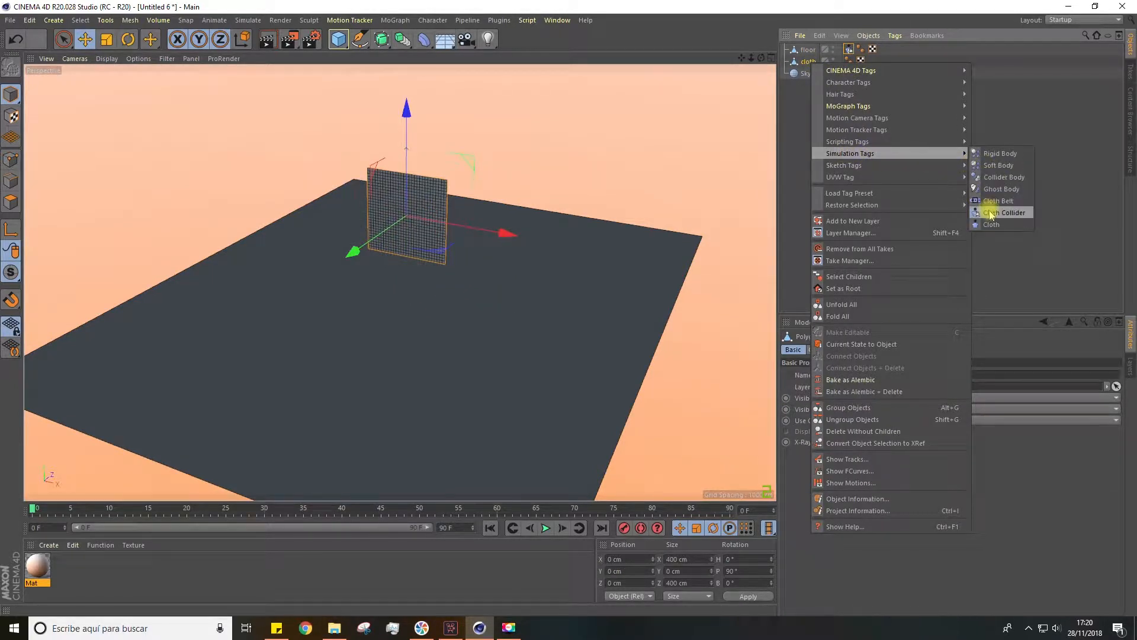
{"action": "left_click", "coordinate": [998, 229]}
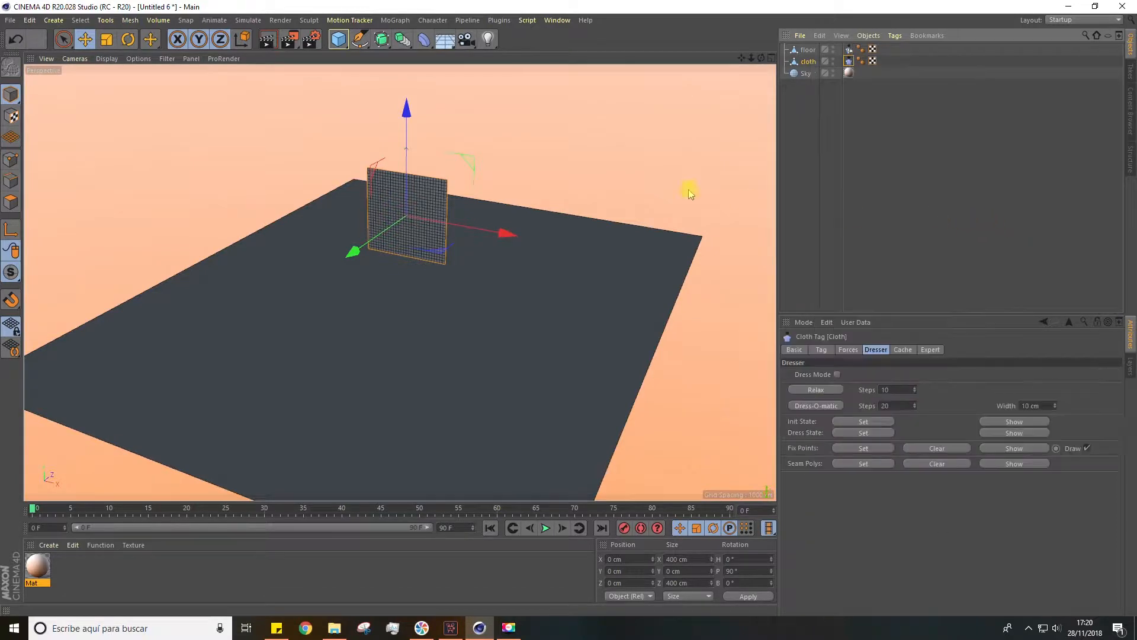
{"action": "left_click", "coordinate": [559, 193]}
{"action": "left_click_drag", "start_coordinate": [560, 194], "coordinate": [442, 315], "text": "alt"}
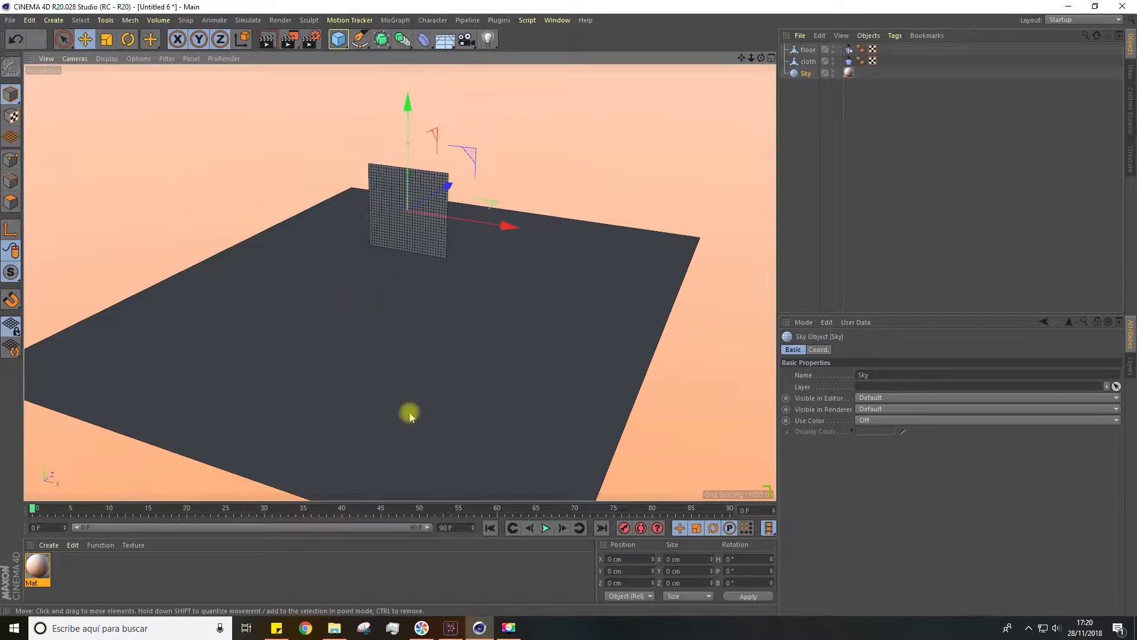
Play the cloth simulation to check how the upright plane falls onto the floor, and return to the first frame
{"action": "left_click", "coordinate": [546, 529]}
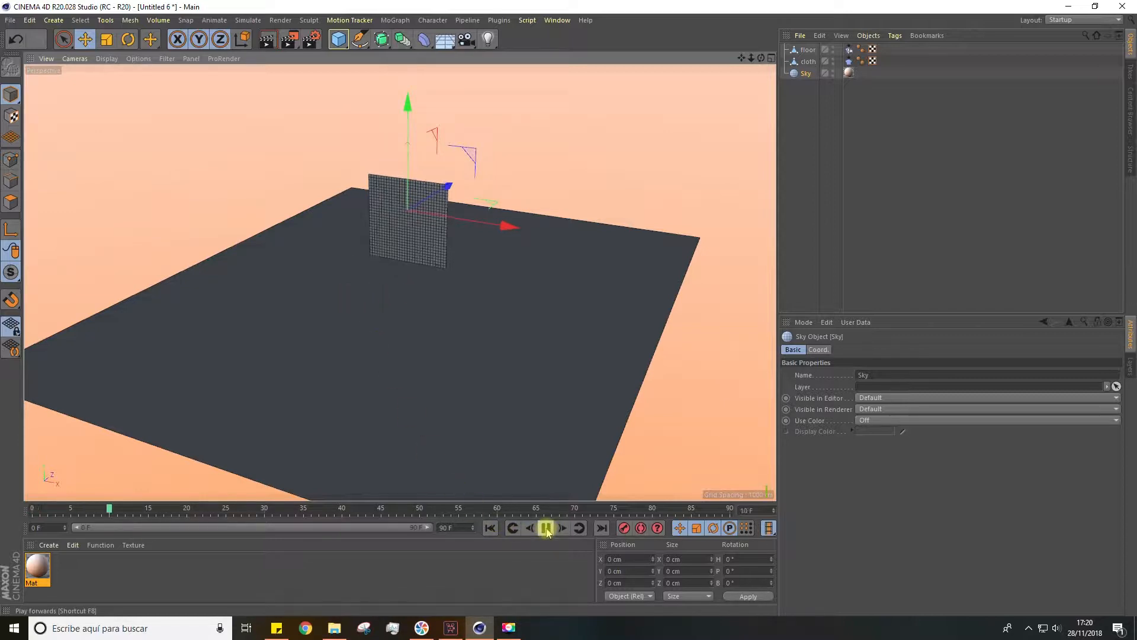
{"action": "scroll", "coordinate": [409, 299], "scroll_direction": "up", "scroll_amount": 6}
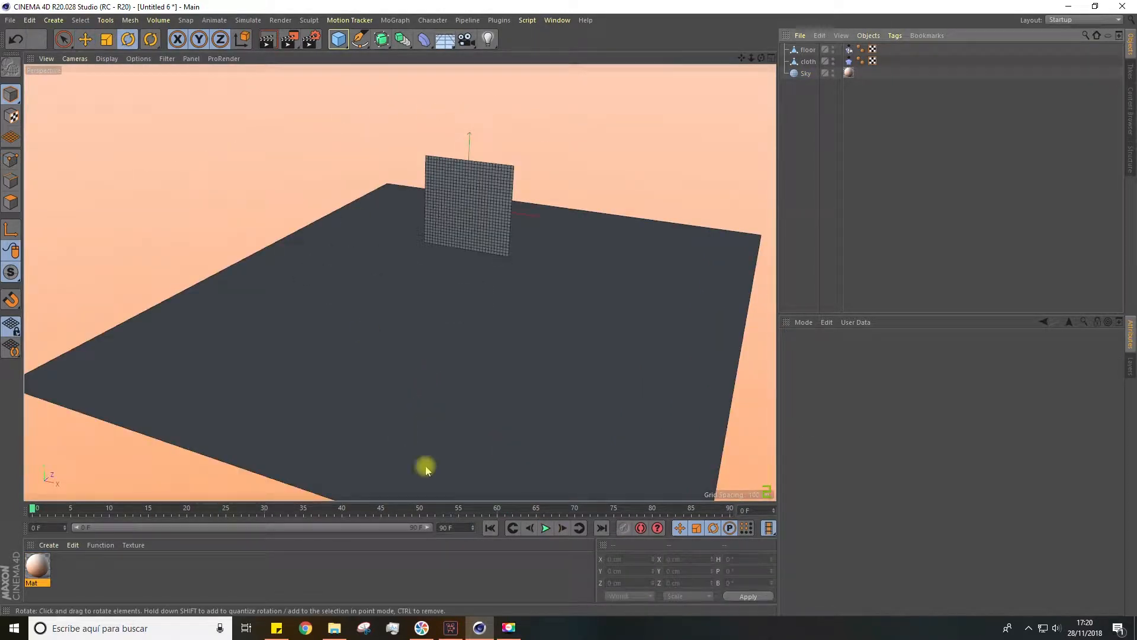
{"action": "left_click", "coordinate": [545, 529]}
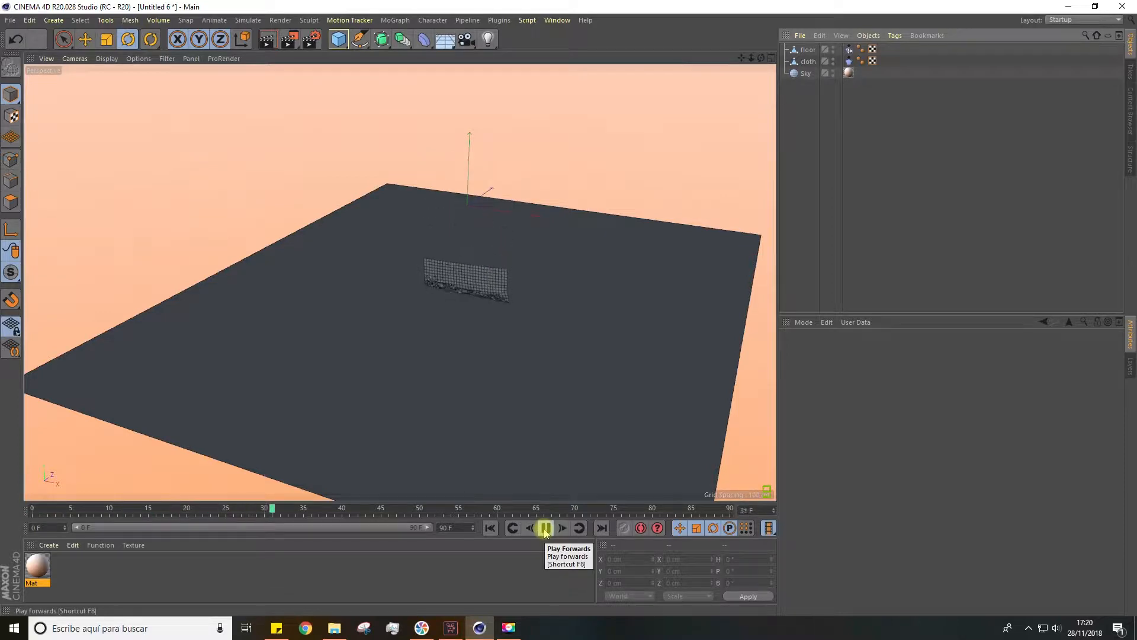
{"action": "left_click", "coordinate": [546, 529]}
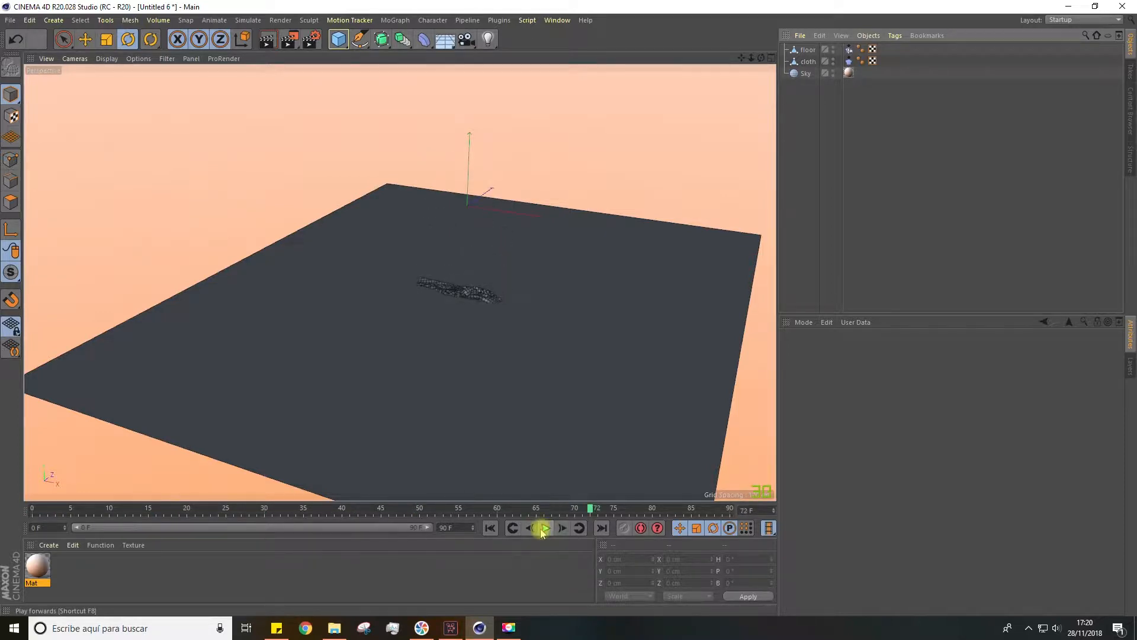
{"action": "left_click", "coordinate": [492, 529]}
Place the cloth object inside a Subdivision Surface to smooth it
{"action": "scroll", "coordinate": [528, 221], "scroll_direction": "up", "scroll_amount": 3}
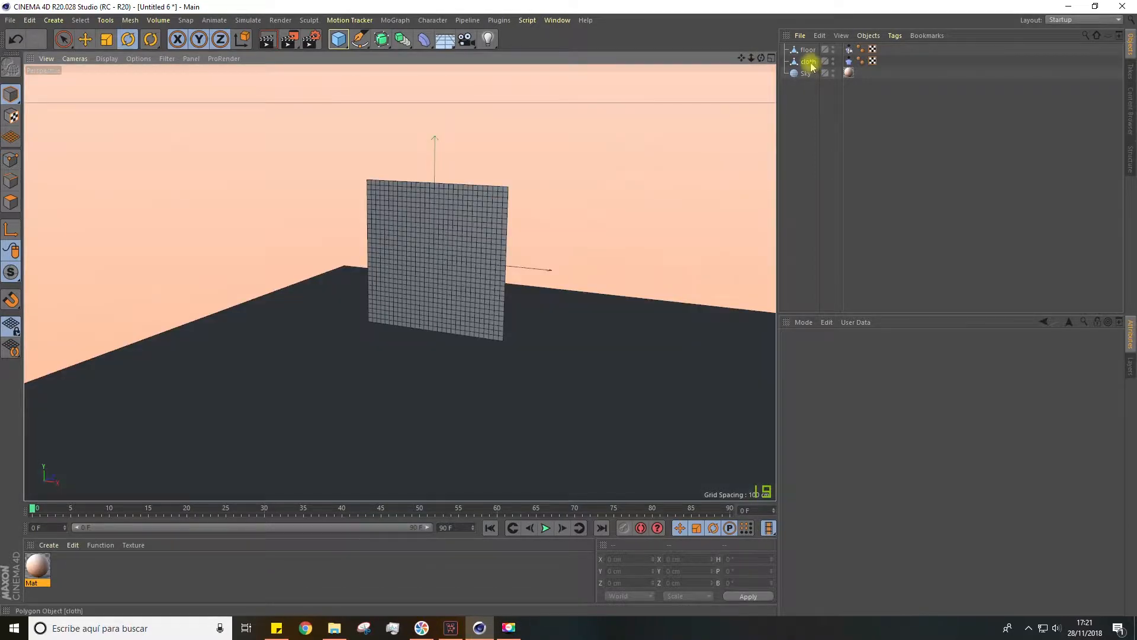
{"action": "left_click", "coordinate": [810, 61]}
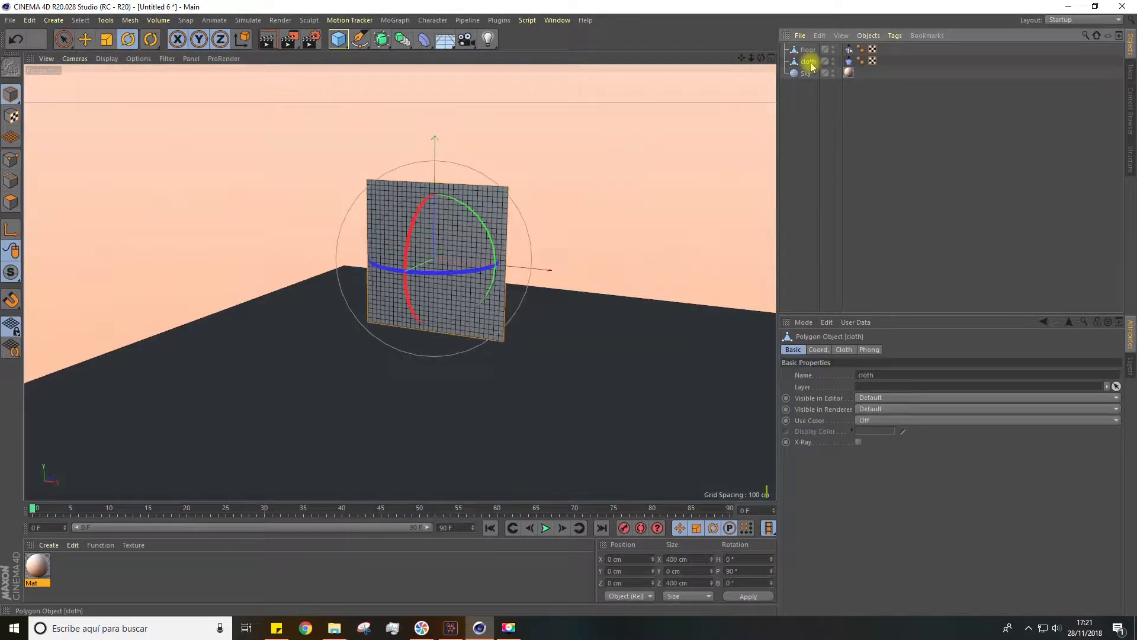
{"action": "left_click", "coordinate": [382, 39], "text": "alt"}
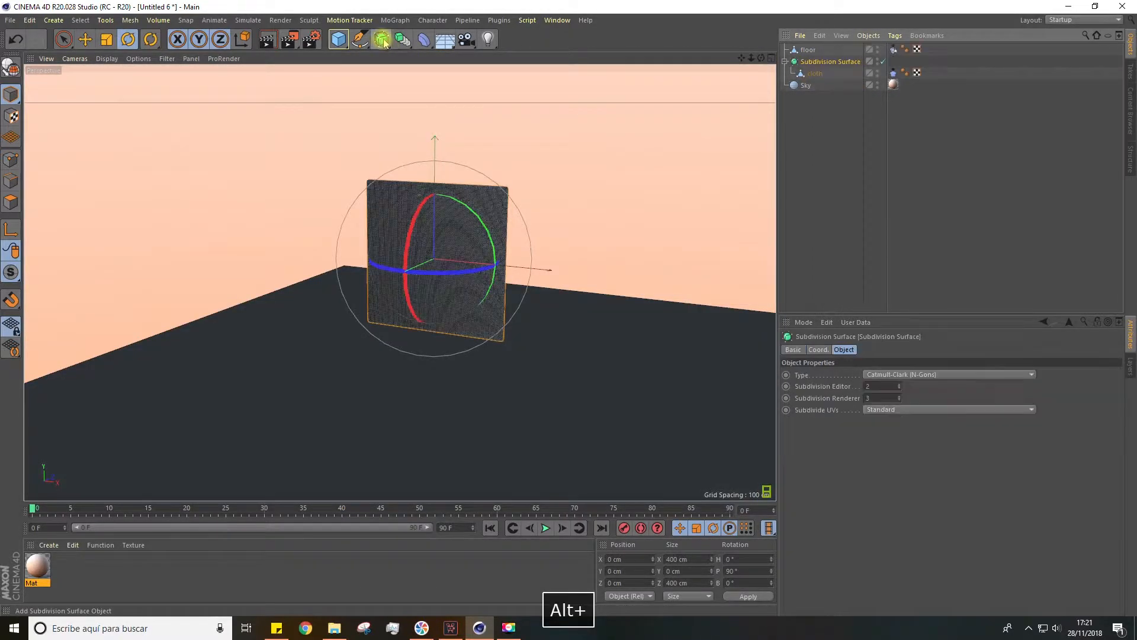
Play the simulation and examine the smoothed cloth's folds up close on the floor
{"action": "left_click", "coordinate": [545, 528]}
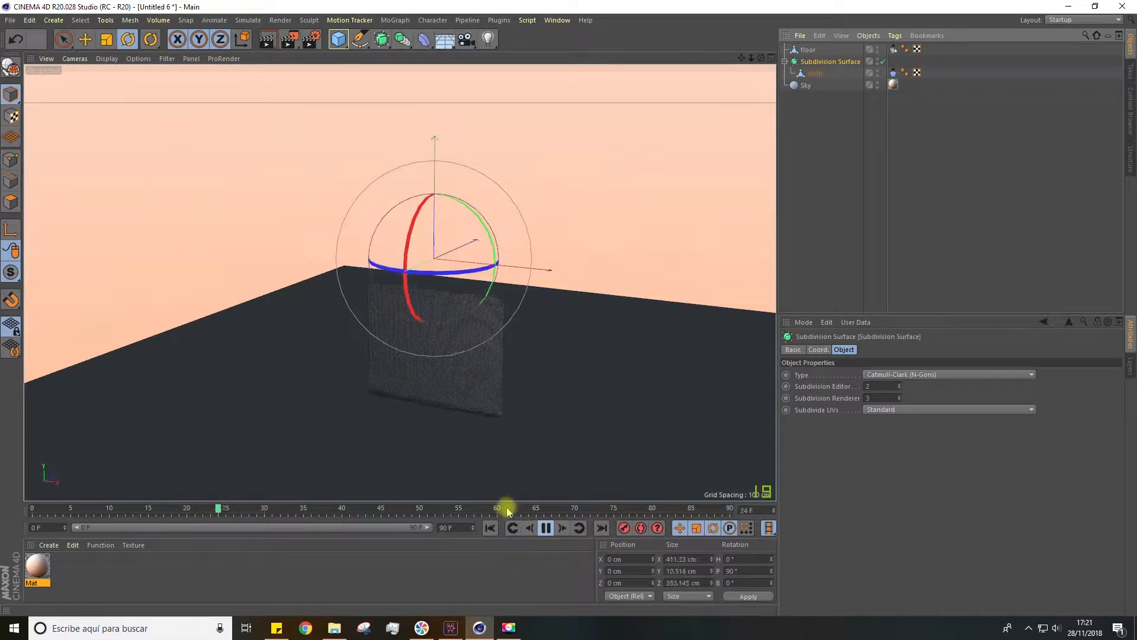
{"action": "scroll", "coordinate": [423, 402], "scroll_direction": "up", "scroll_amount": 7}
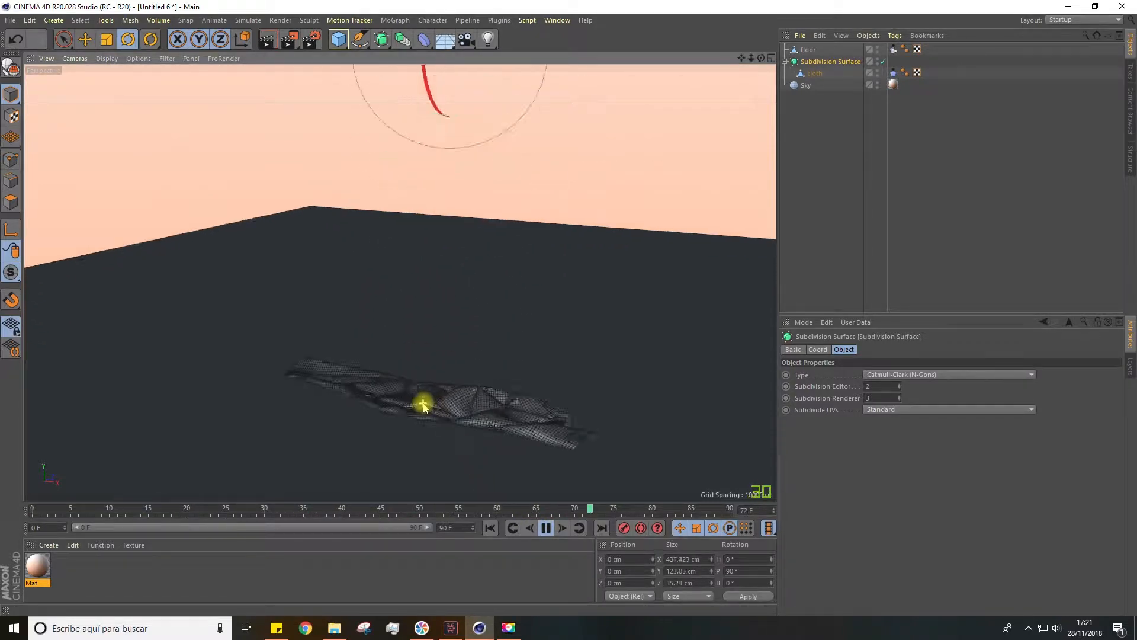
{"action": "left_click_drag", "start_coordinate": [437, 401], "coordinate": [437, 436], "text": "alt"}
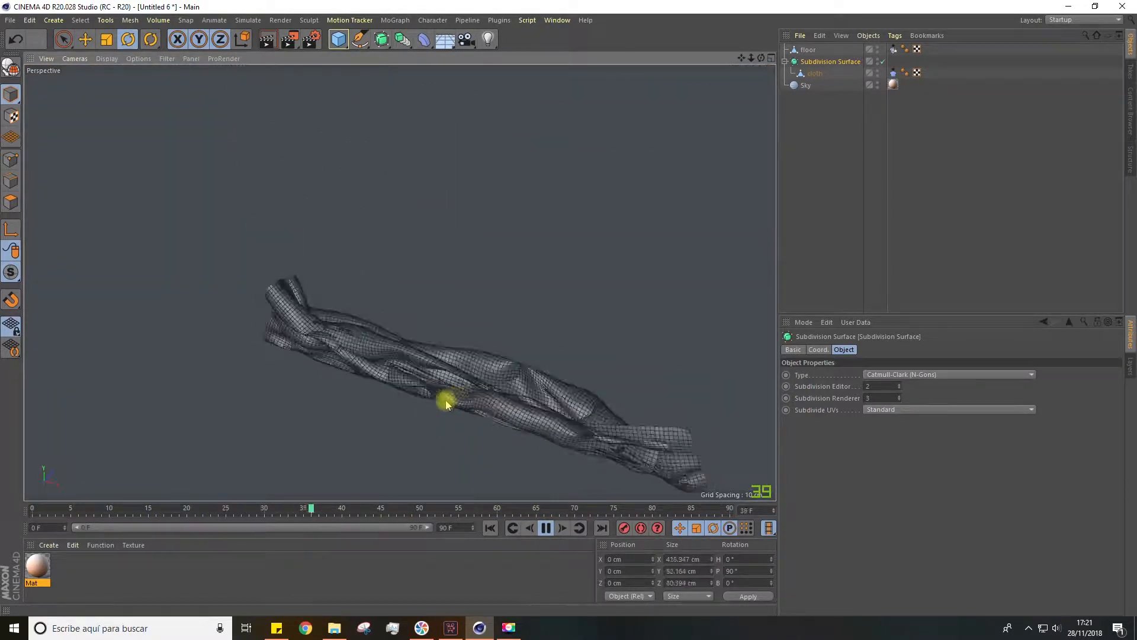
Look through the Cloth tag's Basic, Tag, Forces, Dresser, Cache and Expert settings while the simulation plays
{"action": "left_click", "coordinate": [893, 72]}
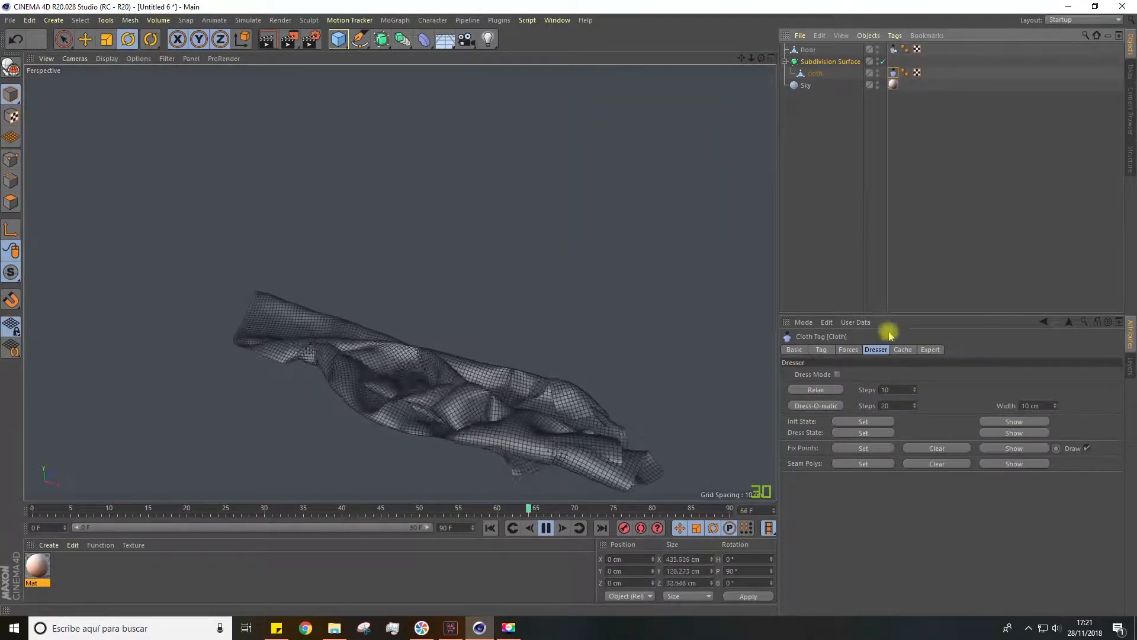
{"action": "left_click", "coordinate": [793, 350]}
{"action": "left_click", "coordinate": [821, 349]}
{"action": "left_click", "coordinate": [848, 350]}
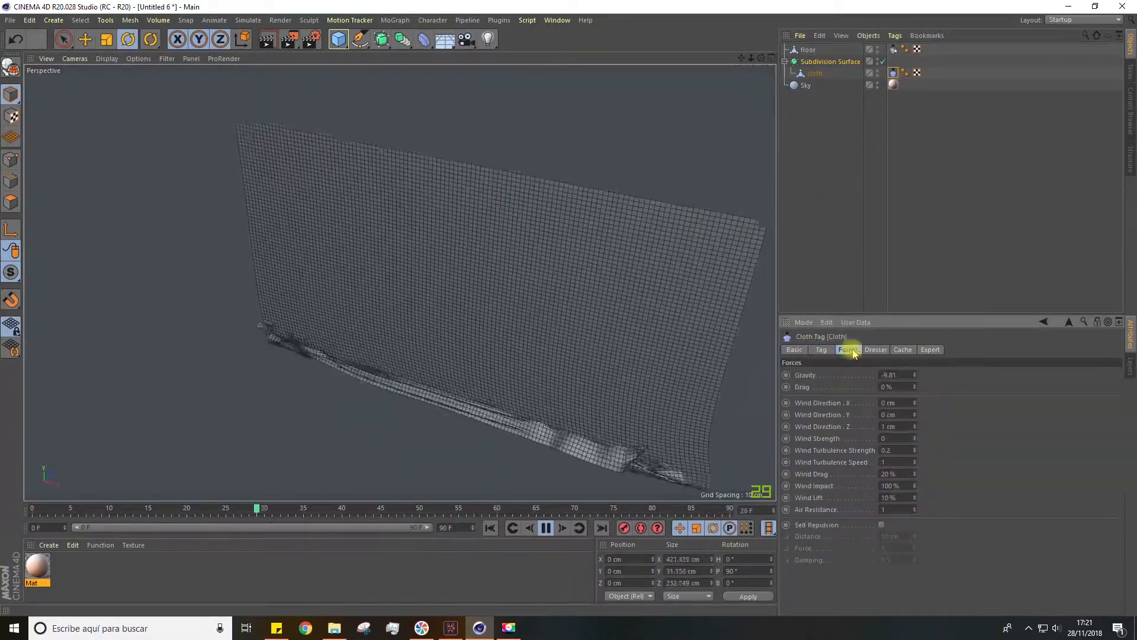
{"action": "left_click", "coordinate": [877, 350]}
{"action": "left_click", "coordinate": [903, 350]}
{"action": "left_click", "coordinate": [930, 350]}
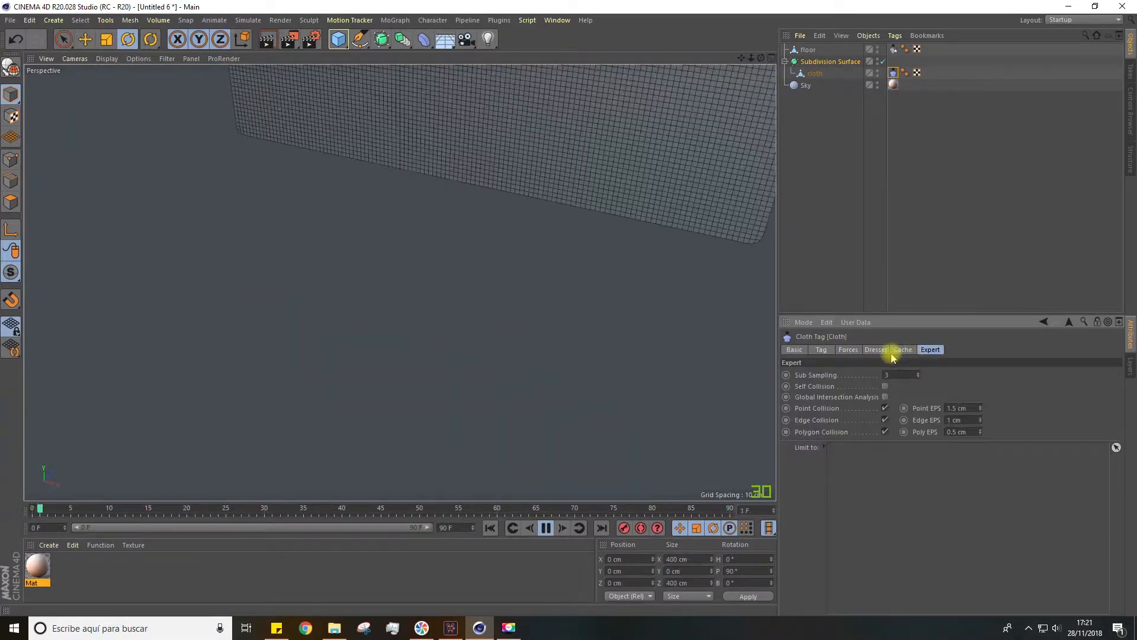
{"action": "left_click", "coordinate": [822, 350]}
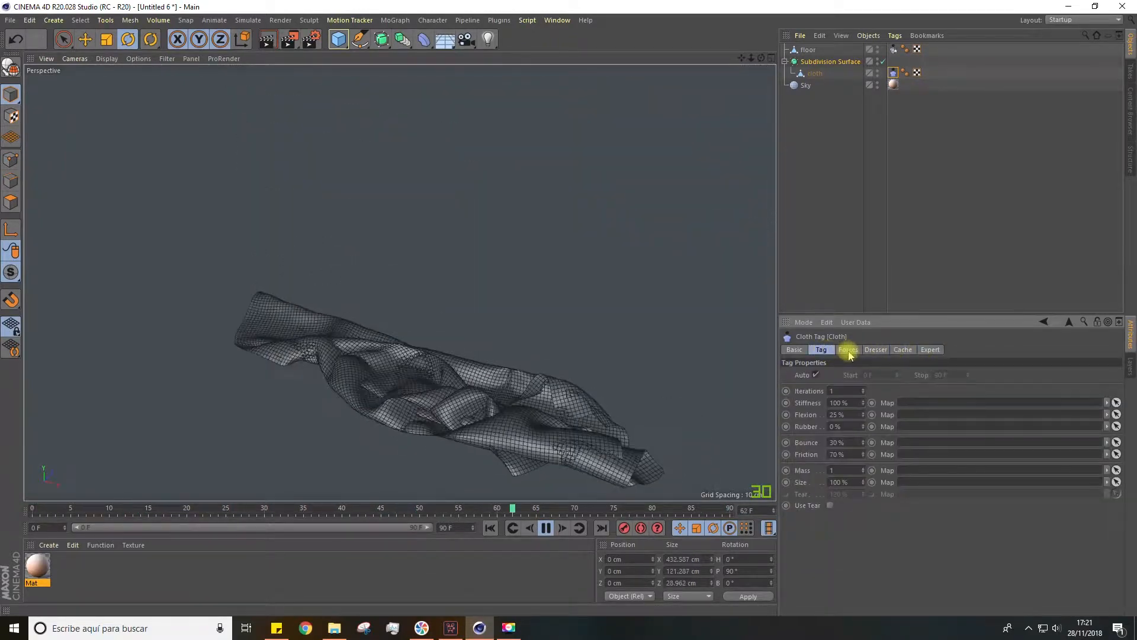
{"action": "left_click", "coordinate": [850, 350]}
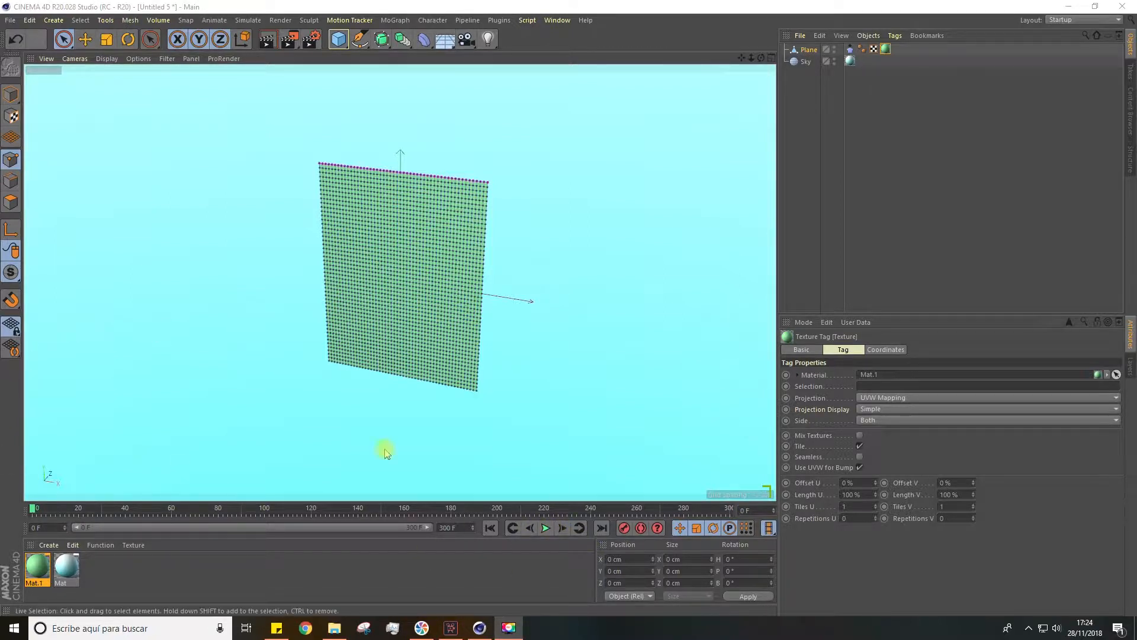
Play the green curtain's simulation and examine how it hangs from its top row of points
{"action": "left_click", "coordinate": [546, 528]}
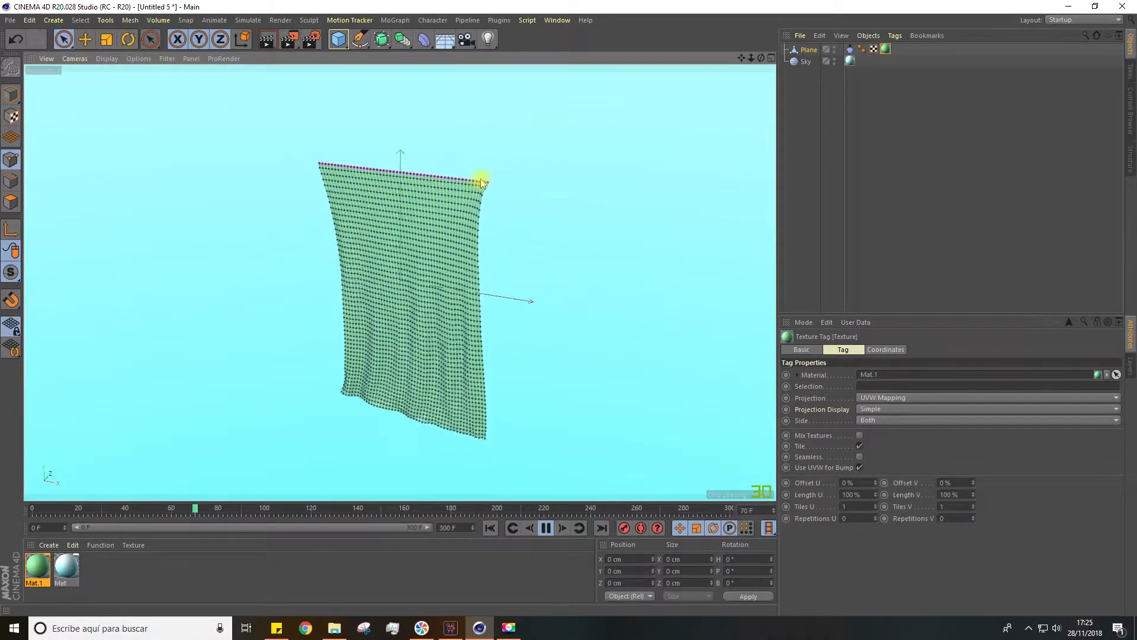
{"action": "scroll", "coordinate": [465, 173], "scroll_direction": "up", "scroll_amount": 5}
{"action": "scroll", "coordinate": [398, 203], "scroll_direction": "down", "scroll_amount": 5}
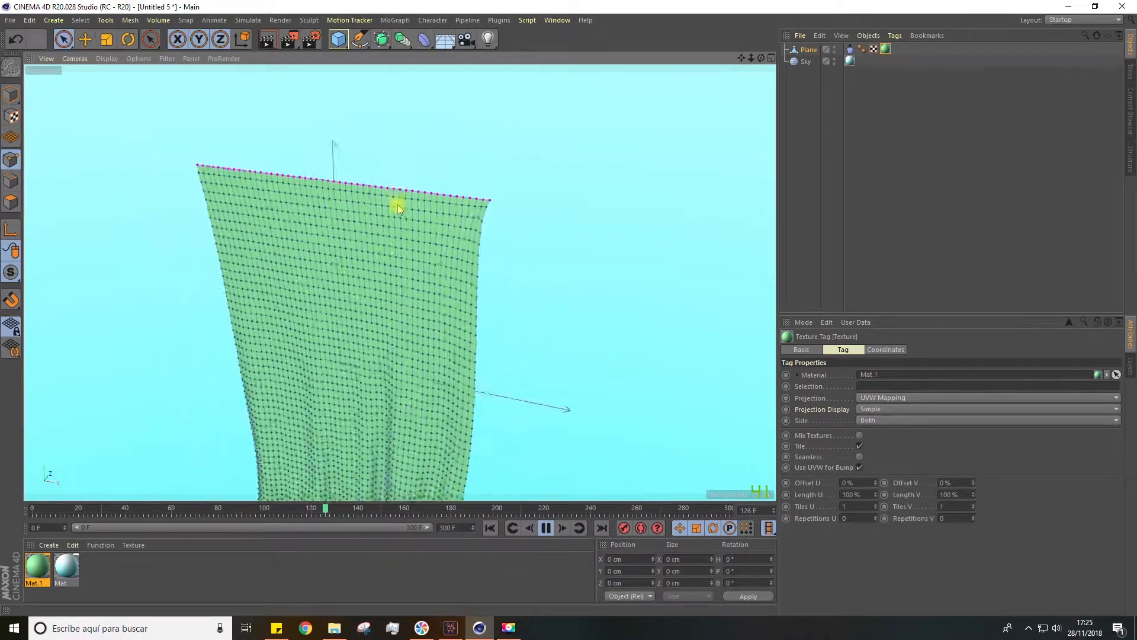
{"action": "left_click_drag", "start_coordinate": [421, 296], "coordinate": [425, 342], "text": "alt"}
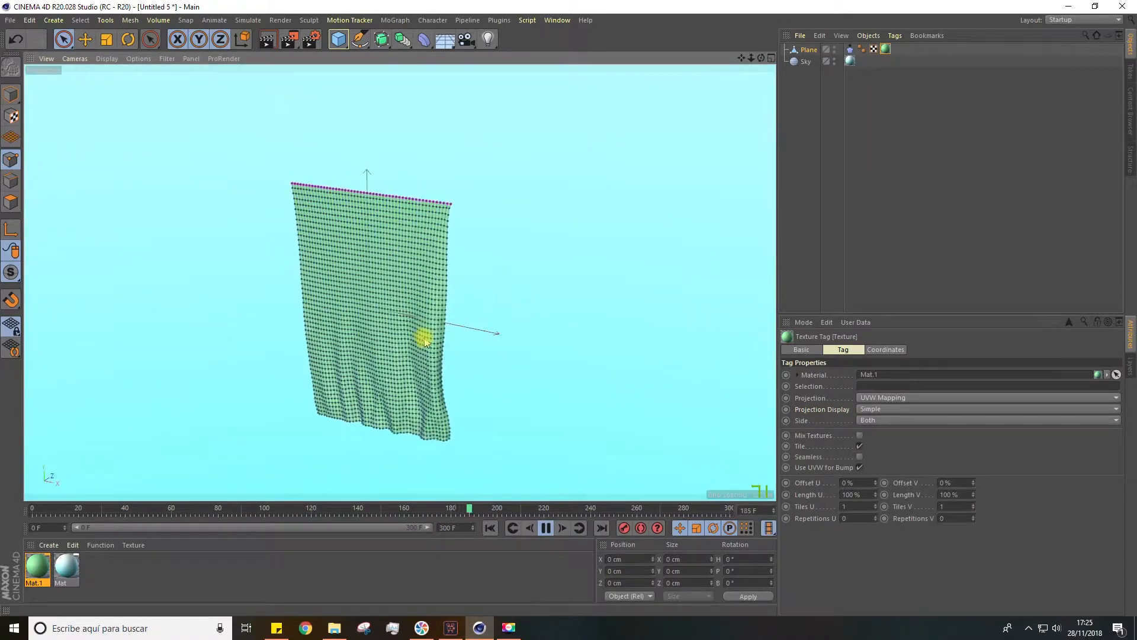
{"action": "left_click_drag", "start_coordinate": [742, 57], "coordinate": [644, 28]}
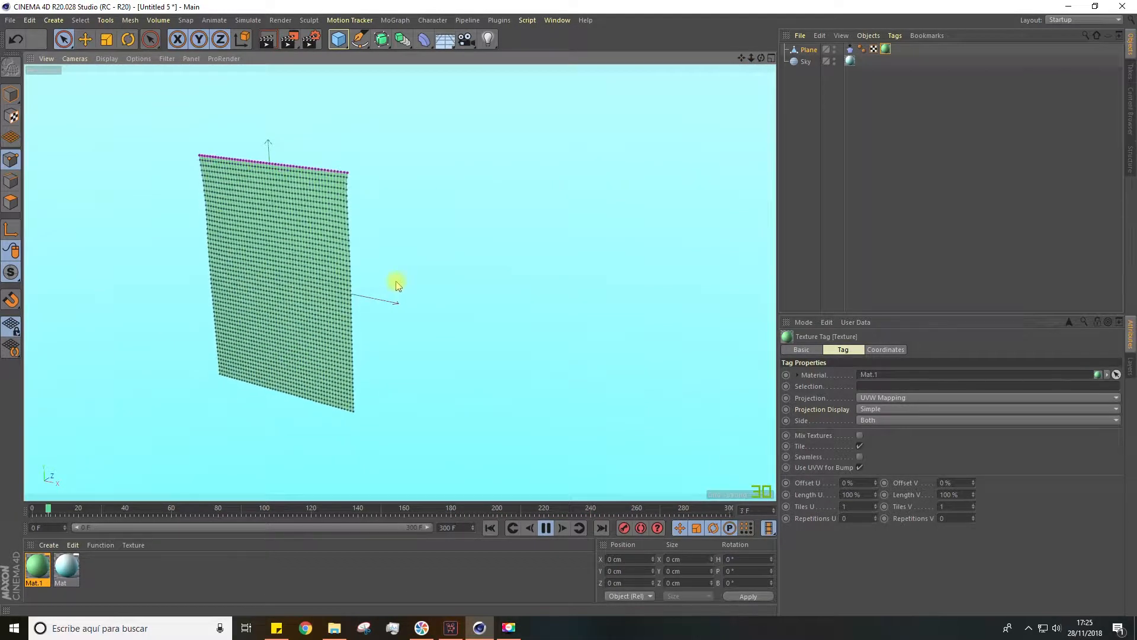
{"action": "left_click_drag", "start_coordinate": [740, 58], "coordinate": [745, 62]}
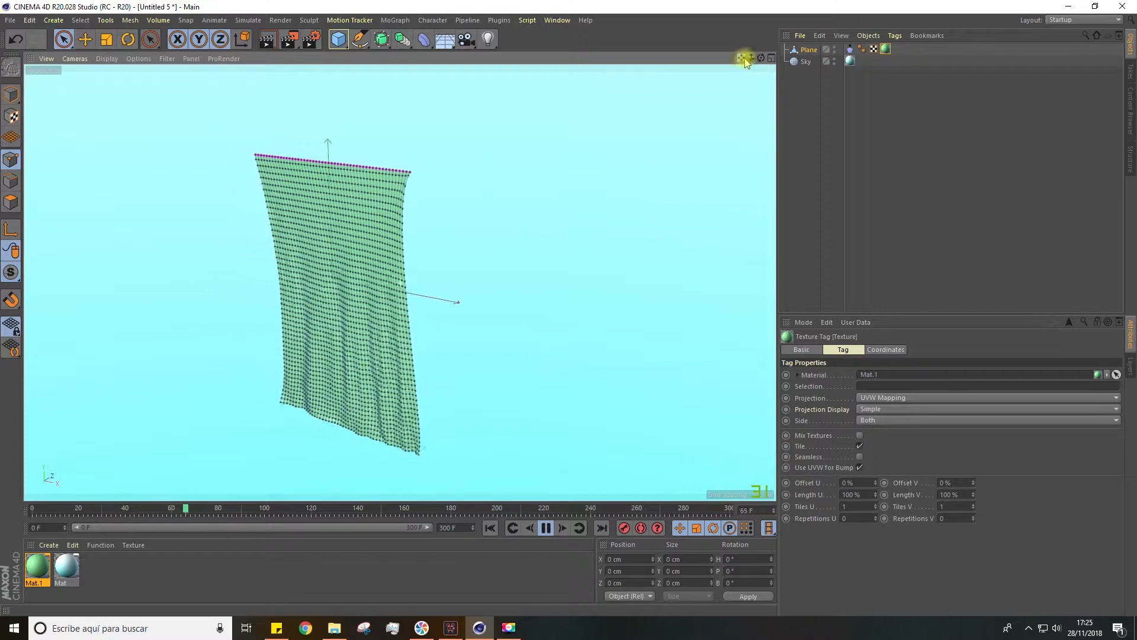
Delete the green curtain plane and stop the playback at the first frame
{"action": "left_click", "coordinate": [806, 49]}
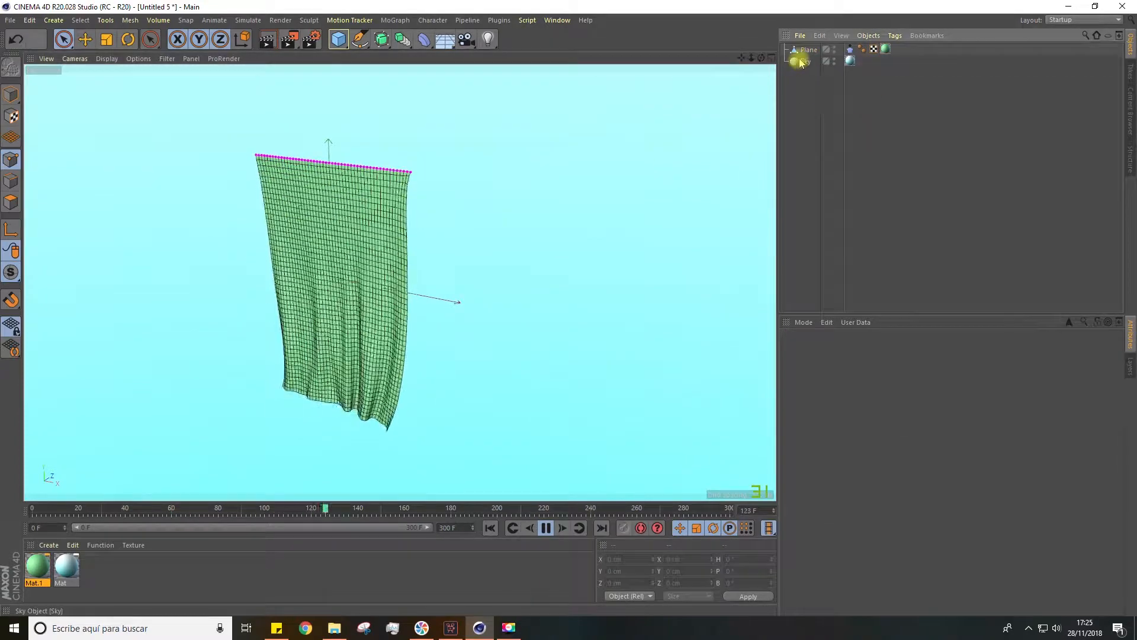
{"action": "key", "text": "Delete"}
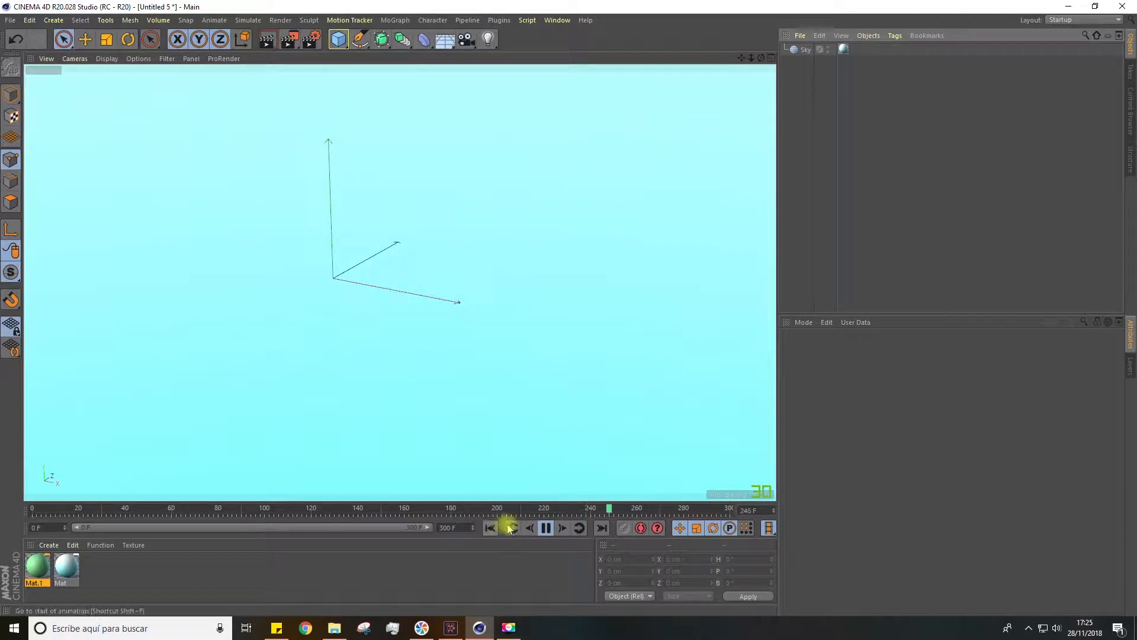
{"action": "left_click", "coordinate": [544, 529]}
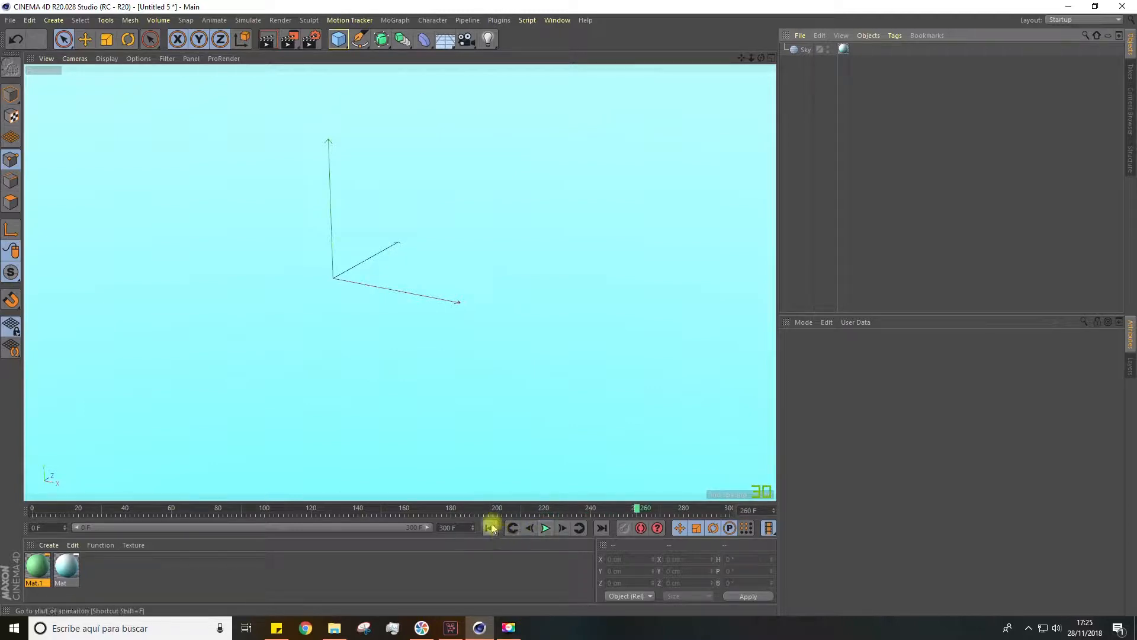
Add a new plane with 50 width segments and 50 height segments
{"action": "left_click", "coordinate": [338, 39]}
{"action": "left_click", "coordinate": [441, 77]}
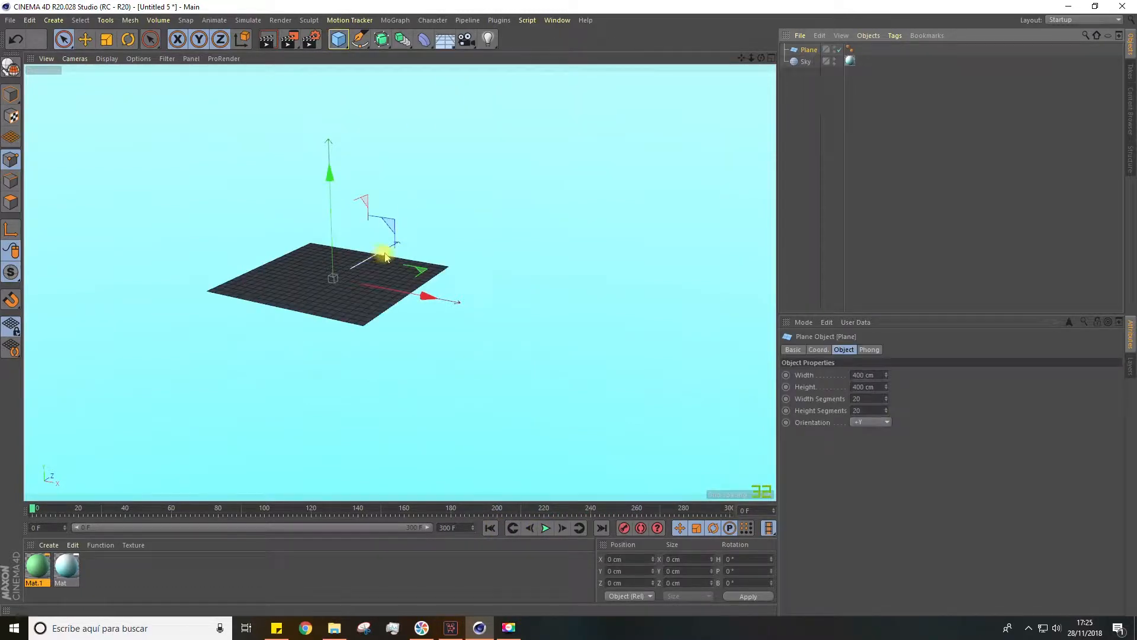
{"action": "left_click", "coordinate": [854, 398]}
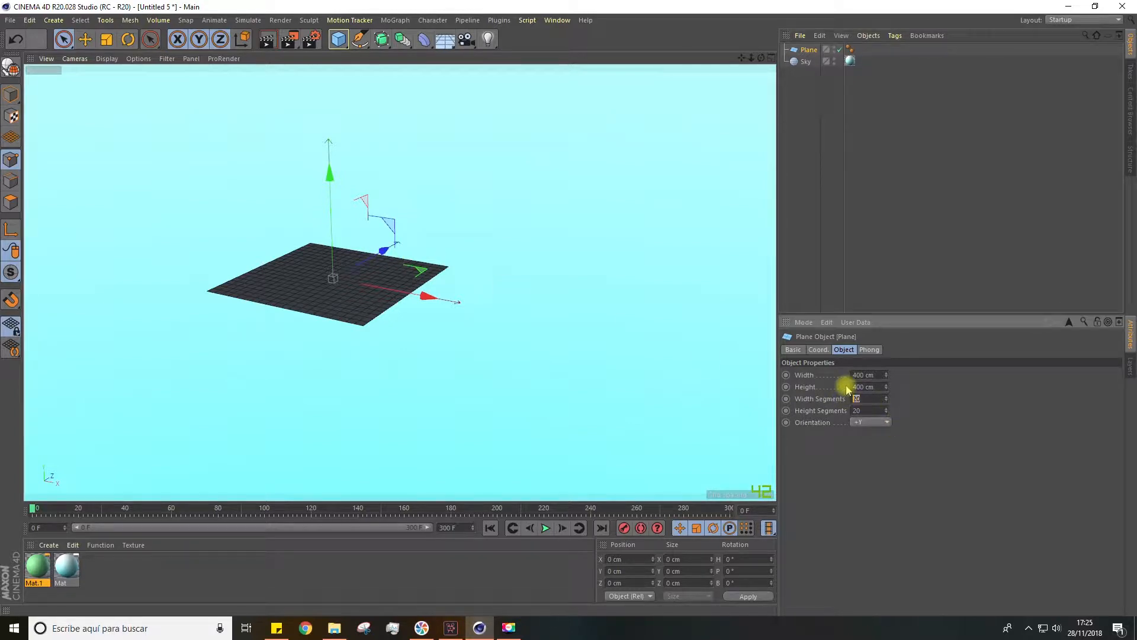
{"action": "type", "text": "50"}
{"action": "key", "text": "Tab"}
{"action": "type", "text": "5"}
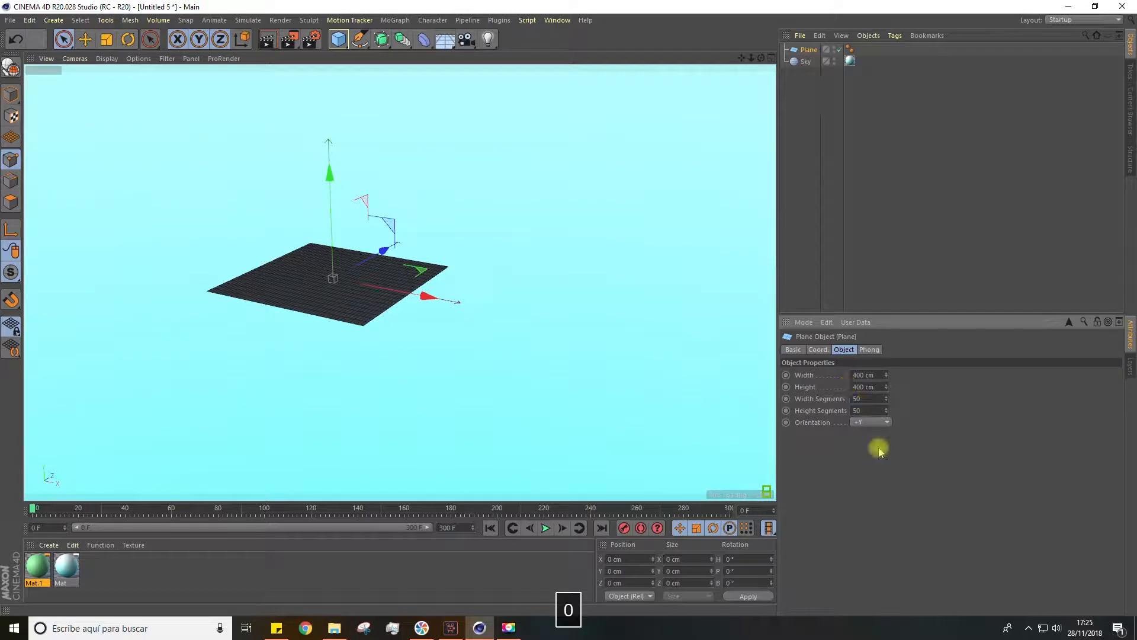
{"action": "type", "text": "r"}
Rotate the new plane upright and set its height to 600 cm
{"action": "left_click_drag", "start_coordinate": [305, 255], "coordinate": [299, 382]}
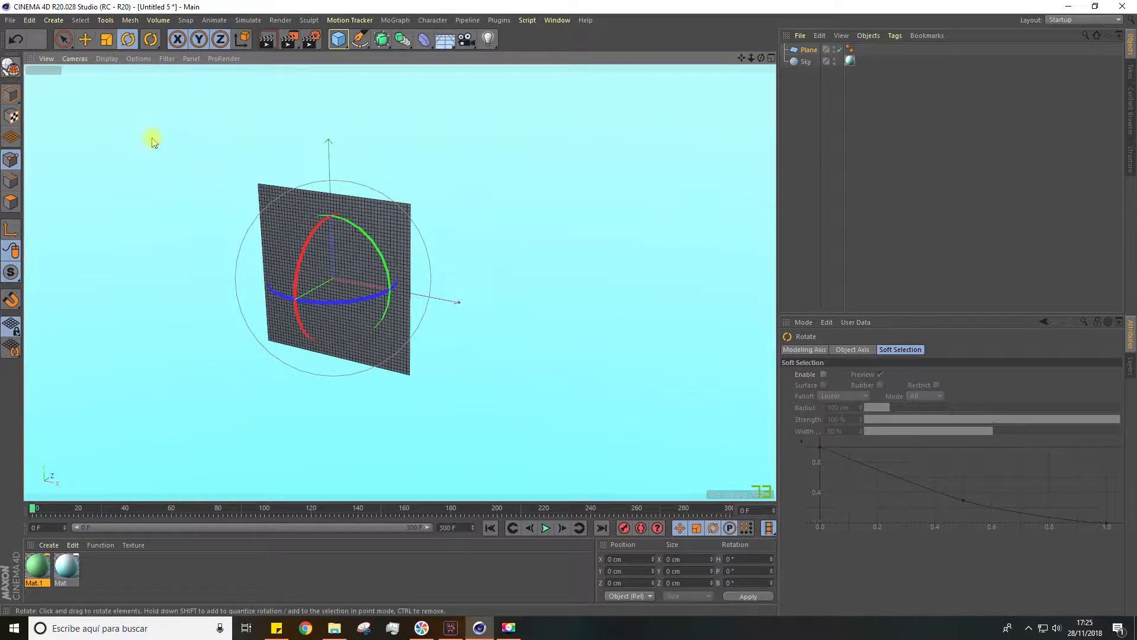
{"action": "key", "text": "t"}
{"action": "left_click", "coordinate": [807, 51]}
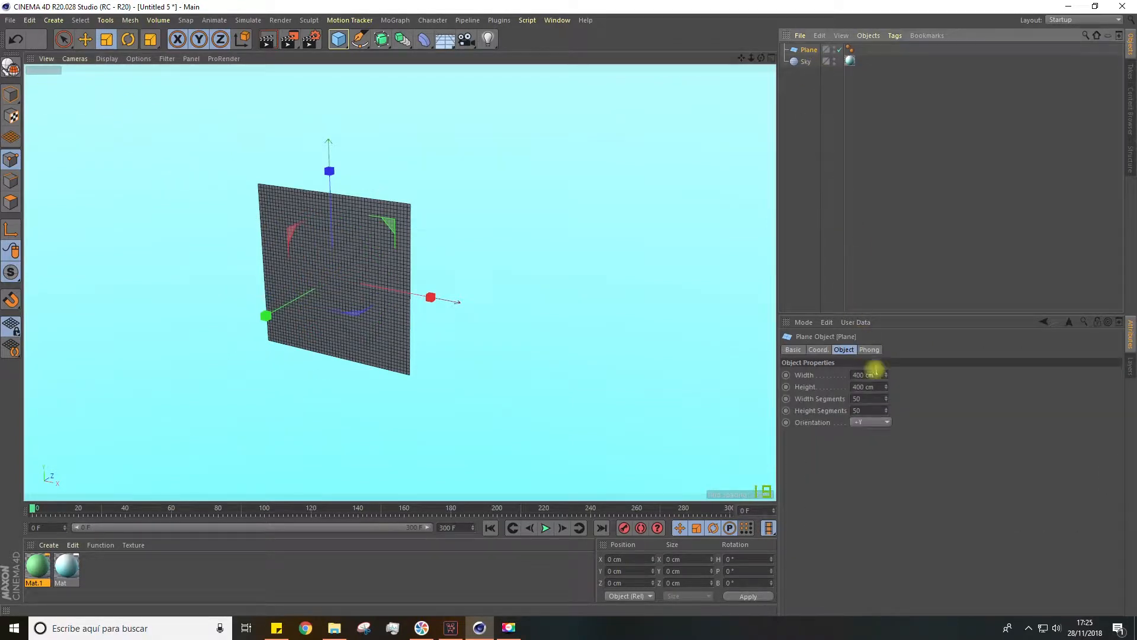
{"action": "left_click_drag", "start_coordinate": [887, 391], "coordinate": [887, 364]}
{"action": "left_click", "coordinate": [874, 388]}
{"action": "type", "text": "600"}
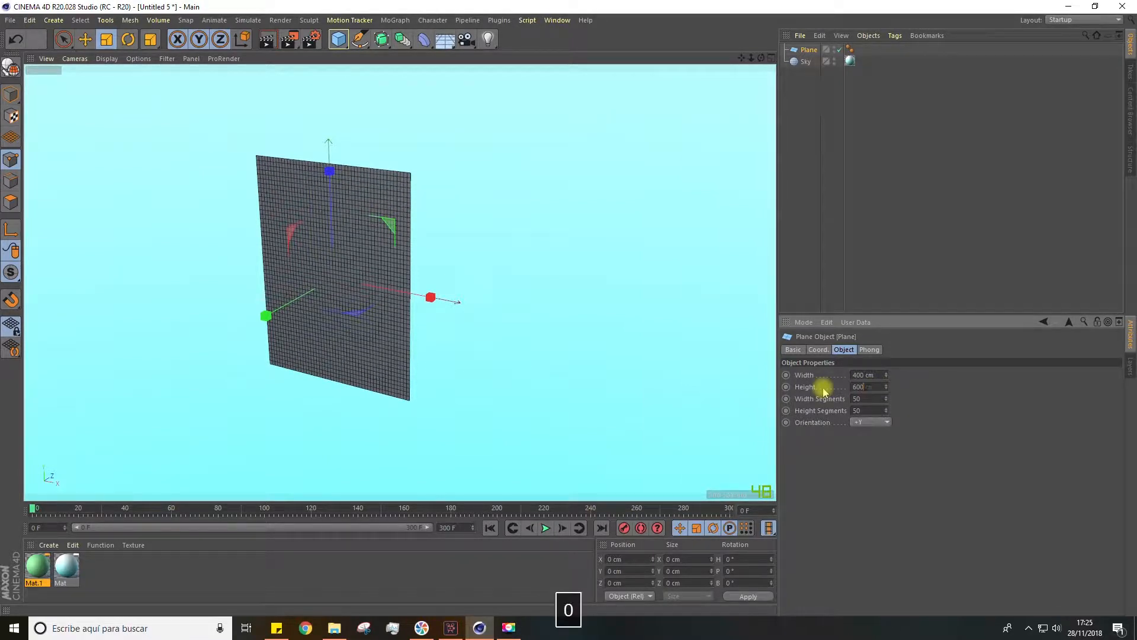
{"action": "key", "text": "Return"}
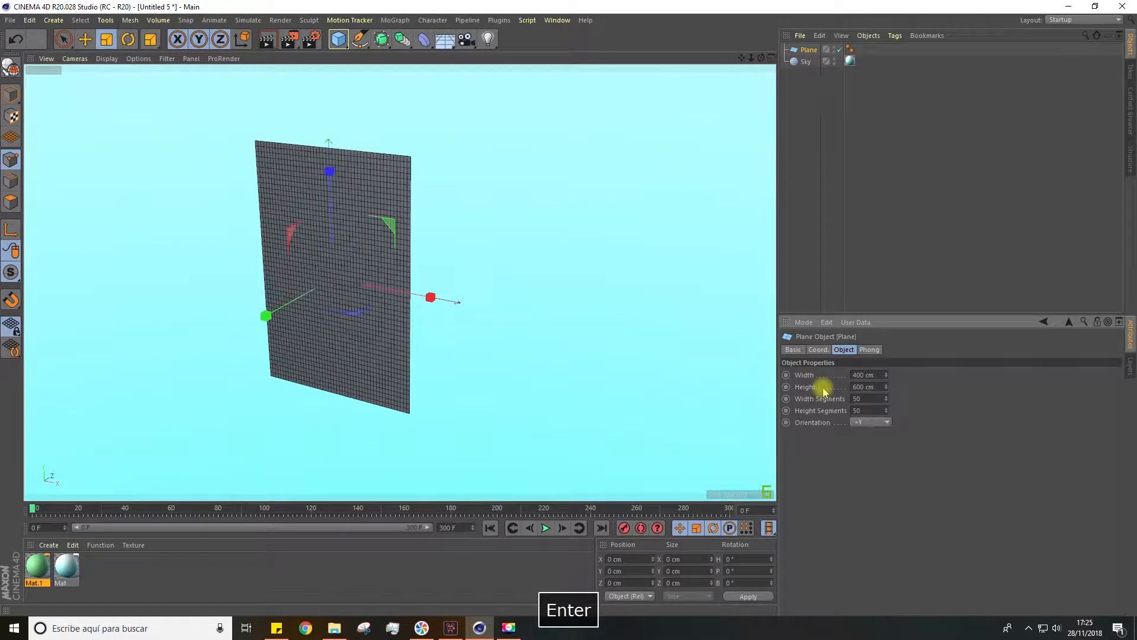
Make the upright plane editable and add a Cloth simulation tag to it
{"action": "left_click", "coordinate": [11, 68]}
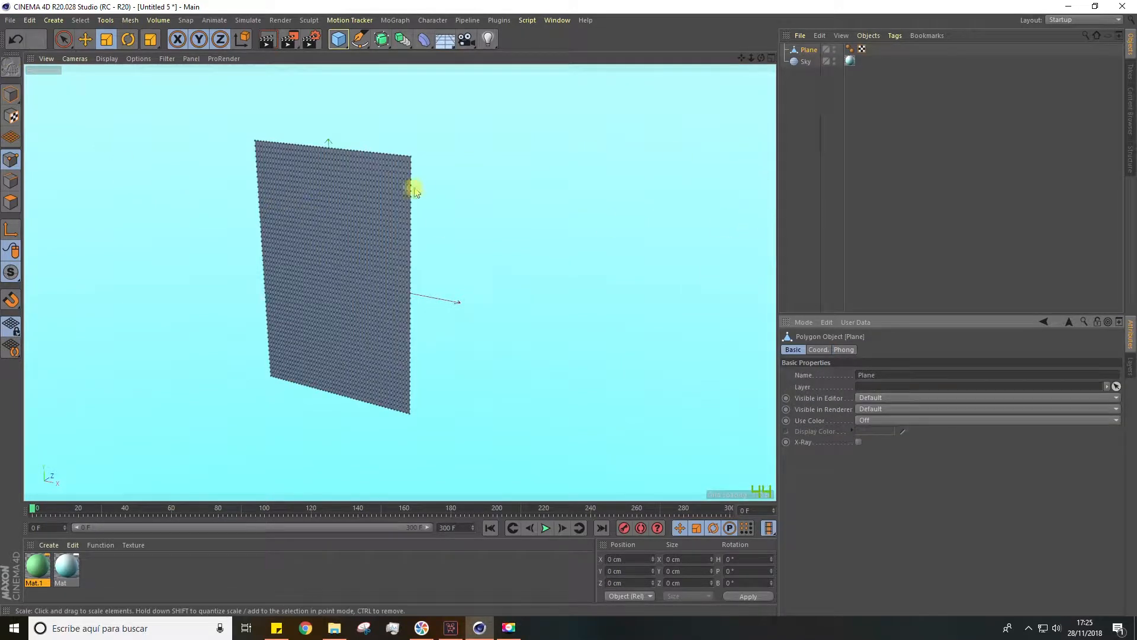
{"action": "right_click", "coordinate": [807, 54]}
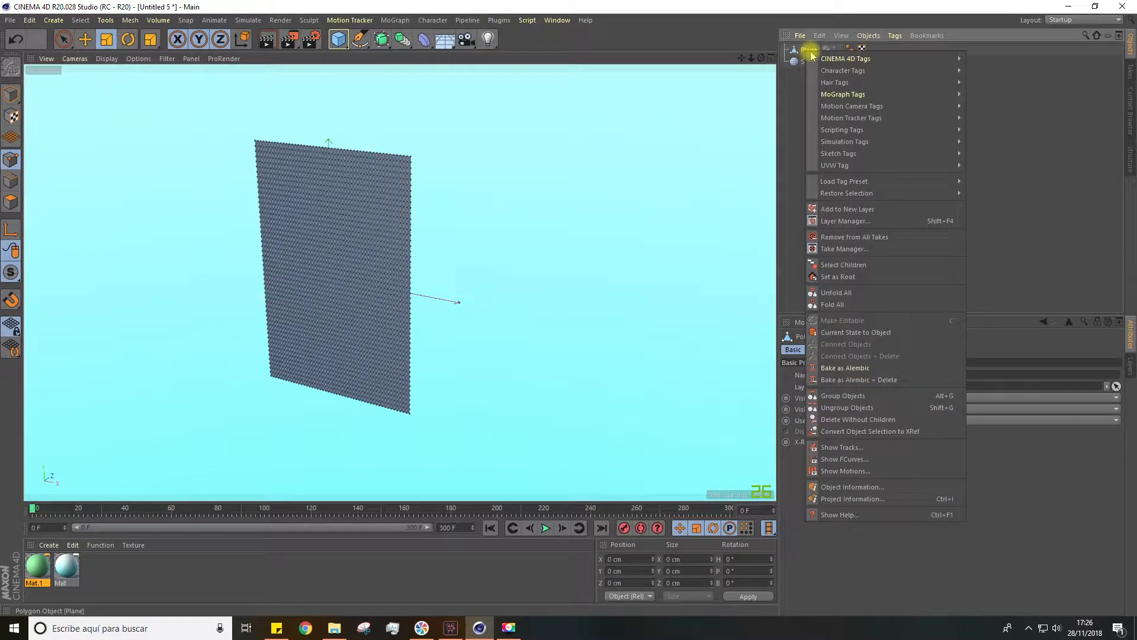
{"action": "mouse_move", "coordinate": [851, 145]}
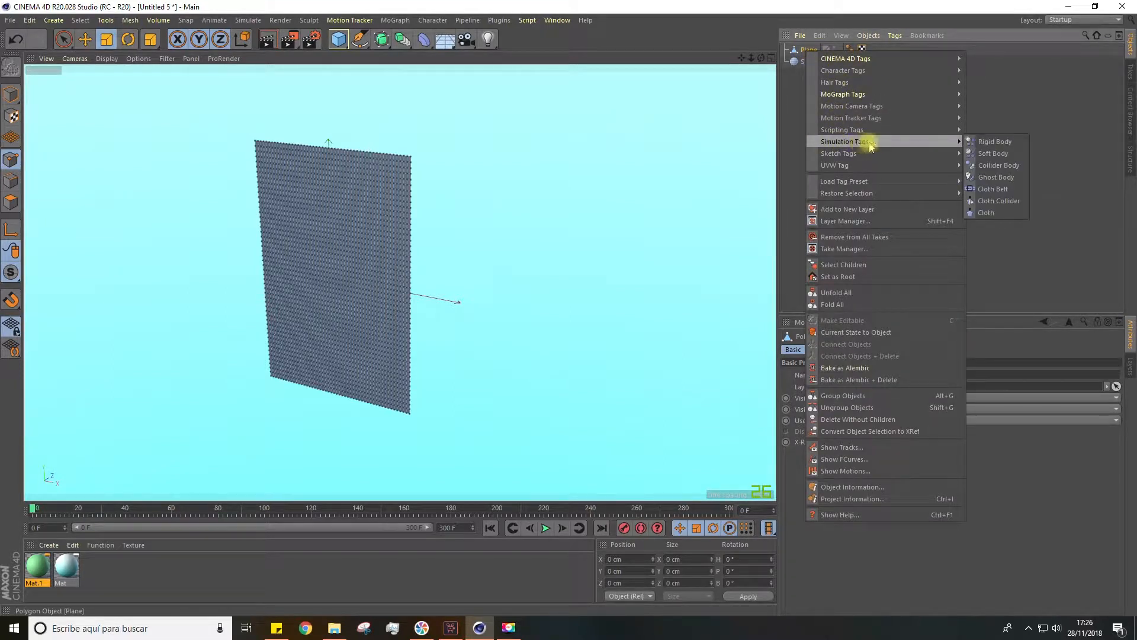
{"action": "left_click", "coordinate": [988, 215]}
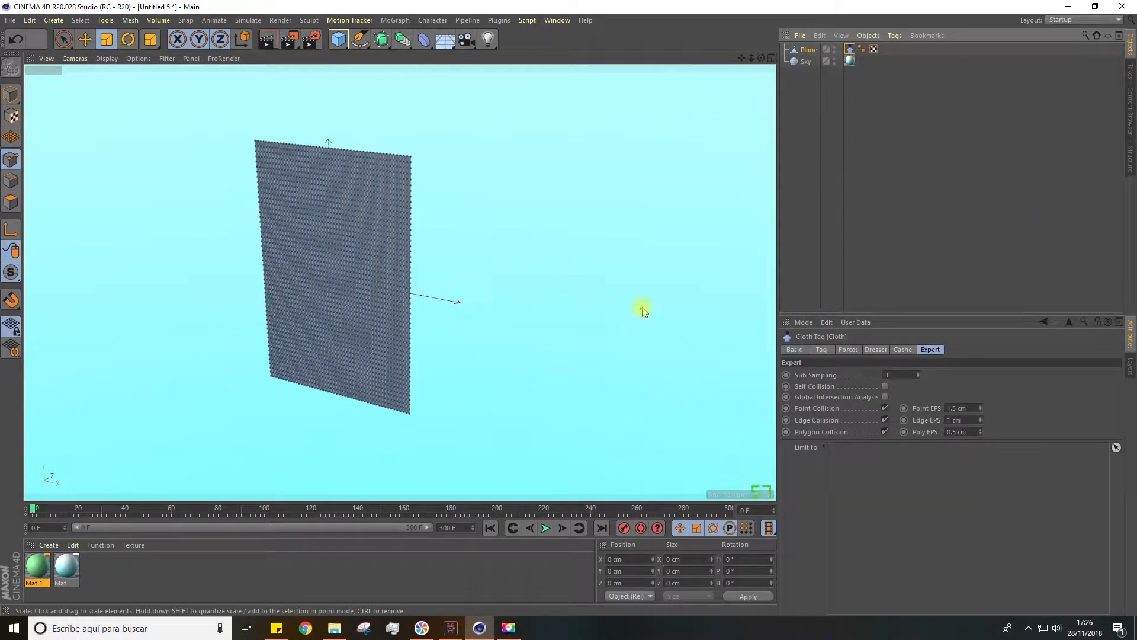
Select the whole top row of points on the upright plane with Live Selection
{"action": "left_click", "coordinate": [877, 351]}
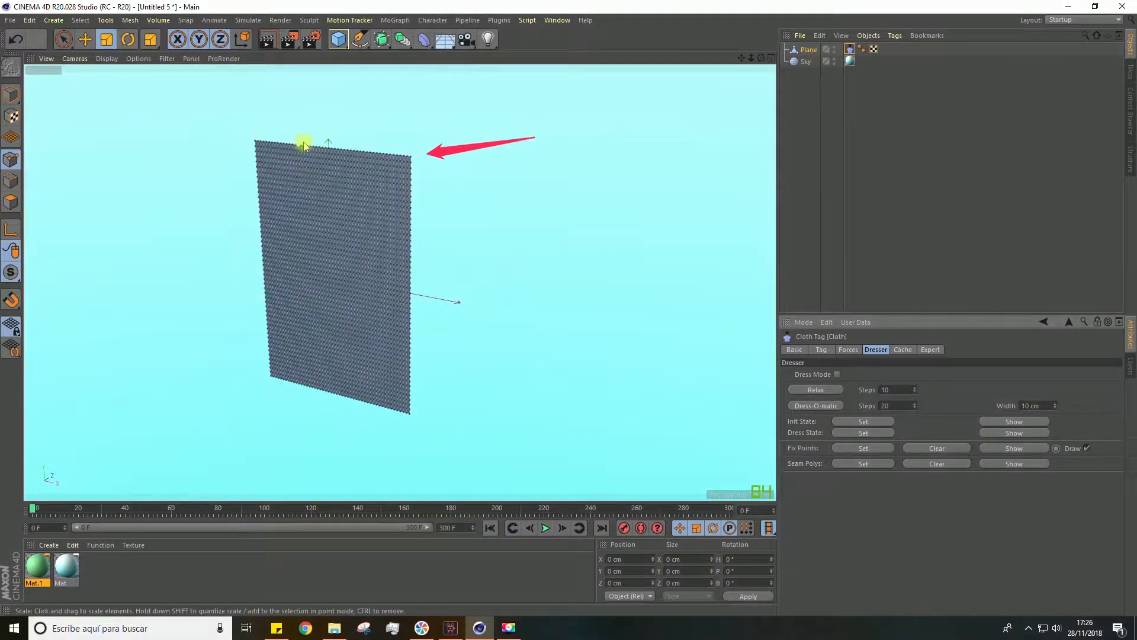
{"action": "left_click_drag", "start_coordinate": [307, 146], "coordinate": [335, 151]}
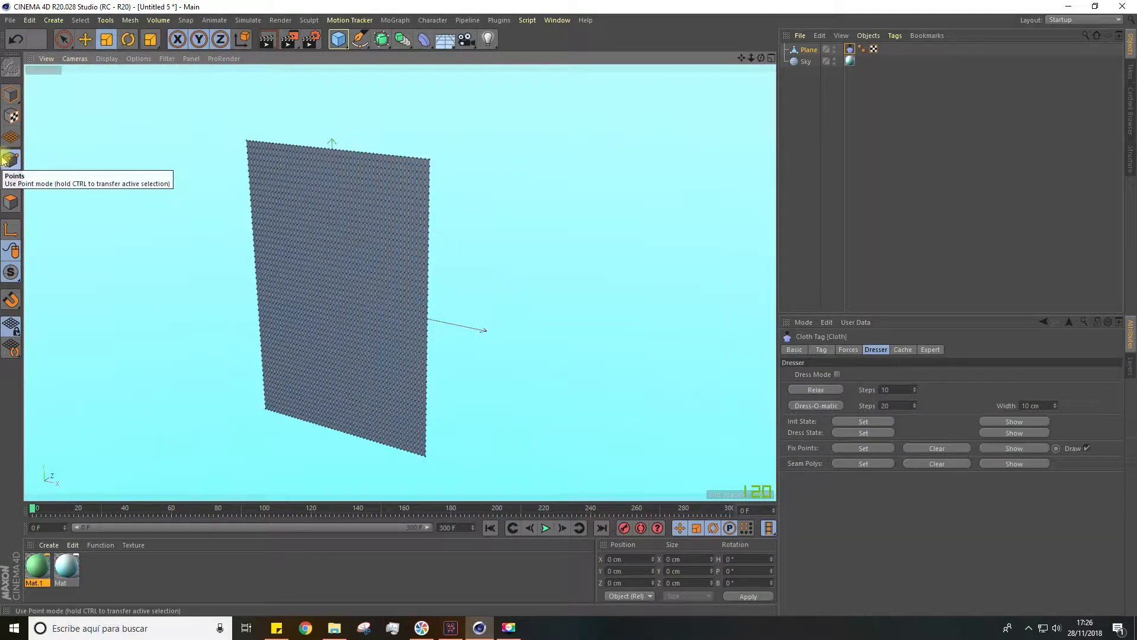
{"action": "left_click", "coordinate": [64, 39]}
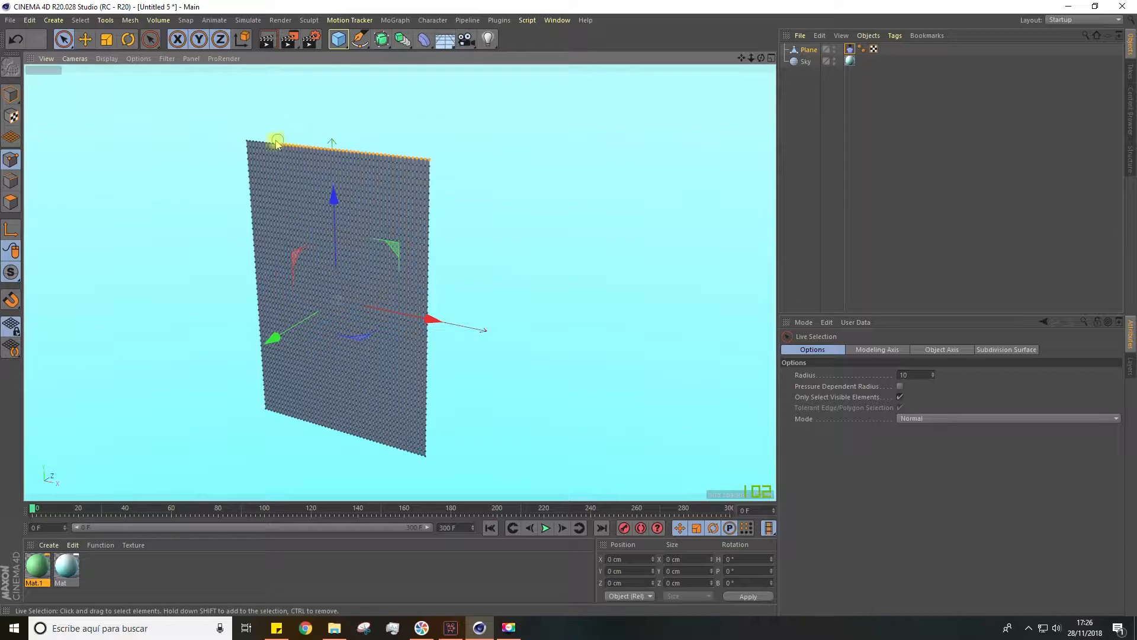
{"action": "left_click_drag", "start_coordinate": [250, 140], "coordinate": [237, 139]}
{"action": "scroll", "coordinate": [320, 154], "scroll_direction": "up", "scroll_amount": 8}
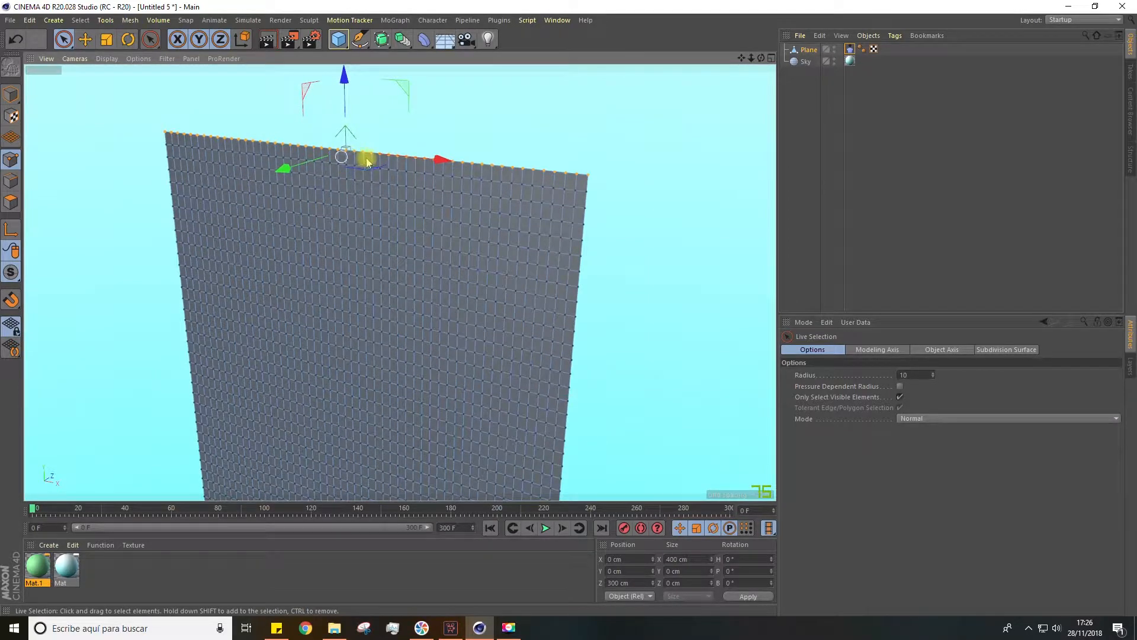
Set the selected top-row points as fix points in the plane's Cloth tag
{"action": "left_click", "coordinate": [850, 50]}
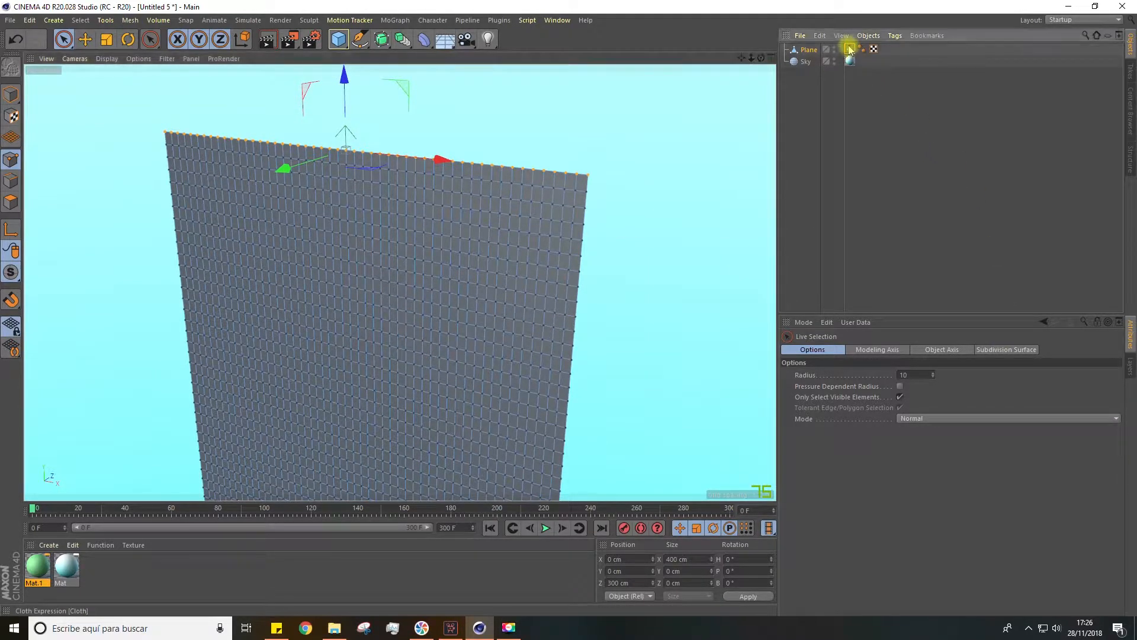
{"action": "left_click", "coordinate": [875, 350]}
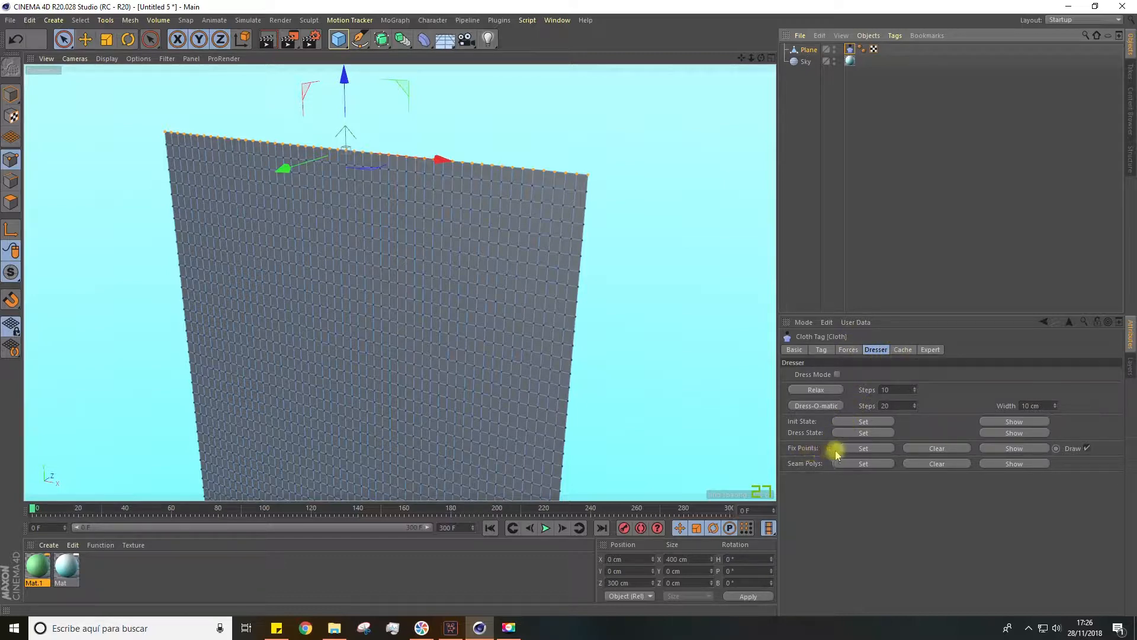
{"action": "left_click", "coordinate": [865, 448]}
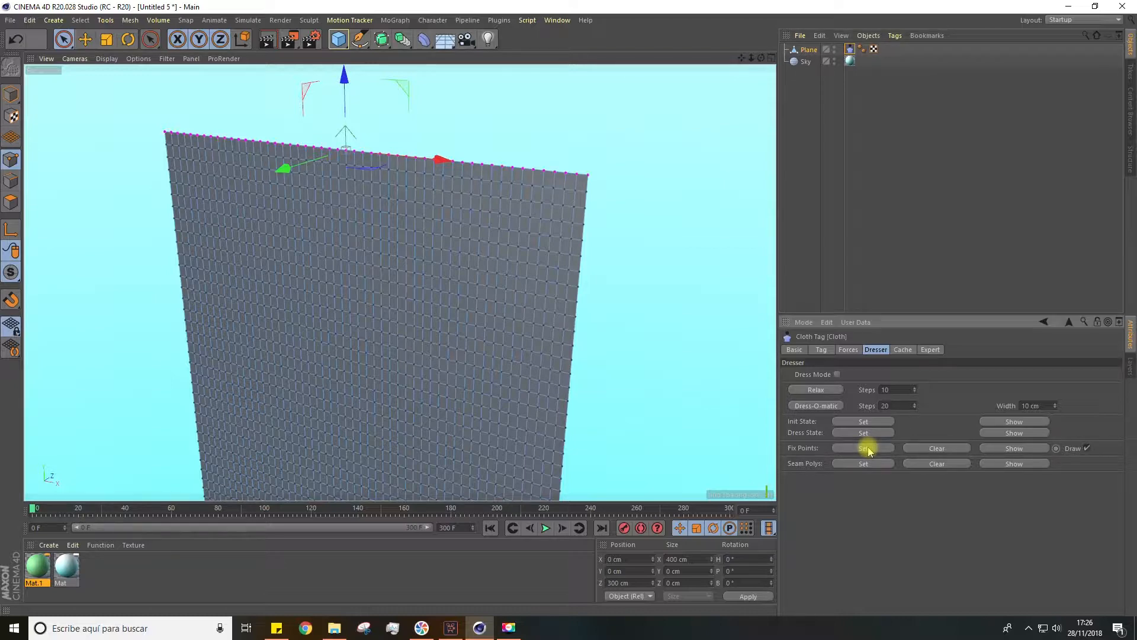
{"action": "scroll", "coordinate": [581, 175], "scroll_direction": "up", "scroll_amount": 5}
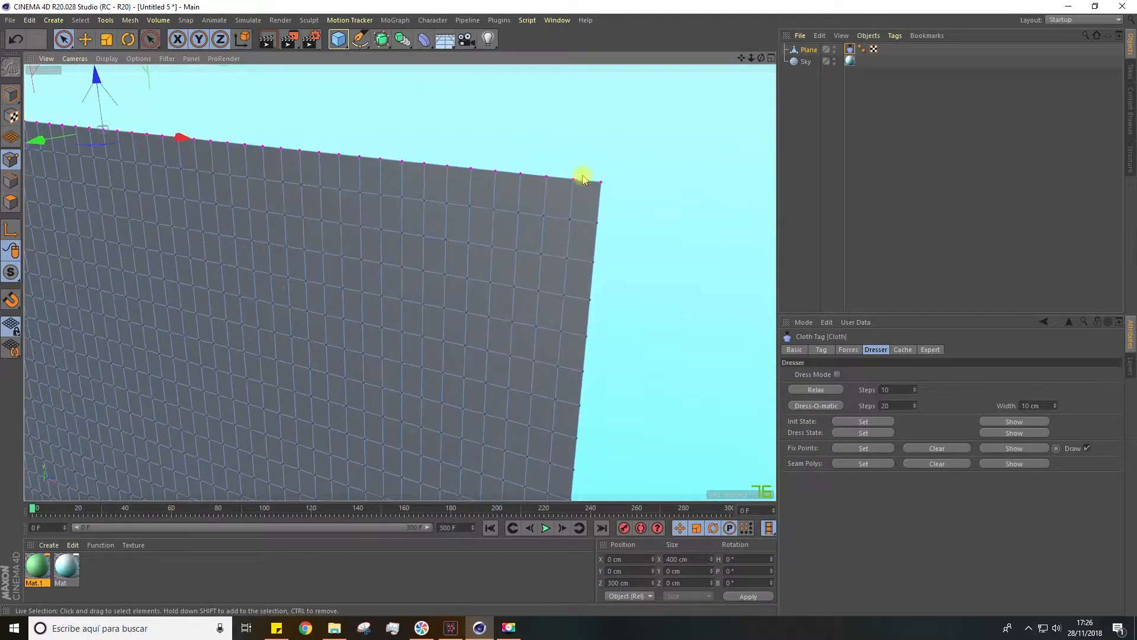
{"action": "scroll", "coordinate": [578, 183], "scroll_direction": "up", "scroll_amount": 4}
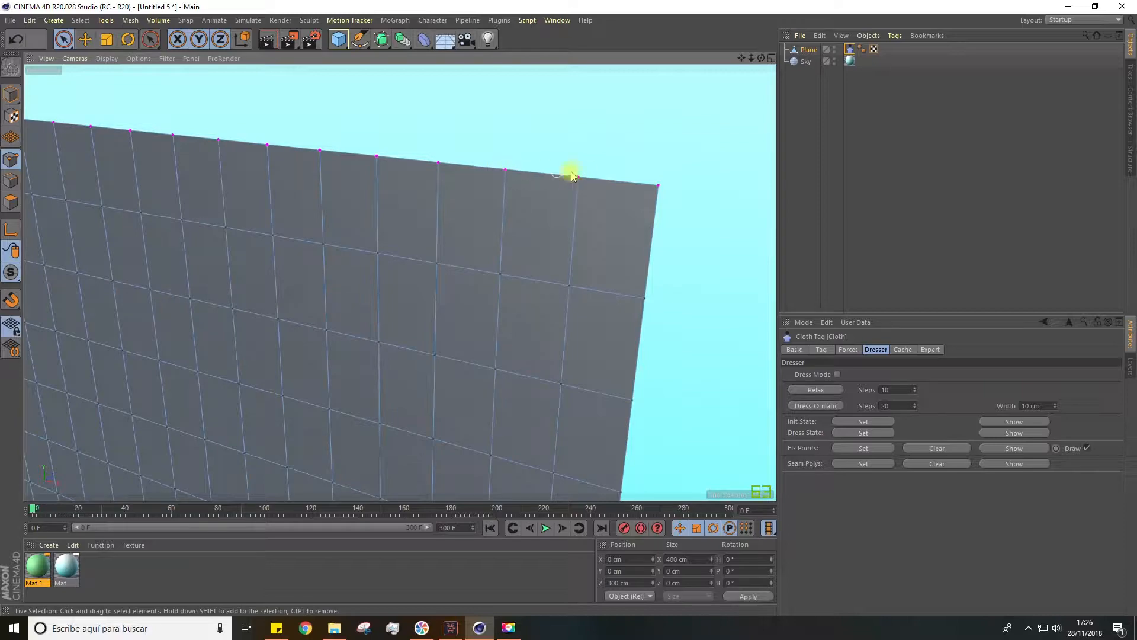
{"action": "scroll", "coordinate": [584, 190], "scroll_direction": "down", "scroll_amount": 10}
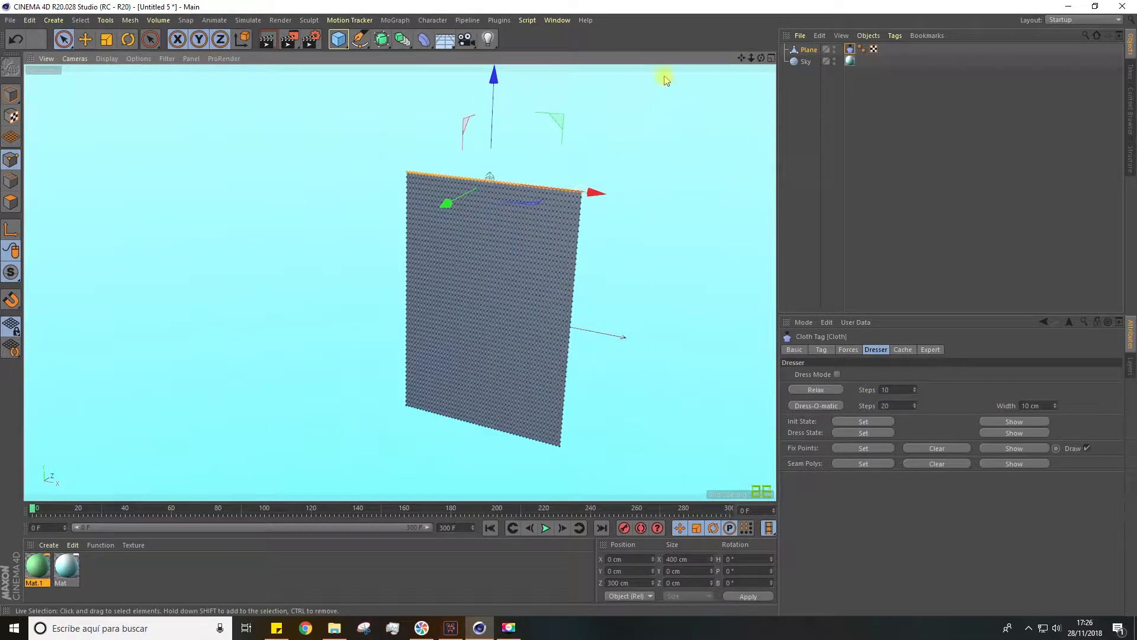
Play the hanging curtain simulation, view it shaded without mesh lines and stop the playback
{"action": "left_click_drag", "start_coordinate": [742, 58], "coordinate": [642, 27]}
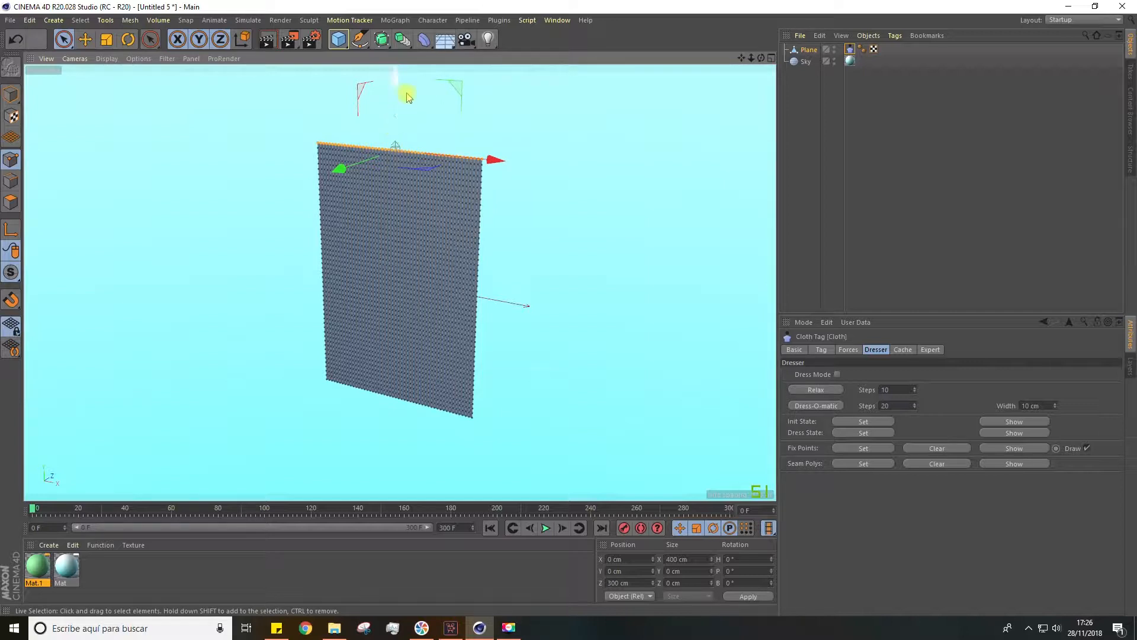
{"action": "left_click", "coordinate": [602, 261]}
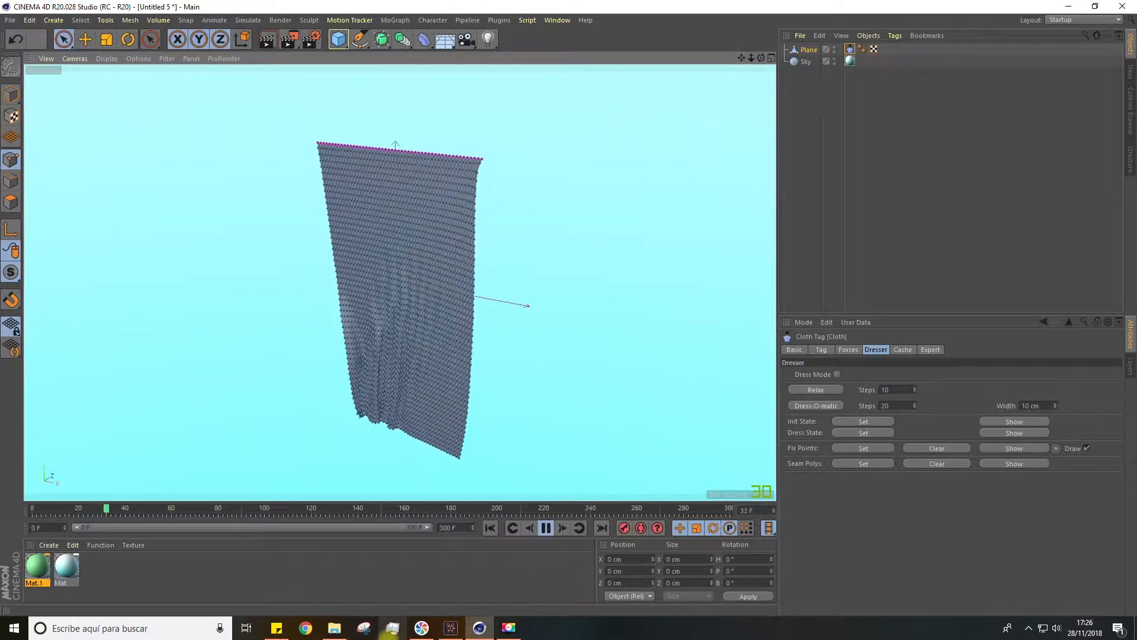
{"action": "left_click", "coordinate": [108, 57]}
{"action": "left_click", "coordinate": [120, 76]}
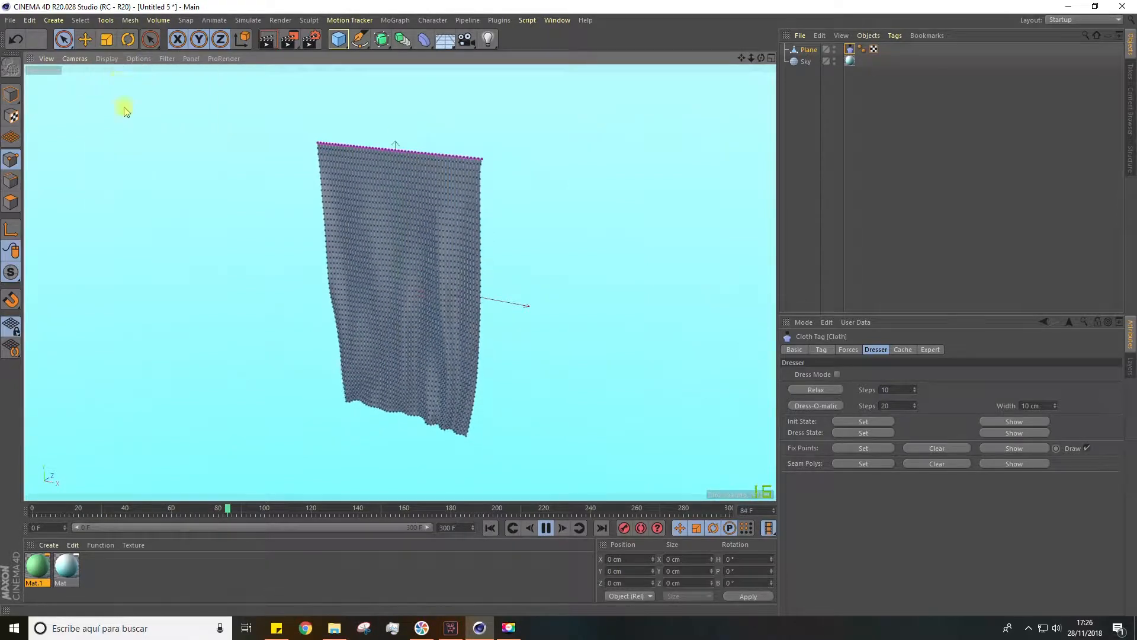
{"action": "left_click", "coordinate": [806, 169]}
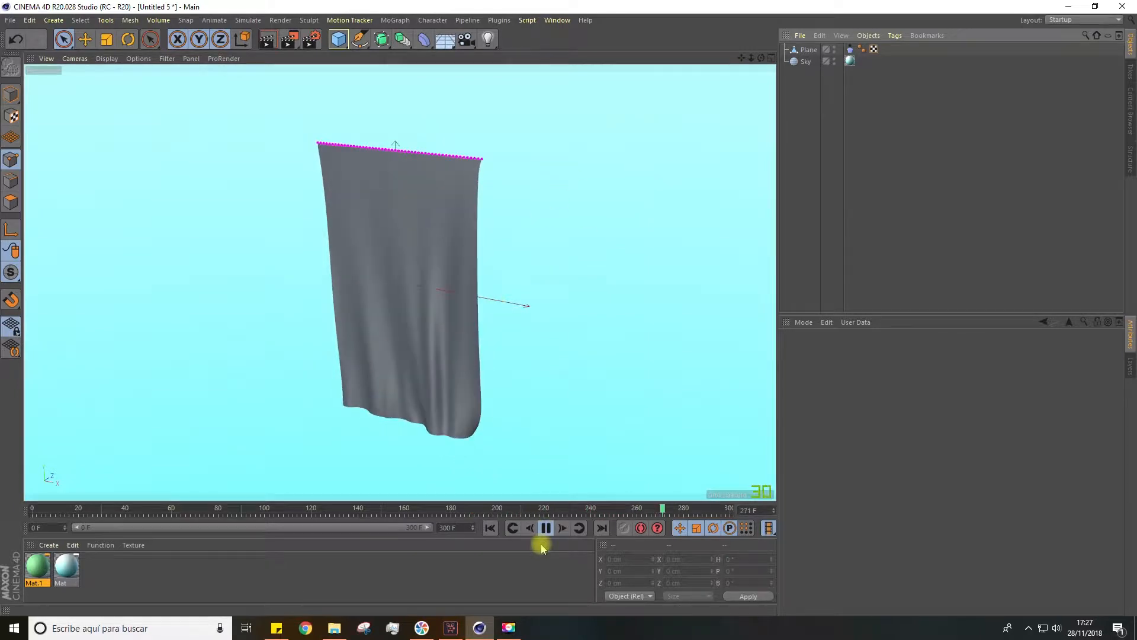
{"action": "left_click", "coordinate": [546, 528]}
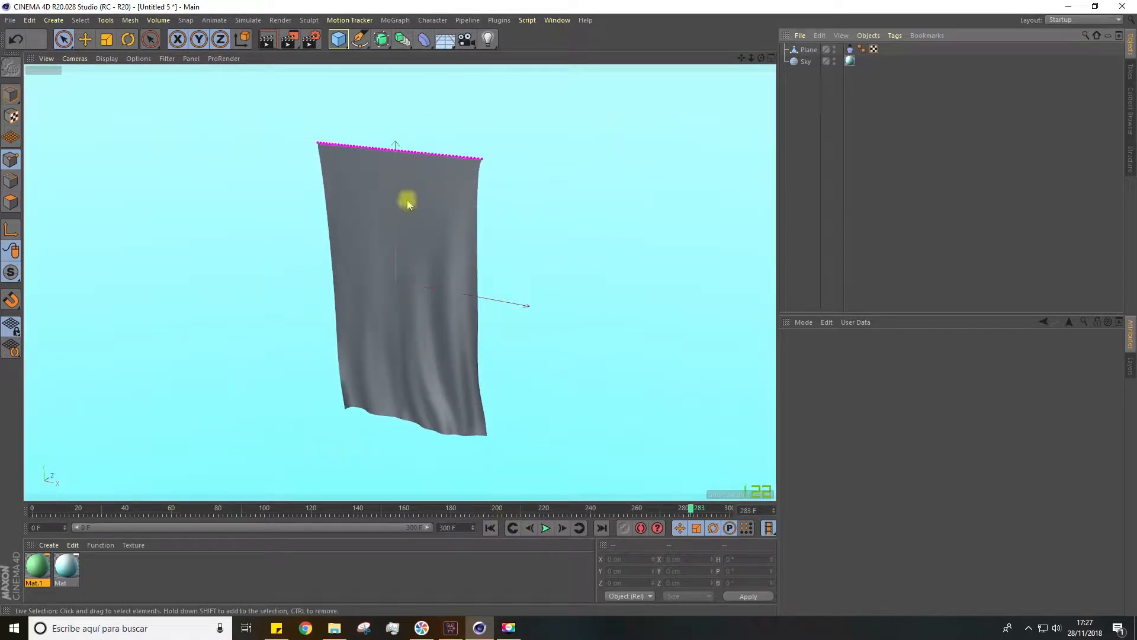
Apply the green material Mat.1 to the curtain plane and deselect everything
{"action": "left_click", "coordinate": [155, 563]}
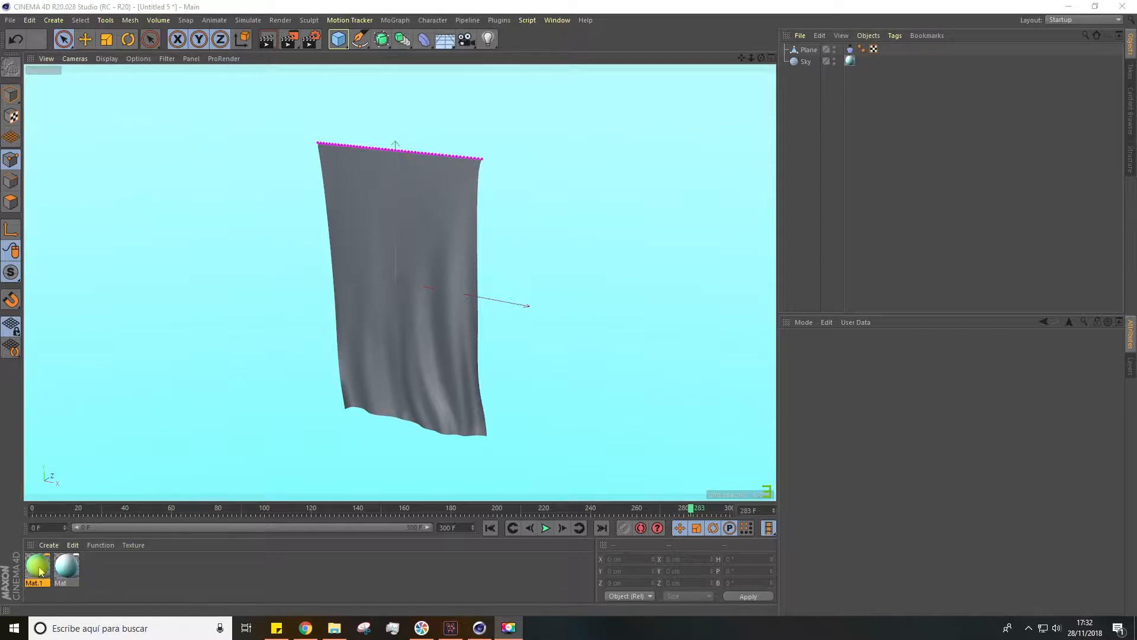
{"action": "left_click_drag", "start_coordinate": [40, 571], "coordinate": [277, 436]}
{"action": "left_click_drag", "start_coordinate": [728, 56], "coordinate": [821, 55]}
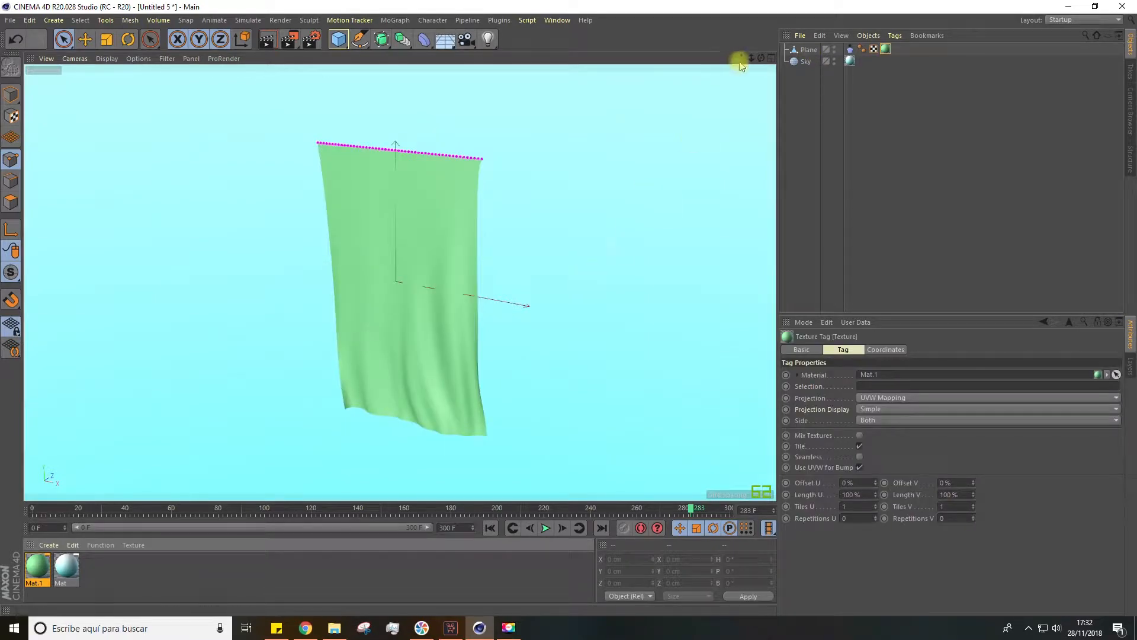
{"action": "left_click_drag", "start_coordinate": [741, 57], "coordinate": [741, 50]}
{"action": "left_click", "coordinate": [808, 201]}
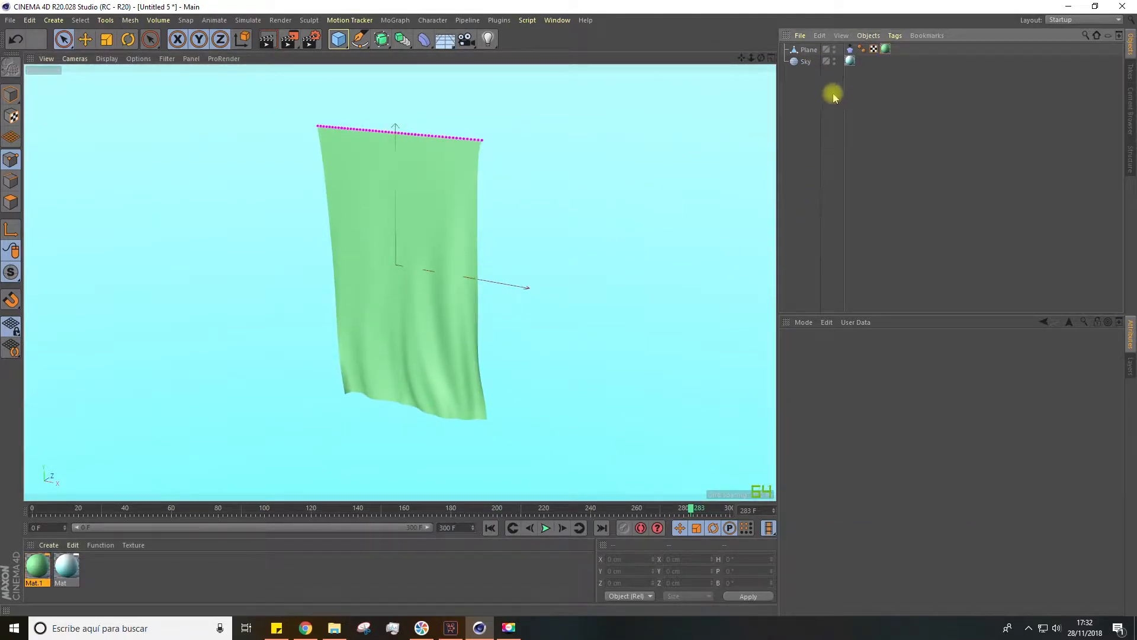
Show the Cloth tag's force settings and extend the timeline and its visible range to 1000 frames
{"action": "left_click", "coordinate": [851, 49]}
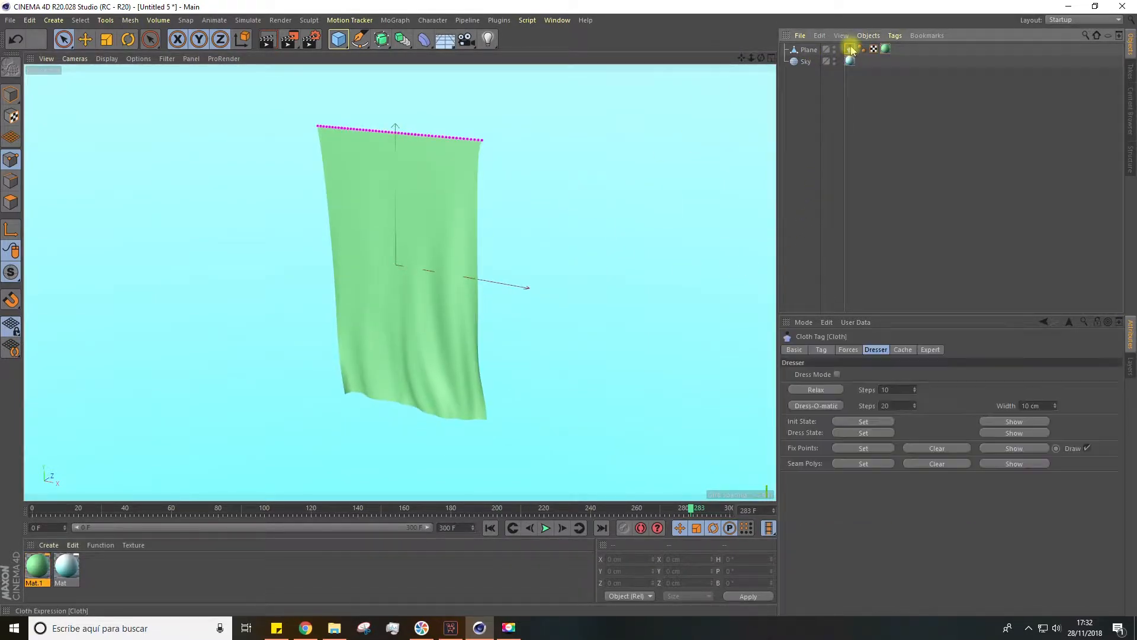
{"action": "left_click", "coordinate": [843, 350]}
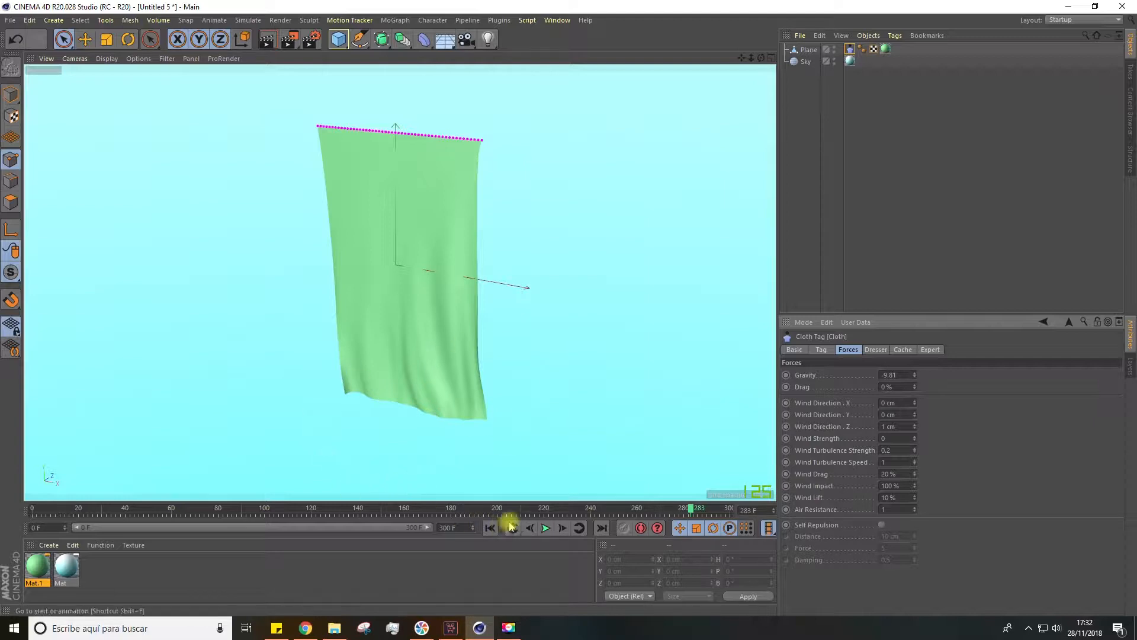
{"action": "left_click", "coordinate": [460, 527]}
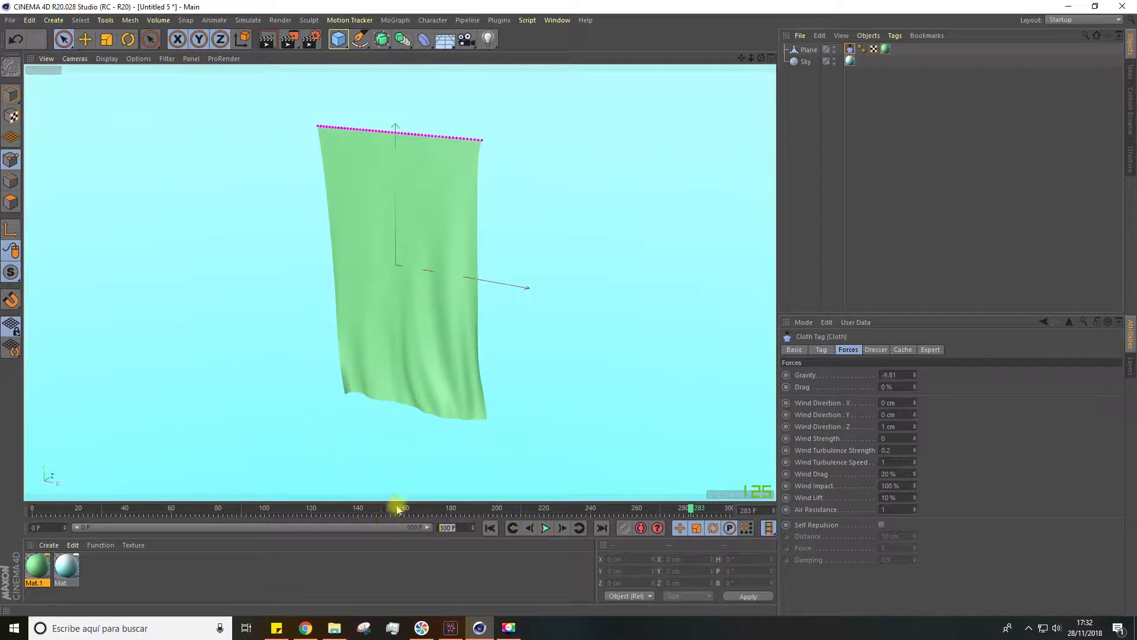
{"action": "type", "text": "800"}
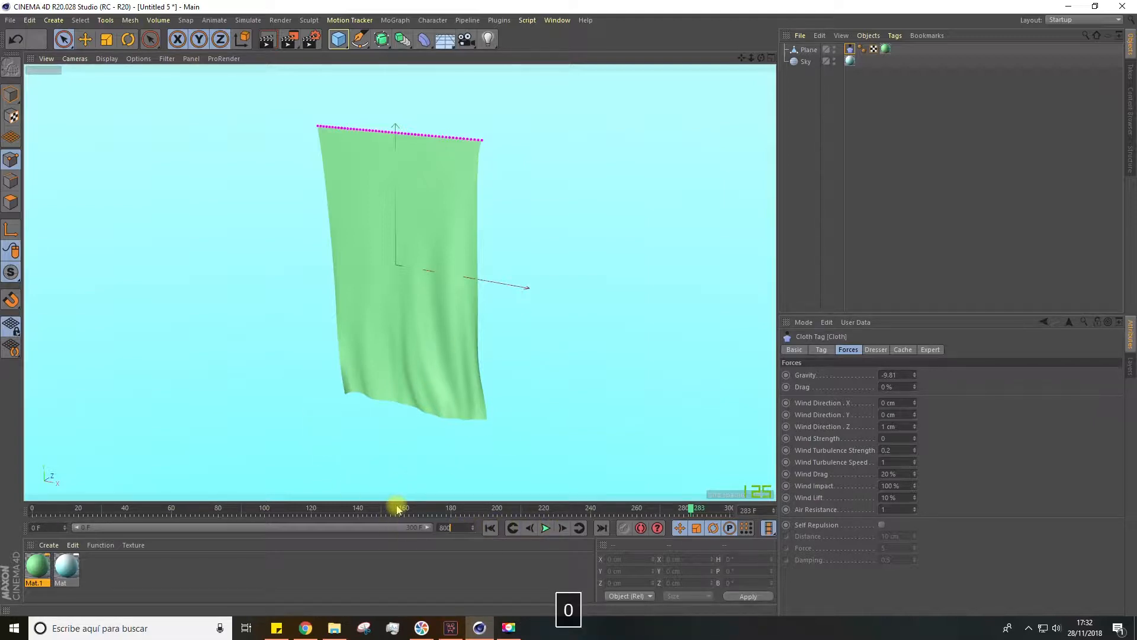
{"action": "left_click_drag", "start_coordinate": [460, 531], "coordinate": [432, 529]}
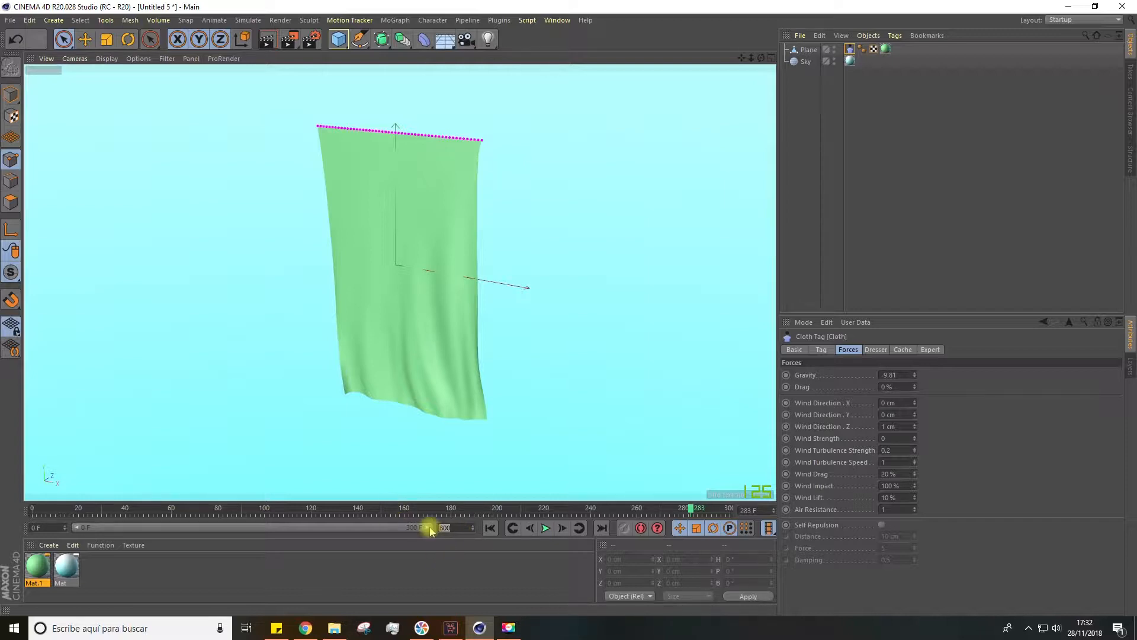
{"action": "type", "text": "1000"}
{"action": "key", "text": "Return"}
{"action": "left_click_drag", "start_coordinate": [190, 529], "coordinate": [473, 533]}
Play the curtain from frame 0, show it shaded with mesh lines, and return to the first frame
{"action": "left_click_drag", "start_coordinate": [231, 507], "coordinate": [33, 508]}
{"action": "left_click", "coordinate": [546, 528]}
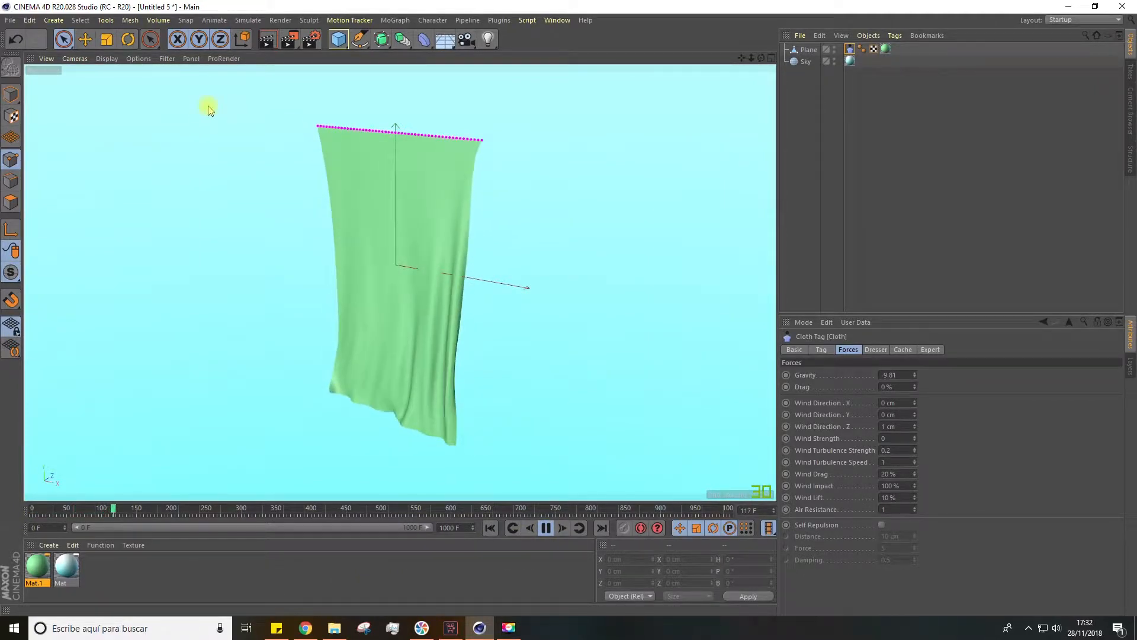
{"action": "left_click", "coordinate": [106, 59]}
{"action": "left_click", "coordinate": [118, 90]}
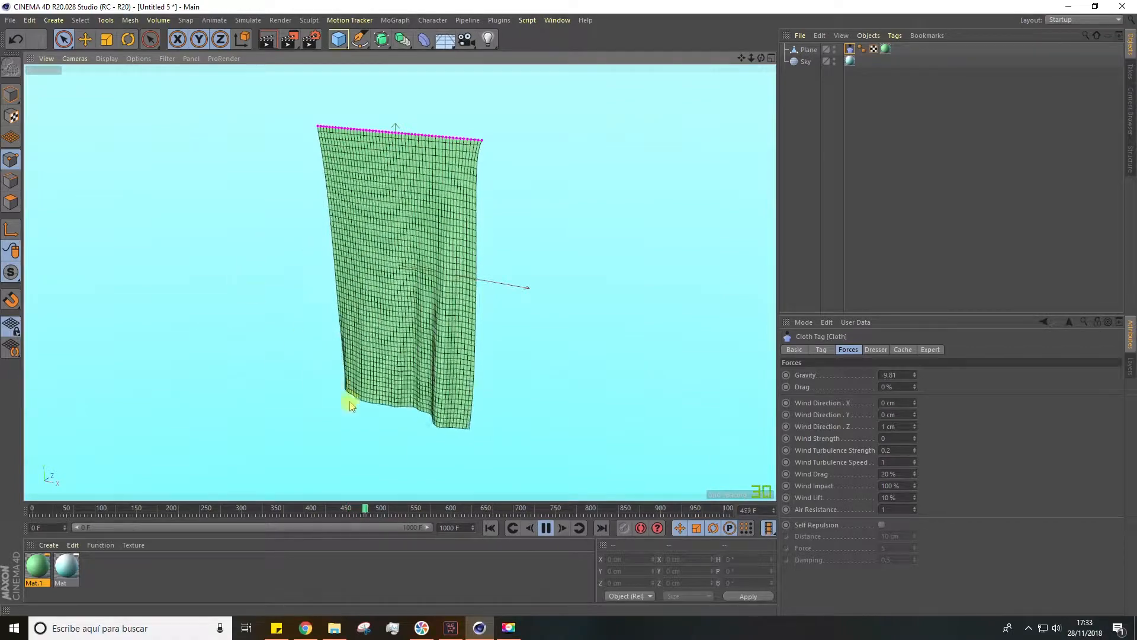
{"action": "left_click", "coordinate": [543, 529]}
{"action": "left_click", "coordinate": [490, 527]}
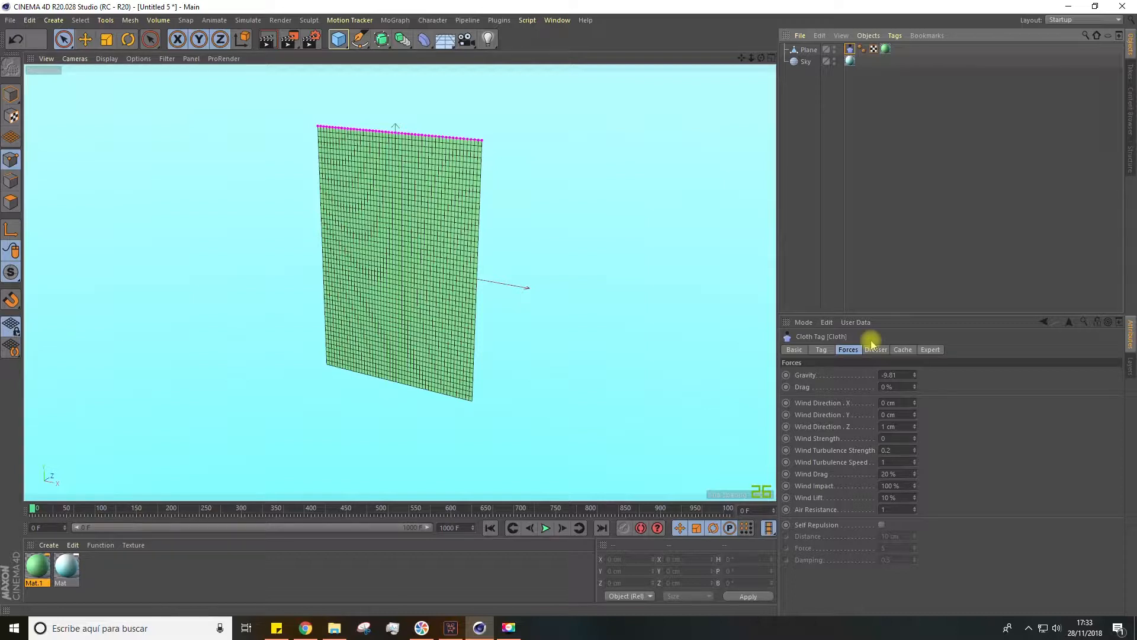
Set the cloth's gravity to 10 and play the simulation with the whole curtain in view
{"action": "double_click", "coordinate": [901, 374]}
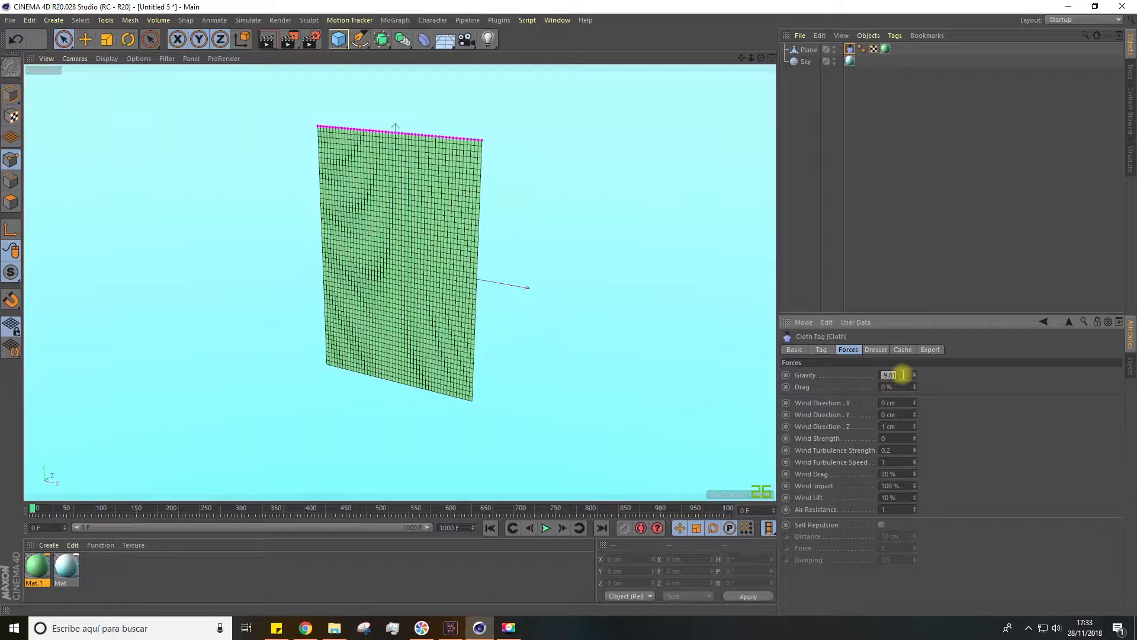
{"action": "type", "text": "0"}
{"action": "left_click", "coordinate": [544, 529]}
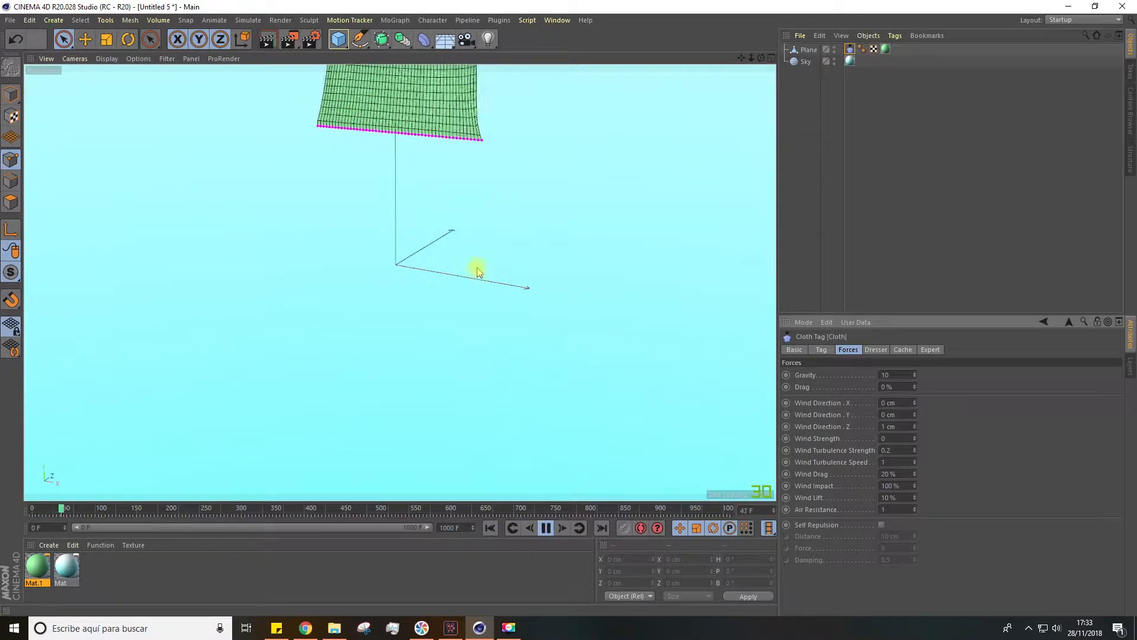
{"action": "scroll", "coordinate": [449, 128], "scroll_direction": "down", "scroll_amount": 3}
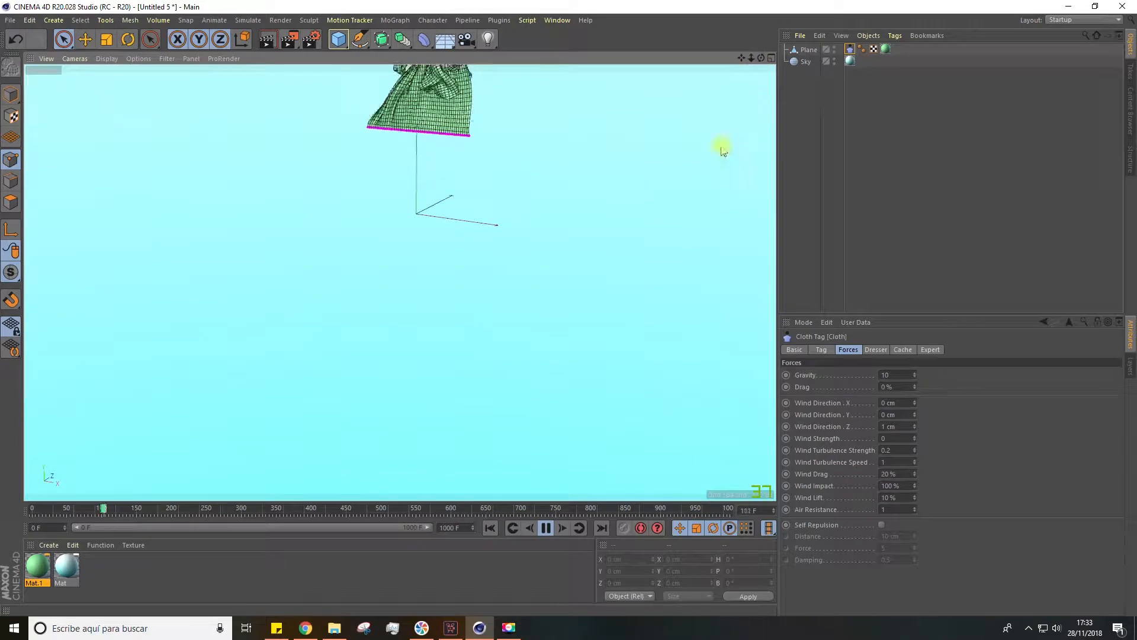
{"action": "left_click_drag", "start_coordinate": [744, 59], "coordinate": [708, 253]}
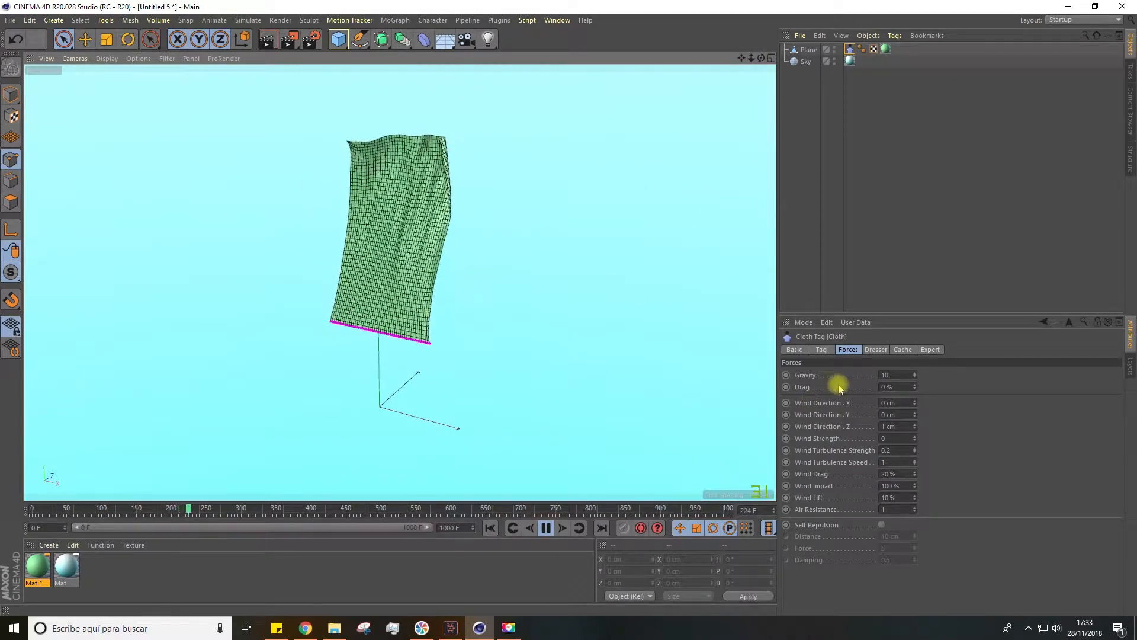
Set the cloth's gravity to 0, and after that to -50
{"action": "double_click", "coordinate": [888, 374]}
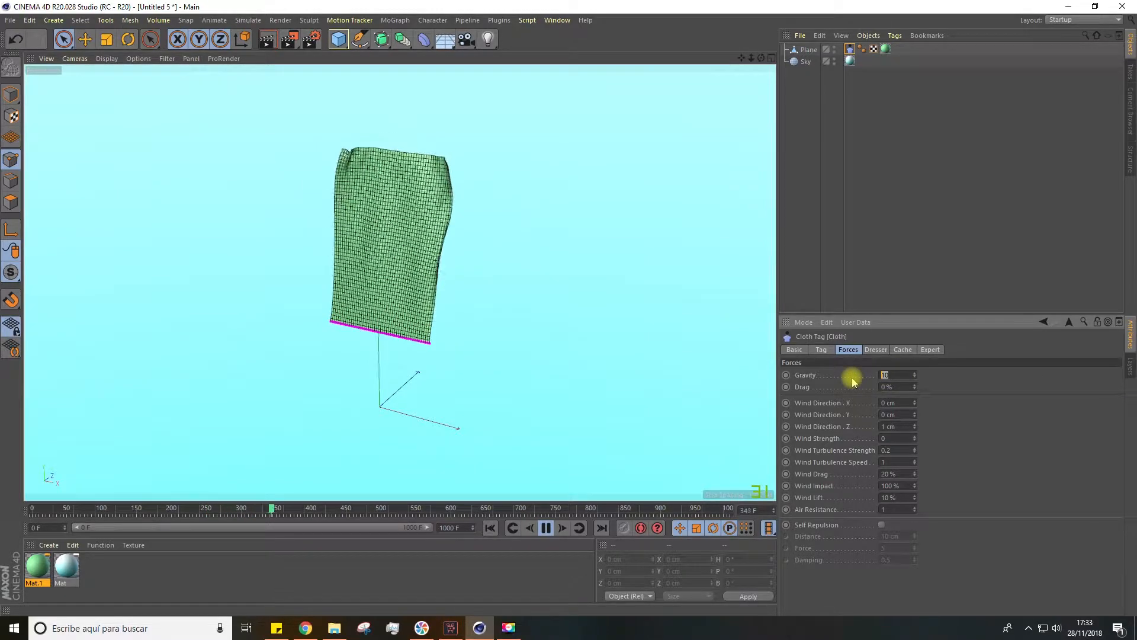
{"action": "type", "text": "0"}
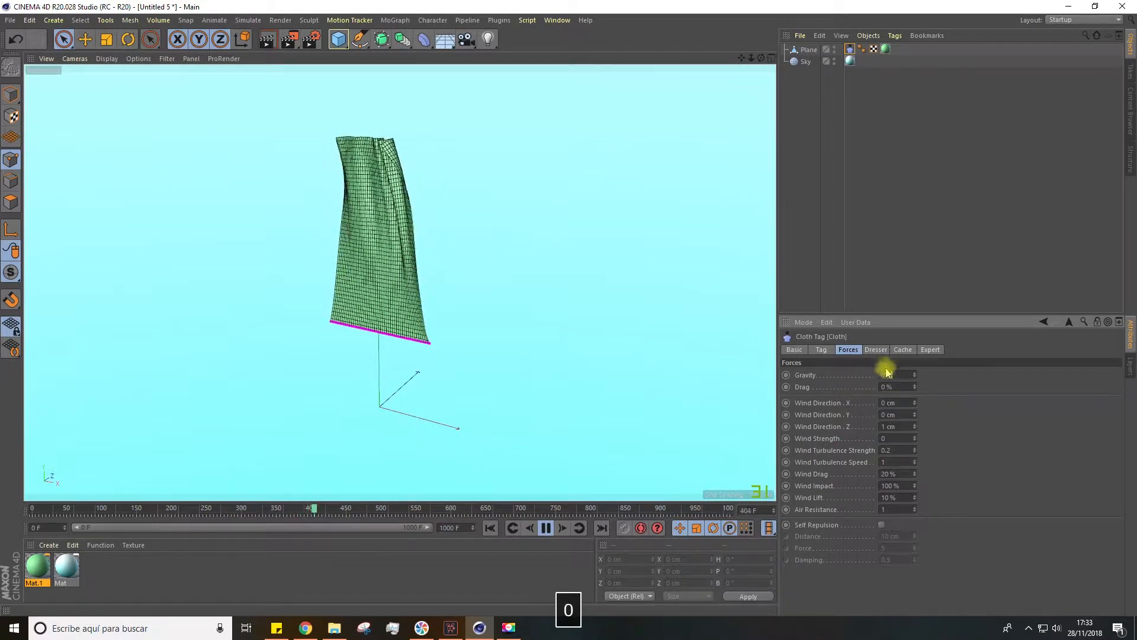
{"action": "left_click_drag", "start_coordinate": [897, 374], "coordinate": [867, 379]}
{"action": "type", "text": "0-50"}
{"action": "key", "text": "Return"}
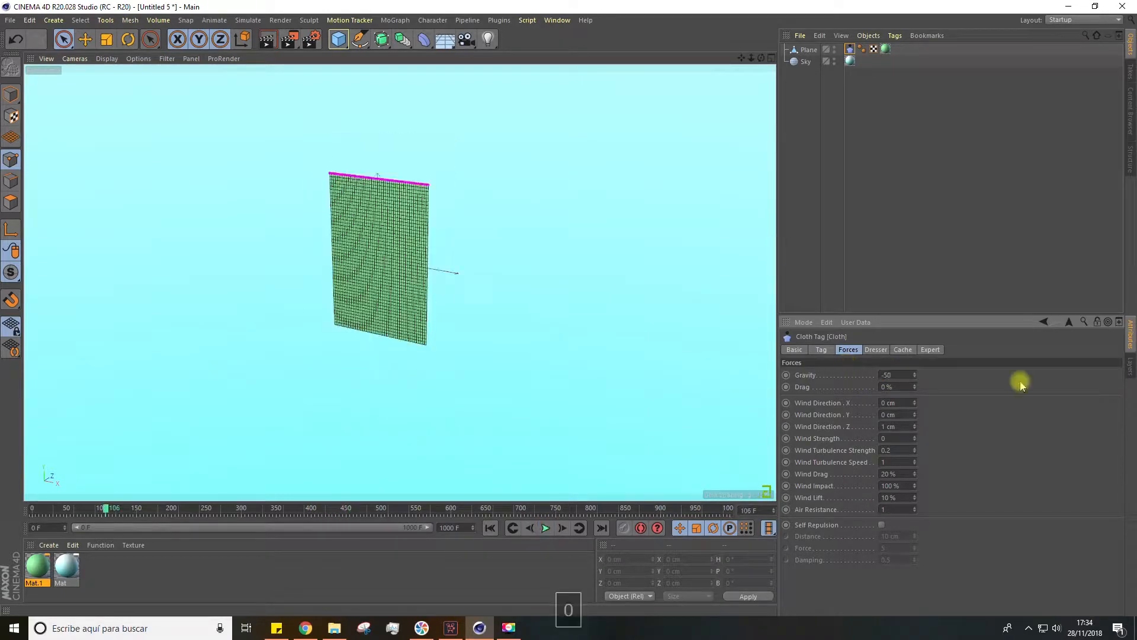
Play the simulation with the stronger downward gravity, stop it and undo the gravity change
{"action": "left_click", "coordinate": [544, 529]}
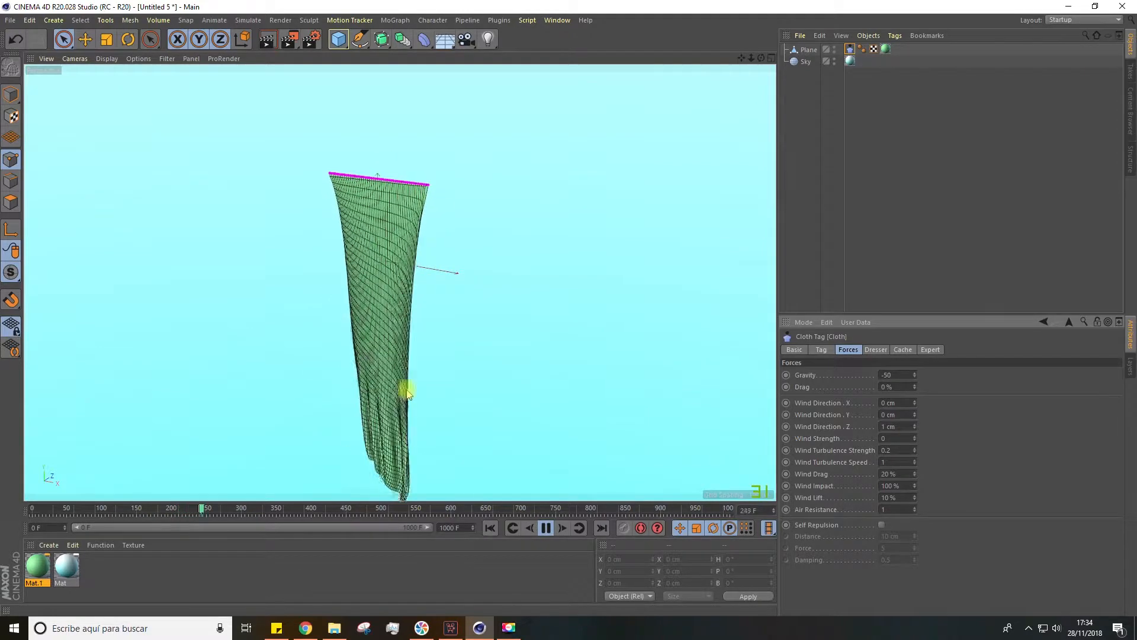
{"action": "left_click", "coordinate": [545, 527]}
{"action": "key", "text": "ctrl+z"}
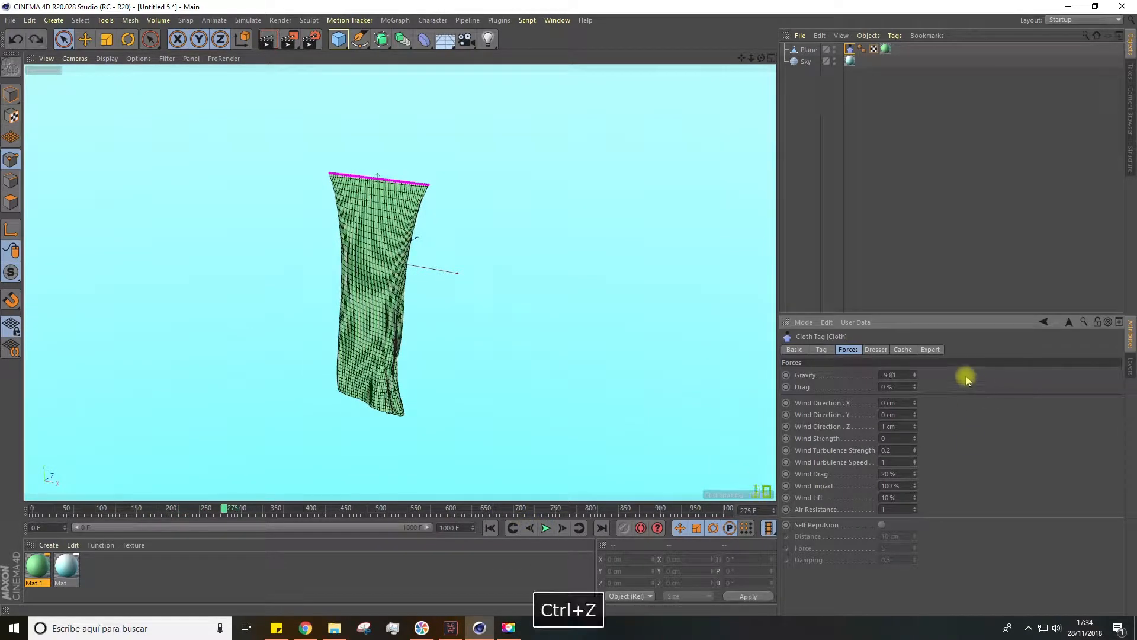
Play the curtain simulation from the first frame with the cloth's drag left at 0%
{"action": "left_click", "coordinate": [900, 386]}
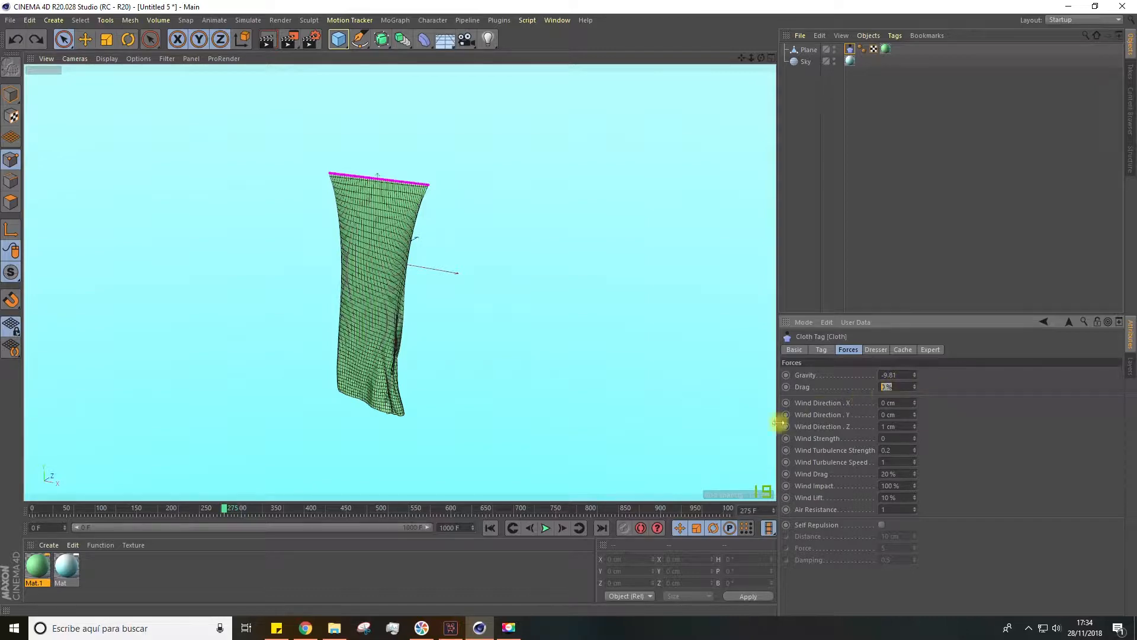
{"action": "left_click", "coordinate": [512, 528]}
{"action": "left_click", "coordinate": [546, 528]}
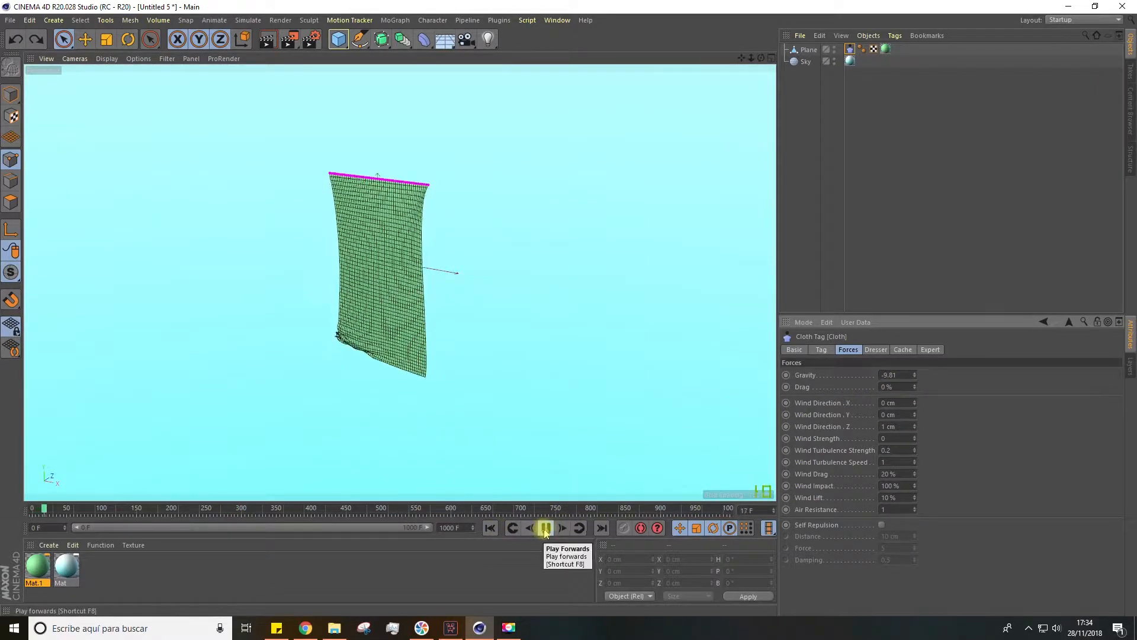
Set the cloth's drag to 58% and replay the simulation from the first frame with the curtain seen closer
{"action": "left_click", "coordinate": [882, 388]}
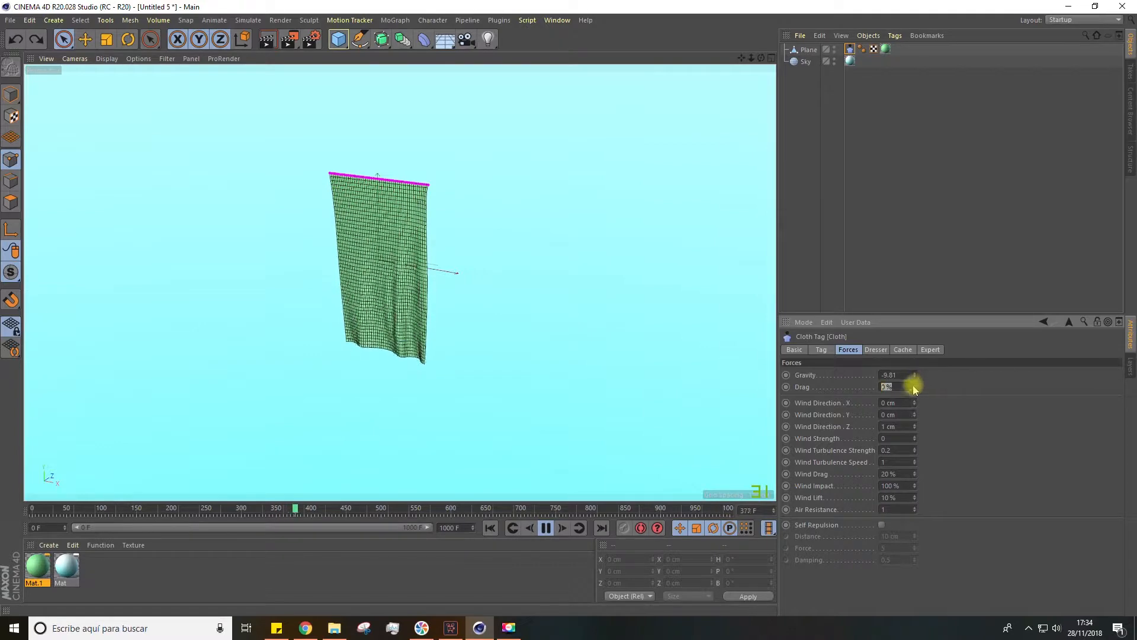
{"action": "left_click", "coordinate": [490, 527]}
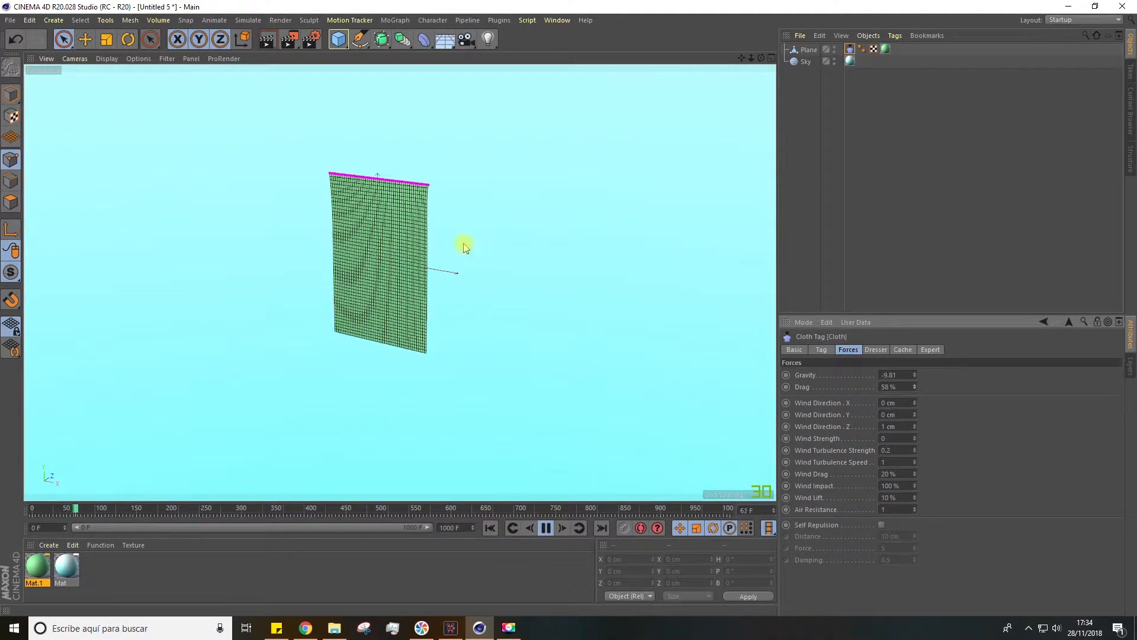
{"action": "scroll", "coordinate": [465, 246], "scroll_direction": "up", "scroll_amount": 3}
{"action": "scroll", "coordinate": [311, 264], "scroll_direction": "up", "scroll_amount": 4}
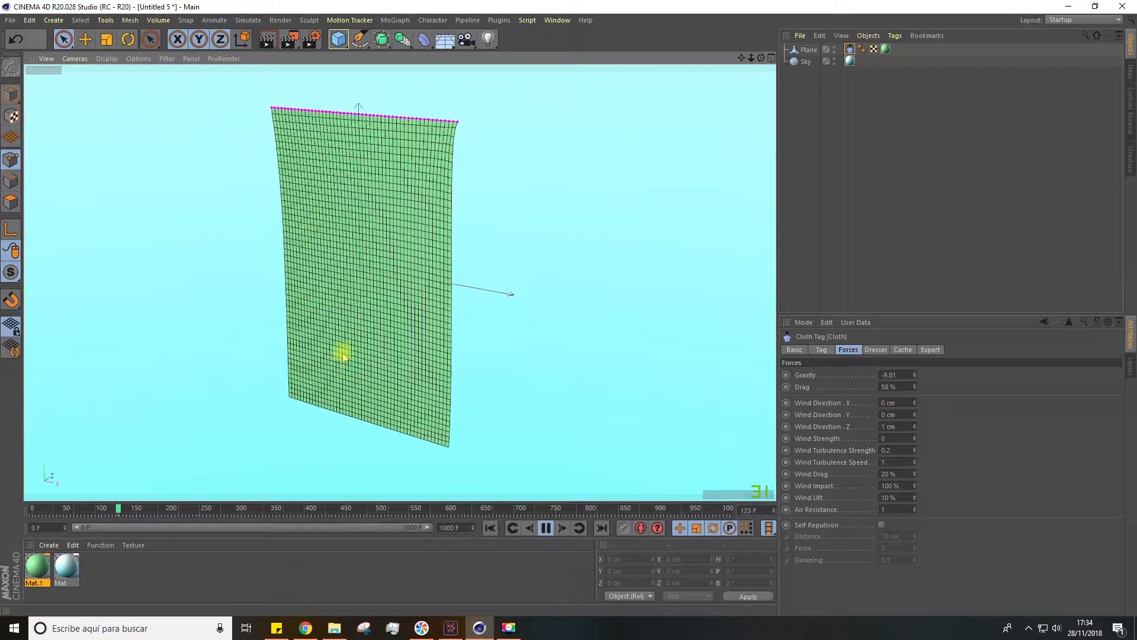
Lower the cloth's drag to 24%, and after that to 0%, replay the simulation and return to the first frame
{"action": "left_click", "coordinate": [914, 385]}
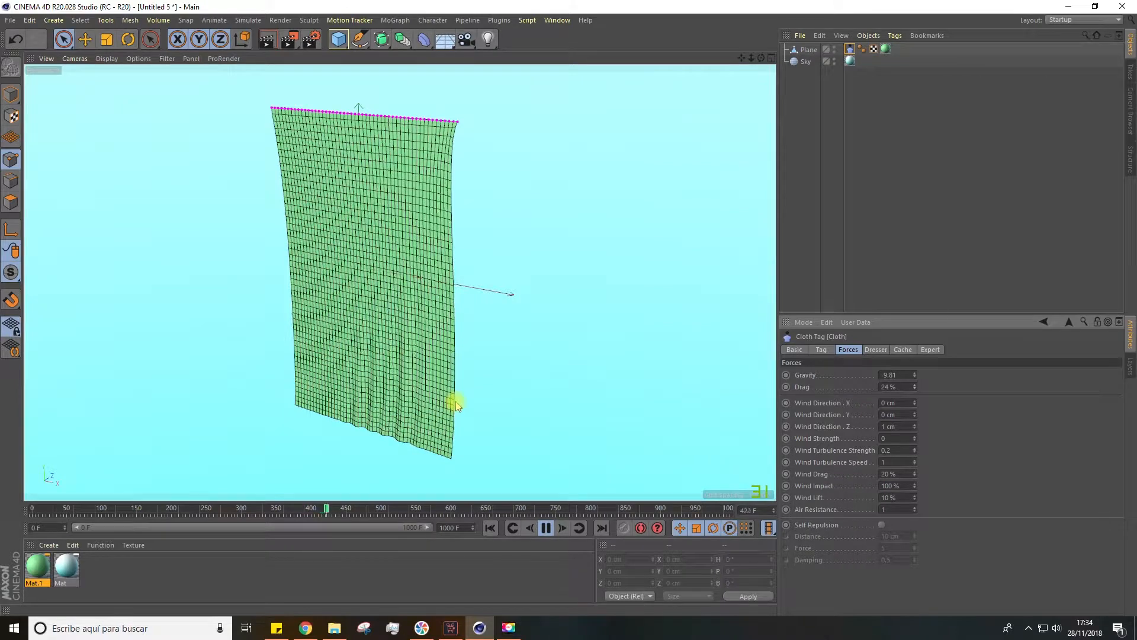
{"action": "left_click_drag", "start_coordinate": [743, 58], "coordinate": [751, 35]}
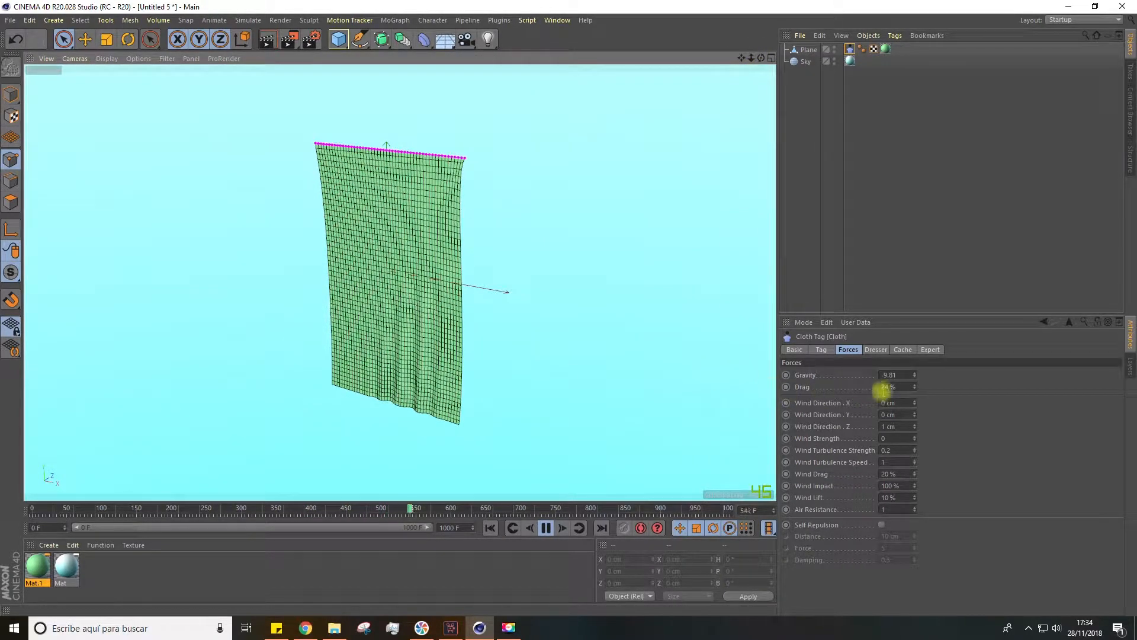
{"action": "left_click_drag", "start_coordinate": [915, 387], "coordinate": [914, 409]}
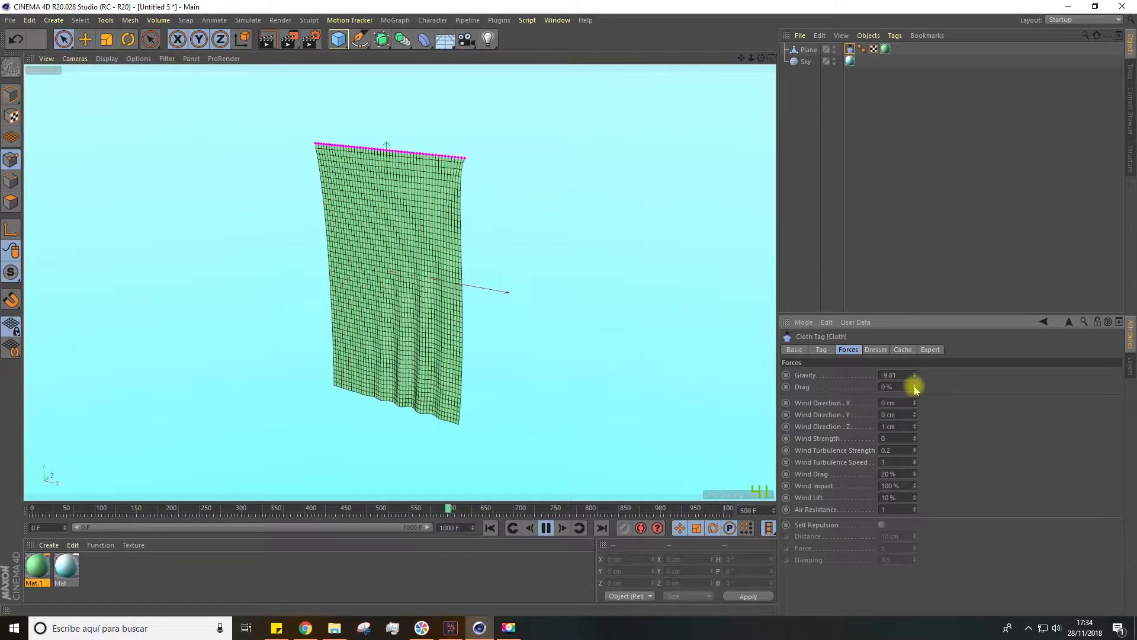
{"action": "left_click_drag", "start_coordinate": [341, 508], "coordinate": [17, 512]}
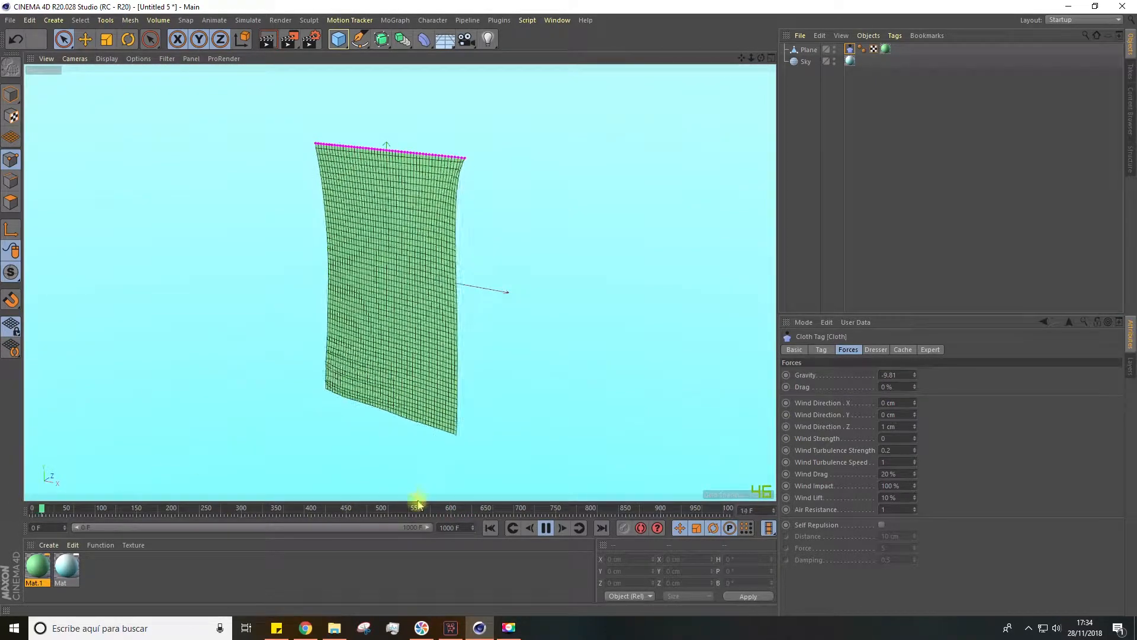
{"action": "left_click", "coordinate": [545, 528]}
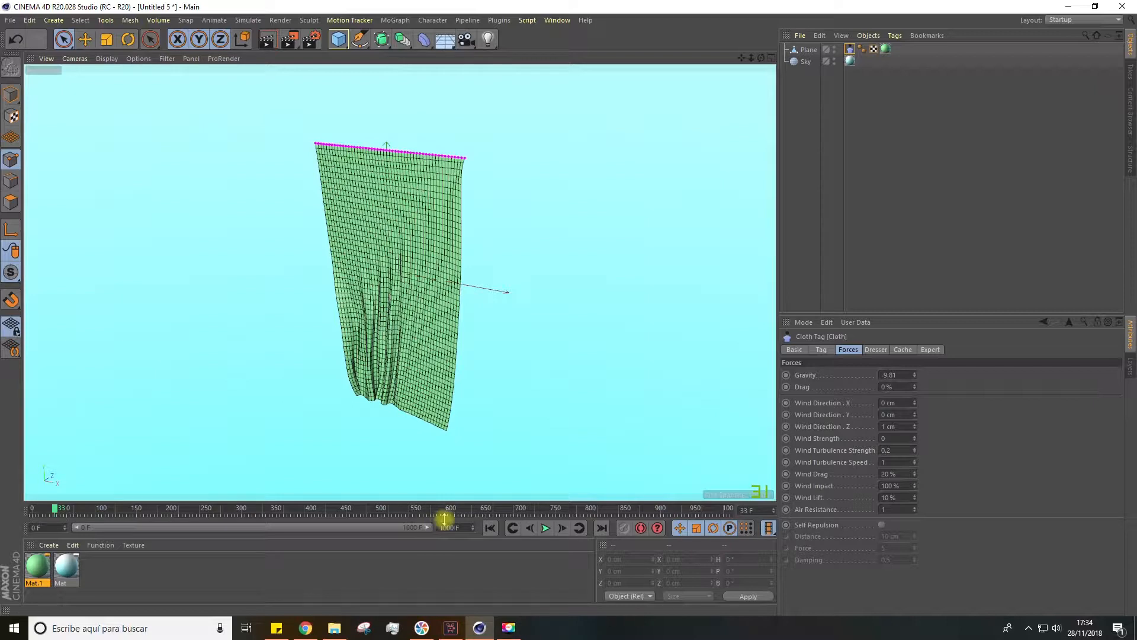
{"action": "left_click", "coordinate": [490, 528]}
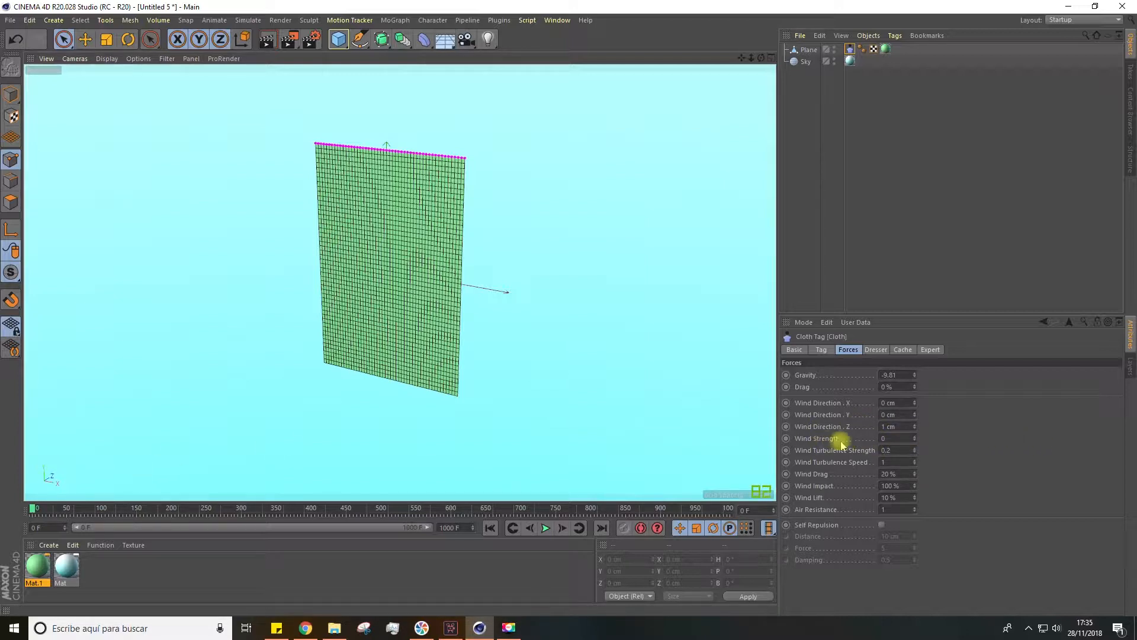
Play the simulation and set the cloth's Z wind direction to 5 cm
{"action": "left_click", "coordinate": [546, 528]}
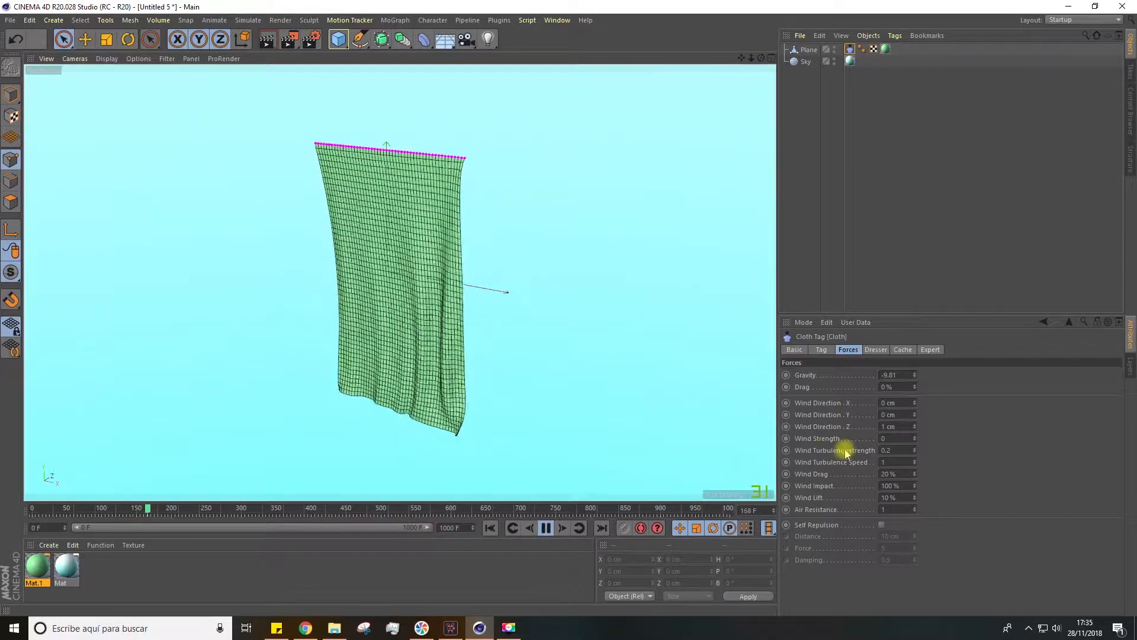
{"action": "left_click_drag", "start_coordinate": [895, 426], "coordinate": [845, 427]}
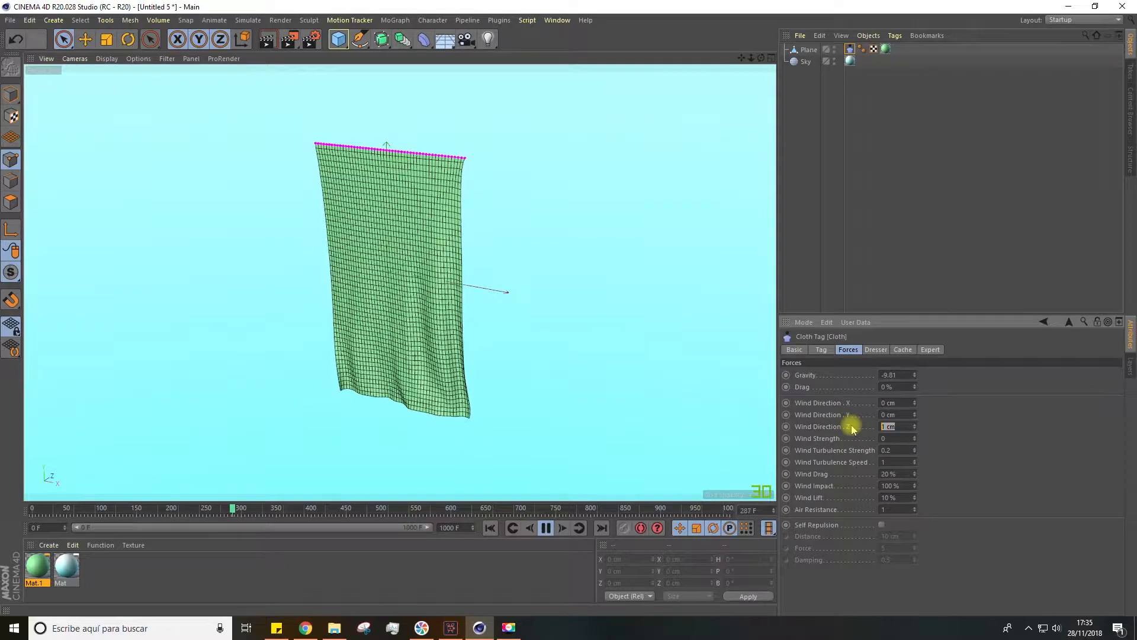
{"action": "type", "text": "5"}
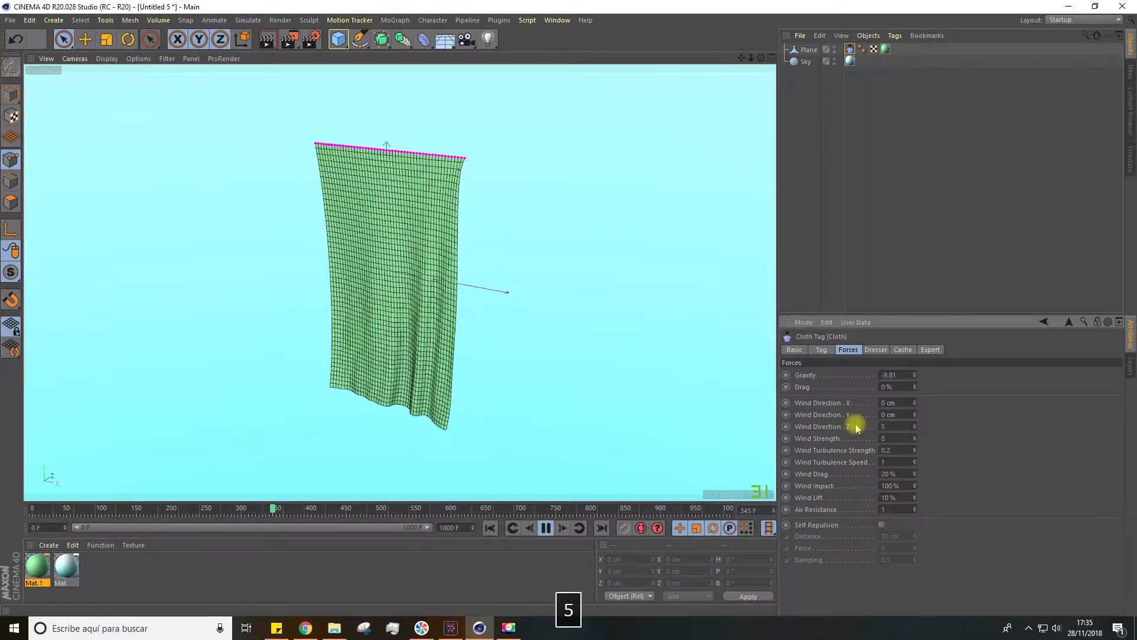
{"action": "key", "text": "Return"}
Set the wind strength to 3, replay from the first frame and view the blowing curtain from several sides
{"action": "left_click_drag", "start_coordinate": [906, 441], "coordinate": [869, 440]}
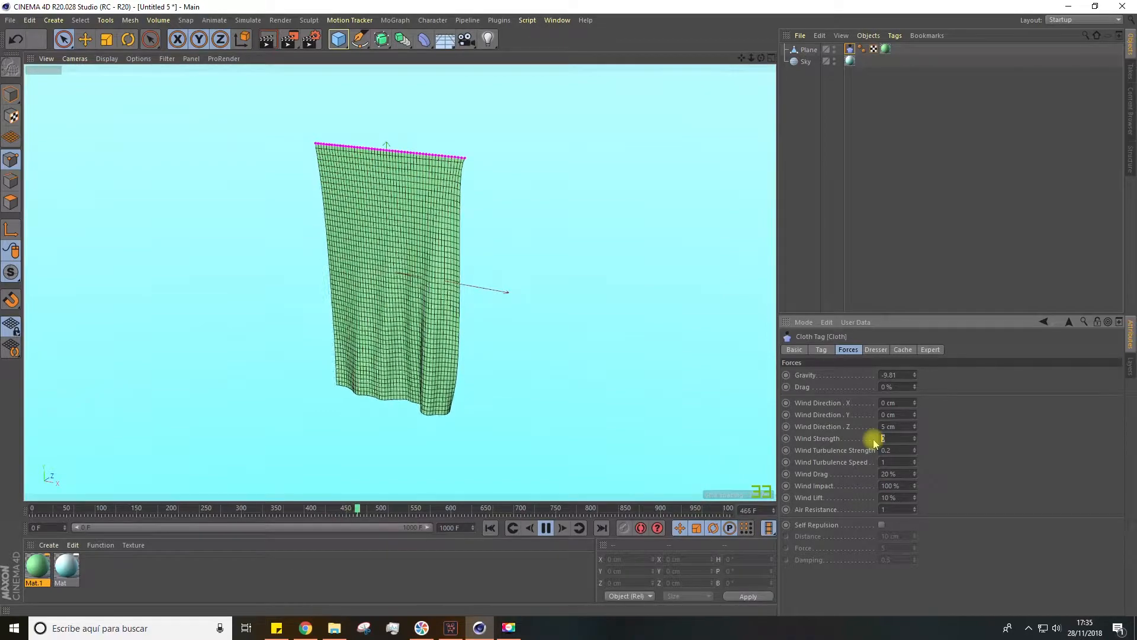
{"action": "type", "text": "3"}
{"action": "key", "text": "Return"}
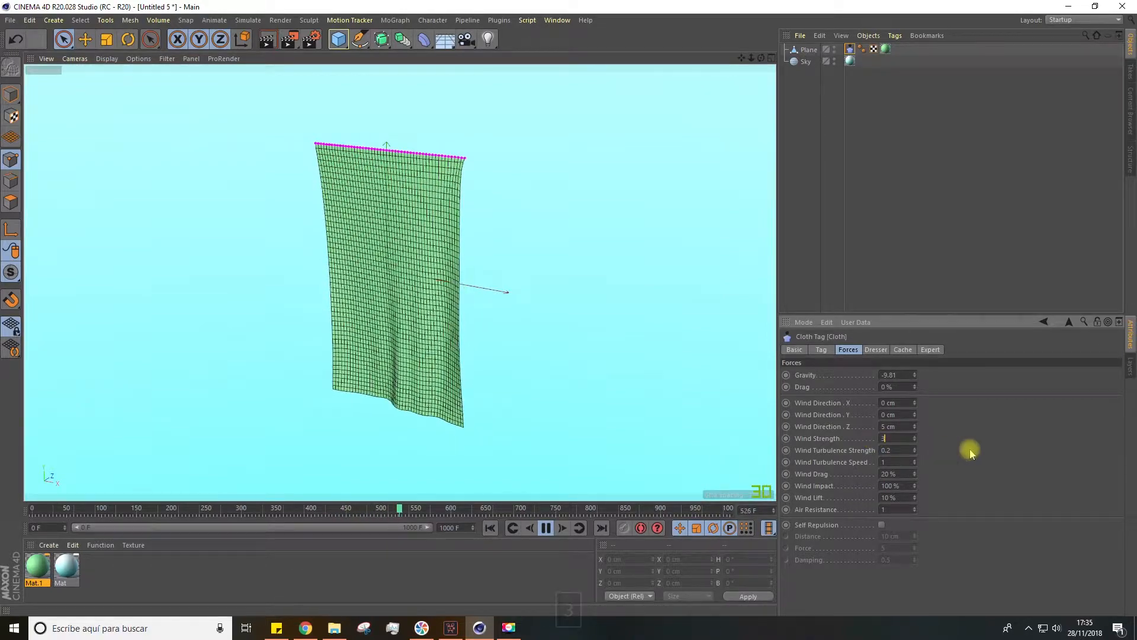
{"action": "left_click", "coordinate": [491, 528]}
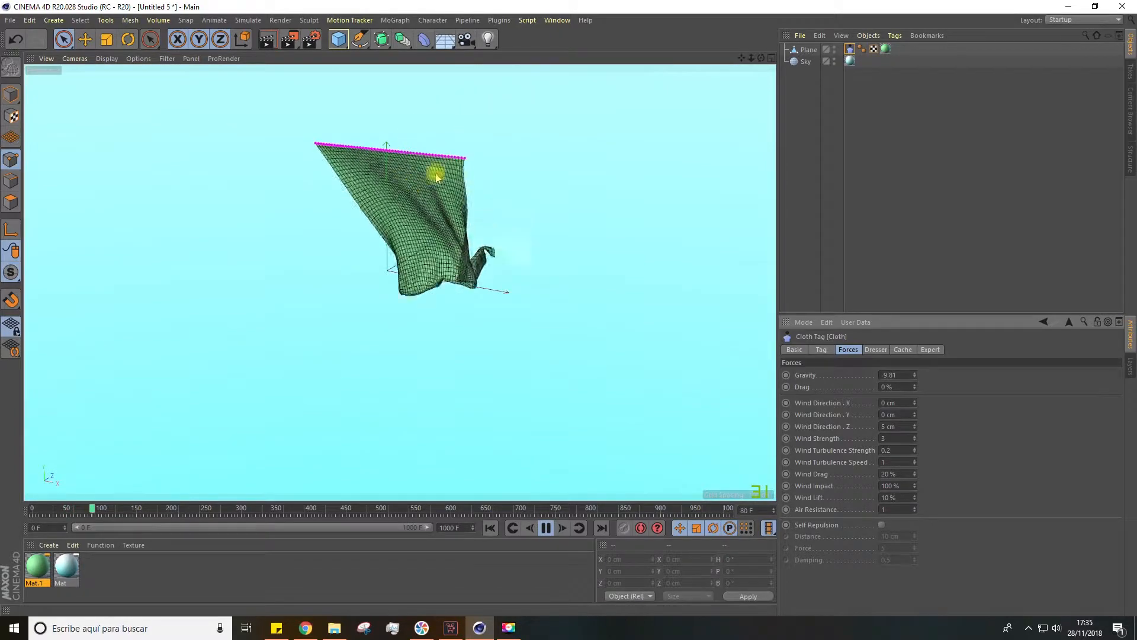
{"action": "left_click_drag", "start_coordinate": [433, 218], "coordinate": [296, 232], "text": "alt"}
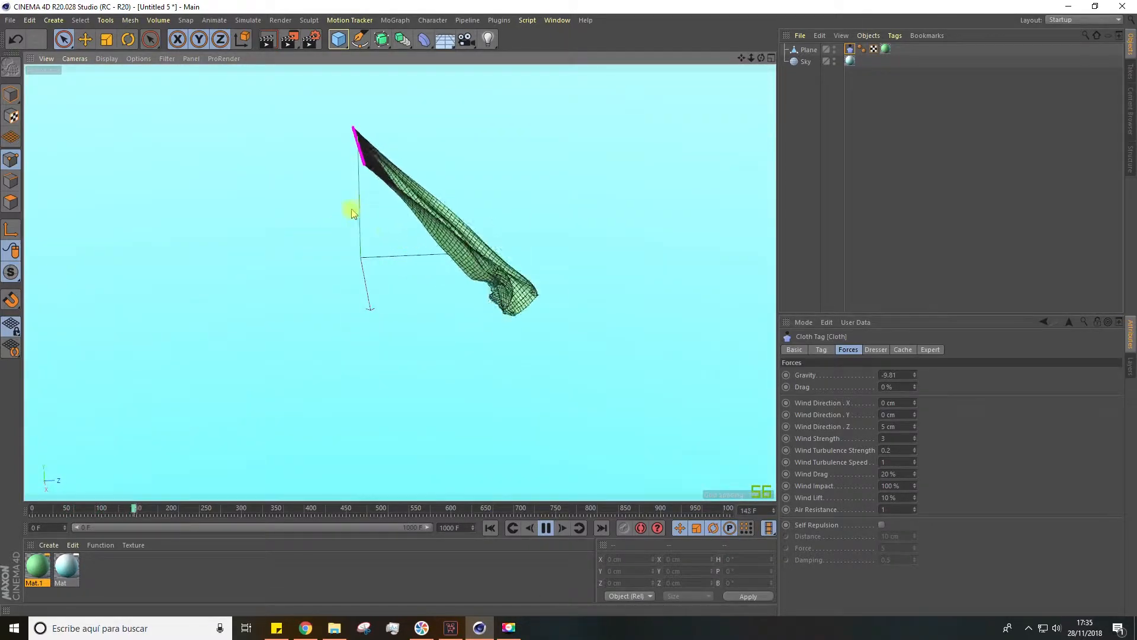
{"action": "left_click_drag", "start_coordinate": [459, 237], "coordinate": [320, 213], "text": "alt"}
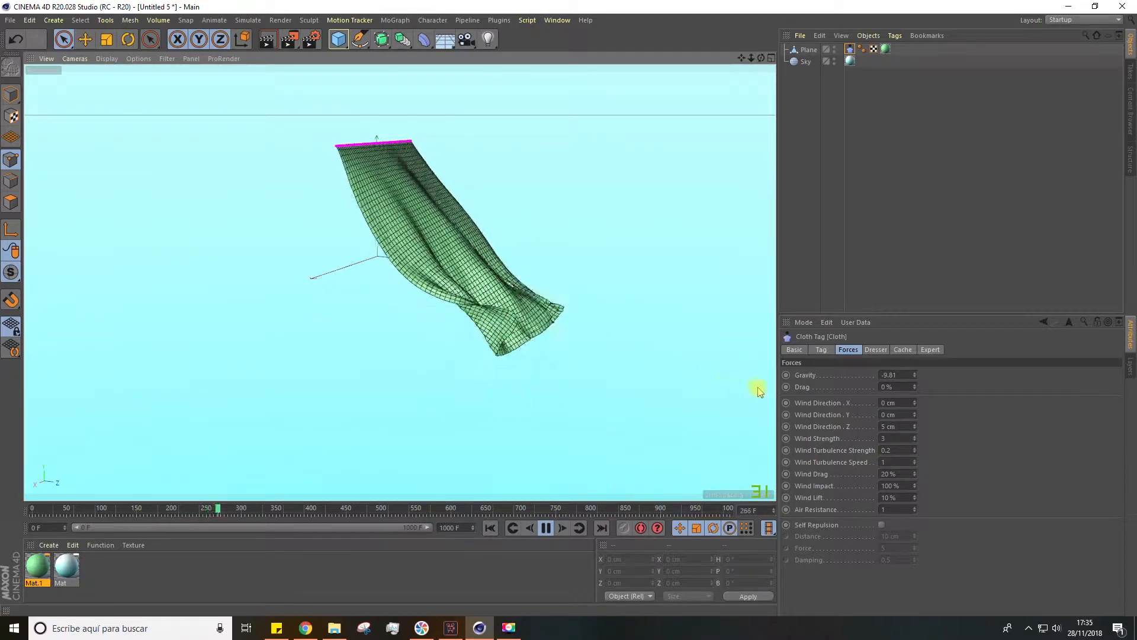
Set the cloth's drag to 5%, replay from the first frame and view the curtain from another side
{"action": "left_click", "coordinate": [913, 388]}
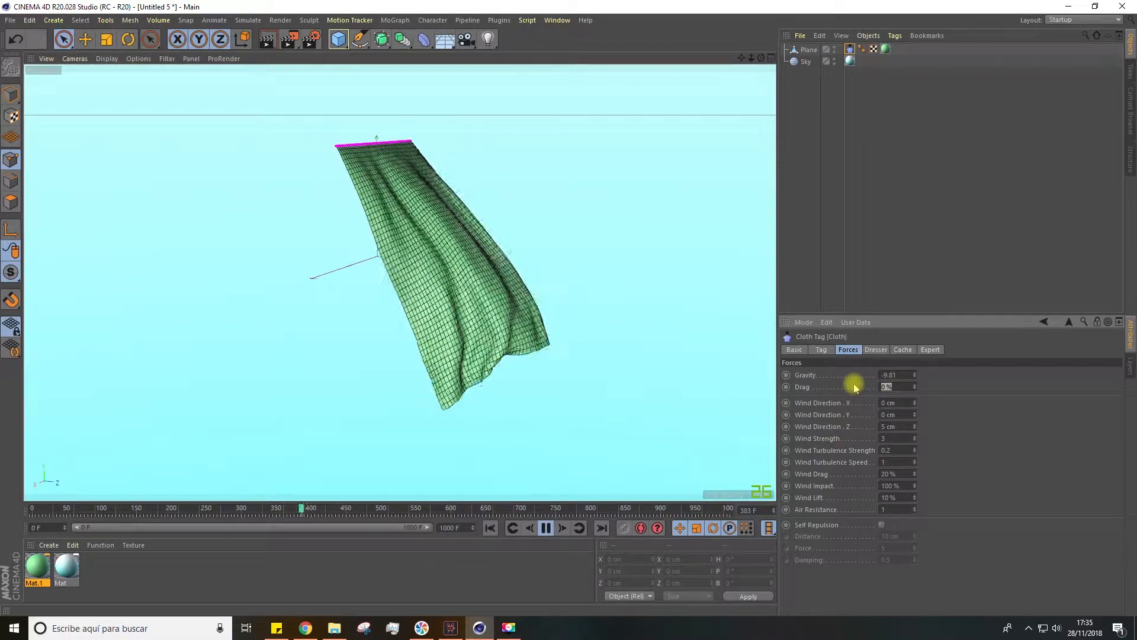
{"action": "type", "text": "5"}
{"action": "key", "text": "Return"}
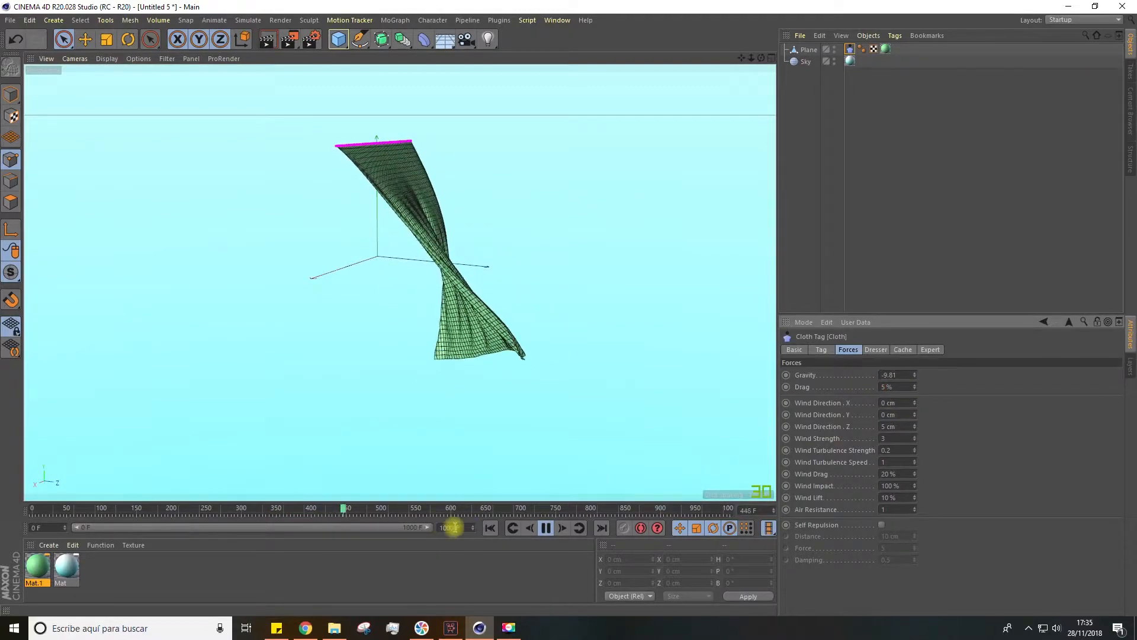
{"action": "left_click", "coordinate": [488, 529]}
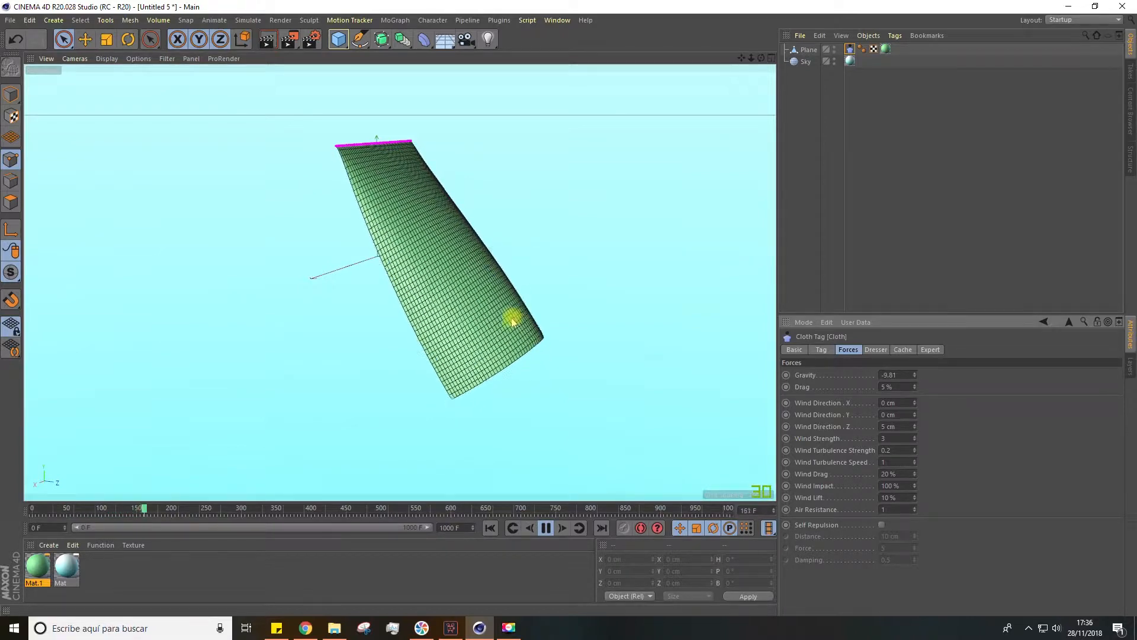
{"action": "left_click_drag", "start_coordinate": [730, 354], "coordinate": [541, 348], "text": "alt"}
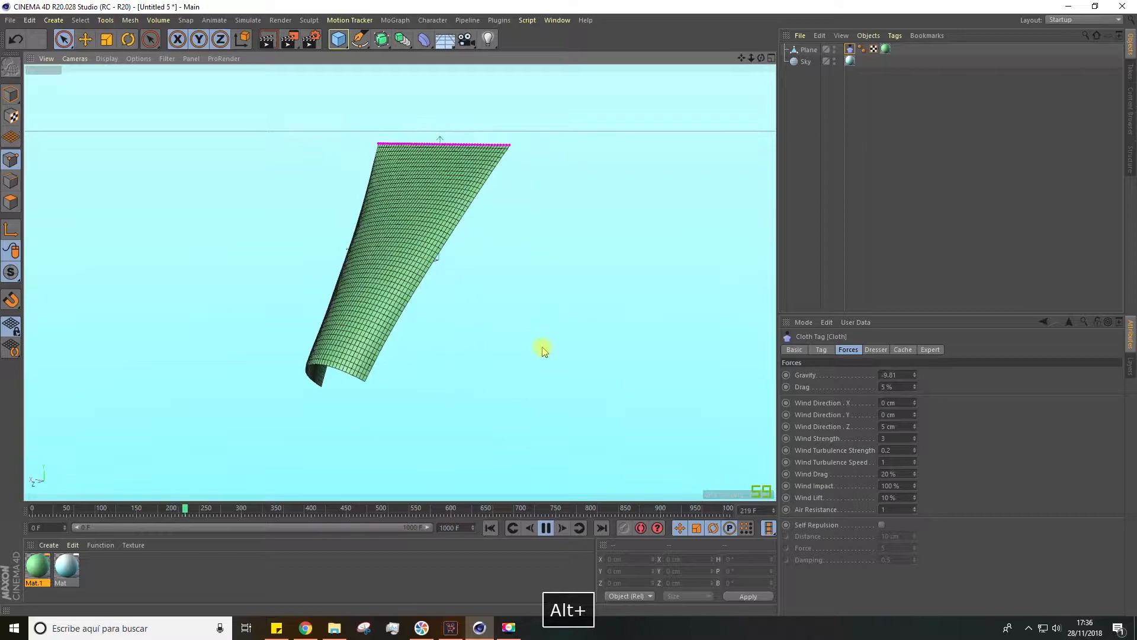
Lower the cloth's drag to 2% while viewing the curtain from another angle, and after that set it to 0%
{"action": "left_click_drag", "start_coordinate": [915, 387], "coordinate": [915, 390]}
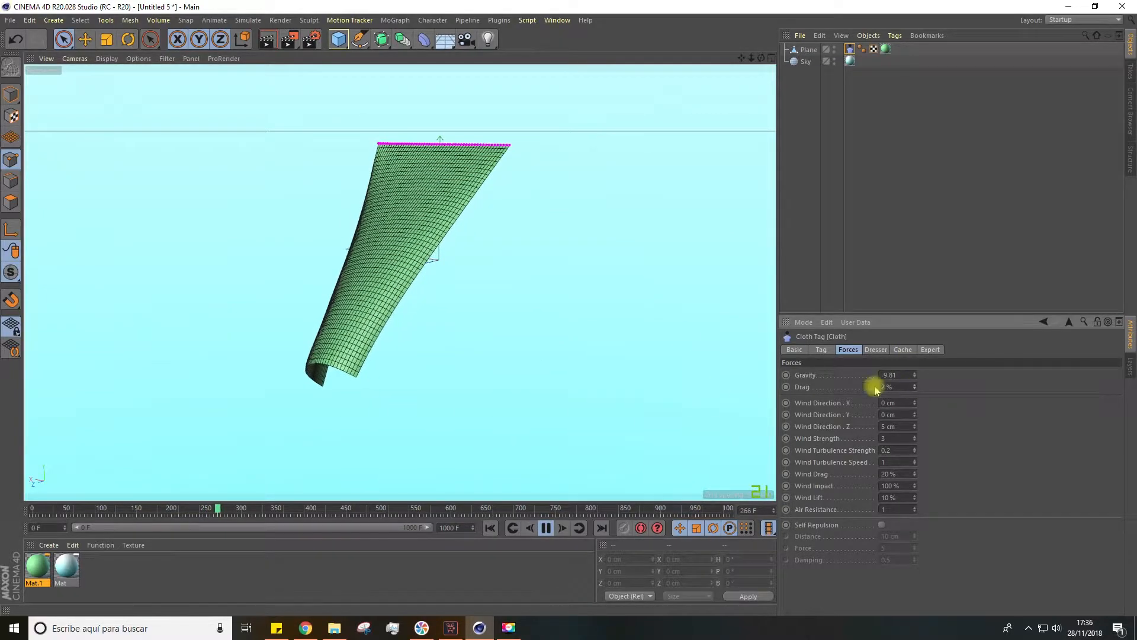
{"action": "left_click_drag", "start_coordinate": [417, 469], "coordinate": [539, 428], "text": "alt"}
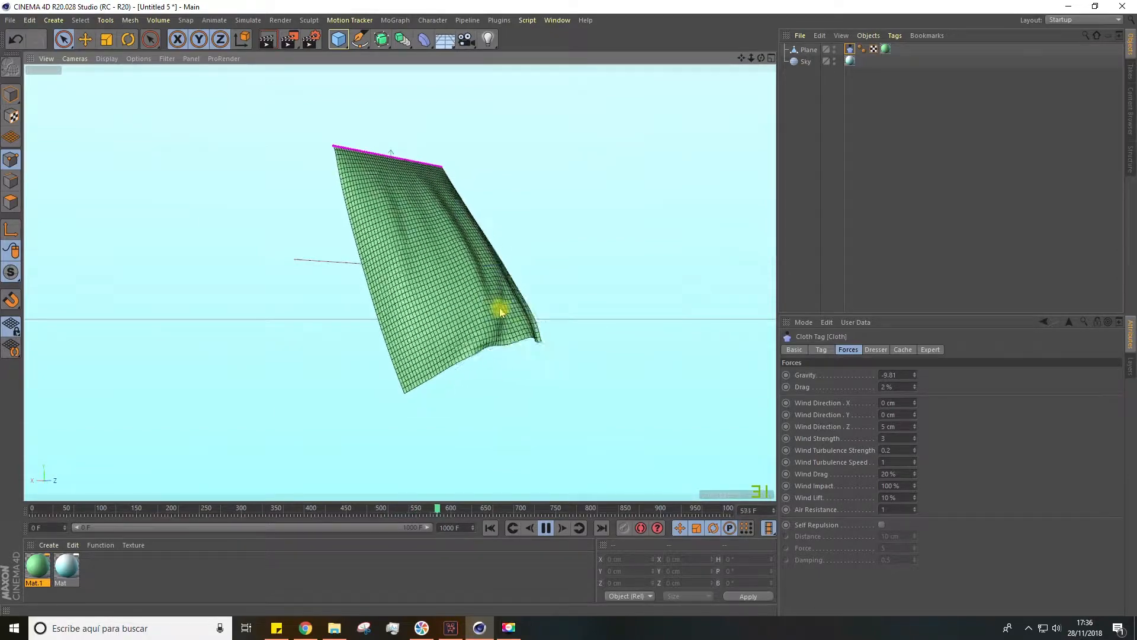
{"action": "double_click", "coordinate": [887, 386]}
{"action": "type", "text": "0"}
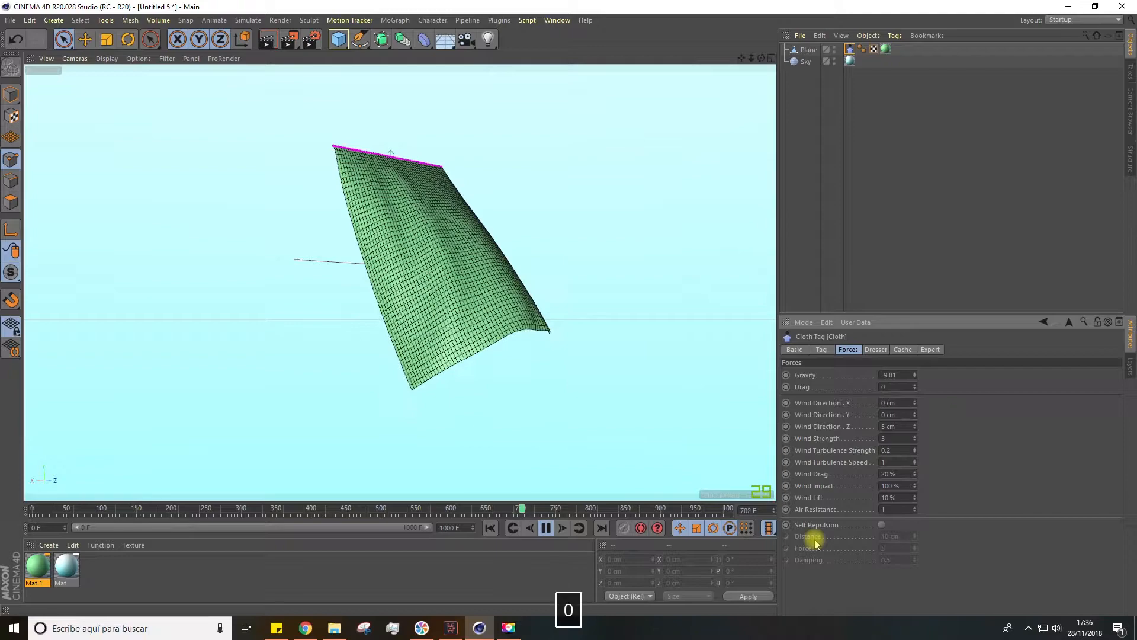
{"action": "key", "text": "Return"}
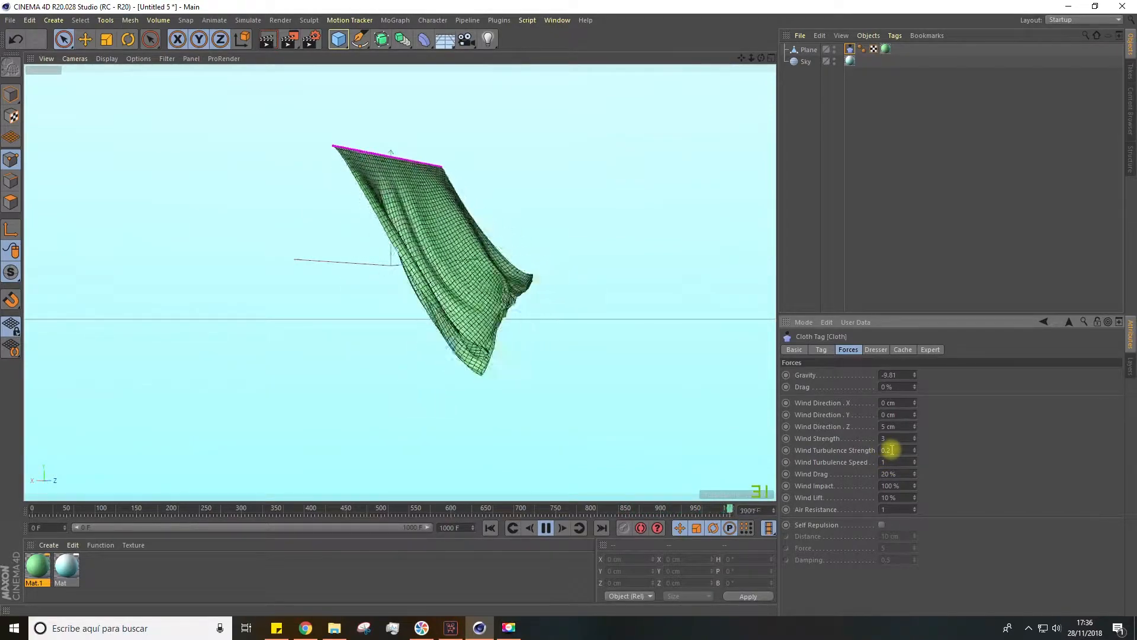
Set the cloth's Z wind direction to 1 cm and its wind strength to 2
{"action": "left_click", "coordinate": [887, 461]}
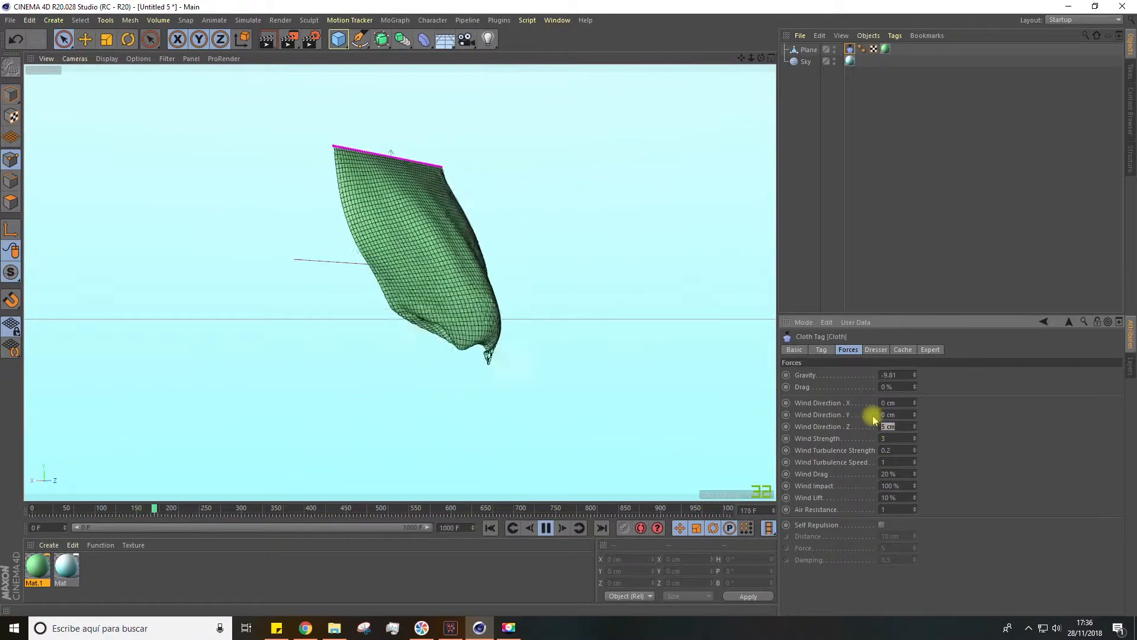
{"action": "type", "text": "1"}
{"action": "left_click_drag", "start_coordinate": [907, 437], "coordinate": [880, 420]}
{"action": "type", "text": "2"}
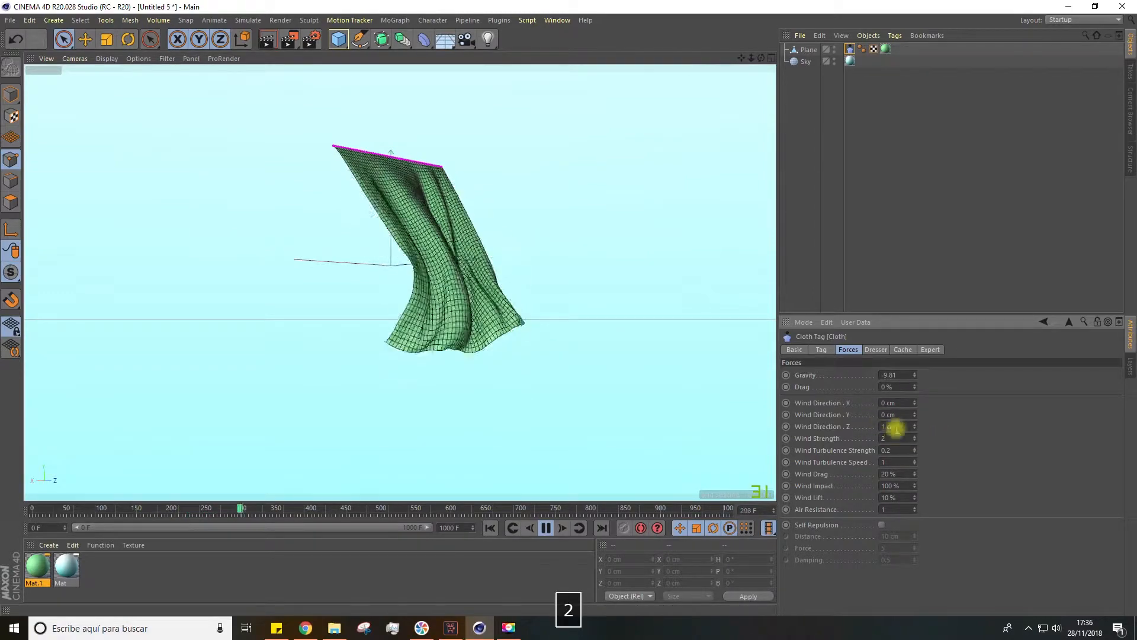
Try a wind turbulence strength of 9, undo it, and set the turbulence strength to 1.5
{"action": "mouse_move", "coordinate": [917, 453]}
{"action": "left_mouse_down"}
{"action": "mouse_move", "coordinate": [917, 435]}
{"action": "mouse_move", "coordinate": [918, 465]}
{"action": "left_mouse_up"}
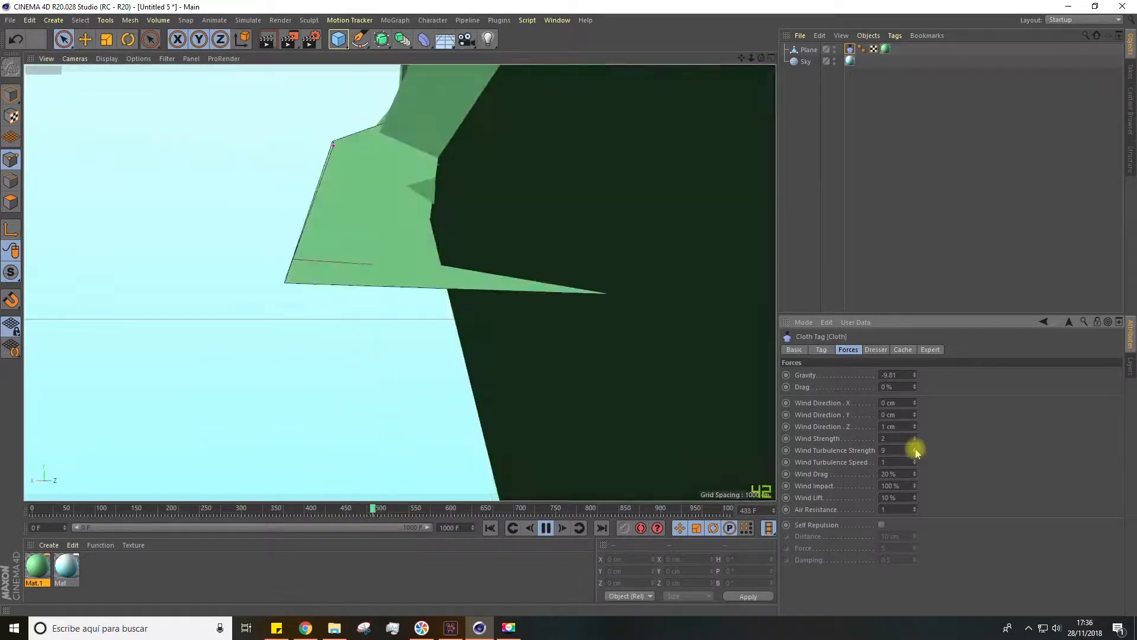
{"action": "key", "text": "ctrl+z"}
{"action": "left_click", "coordinate": [897, 450]}
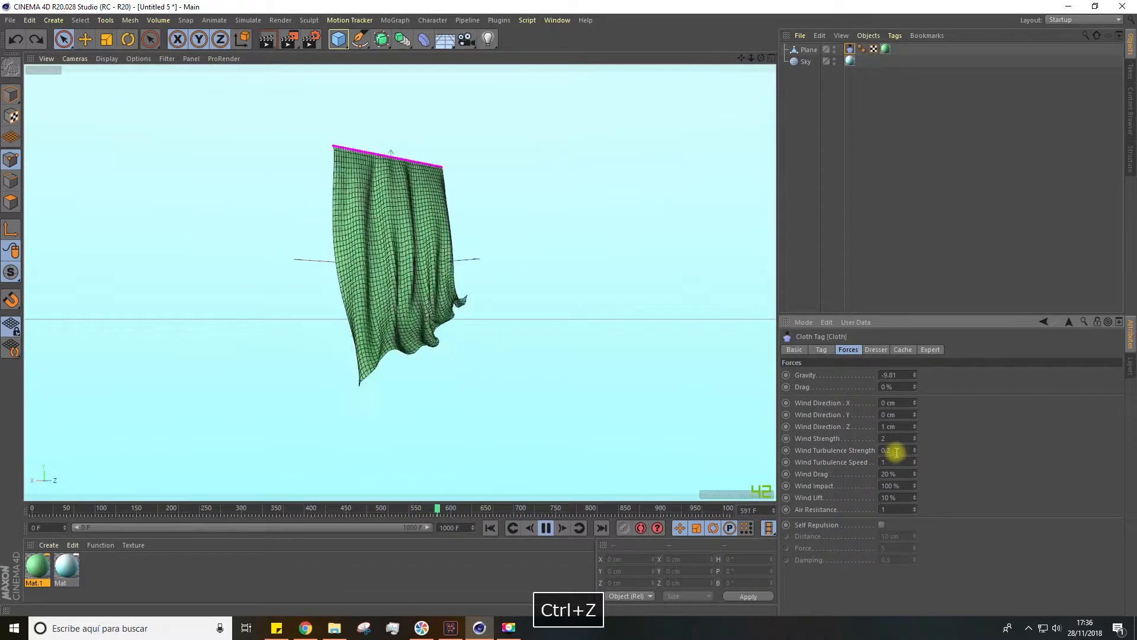
{"action": "key", "text": "BackSpace"}
{"action": "key", "text": "BackSpace"}
{"action": "key", "text": "BackSpace"}
{"action": "key", "text": "BackSpace"}
{"action": "type", "text": "1.5"}
Set the wind turbulence speed to 4, and undo the turbulence speed and strength changes
{"action": "left_click", "coordinate": [914, 461]}
{"action": "left_click", "coordinate": [915, 461]}
{"action": "left_click", "coordinate": [914, 461]}
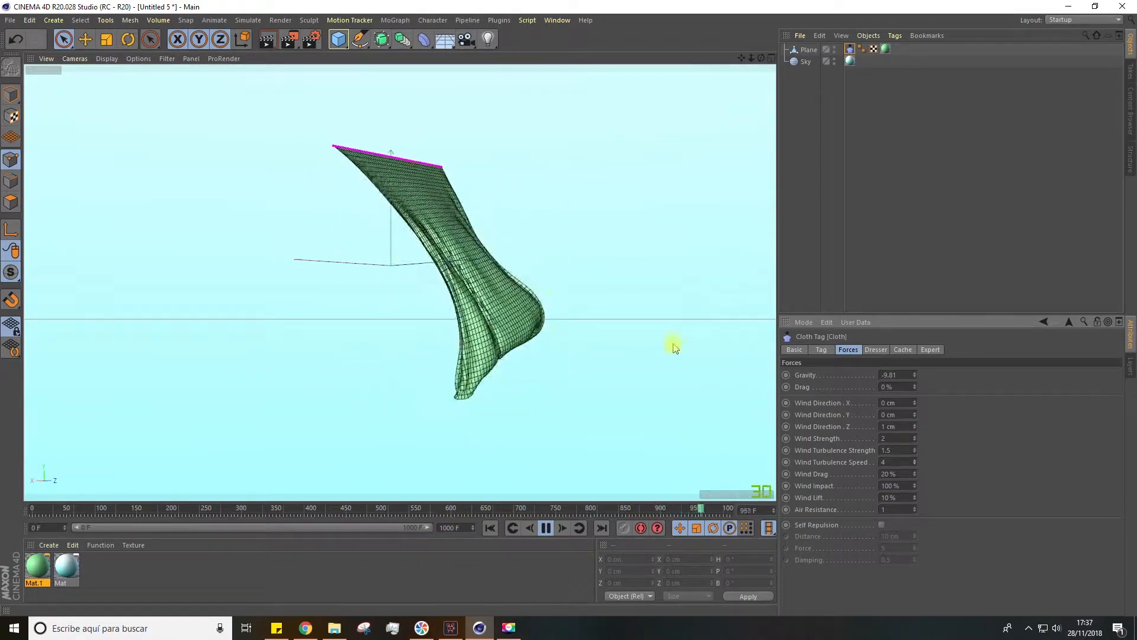
{"action": "key", "text": "ctrl+z"}
{"action": "key", "text": "ctrl+z"}
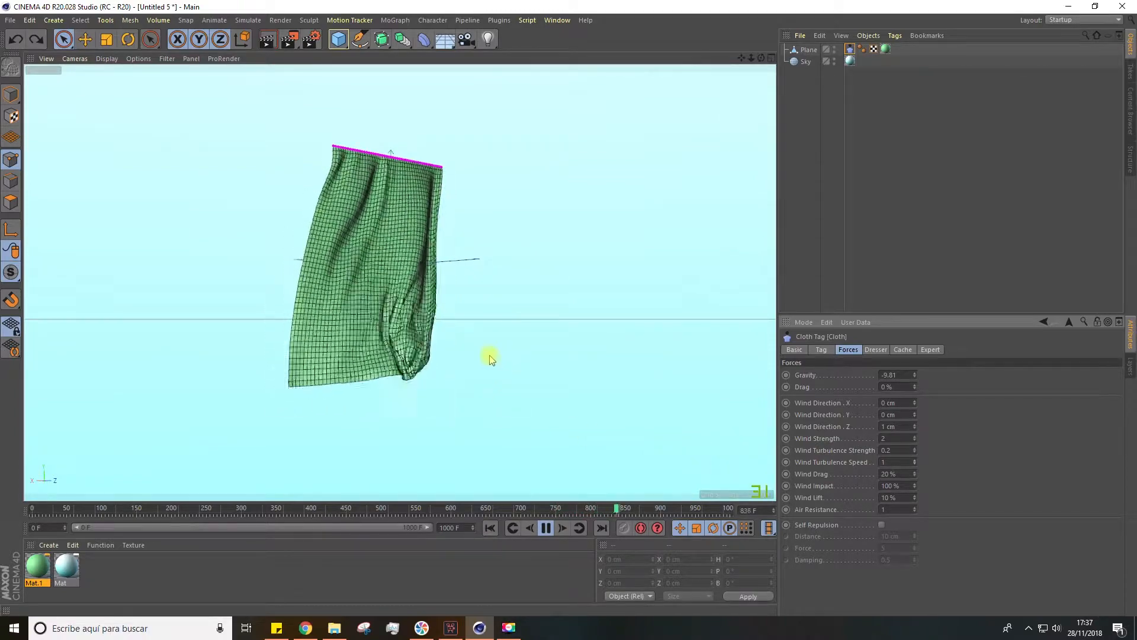
Pause the simulation with the curtain's lower edge enlarged and examine where its folds meet
{"action": "left_click_drag", "start_coordinate": [440, 318], "coordinate": [399, 326], "text": "alt"}
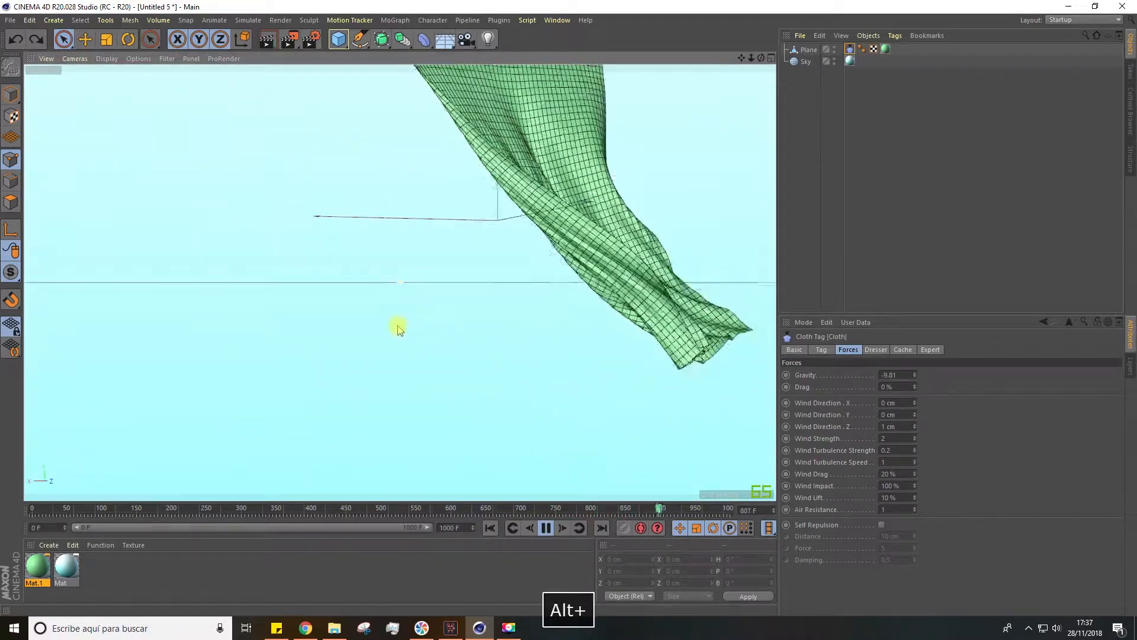
{"action": "left_click", "coordinate": [545, 528]}
{"action": "left_click_drag", "start_coordinate": [601, 246], "coordinate": [563, 305], "text": "alt"}
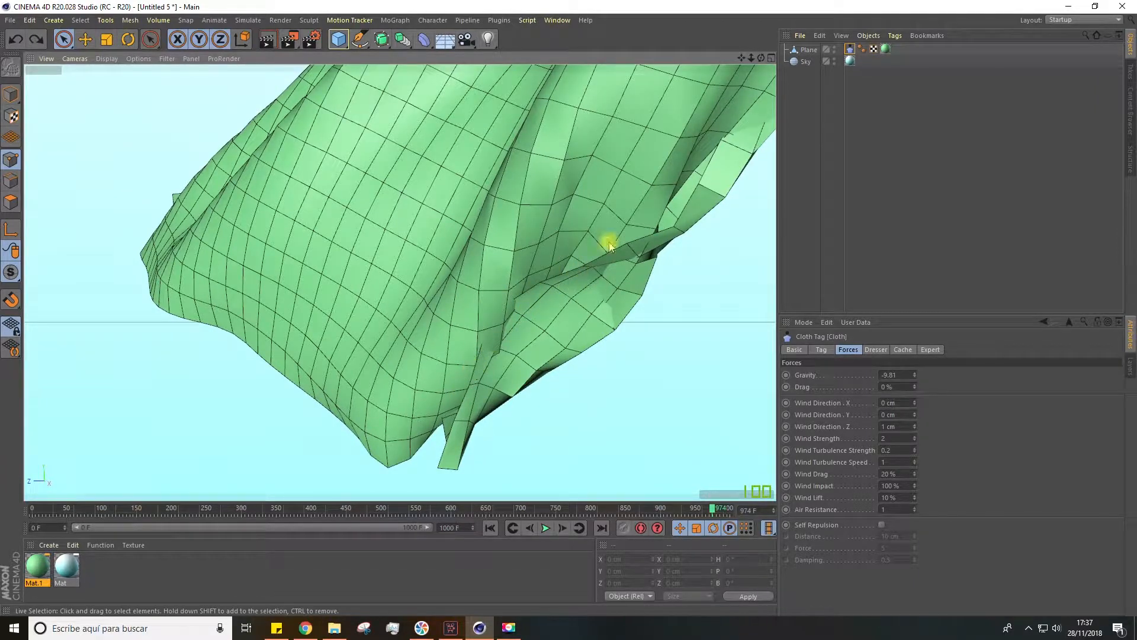
Enable Self Repulsion in the cloth's forces and replay the simulation from the first frame
{"action": "left_click_drag", "start_coordinate": [550, 288], "coordinate": [533, 348], "text": "alt"}
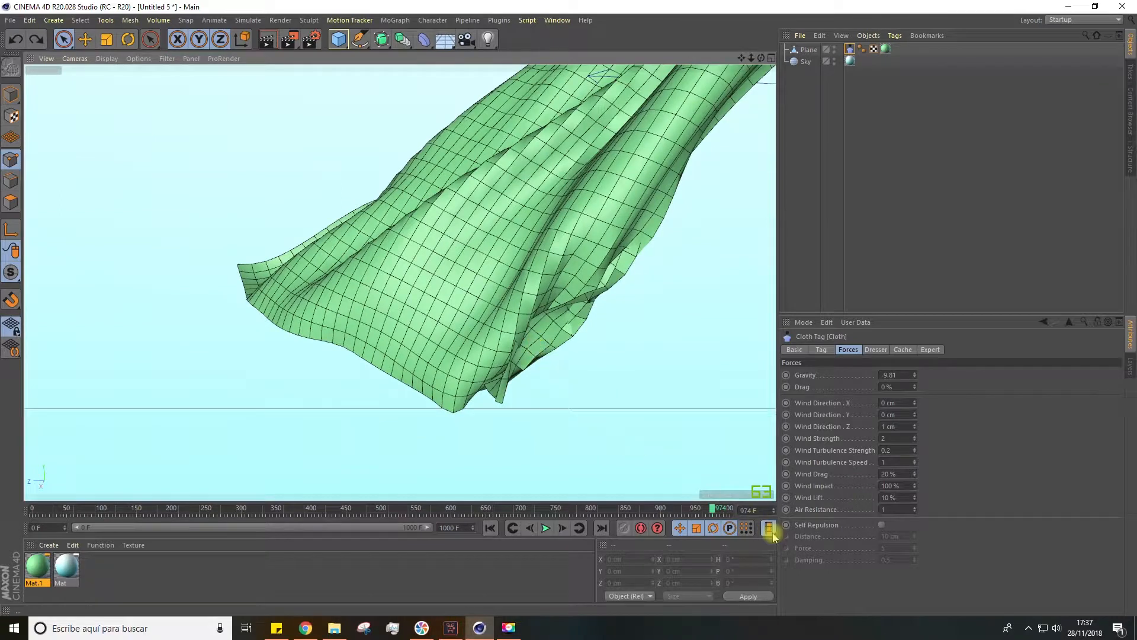
{"action": "left_click", "coordinate": [882, 525]}
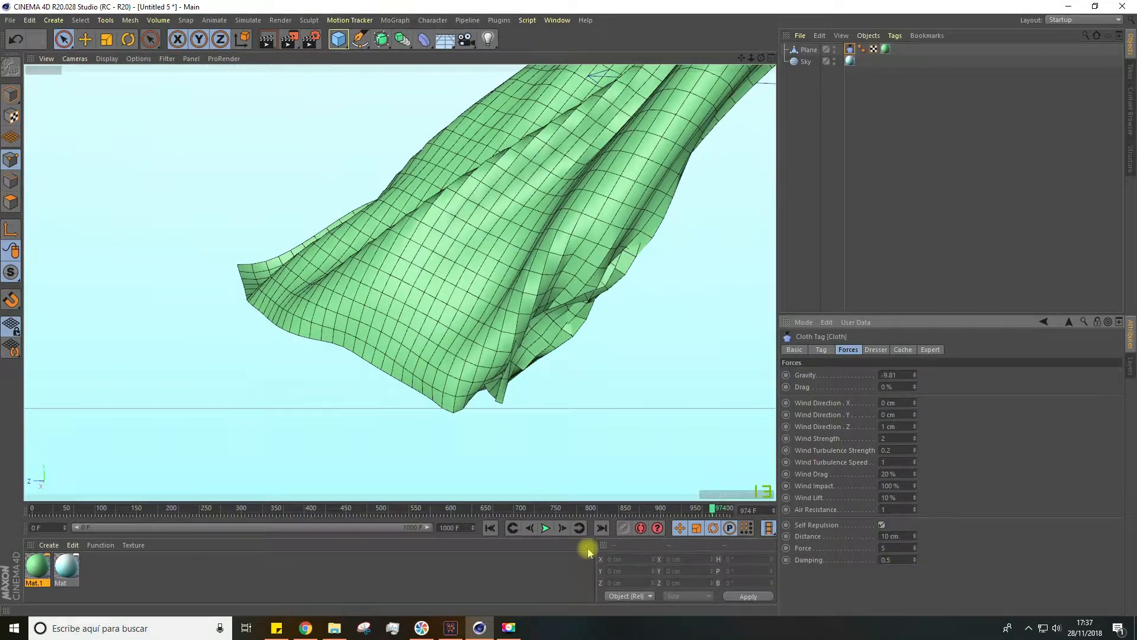
{"action": "left_click", "coordinate": [491, 529]}
{"action": "left_click_drag", "start_coordinate": [687, 441], "coordinate": [537, 457], "text": "alt"}
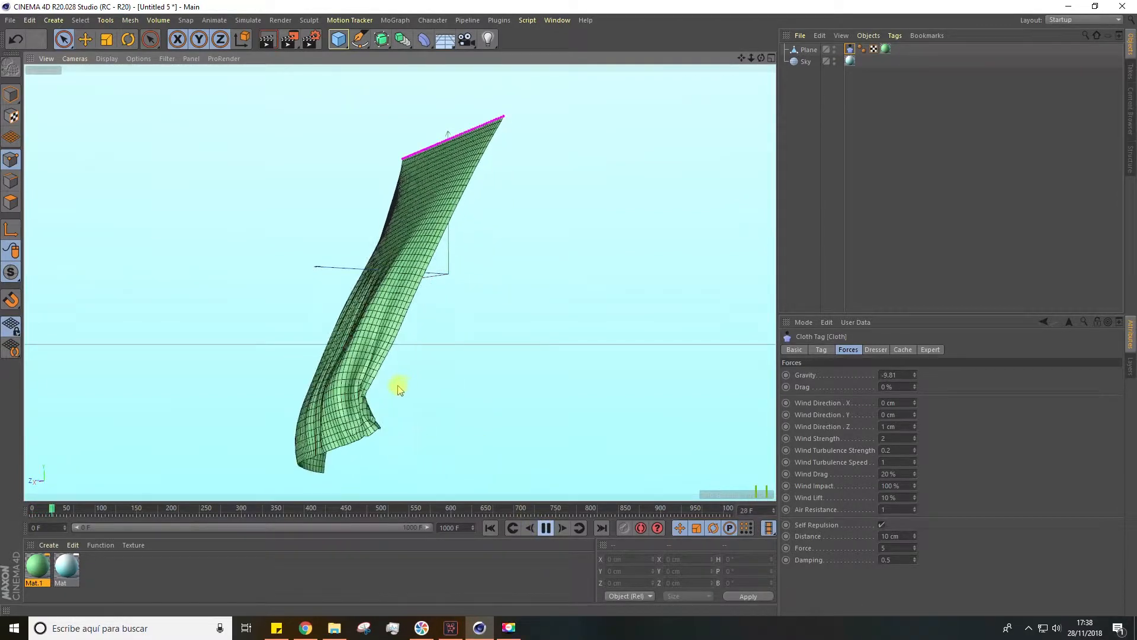
Pause the simulation and examine the curtain's lower folds for self-intersections from several angles
{"action": "scroll", "coordinate": [326, 353], "scroll_direction": "up", "scroll_amount": 3}
{"action": "left_click_drag", "start_coordinate": [256, 282], "coordinate": [299, 320], "text": "alt"}
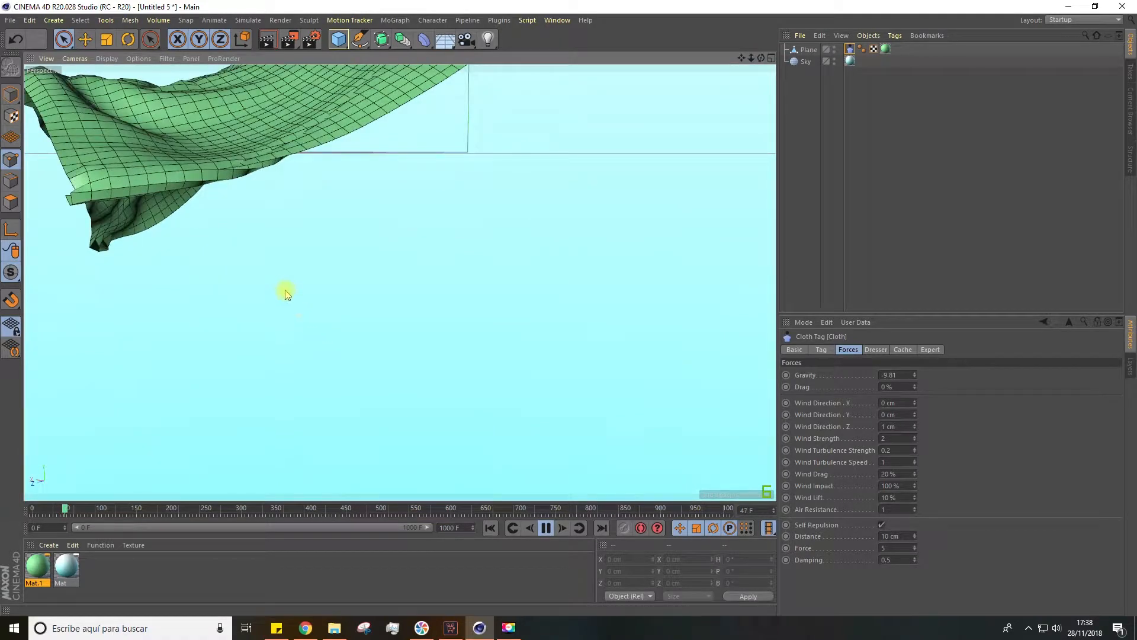
{"action": "left_click", "coordinate": [545, 527]}
{"action": "left_click_drag", "start_coordinate": [263, 244], "coordinate": [526, 280], "text": "alt"}
{"action": "left_click_drag", "start_coordinate": [564, 321], "coordinate": [426, 259], "text": "alt"}
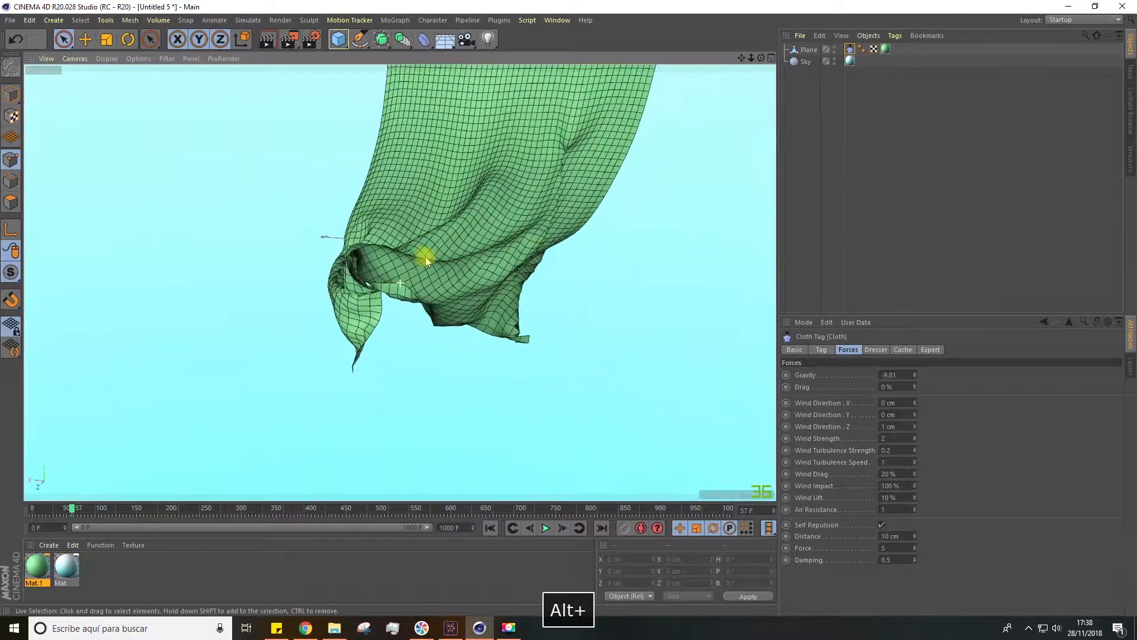
Set the cloth's self repulsion distance to 2 cm, rerun the simulation from the start and pause it
{"action": "left_click", "coordinate": [888, 536]}
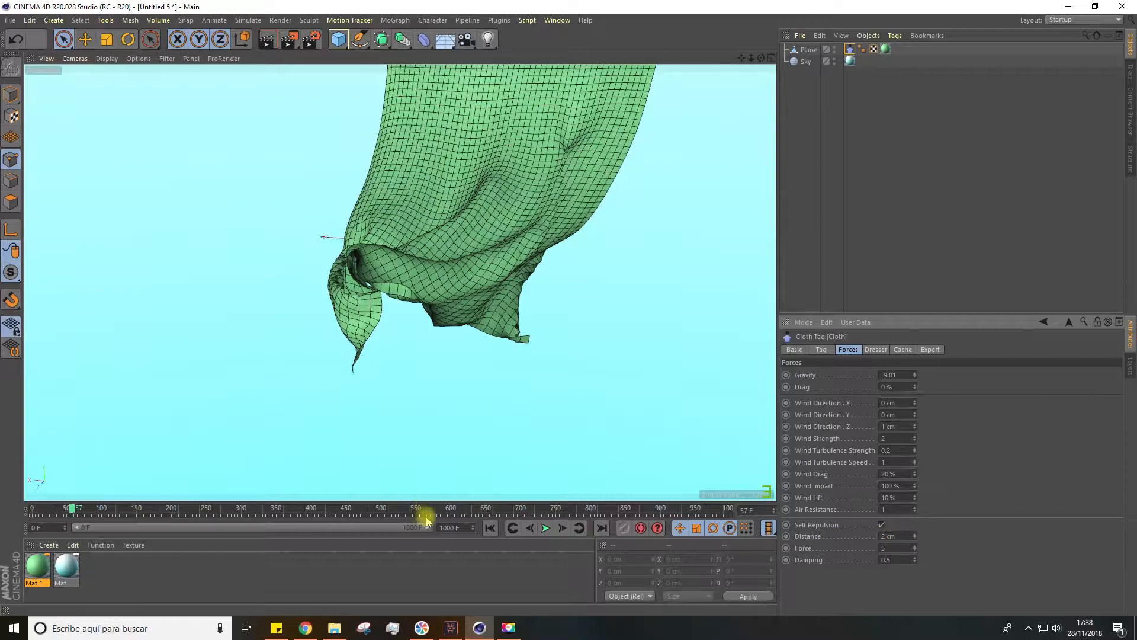
{"action": "left_click", "coordinate": [489, 528]}
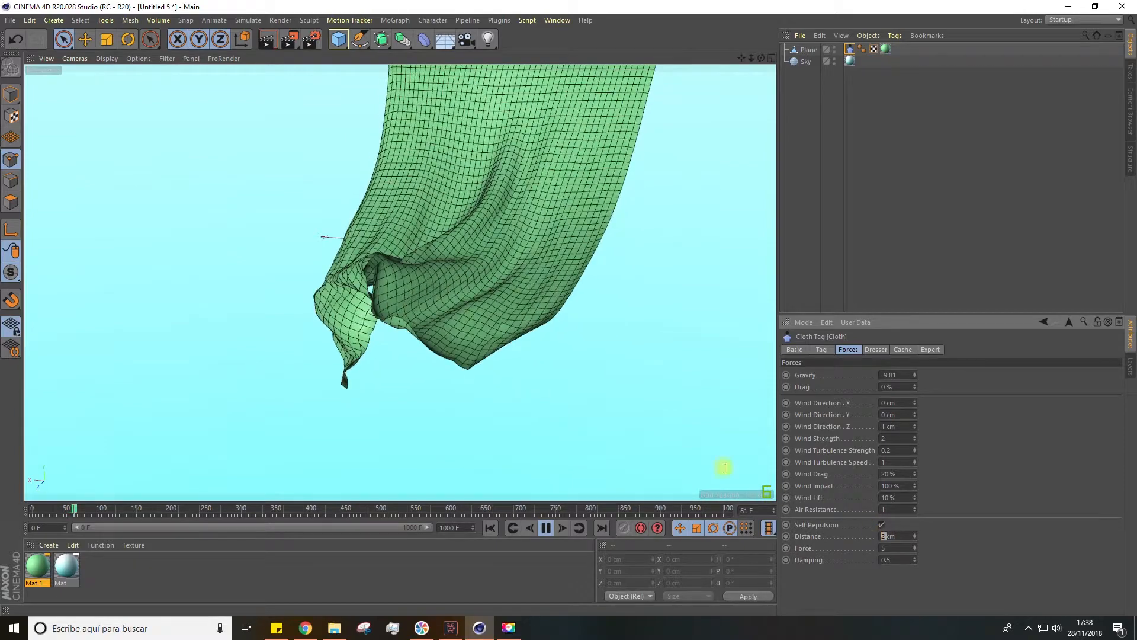
{"action": "scroll", "coordinate": [394, 348], "scroll_direction": "up", "scroll_amount": 3}
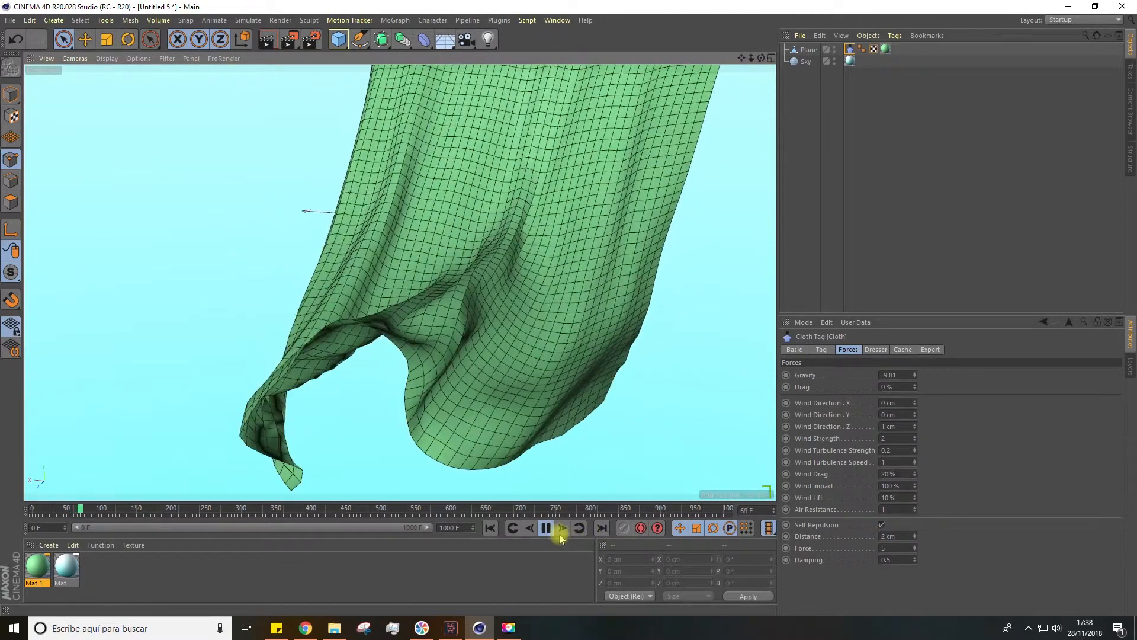
{"action": "left_click", "coordinate": [546, 528]}
Examine the curtain's twisted lower corner and folds closely from different sides to judge the self repulsion
{"action": "left_click_drag", "start_coordinate": [482, 487], "coordinate": [349, 409], "text": "alt"}
{"action": "middle_click_drag", "start_coordinate": [349, 409], "coordinate": [478, 306], "text": "alt"}
{"action": "left_click_drag", "start_coordinate": [478, 307], "coordinate": [480, 369], "text": "alt"}
{"action": "scroll", "coordinate": [486, 362], "scroll_direction": "up", "scroll_amount": 5}
{"action": "left_click_drag", "start_coordinate": [206, 418], "coordinate": [281, 354], "text": "alt"}
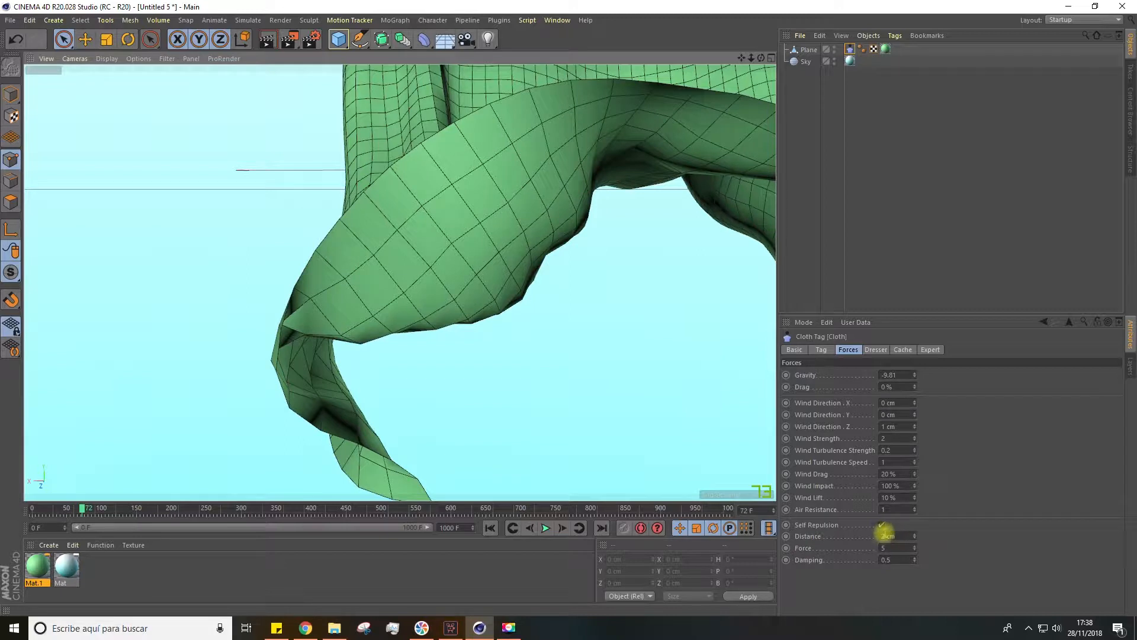
{"action": "left_click", "coordinate": [878, 536]}
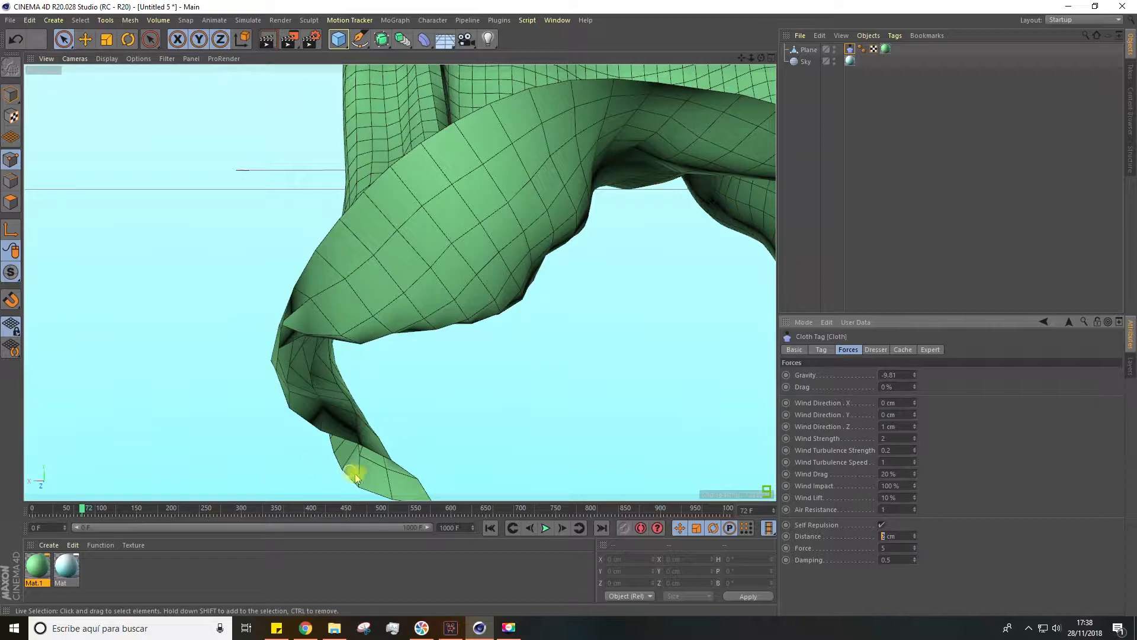
{"action": "scroll", "coordinate": [306, 299], "scroll_direction": "down", "scroll_amount": 5}
{"action": "left_click_drag", "start_coordinate": [424, 366], "coordinate": [521, 385], "text": "alt"}
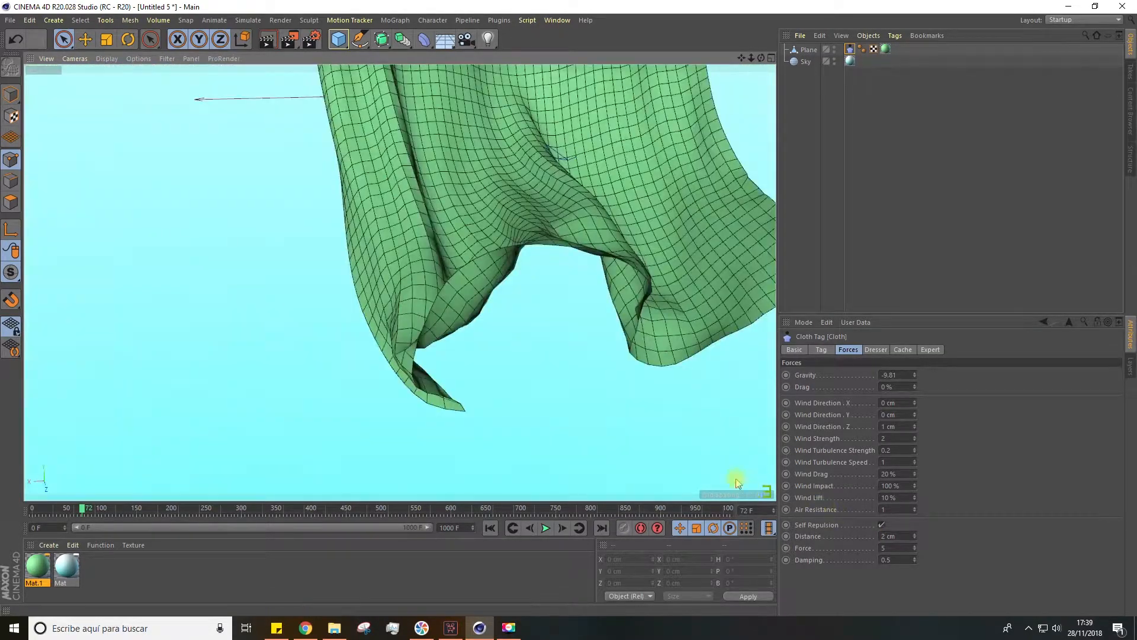
{"action": "left_click_drag", "start_coordinate": [736, 483], "coordinate": [581, 407], "text": "alt"}
{"action": "left_click_drag", "start_coordinate": [371, 297], "coordinate": [400, 311], "text": "alt"}
{"action": "left_click_drag", "start_coordinate": [612, 339], "coordinate": [621, 396], "text": "alt"}
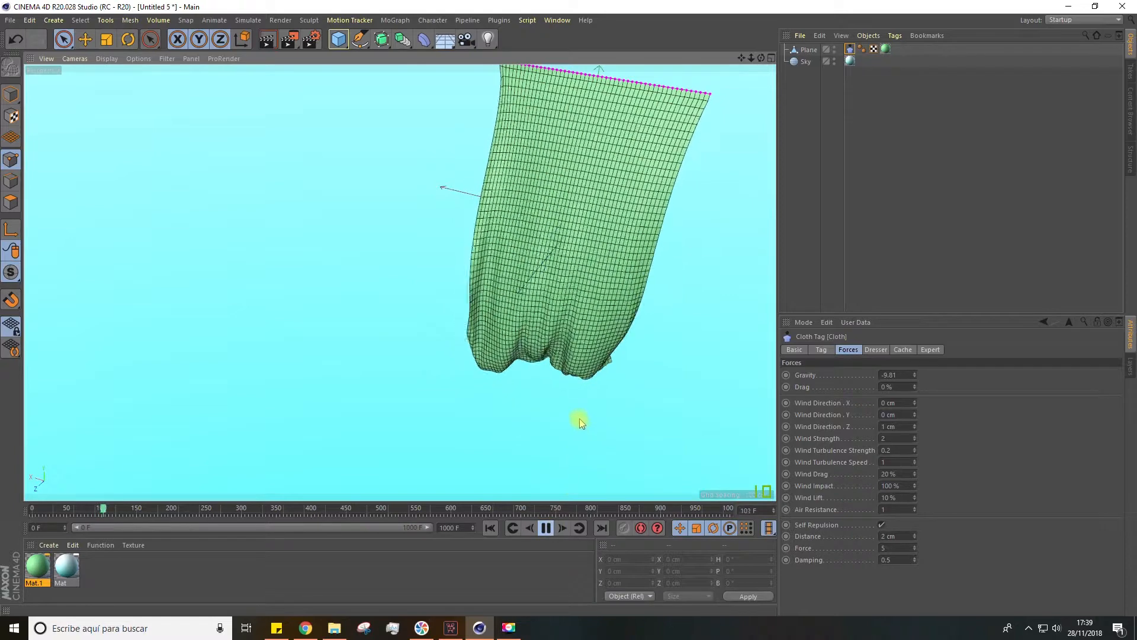
Watch the whole curtain in motion and replay the simulation from the first frame
{"action": "scroll", "coordinate": [567, 405], "scroll_direction": "down", "scroll_amount": 2}
{"action": "left_click_drag", "start_coordinate": [676, 381], "coordinate": [498, 373], "text": "alt"}
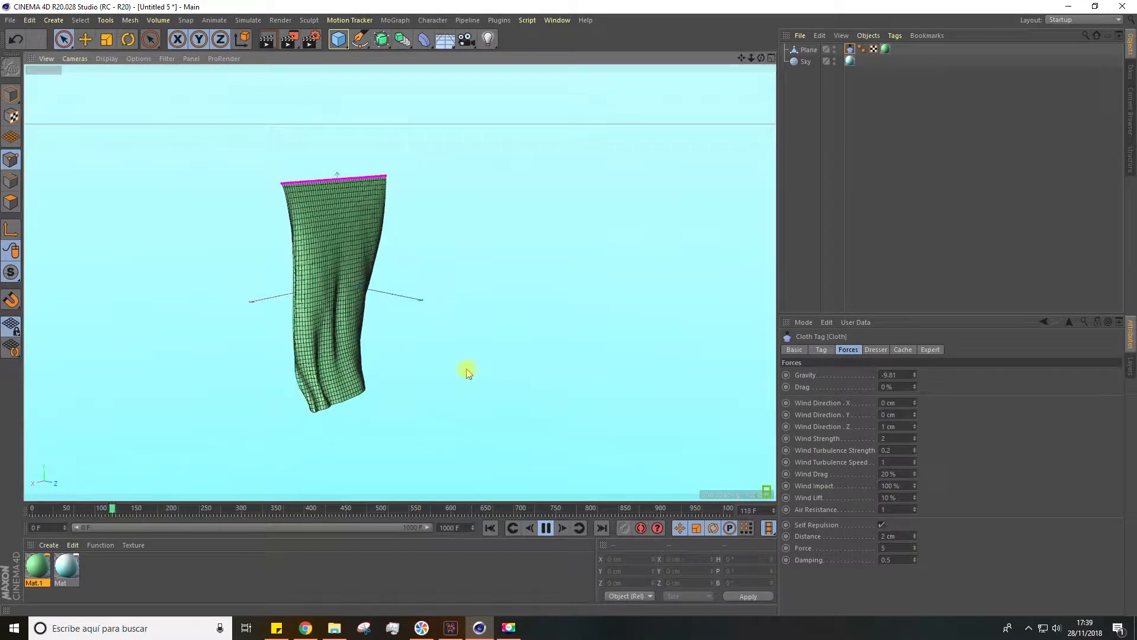
{"action": "left_click", "coordinate": [546, 531]}
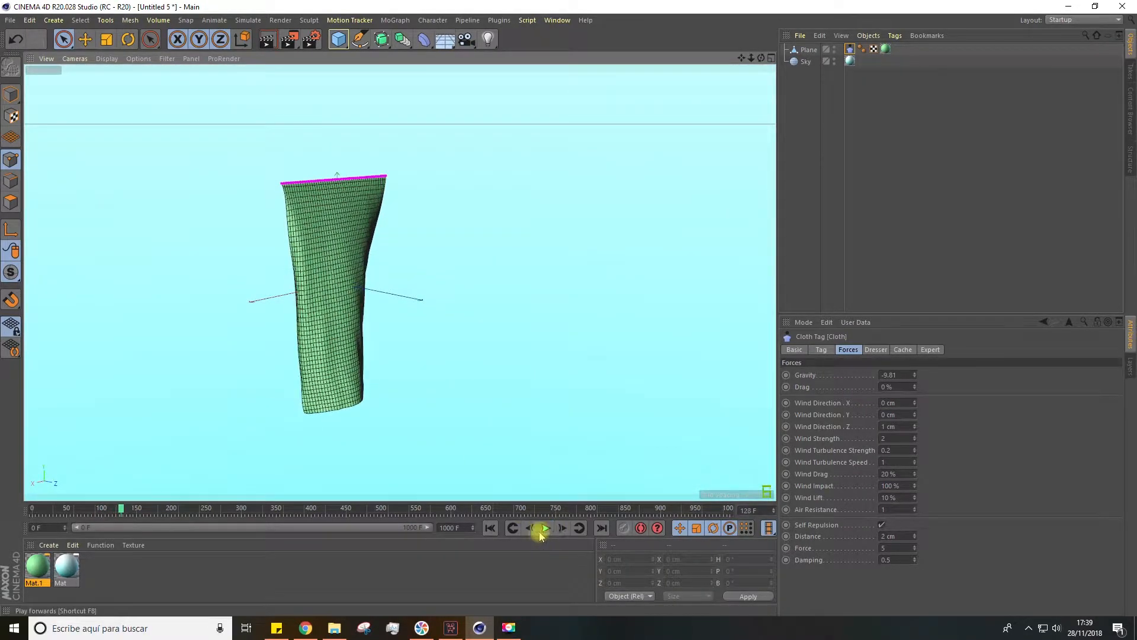
{"action": "left_click", "coordinate": [490, 534]}
{"action": "left_click", "coordinate": [545, 532]}
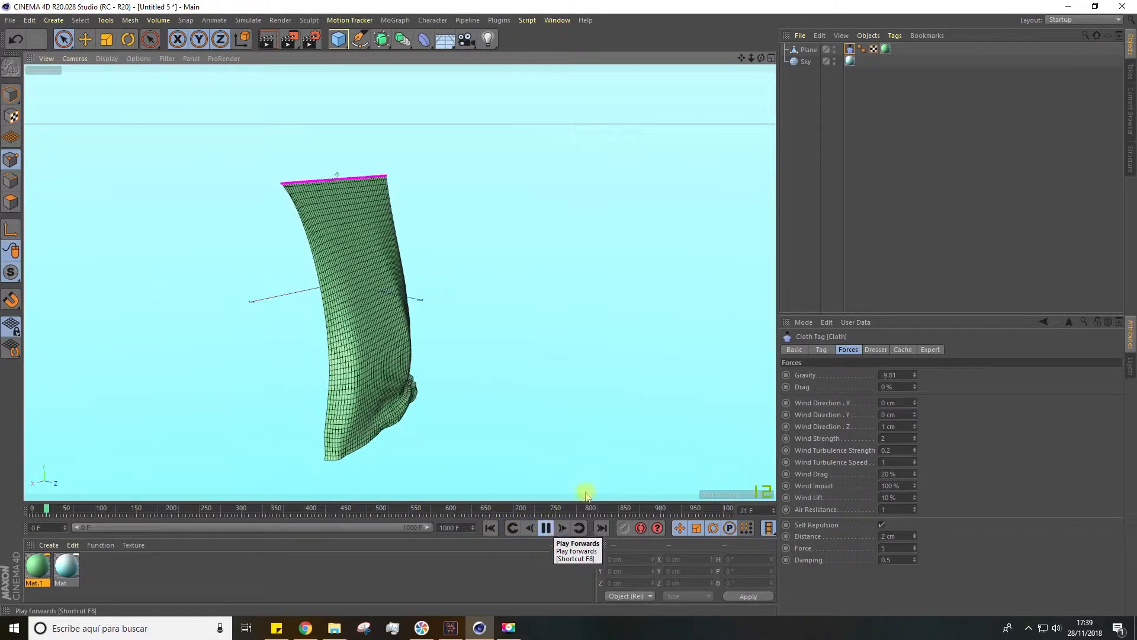
Set the cloth's drag to 1 % and replay the simulation with the curtain smoothed by a Subdivision Surface
{"action": "left_click", "coordinate": [889, 387]}
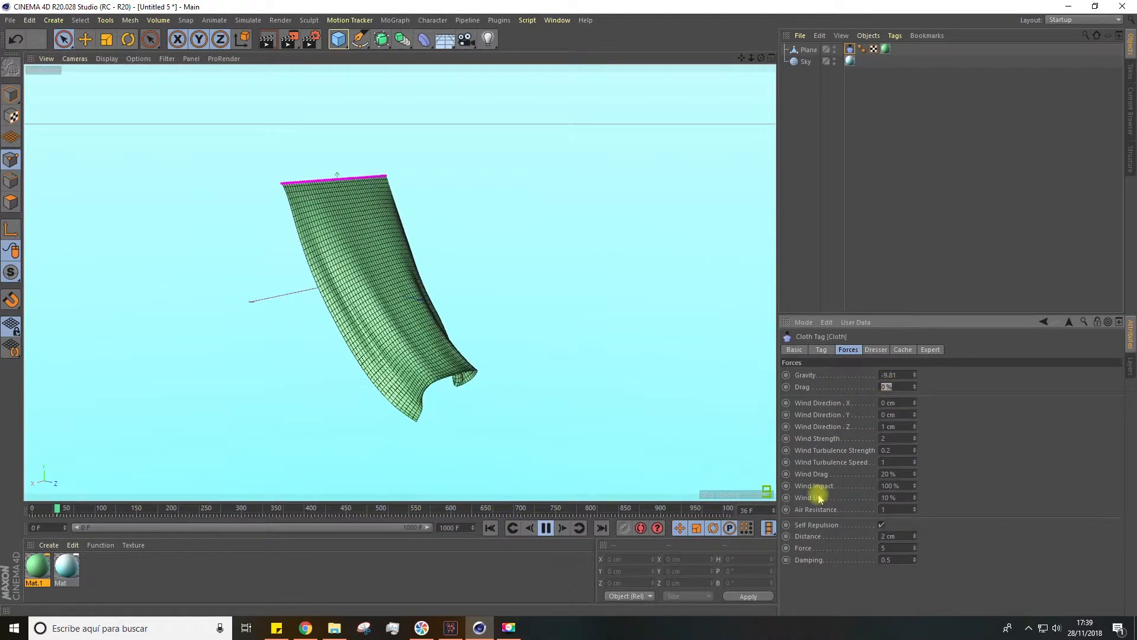
{"action": "type", "text": "3"}
{"action": "type", "text": "1"}
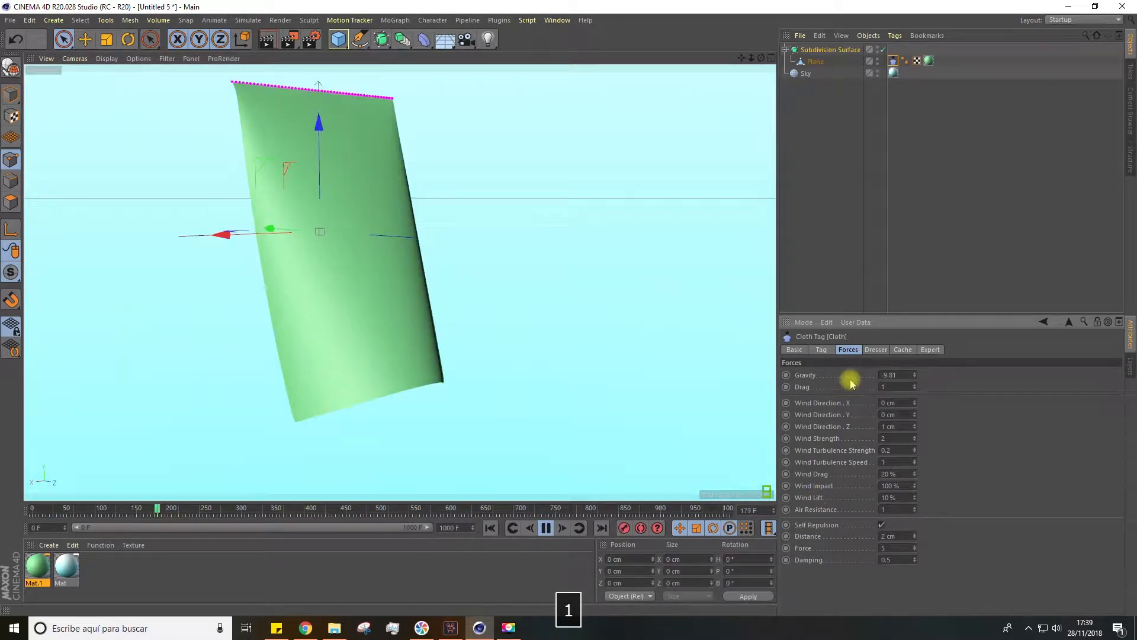
{"action": "left_click", "coordinate": [489, 528]}
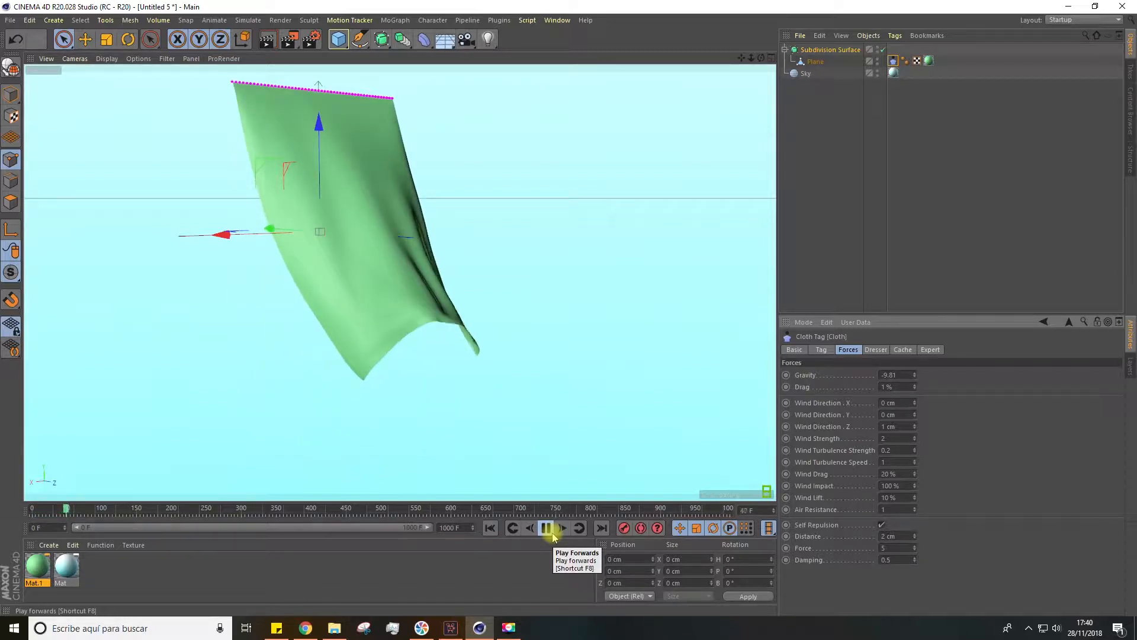
{"action": "left_click_drag", "start_coordinate": [510, 353], "coordinate": [342, 348], "text": "alt"}
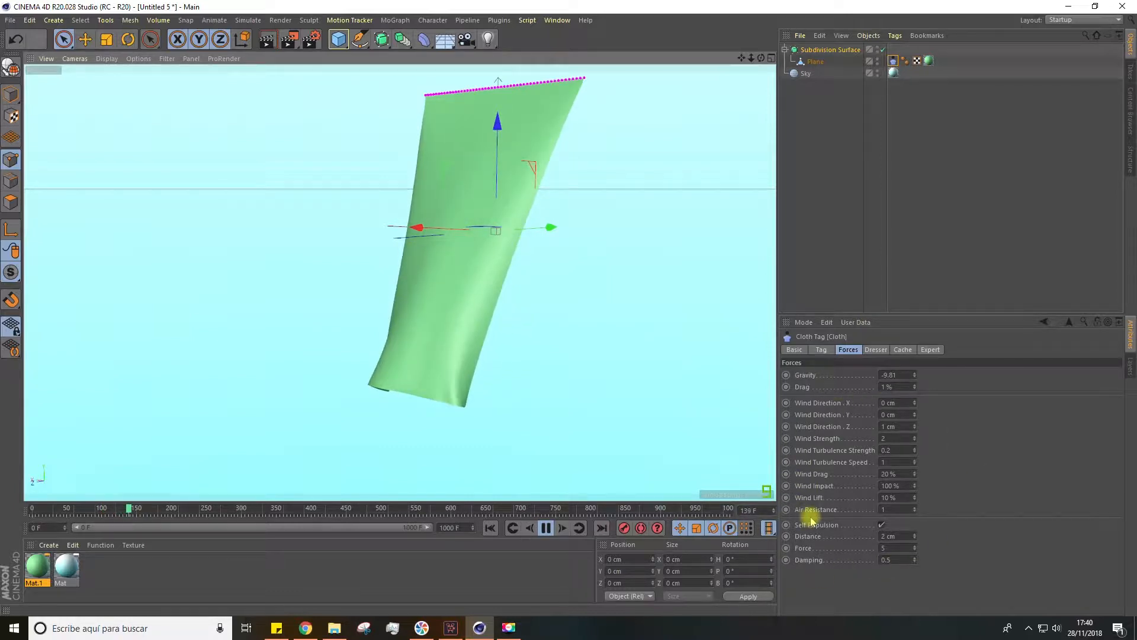
Set the cloth's drag to 0.5 % and replay the simulation from the first frame
{"action": "double_click", "coordinate": [887, 387]}
{"action": "type", "text": "0."}
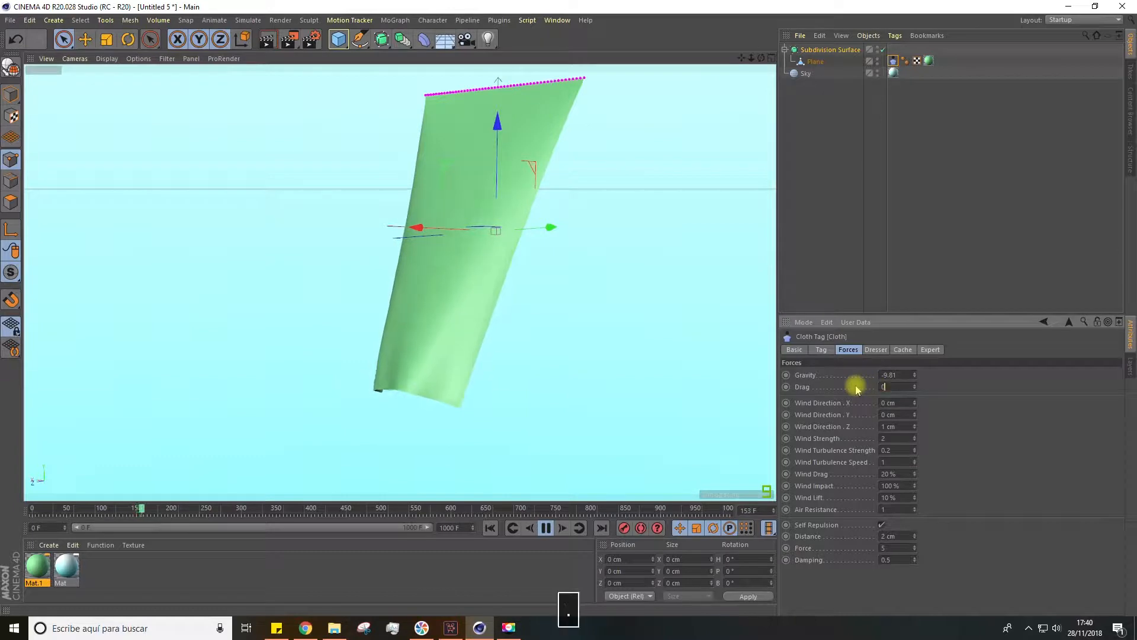
{"action": "type", "text": "5"}
{"action": "key", "text": "Return"}
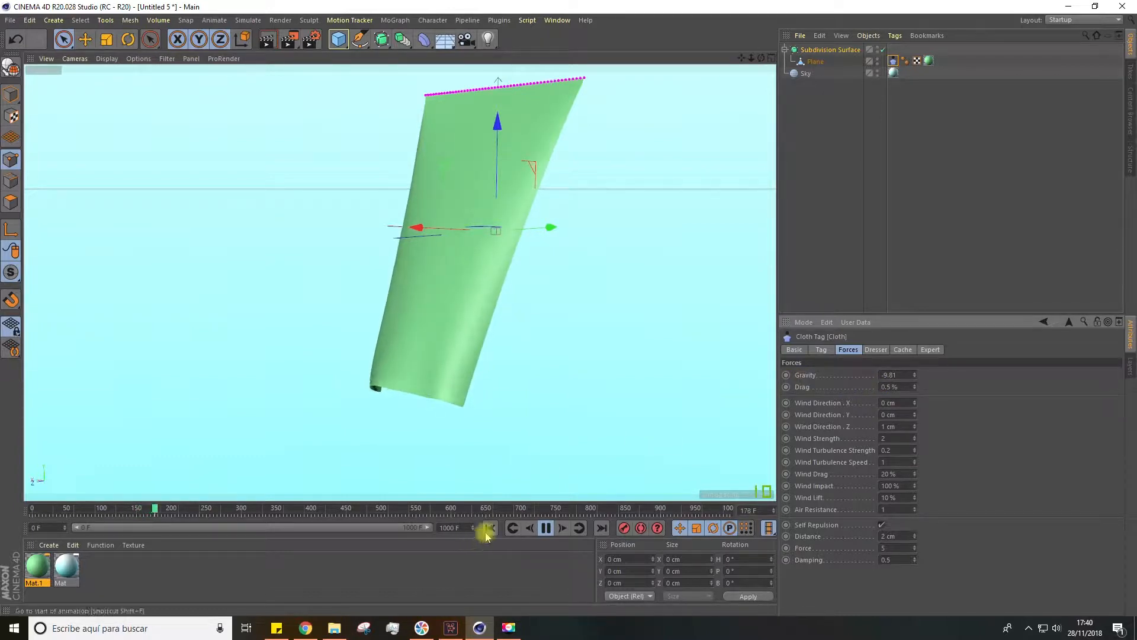
{"action": "left_click", "coordinate": [489, 528]}
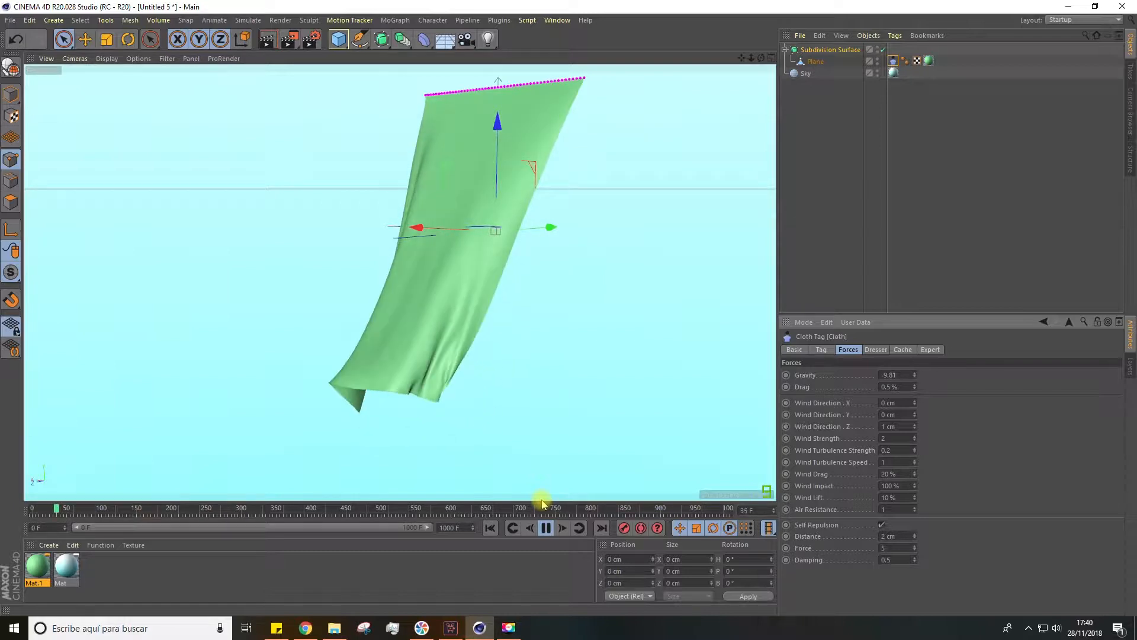
{"action": "left_click_drag", "start_coordinate": [740, 62], "coordinate": [735, 63]}
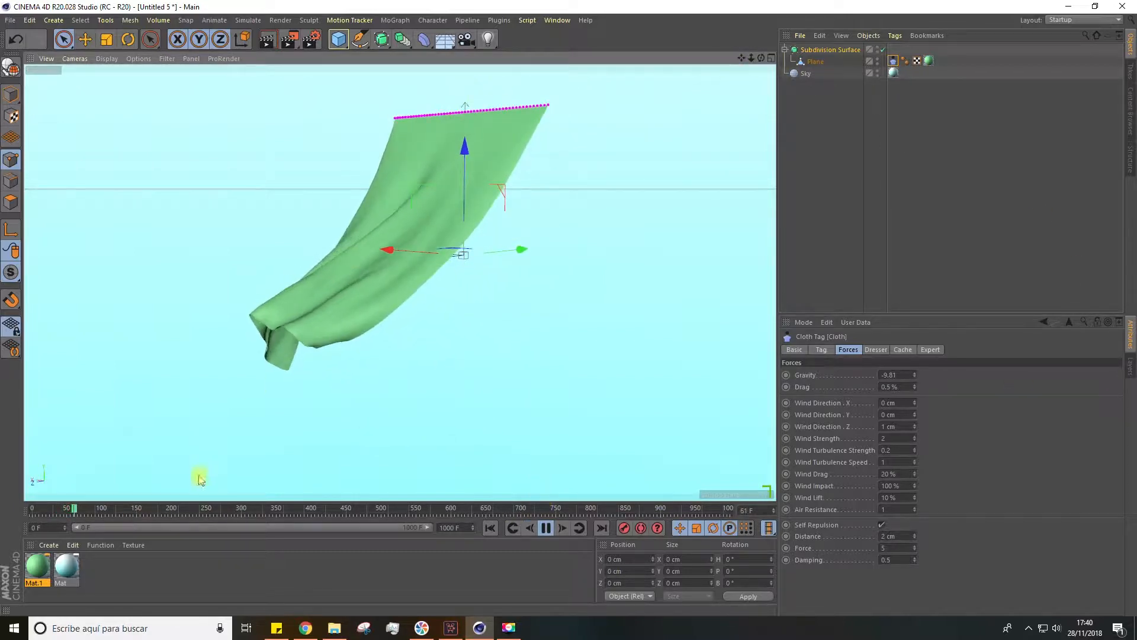
{"action": "left_click", "coordinate": [545, 527]}
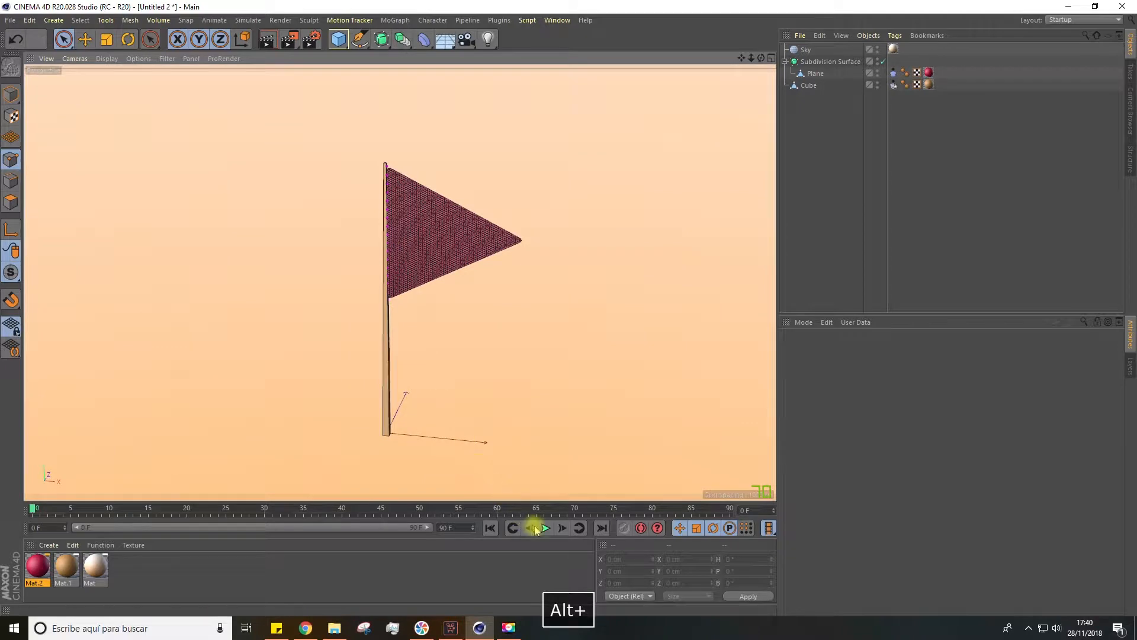
Play the triangular flag scene's cloth animation, stop it and return to the first frame
{"action": "left_click", "coordinate": [544, 528]}
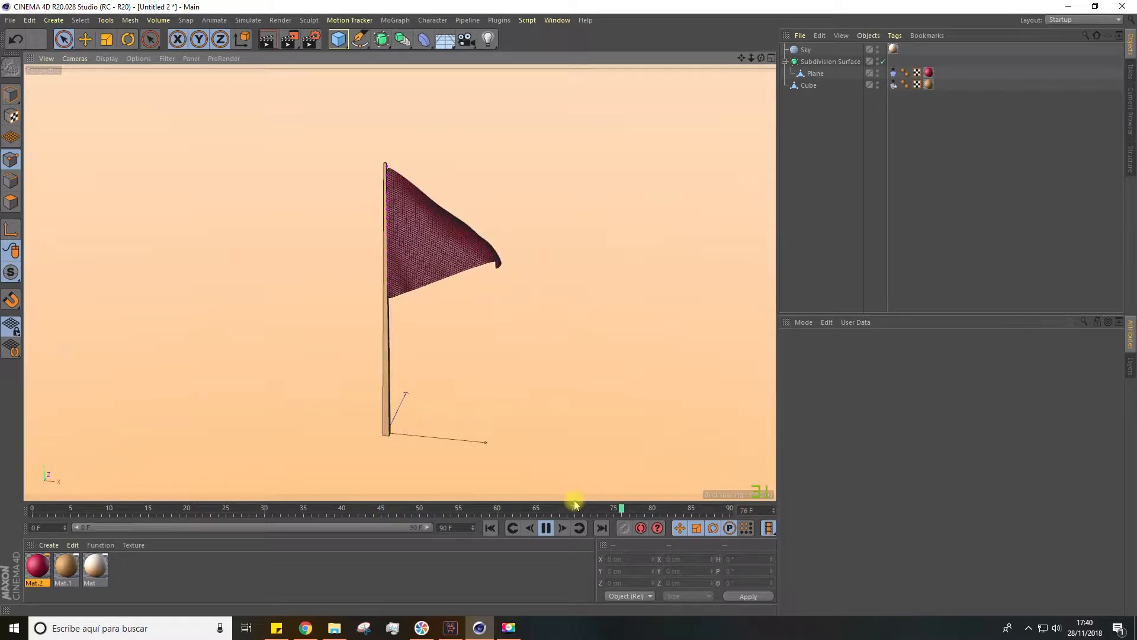
{"action": "left_click", "coordinate": [546, 528]}
{"action": "left_click", "coordinate": [496, 528]}
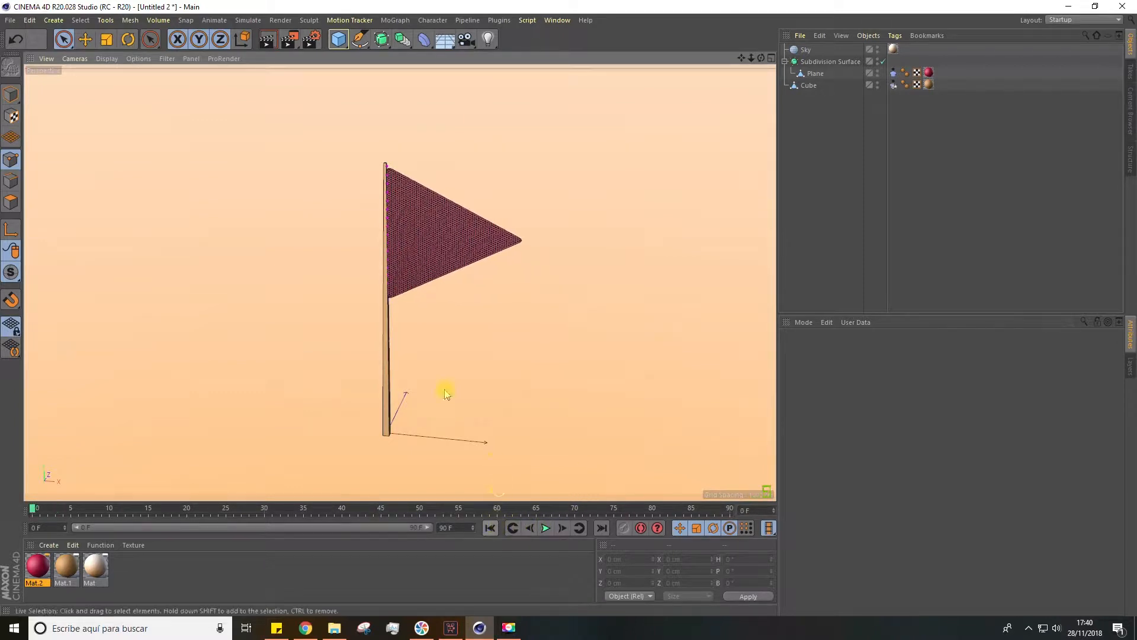
Delete the flag's Subdivision Surface together with its plane, keeping only the pole and sky
{"action": "left_click_drag", "start_coordinate": [513, 220], "coordinate": [767, 108], "text": "alt"}
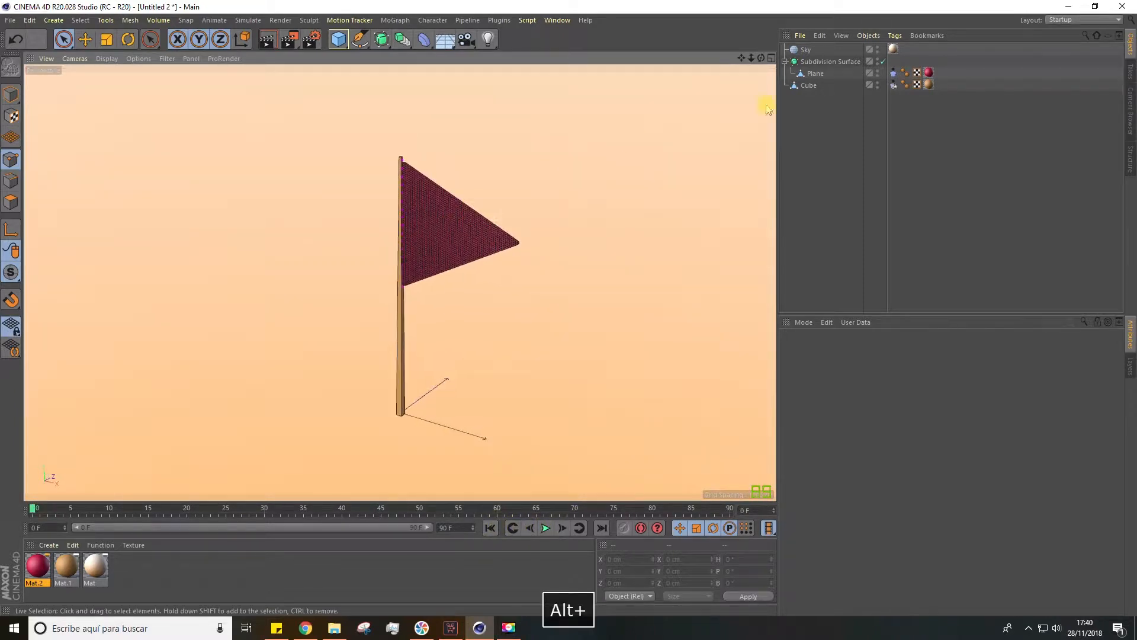
{"action": "left_click", "coordinate": [823, 61]}
{"action": "key", "text": "Delete"}
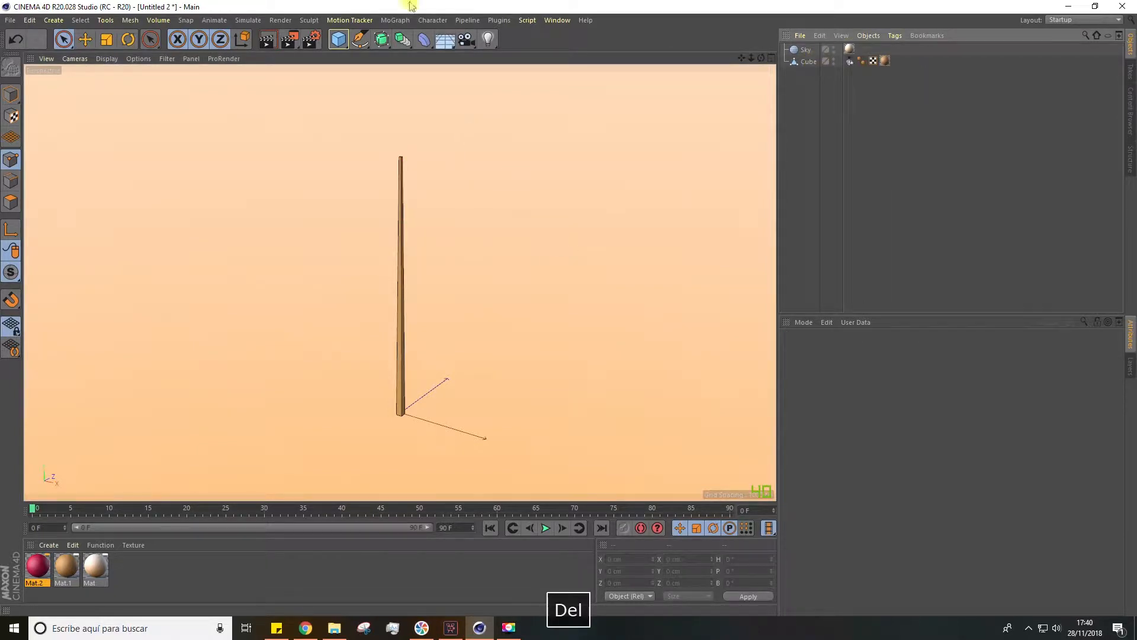
Add a plane primitive with 1 width segment and 1 height segment
{"action": "left_click", "coordinate": [340, 41]}
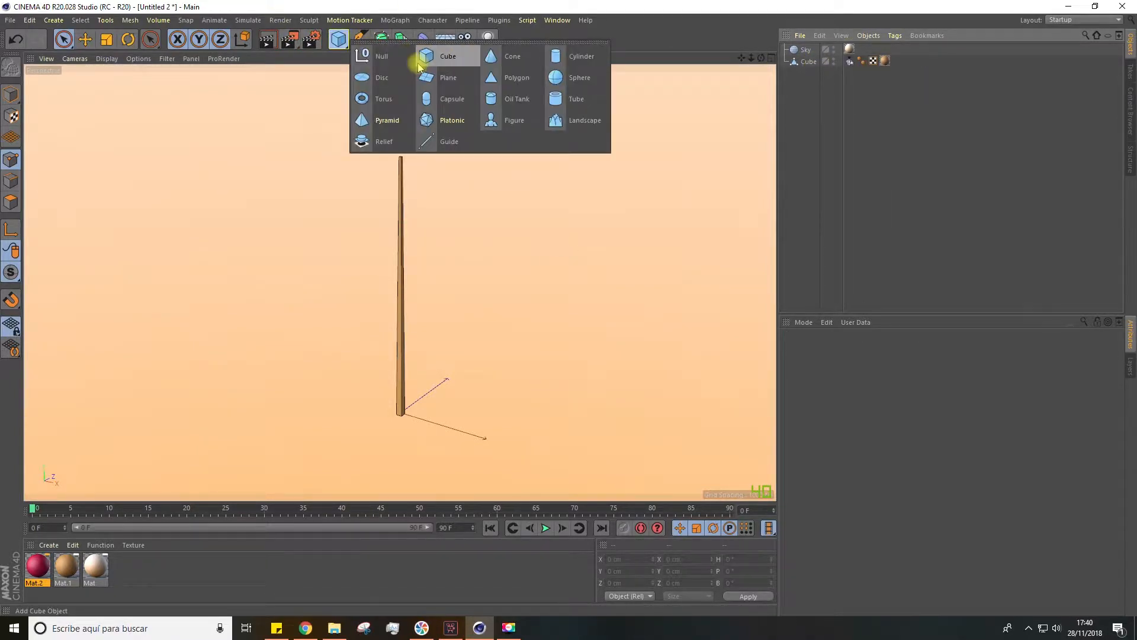
{"action": "left_click", "coordinate": [455, 83]}
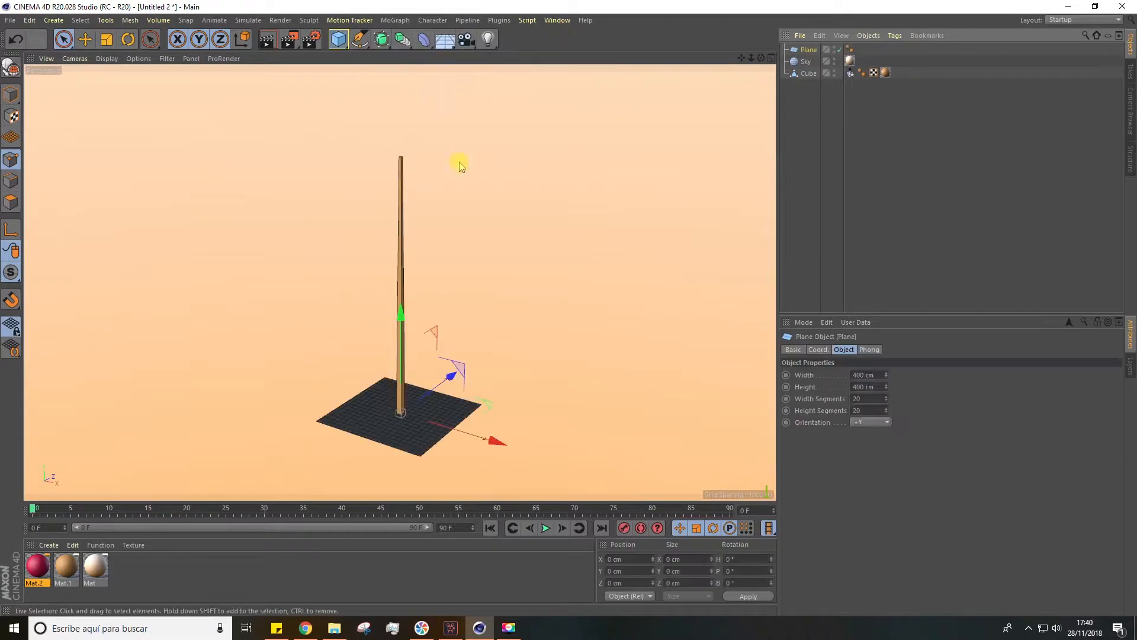
{"action": "left_click", "coordinate": [860, 398]}
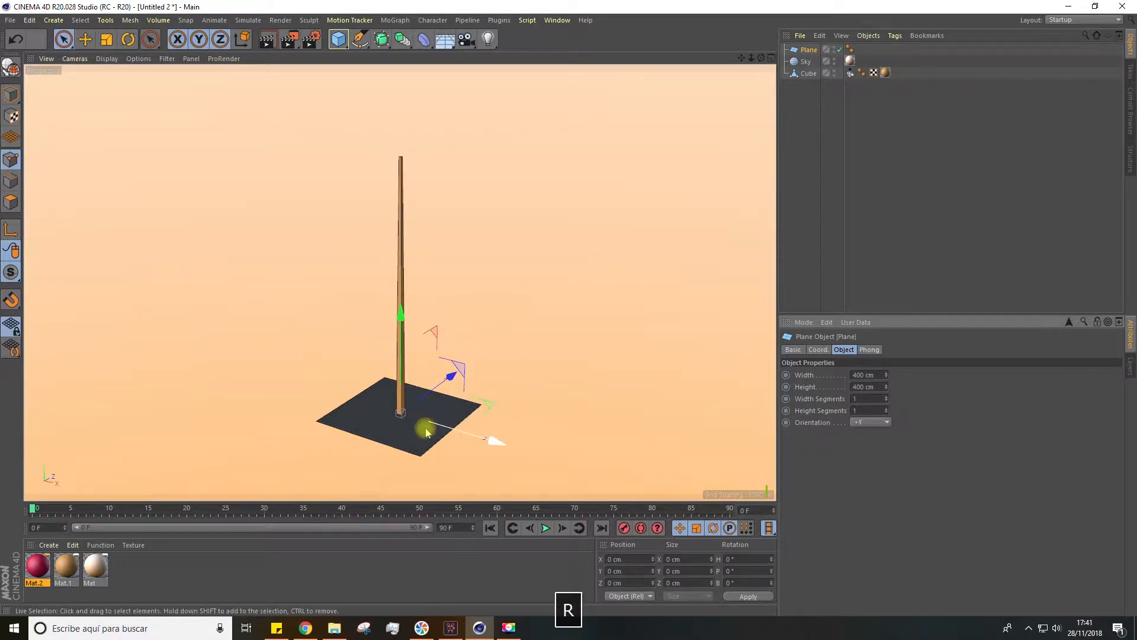
Rotate the plane upright and move it beside the upper end of the pole, with one edge against it
{"action": "key", "text": "r"}
{"action": "left_click_drag", "start_coordinate": [385, 380], "coordinate": [363, 477]}
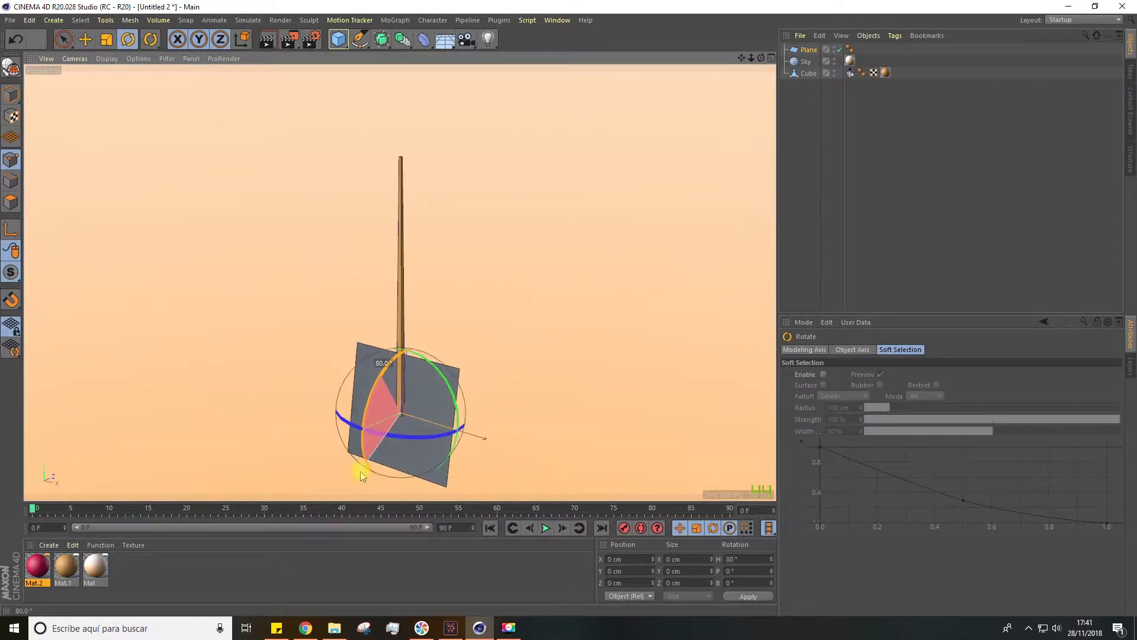
{"action": "key", "text": "ctrl+z"}
{"action": "key", "text": "e"}
{"action": "left_click_drag", "start_coordinate": [403, 321], "coordinate": [427, 126]}
{"action": "left_click_drag", "start_coordinate": [466, 234], "coordinate": [546, 246]}
{"action": "scroll", "coordinate": [545, 246], "scroll_direction": "up", "scroll_amount": 3}
Select the flag plane and convert it to an editable polygon object
{"action": "left_click", "coordinate": [107, 39]}
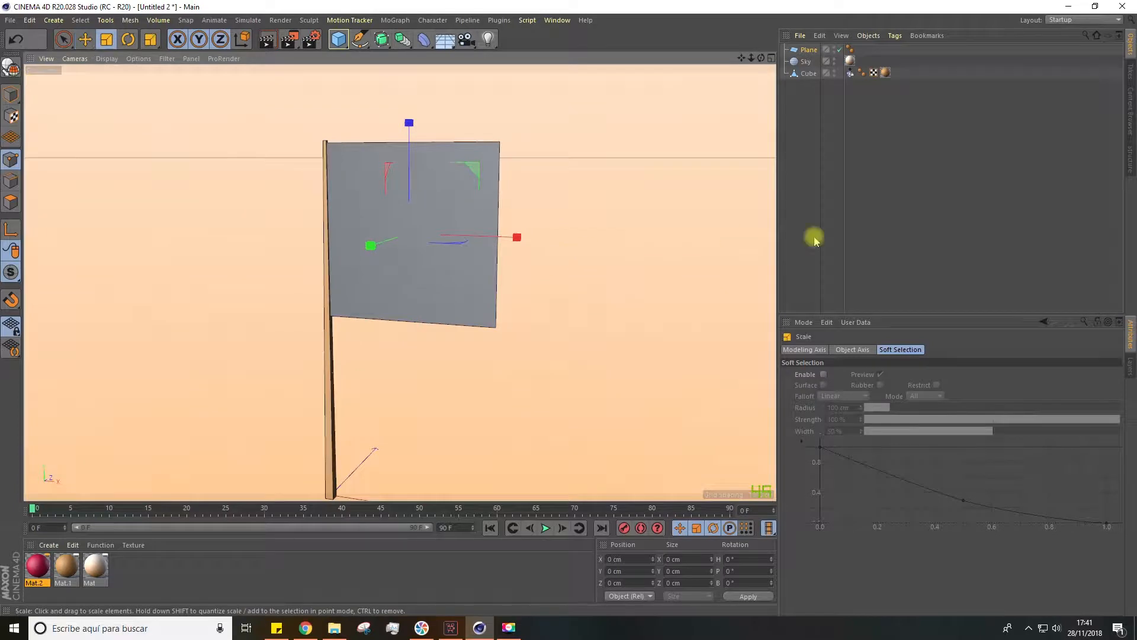
{"action": "left_click", "coordinate": [814, 238]}
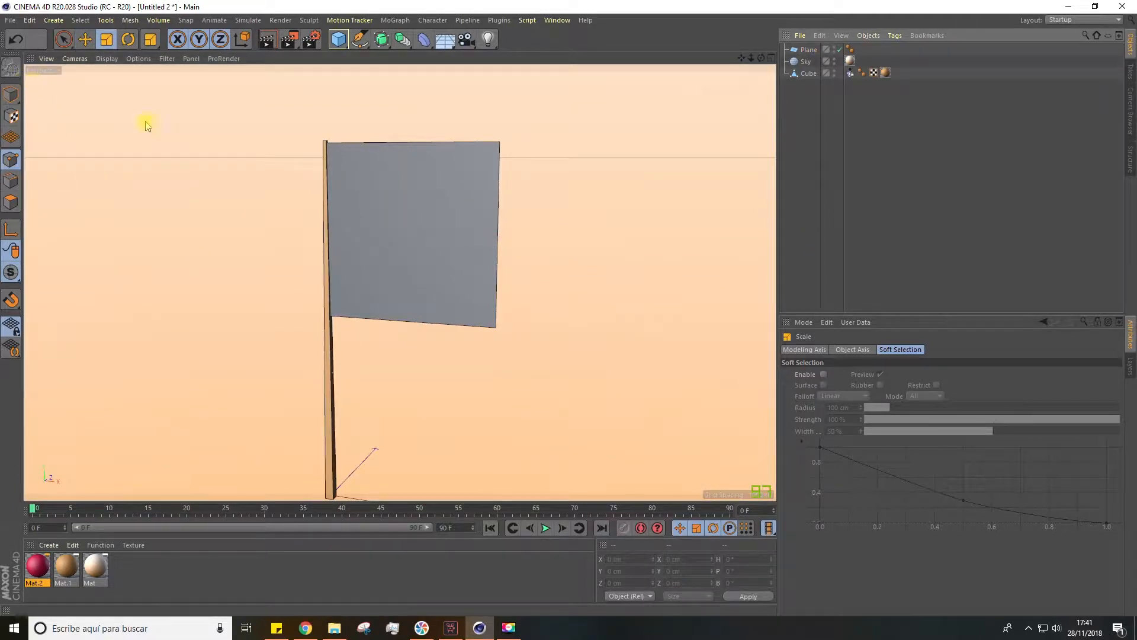
{"action": "left_click", "coordinate": [357, 185]}
{"action": "left_click", "coordinate": [10, 64]}
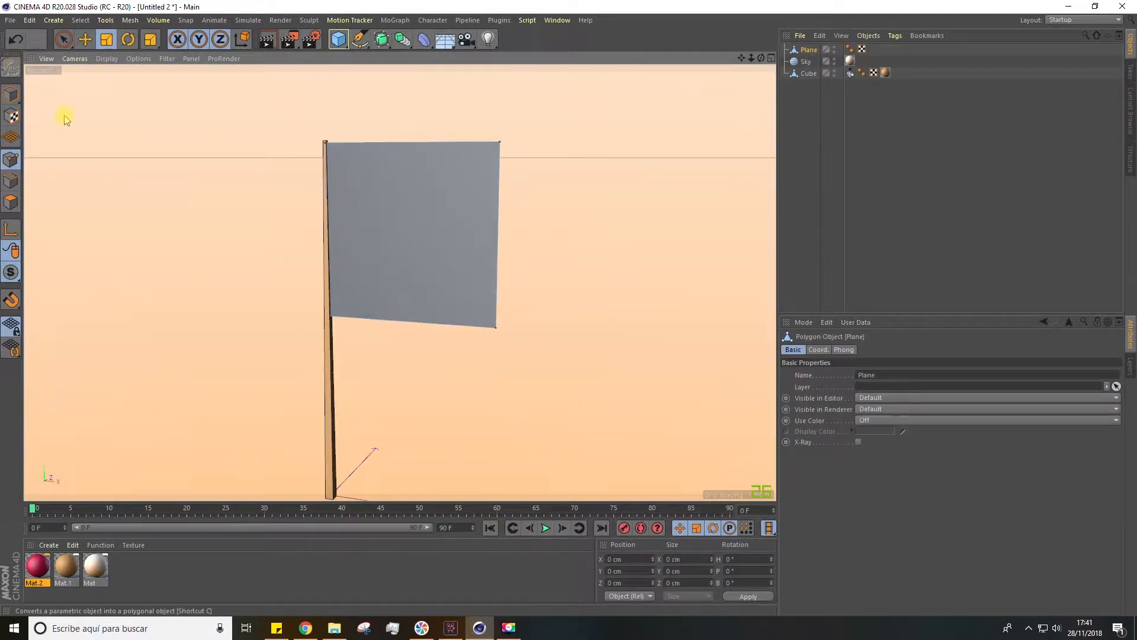
Raise the flag plane's two lower corner points to shorten the flag to about 299 cm high
{"action": "key", "text": "space"}
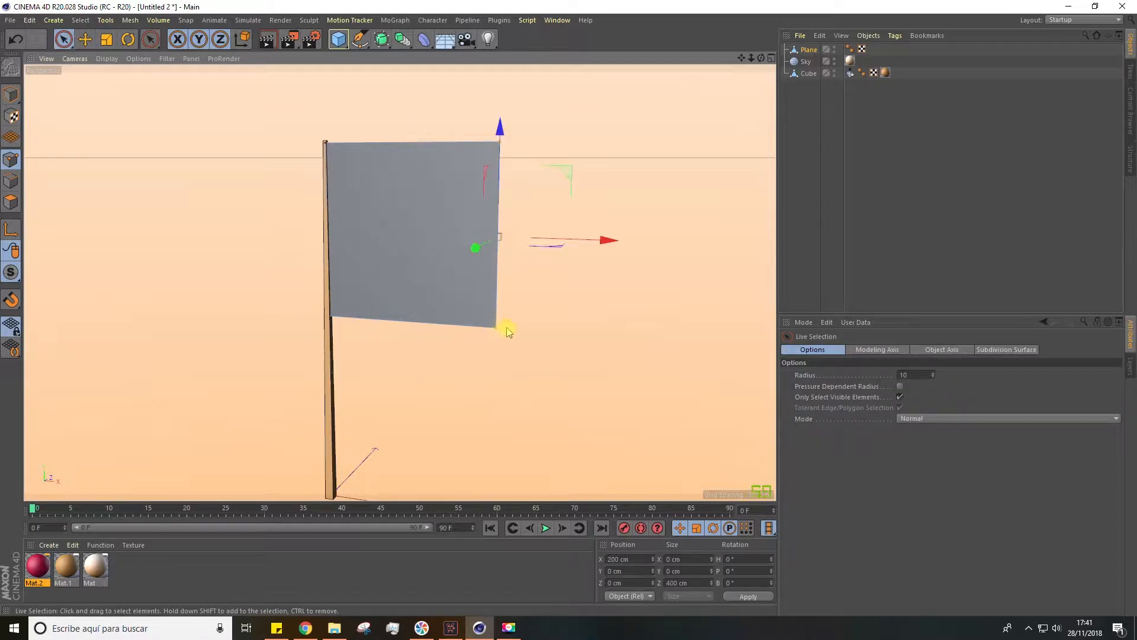
{"action": "left_click_drag", "start_coordinate": [395, 219], "coordinate": [407, 171]}
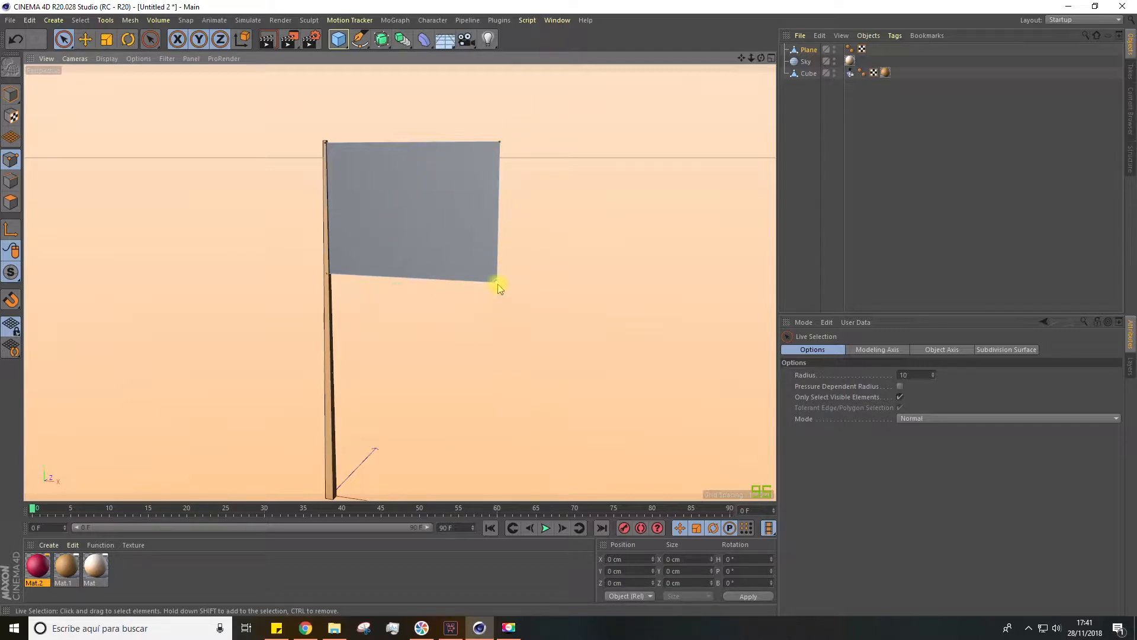
Weld the flag's two outer corner points at their midpoint to form a triangular pennant
{"action": "left_click", "coordinate": [496, 204]}
{"action": "scroll", "coordinate": [521, 244], "scroll_direction": "up", "scroll_amount": 2}
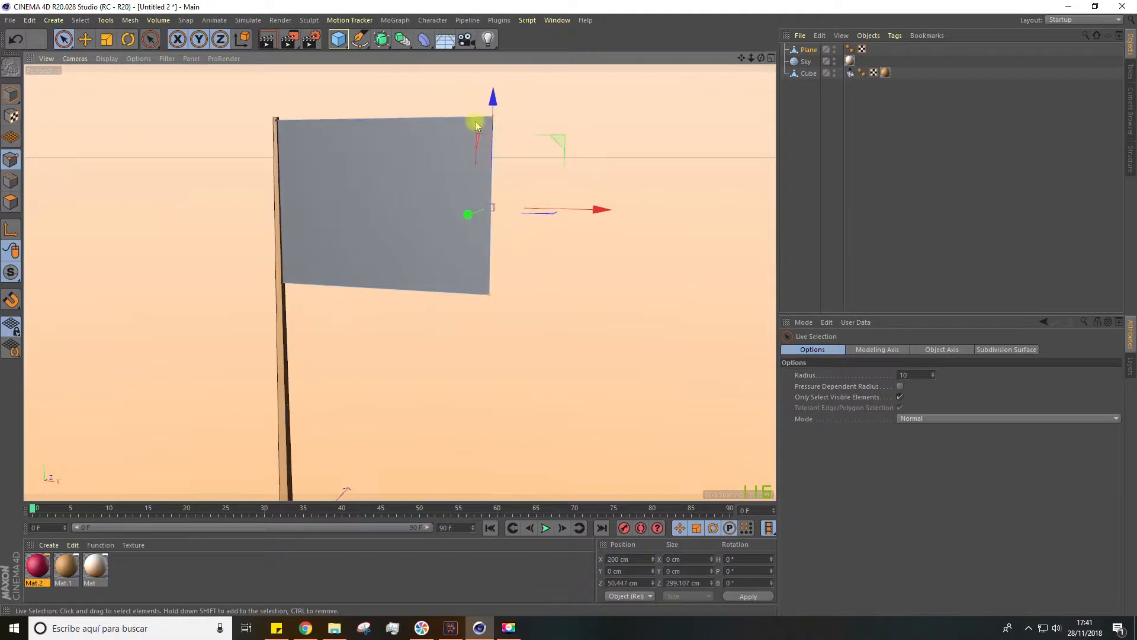
{"action": "right_click", "coordinate": [492, 234]}
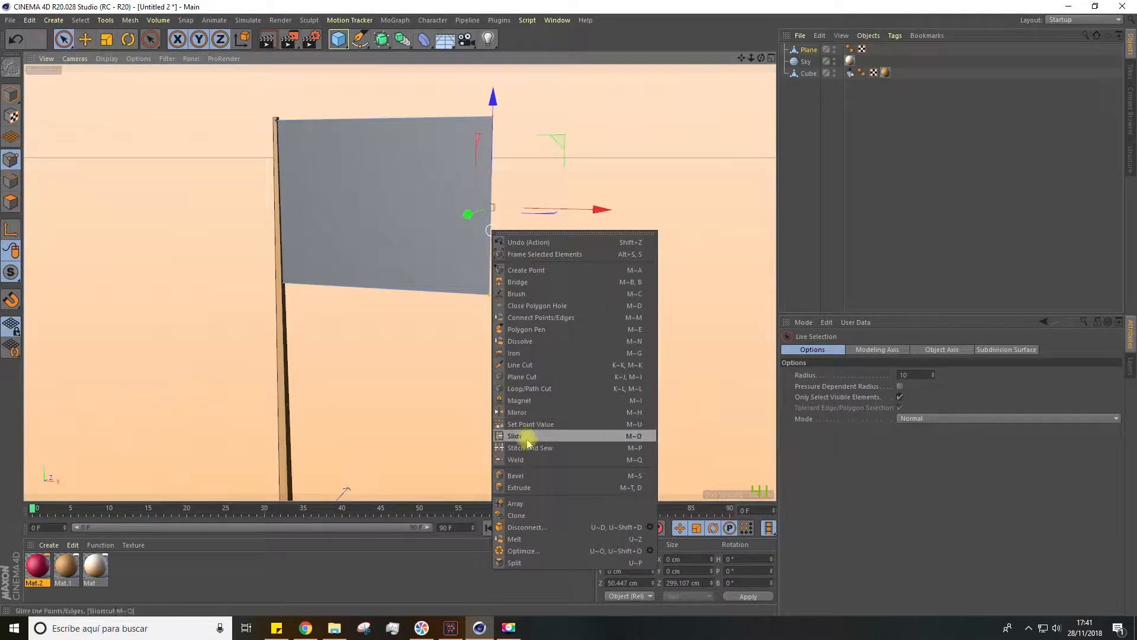
{"action": "left_click", "coordinate": [519, 461]}
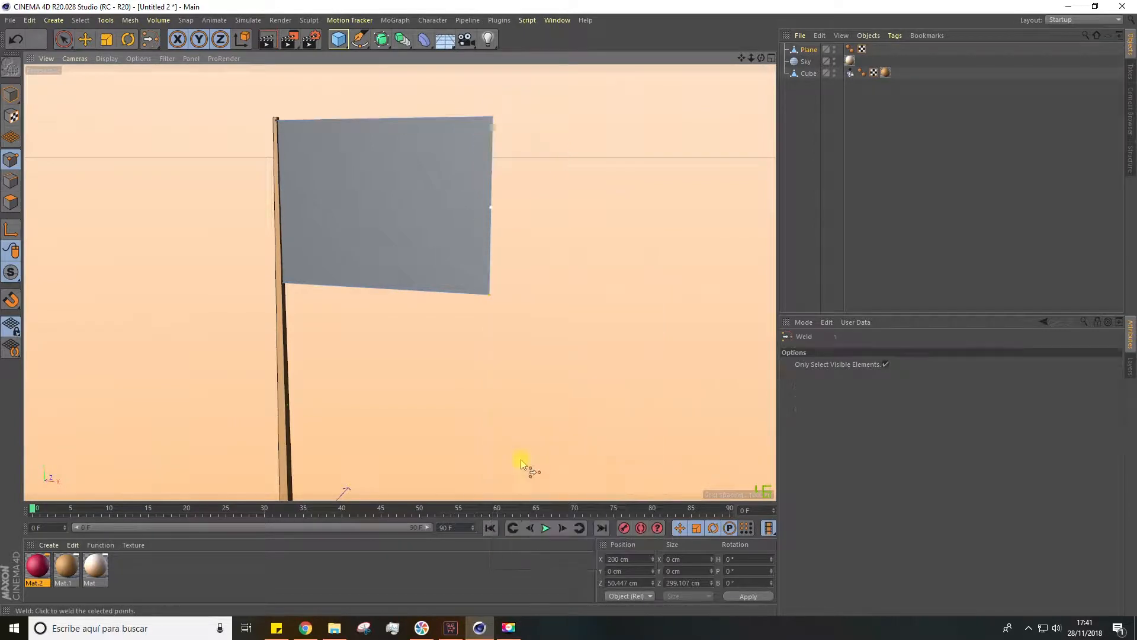
{"action": "scroll", "coordinate": [489, 209], "scroll_direction": "up", "scroll_amount": 3}
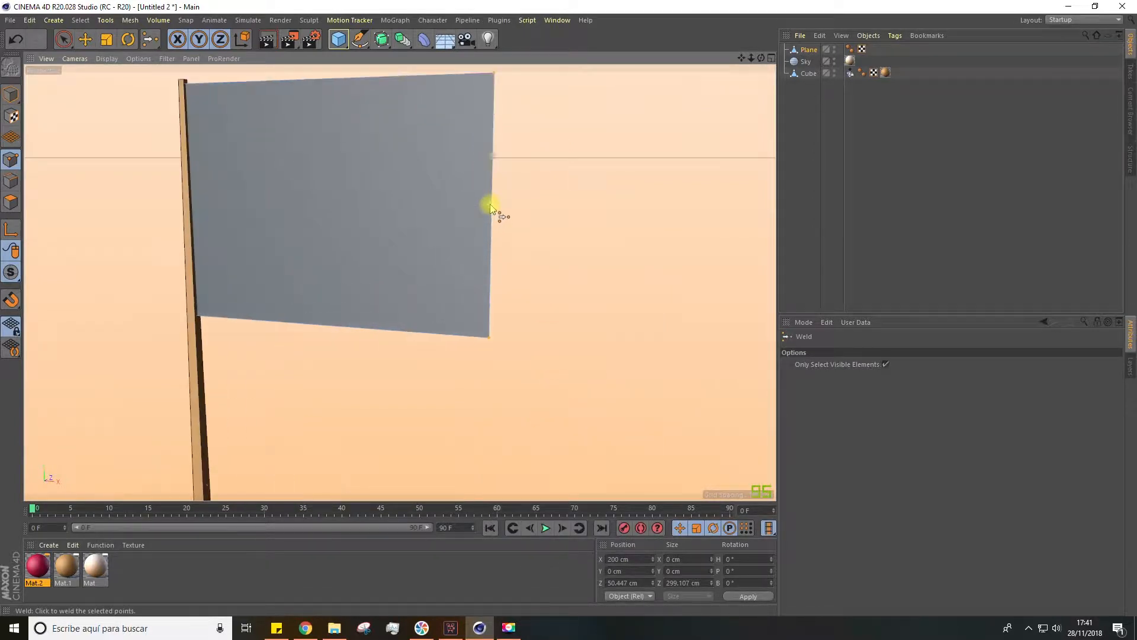
{"action": "scroll", "coordinate": [493, 212], "scroll_direction": "down", "scroll_amount": 2}
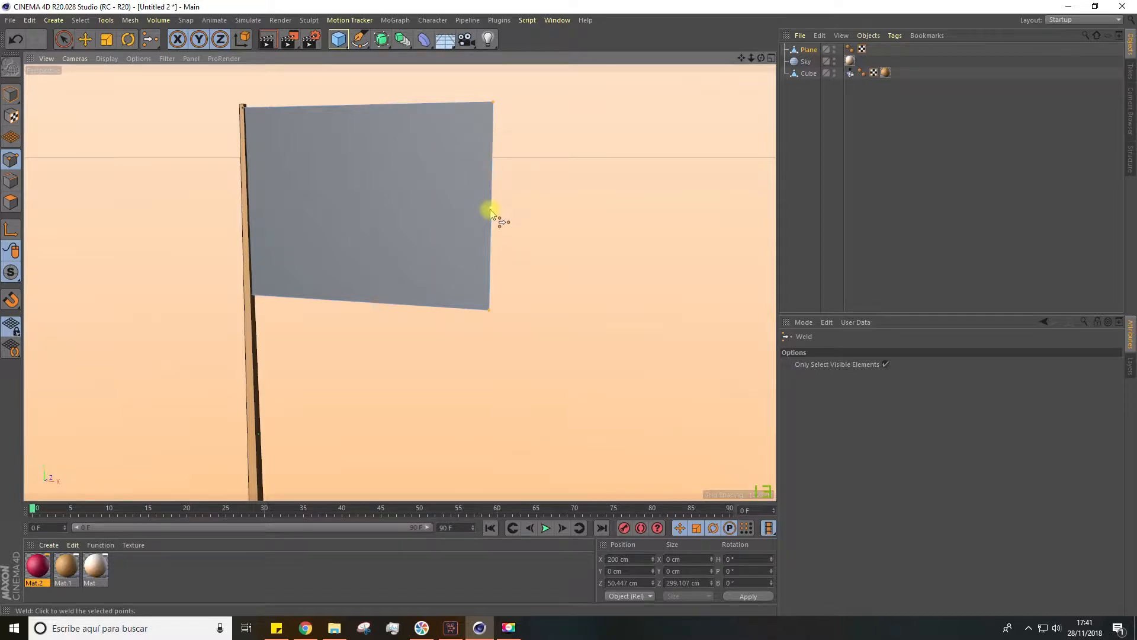
{"action": "left_click", "coordinate": [490, 212]}
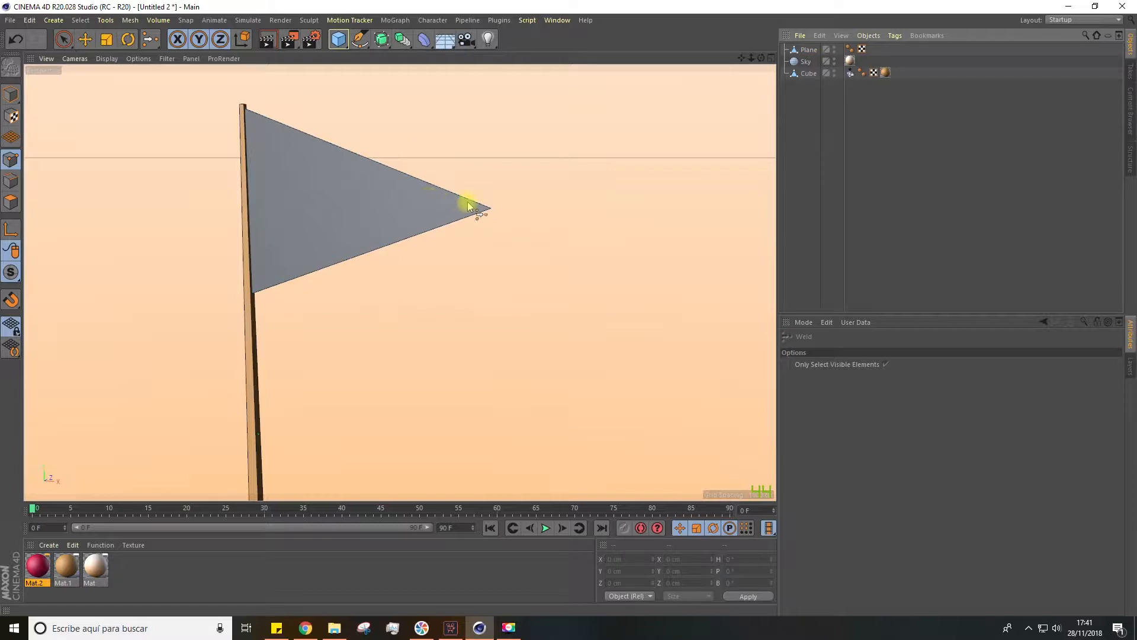
Subdivide the triangular flag's mesh with a subdivision value of 4, without smooth subdivision
{"action": "scroll", "coordinate": [471, 208], "scroll_direction": "down", "scroll_amount": 2}
{"action": "left_click_drag", "start_coordinate": [391, 246], "coordinate": [350, 243], "text": "alt"}
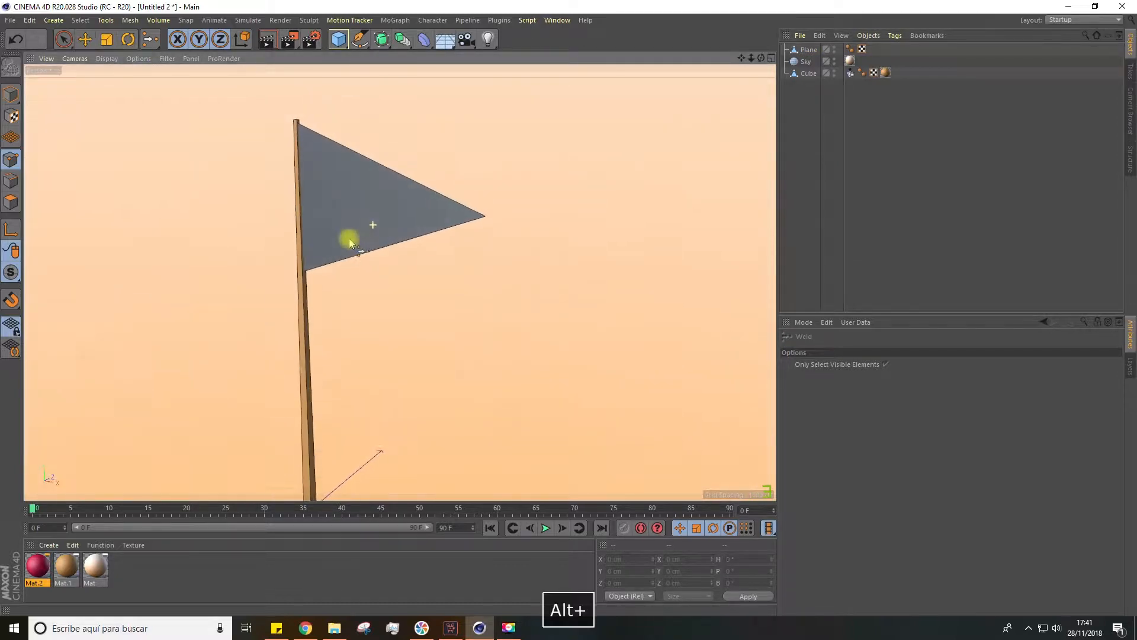
{"action": "left_click", "coordinate": [817, 50]}
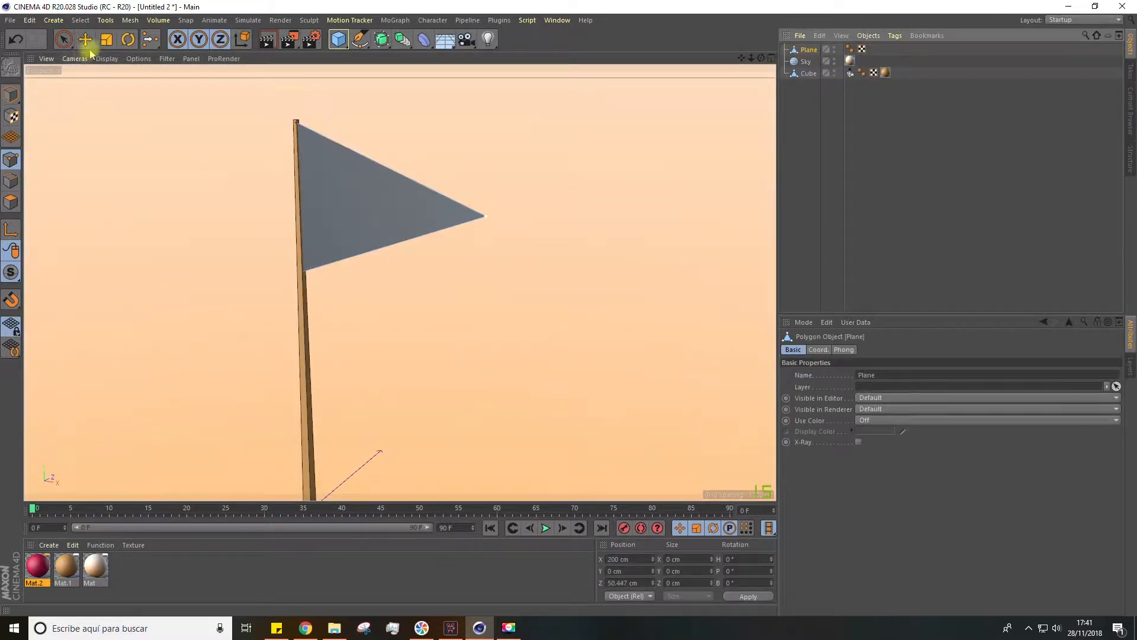
{"action": "left_click", "coordinate": [105, 20]}
{"action": "mouse_move", "coordinate": [130, 20]}
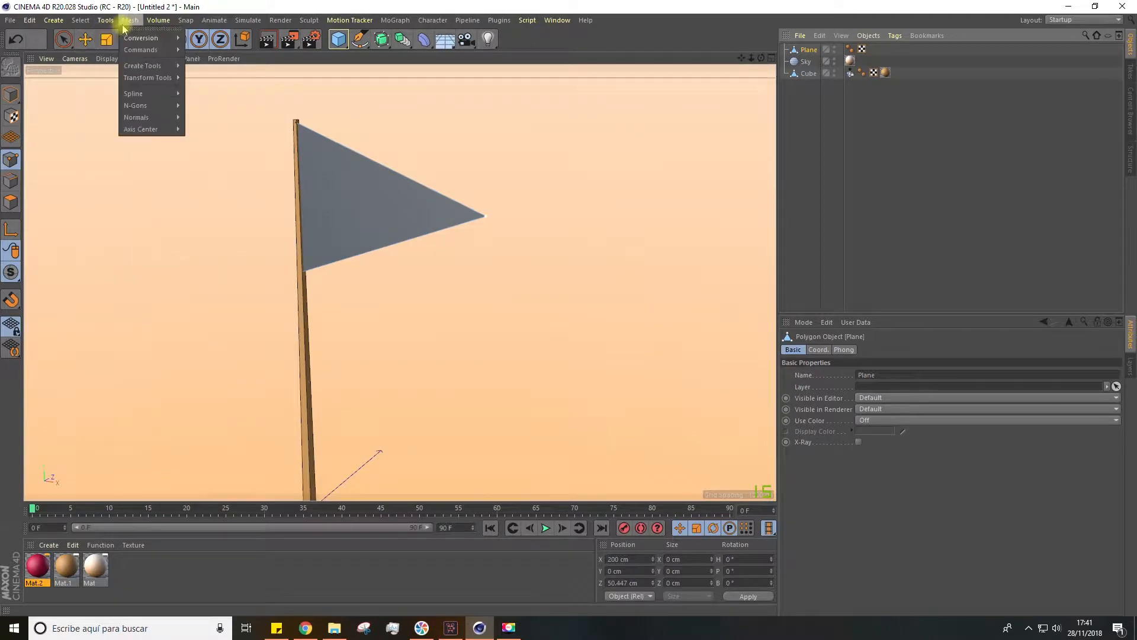
{"action": "mouse_move", "coordinate": [126, 42]}
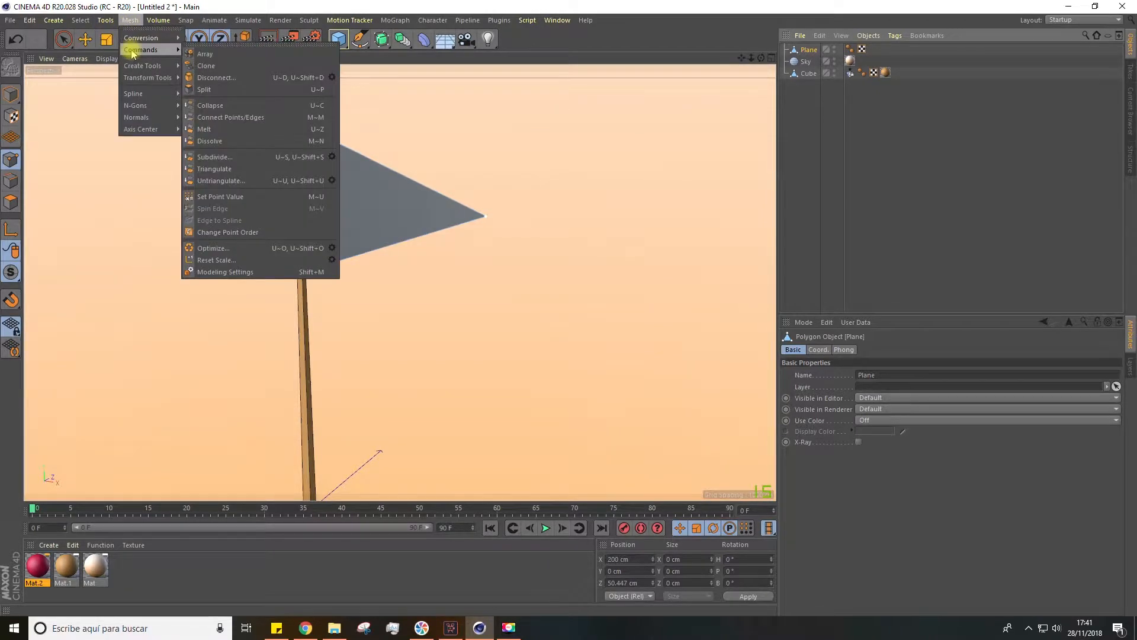
{"action": "left_click", "coordinate": [331, 157]}
{"action": "left_click_drag", "start_coordinate": [330, 120], "coordinate": [560, 145]}
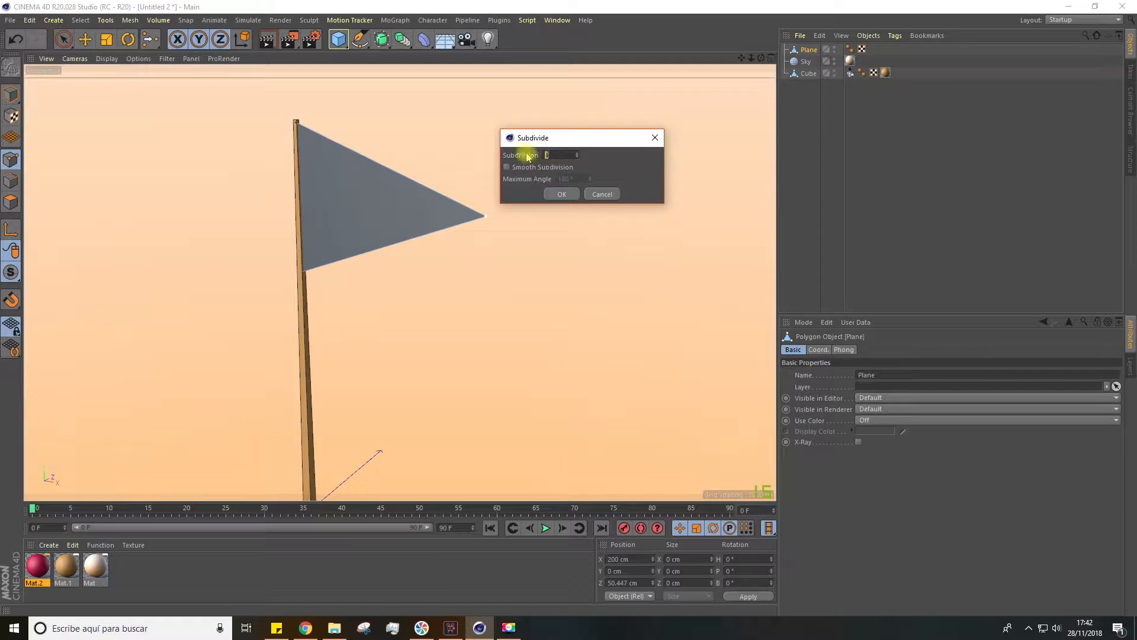
{"action": "key", "text": "BackSpace"}
{"action": "type", "text": "2"}
{"action": "key", "text": "BackSpace"}
{"action": "type", "text": "4"}
{"action": "left_click", "coordinate": [559, 194]}
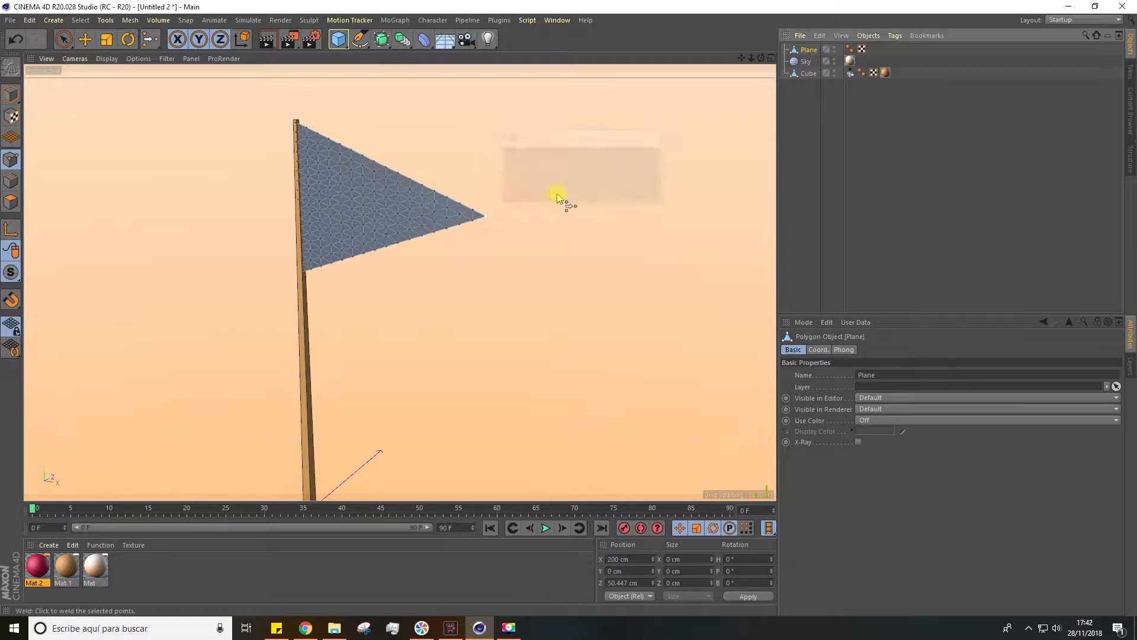
Add a Cloth simulation tag to the subdivided flag plane
{"action": "scroll", "coordinate": [344, 207], "scroll_direction": "up", "scroll_amount": 3}
{"action": "left_click_drag", "start_coordinate": [357, 204], "coordinate": [422, 178], "text": "alt"}
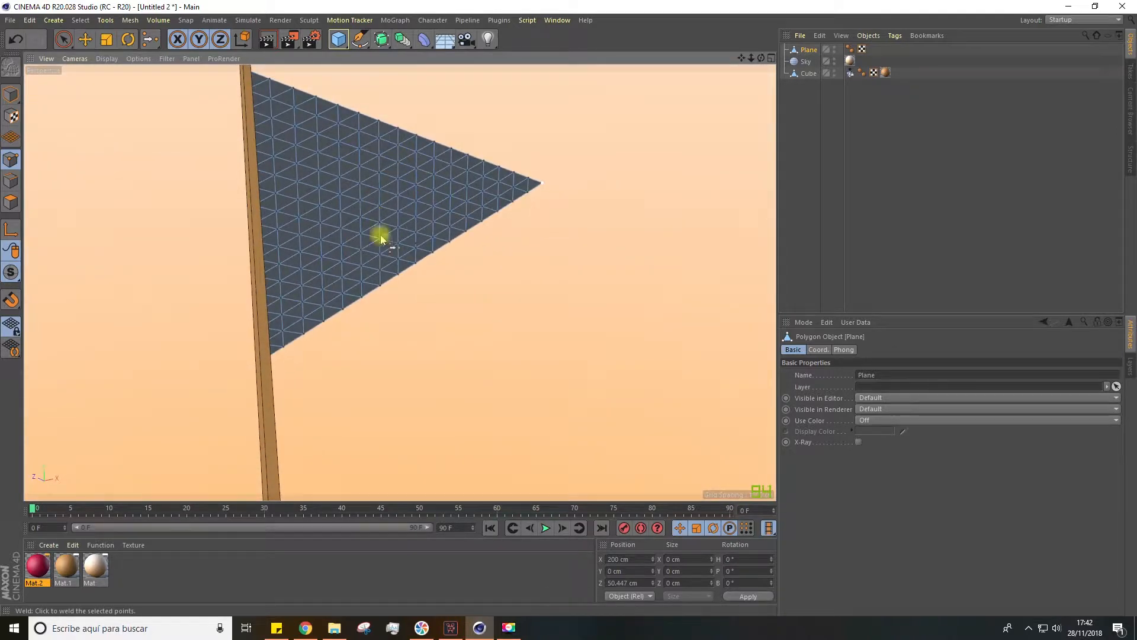
{"action": "mouse_move", "coordinate": [437, 225]}
{"action": "left_mouse_down", "text": "alt"}
{"action": "mouse_move", "coordinate": [318, 246]}
{"action": "mouse_move", "coordinate": [426, 201]}
{"action": "mouse_move", "coordinate": [414, 211]}
{"action": "mouse_move", "coordinate": [408, 200]}
{"action": "mouse_move", "coordinate": [446, 204]}
{"action": "left_mouse_up", "text": "alt"}
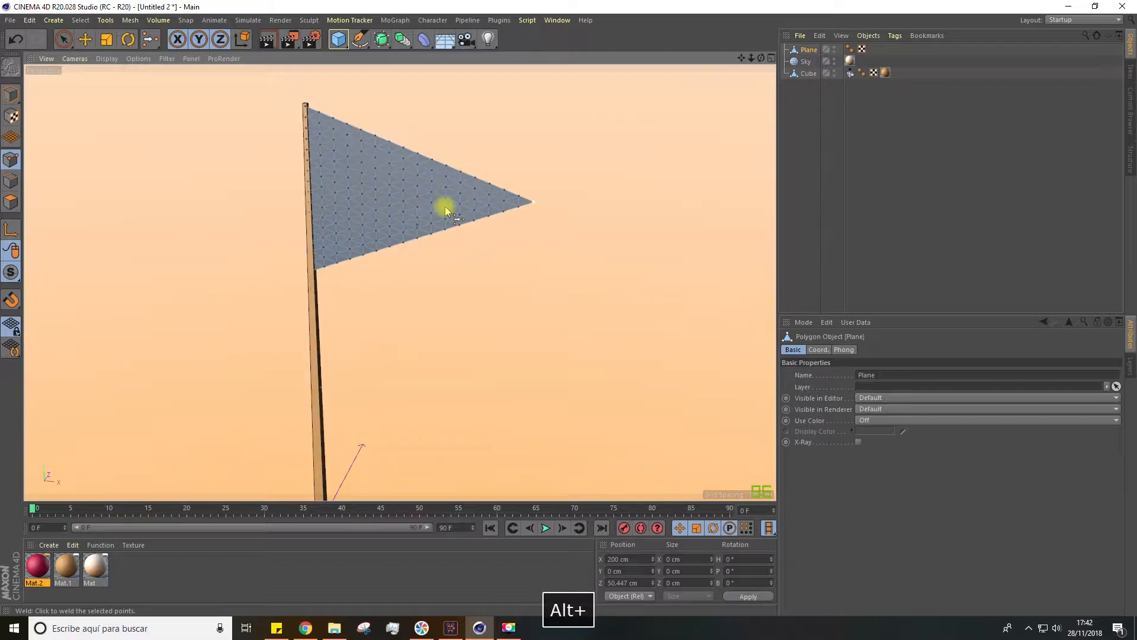
{"action": "left_click", "coordinate": [803, 97]}
{"action": "left_click", "coordinate": [810, 50]}
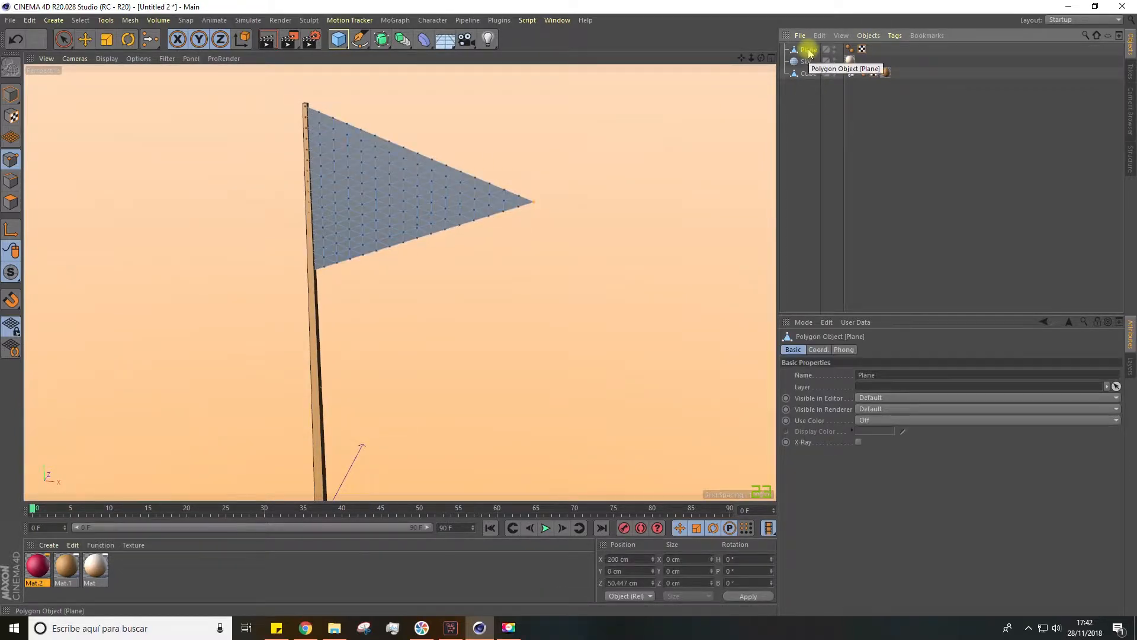
{"action": "right_click", "coordinate": [809, 52]}
{"action": "mouse_move", "coordinate": [846, 152]}
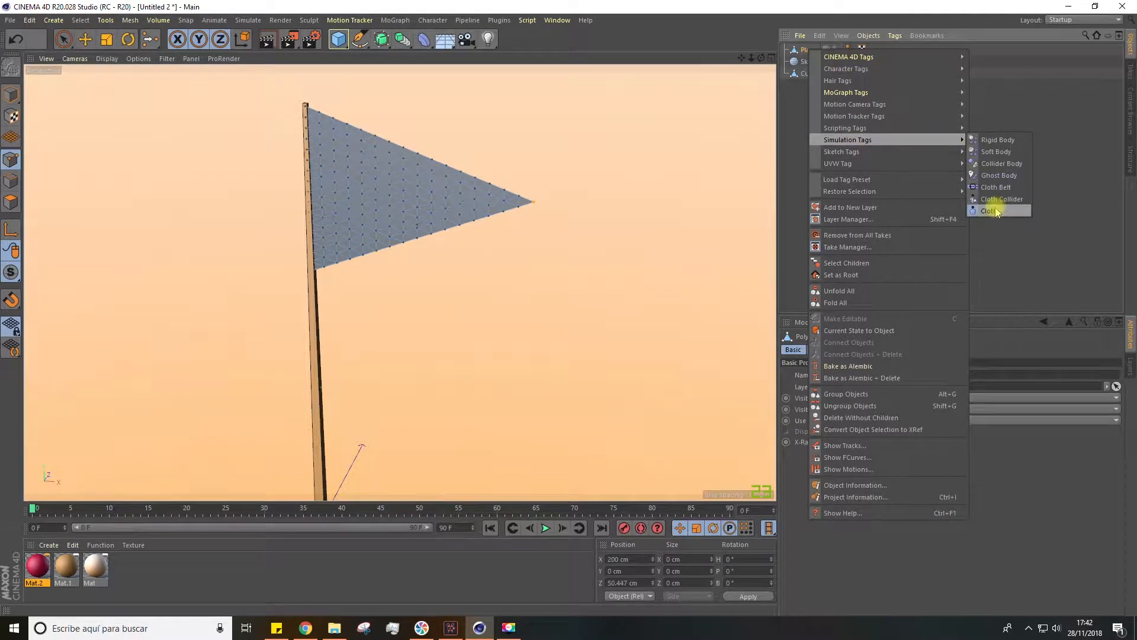
{"action": "left_click", "coordinate": [998, 211]}
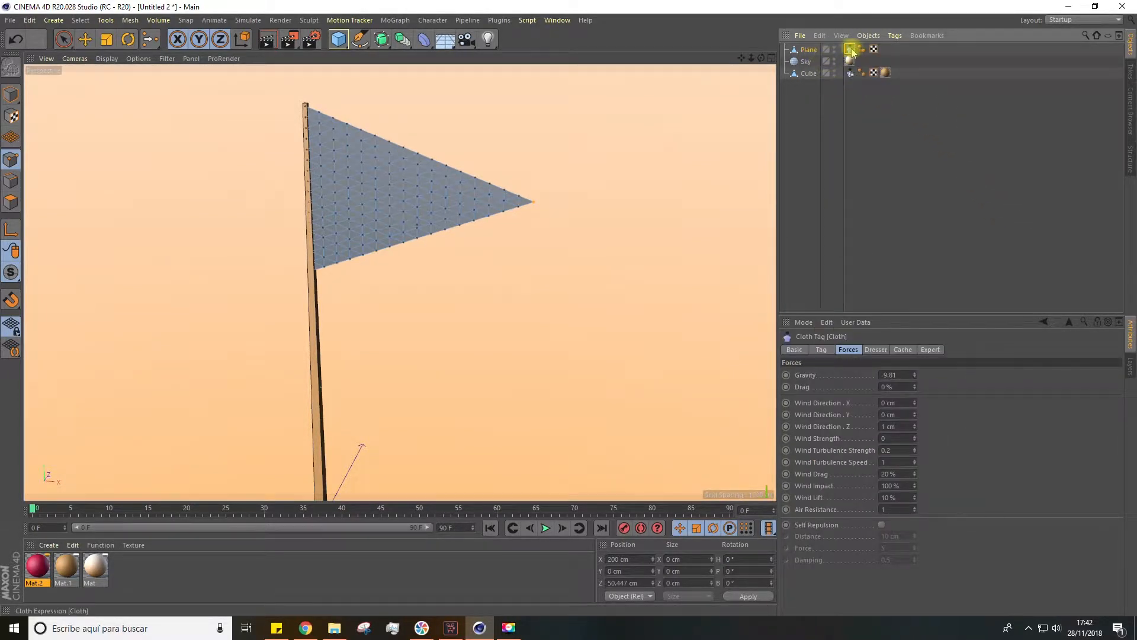
Select the column of flag points along the pole and set them as fix points in the Cloth tag
{"action": "left_click", "coordinate": [875, 351]}
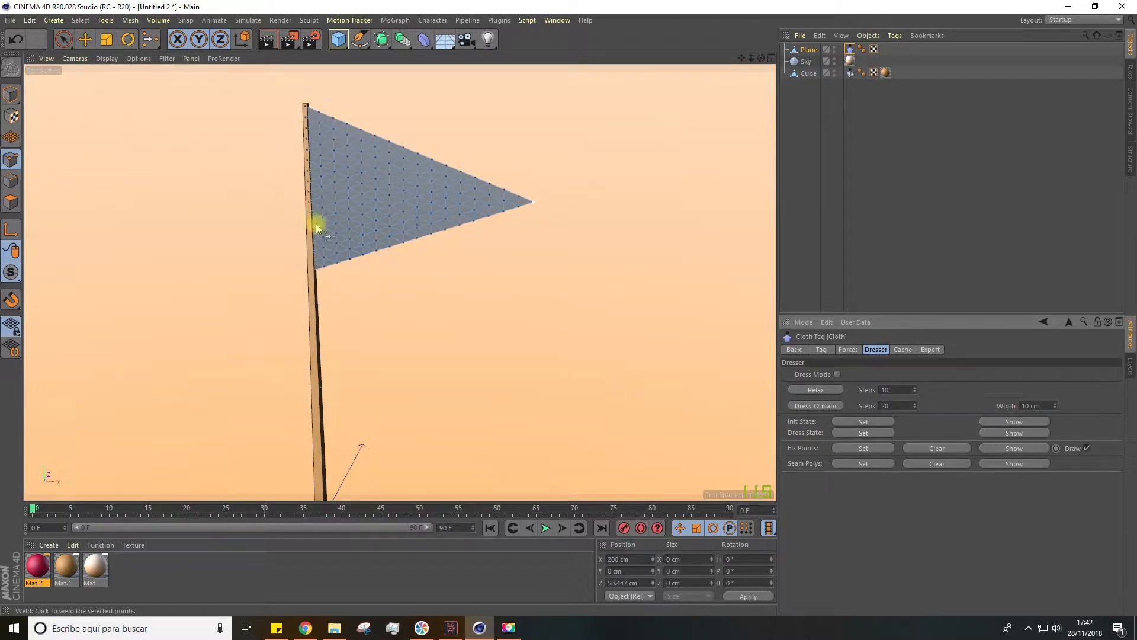
{"action": "left_click", "coordinate": [64, 41]}
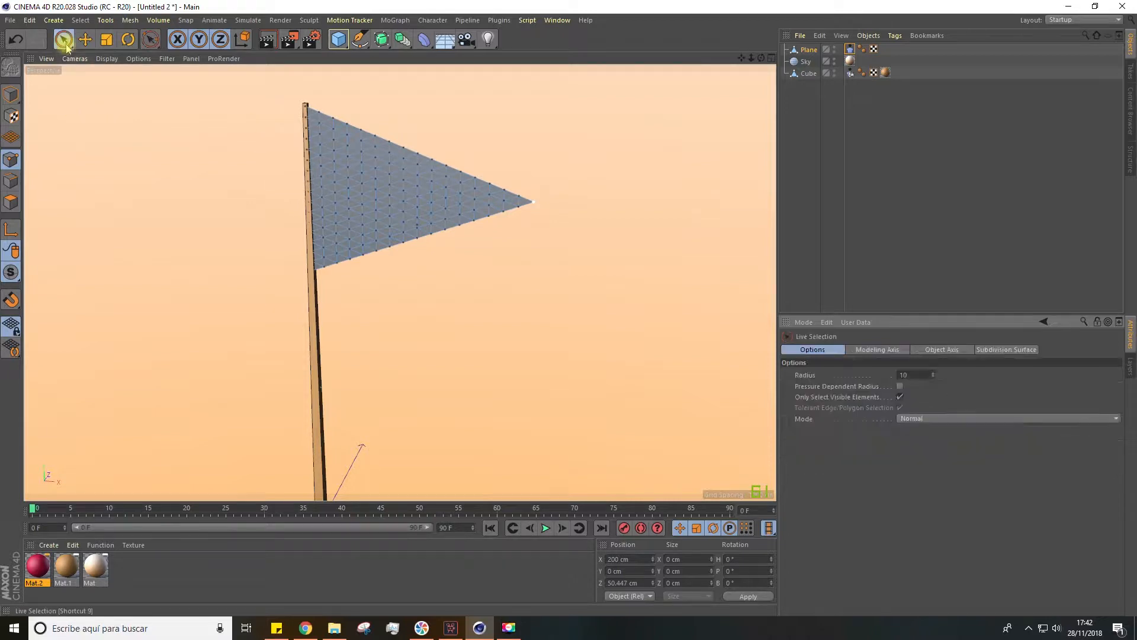
{"action": "mouse_move", "coordinate": [314, 263]}
{"action": "left_mouse_down"}
{"action": "mouse_move", "coordinate": [291, 154]}
{"action": "mouse_move", "coordinate": [309, 105]}
{"action": "left_mouse_up"}
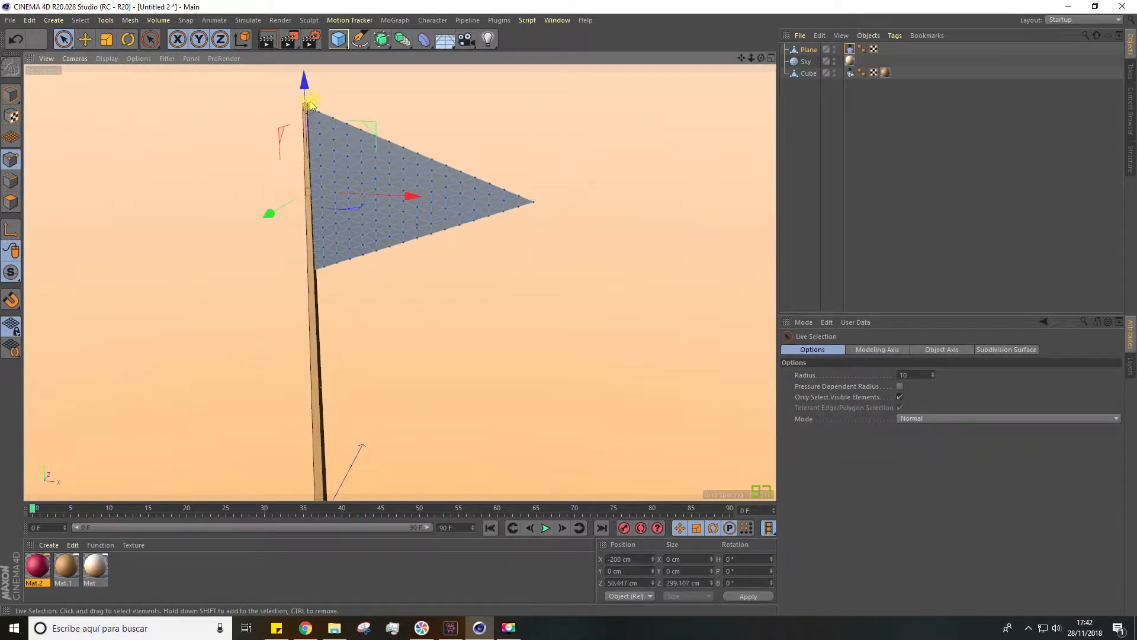
{"action": "left_click_drag", "start_coordinate": [310, 212], "coordinate": [305, 98], "text": "shift"}
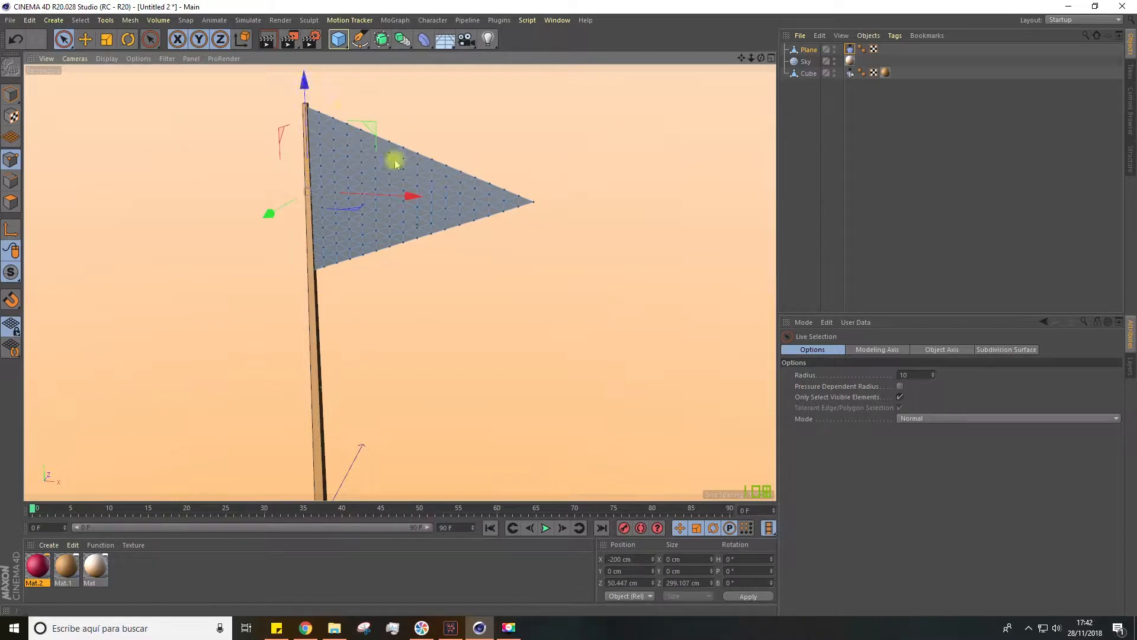
{"action": "left_click", "coordinate": [851, 49]}
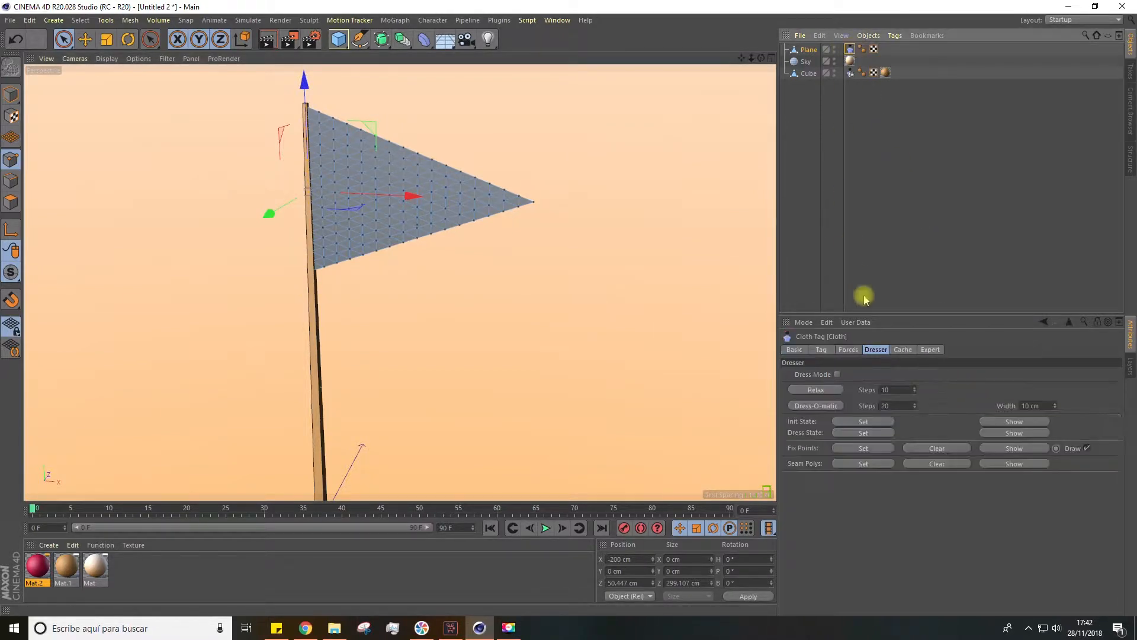
{"action": "left_click", "coordinate": [853, 451]}
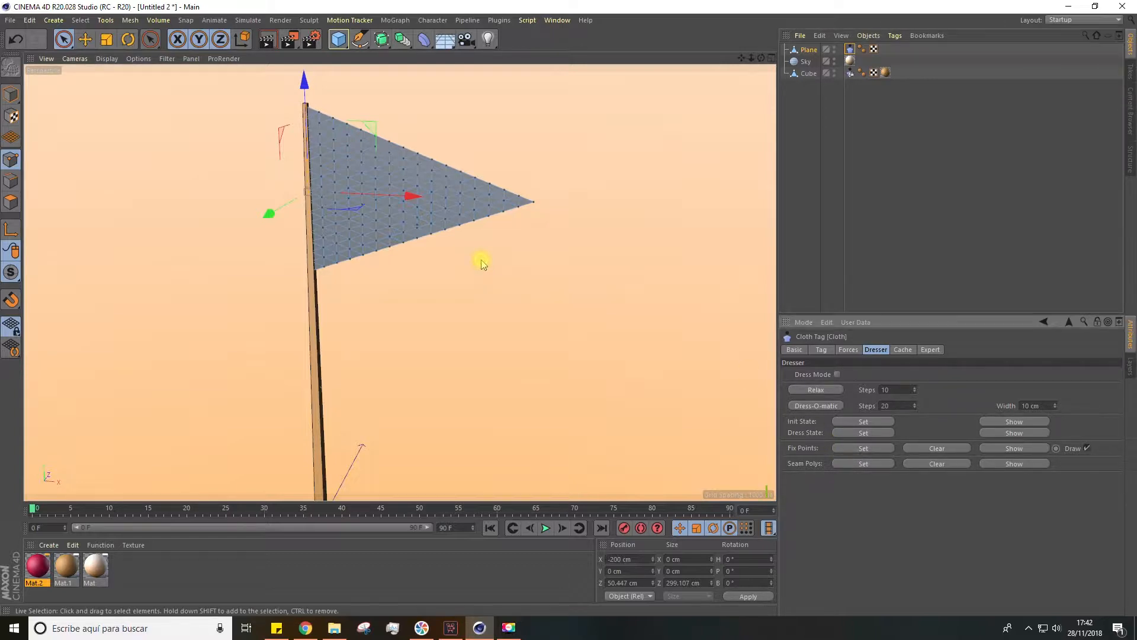
Deselect the flag, play the simulation to check how the cloth hangs from the pole, and rewind to the first frame
{"action": "scroll", "coordinate": [388, 226], "scroll_direction": "up", "scroll_amount": 3}
{"action": "scroll", "coordinate": [249, 187], "scroll_direction": "up", "scroll_amount": 3}
{"action": "scroll", "coordinate": [265, 187], "scroll_direction": "down", "scroll_amount": 5}
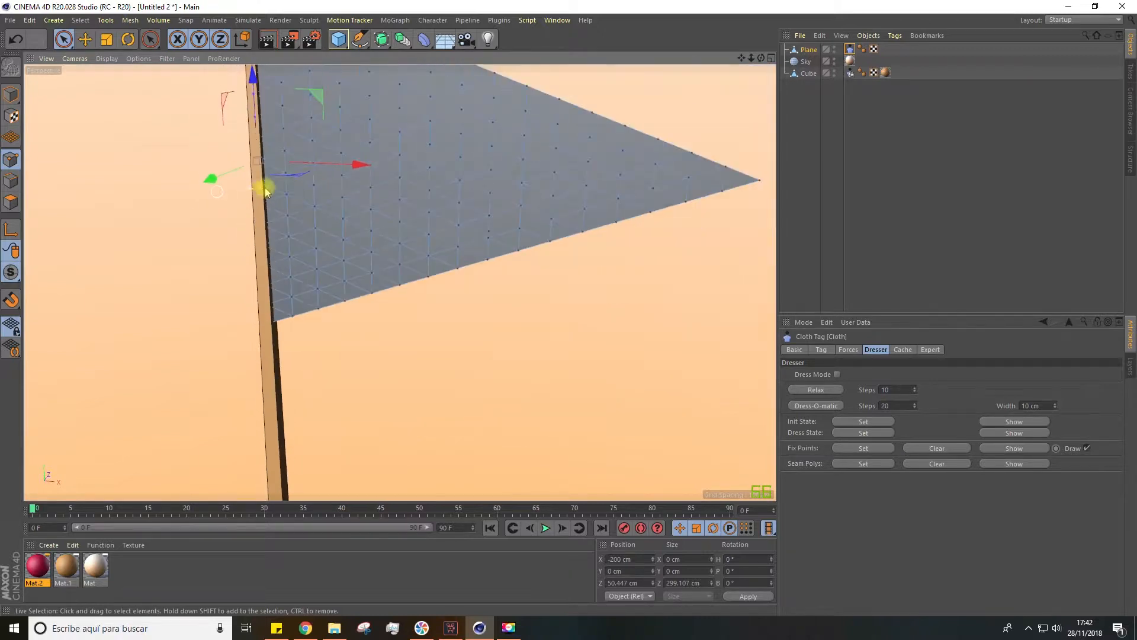
{"action": "left_click", "coordinate": [804, 109]}
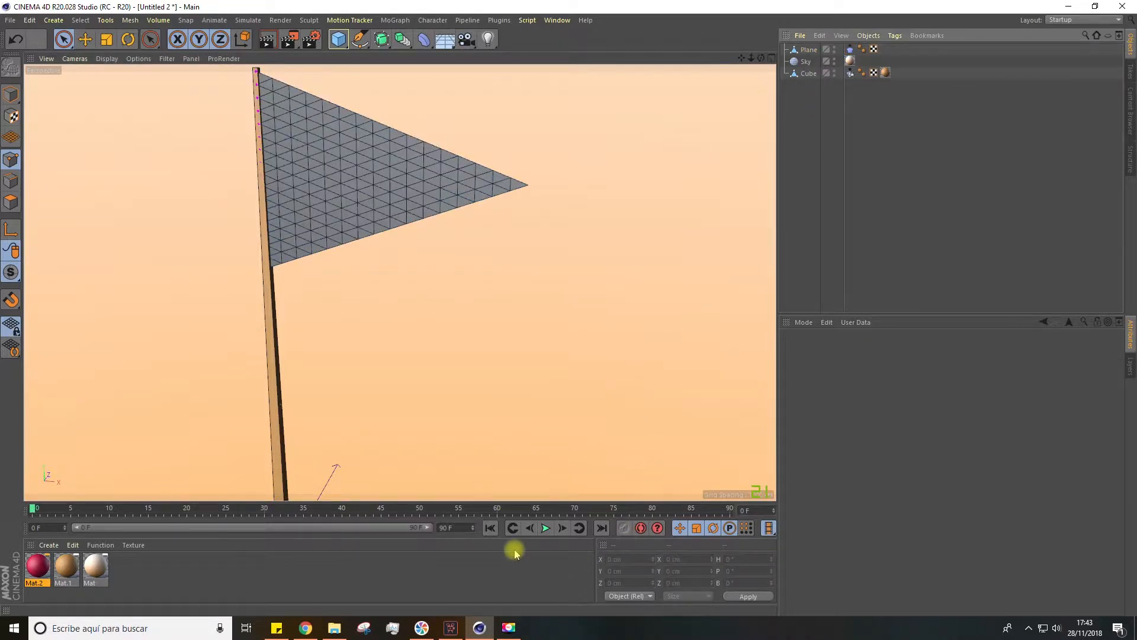
{"action": "left_click", "coordinate": [546, 528]}
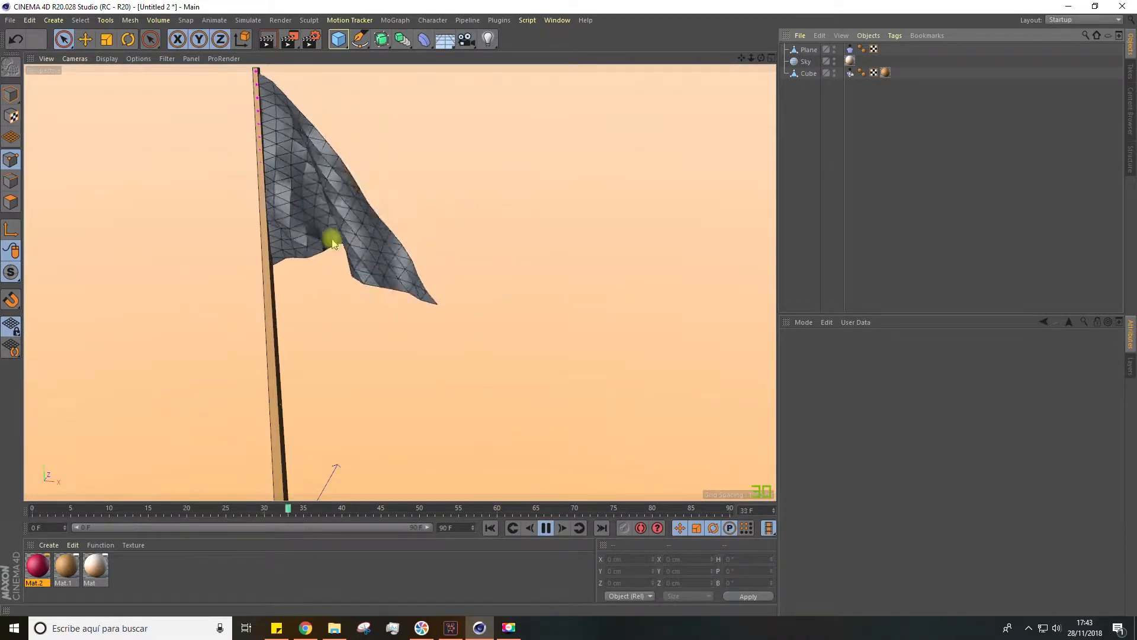
{"action": "left_click", "coordinate": [545, 528]}
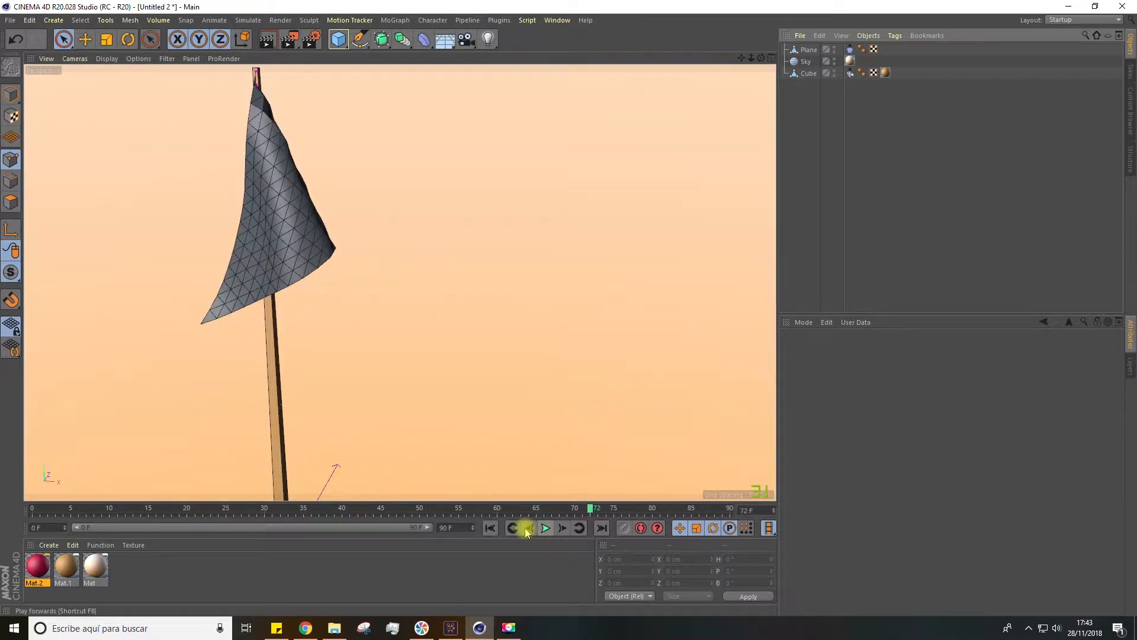
{"action": "left_click", "coordinate": [492, 529]}
Put the flag plane under a Subdivision Surface and set its type to OpenSubdiv Loop
{"action": "left_click", "coordinate": [805, 50]}
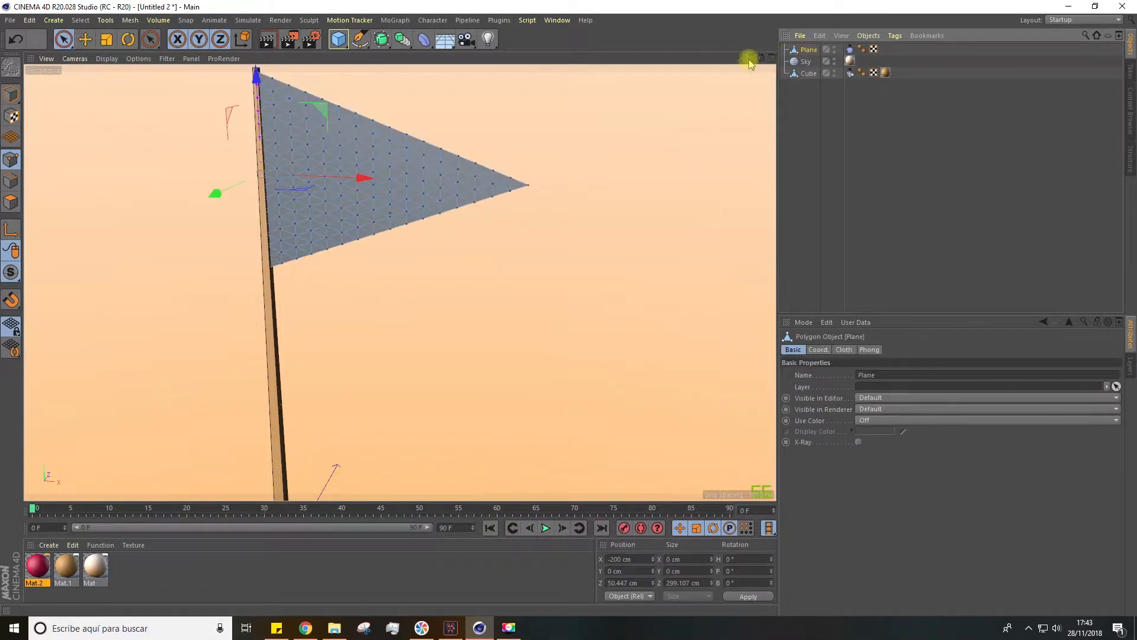
{"action": "left_click", "coordinate": [381, 40], "text": "alt"}
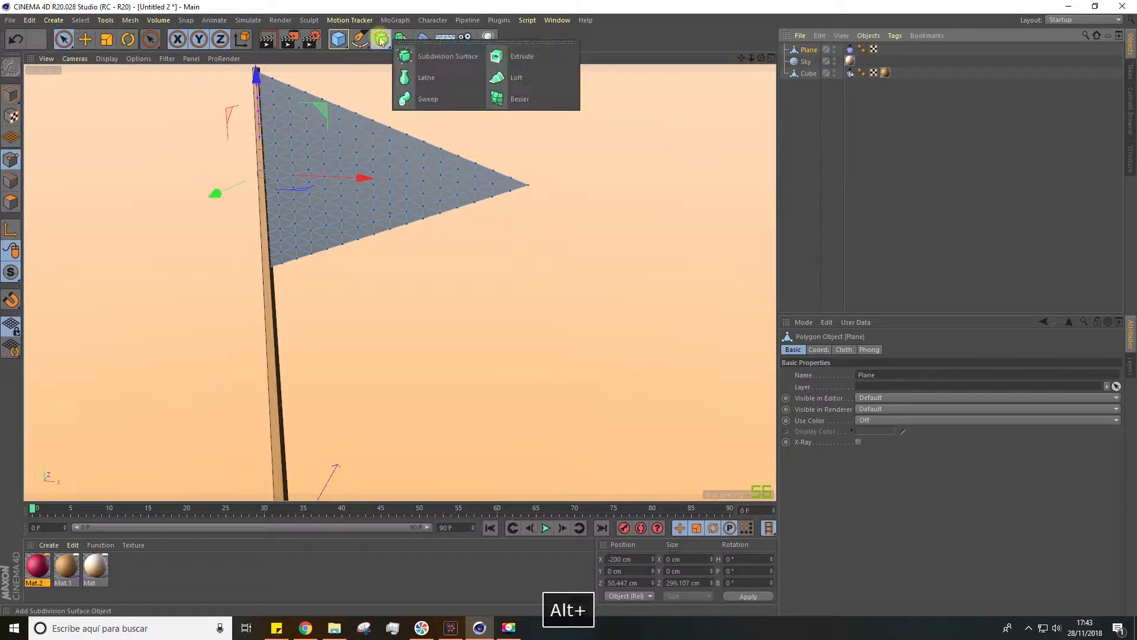
{"action": "left_click", "coordinate": [439, 56], "text": "alt"}
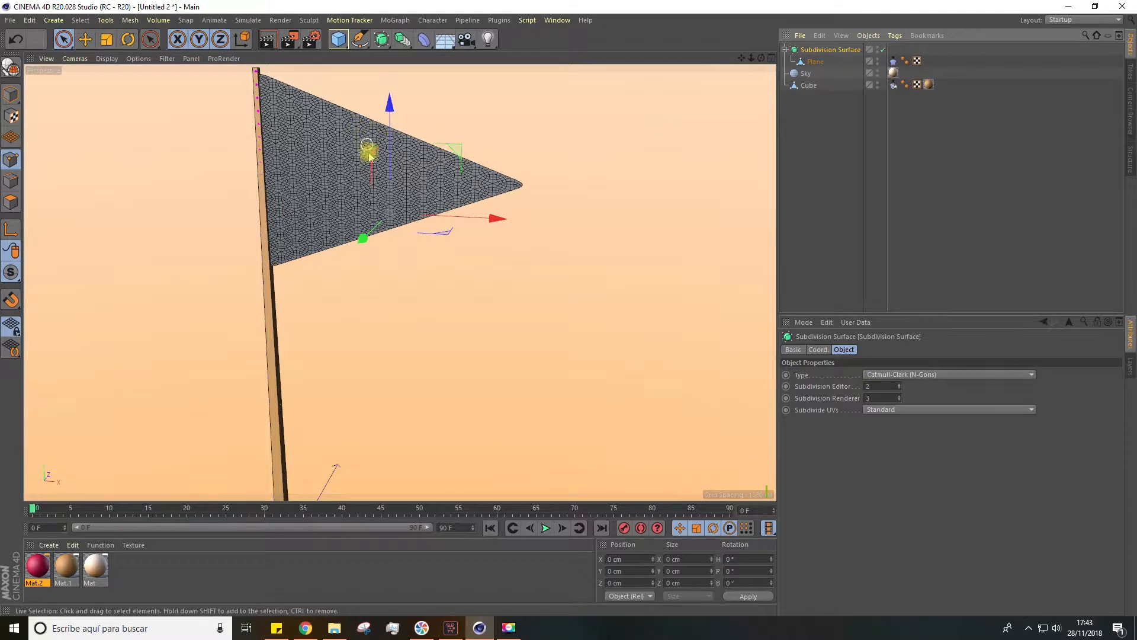
{"action": "left_click", "coordinate": [955, 376]}
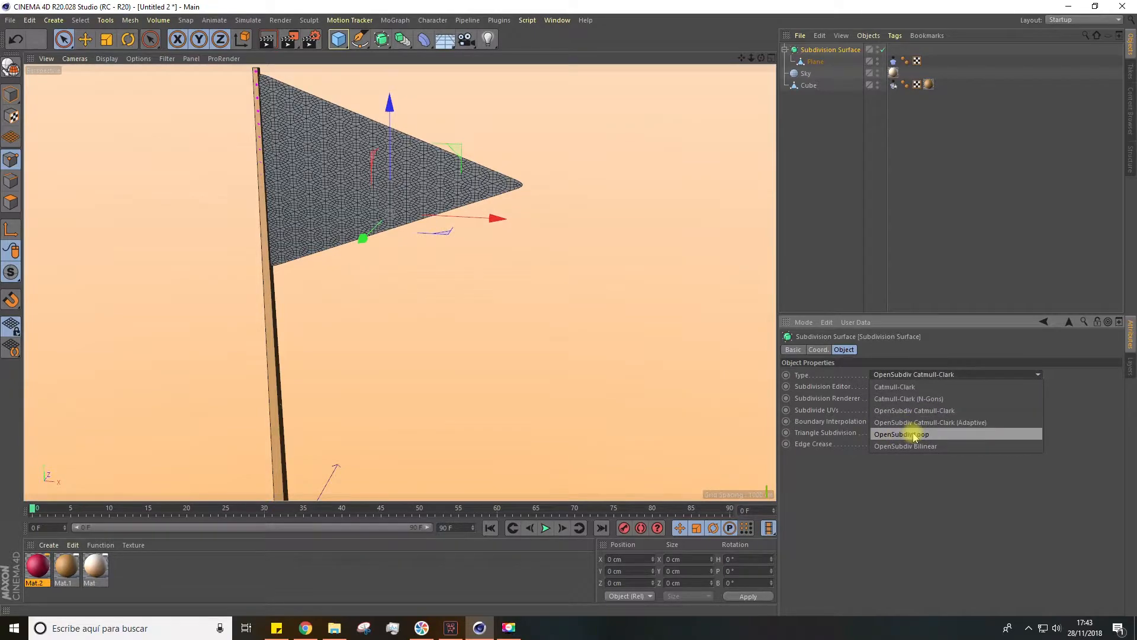
{"action": "left_click", "coordinate": [914, 436]}
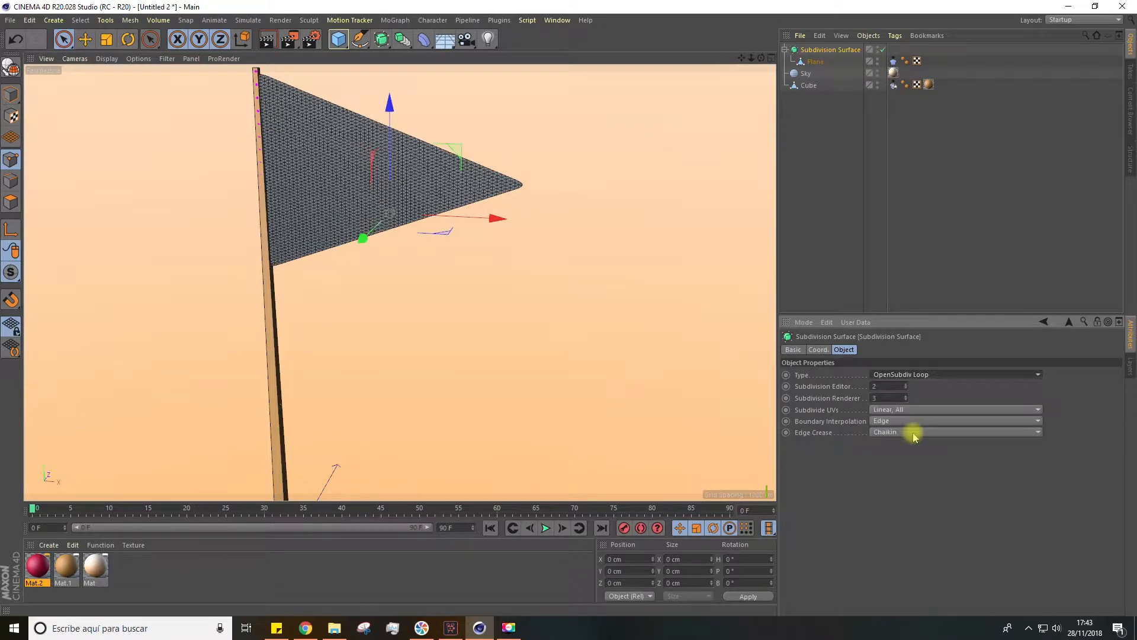
Deselect everything and play the cloth simulation to examine the smoothed flag's movement from farther away
{"action": "right_click_drag", "start_coordinate": [293, 104], "coordinate": [381, 184], "text": "alt"}
{"action": "left_click_drag", "start_coordinate": [380, 184], "coordinate": [348, 252], "text": "alt"}
{"action": "left_click", "coordinate": [822, 161]}
{"action": "scroll", "coordinate": [527, 217], "scroll_direction": "down", "scroll_amount": 3}
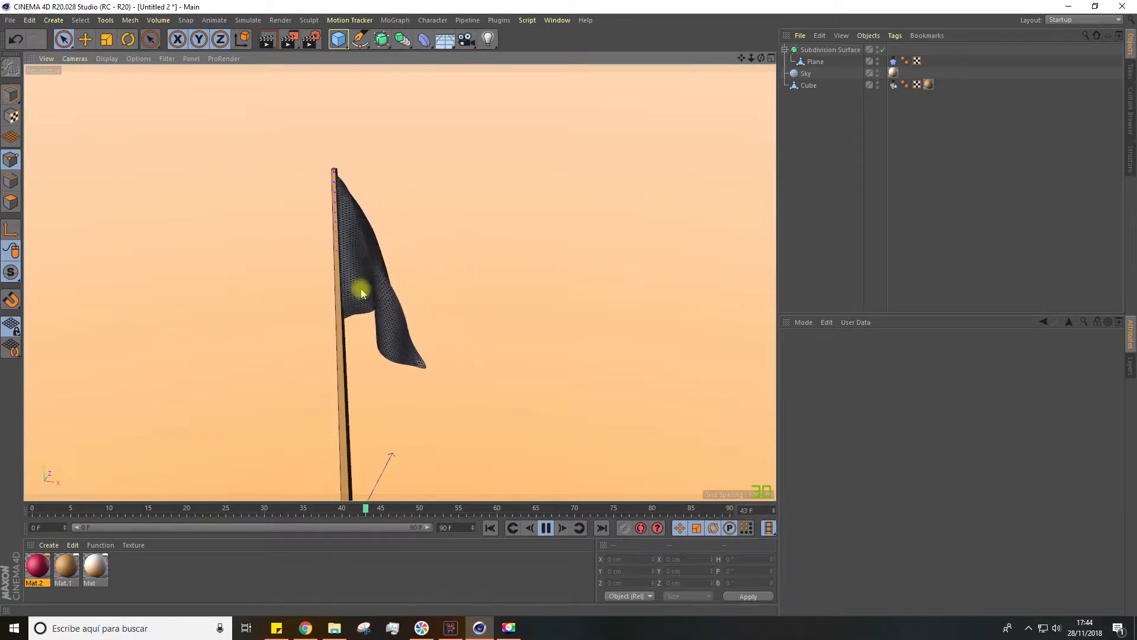
Turn on Self Repulsion in the forces of the flag's Cloth tag and set its distance to 2 cm
{"action": "left_click", "coordinate": [893, 61]}
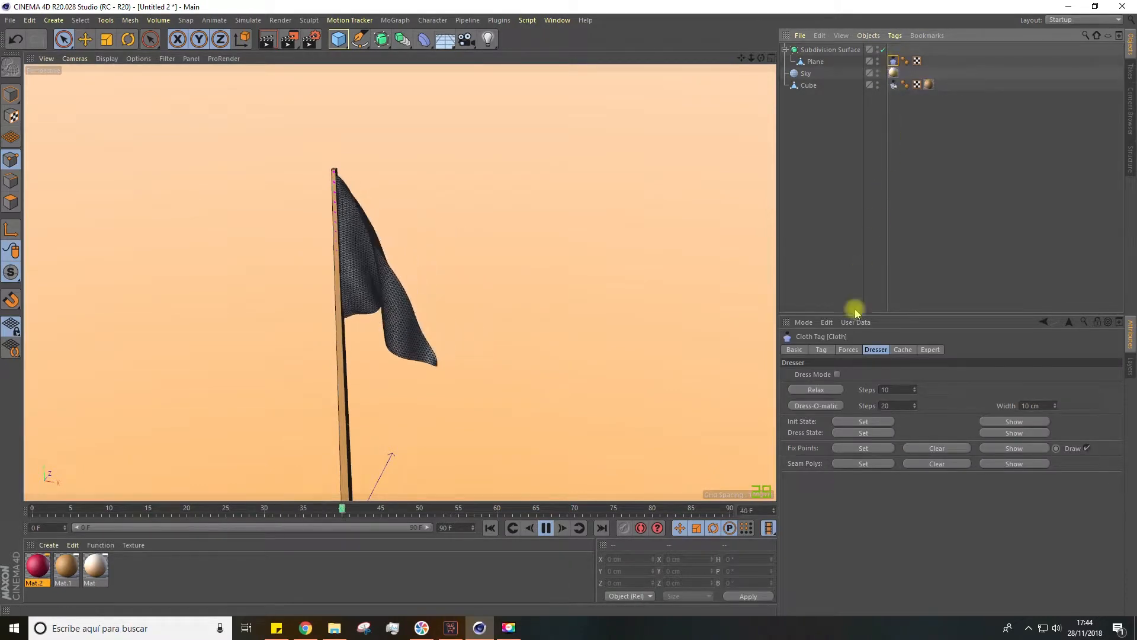
{"action": "left_click", "coordinate": [849, 350]}
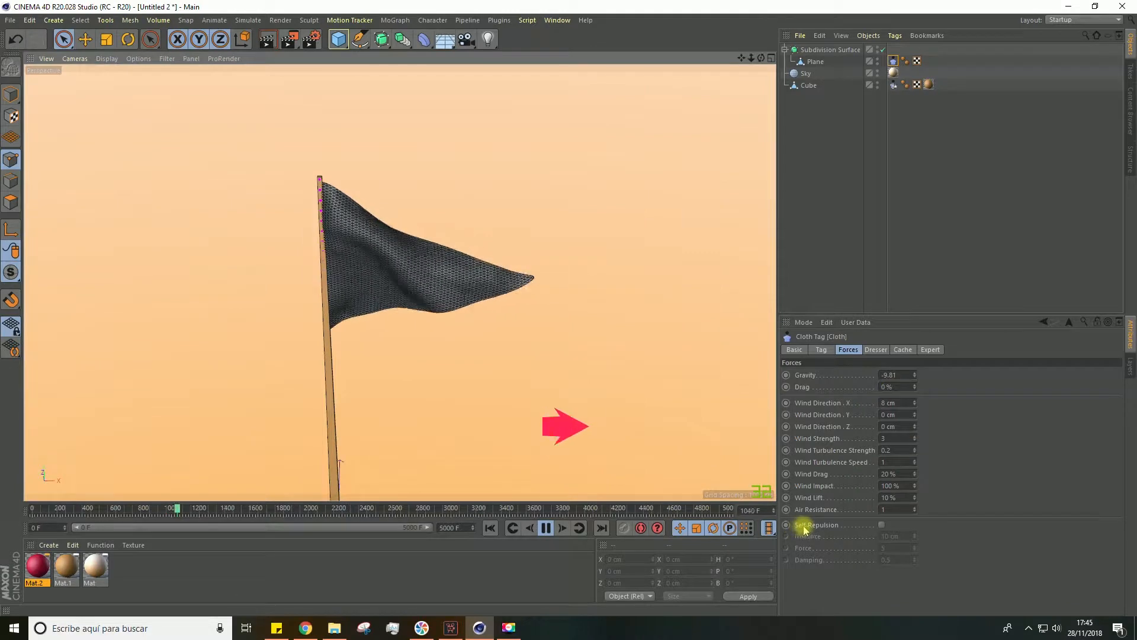
{"action": "left_click", "coordinate": [882, 526]}
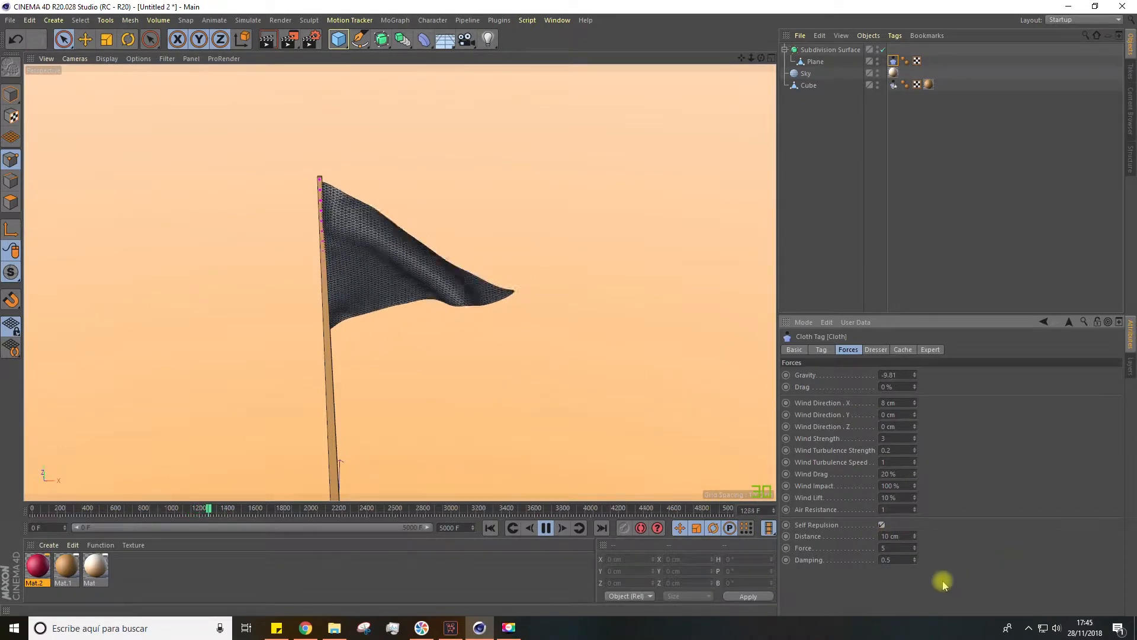
{"action": "left_click", "coordinate": [881, 536]}
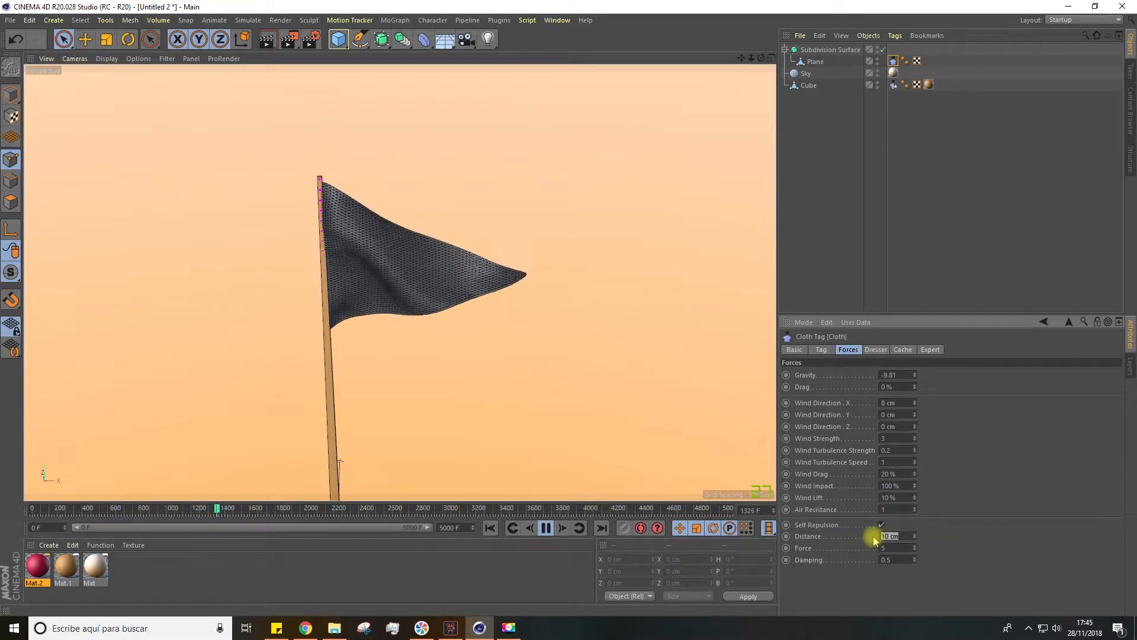
{"action": "type", "text": "2"}
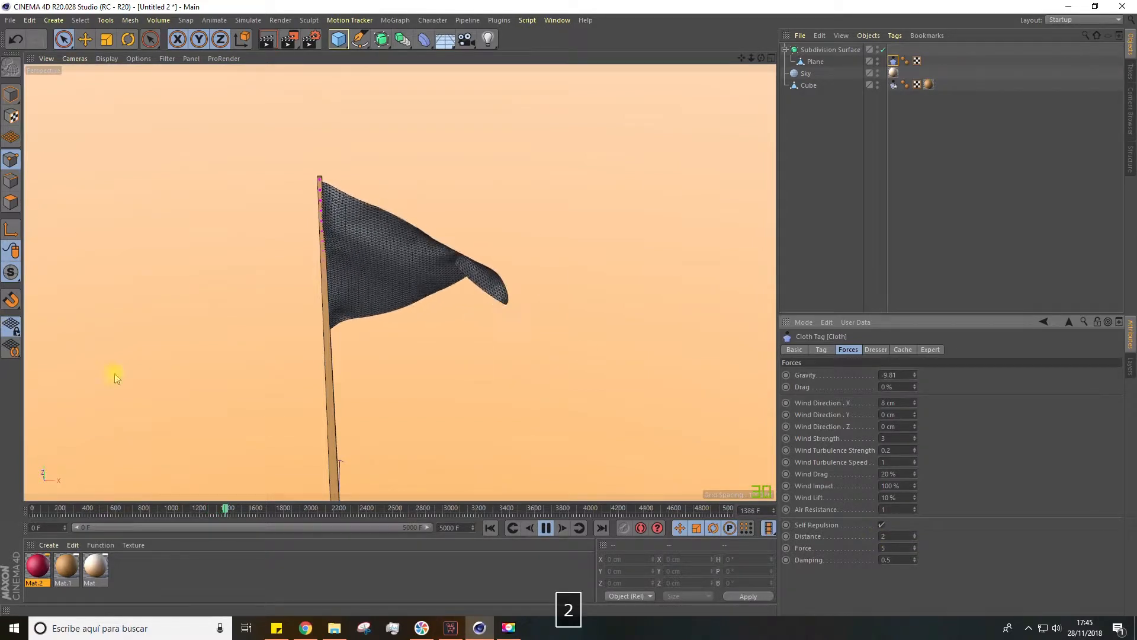
{"action": "key", "text": "Return"}
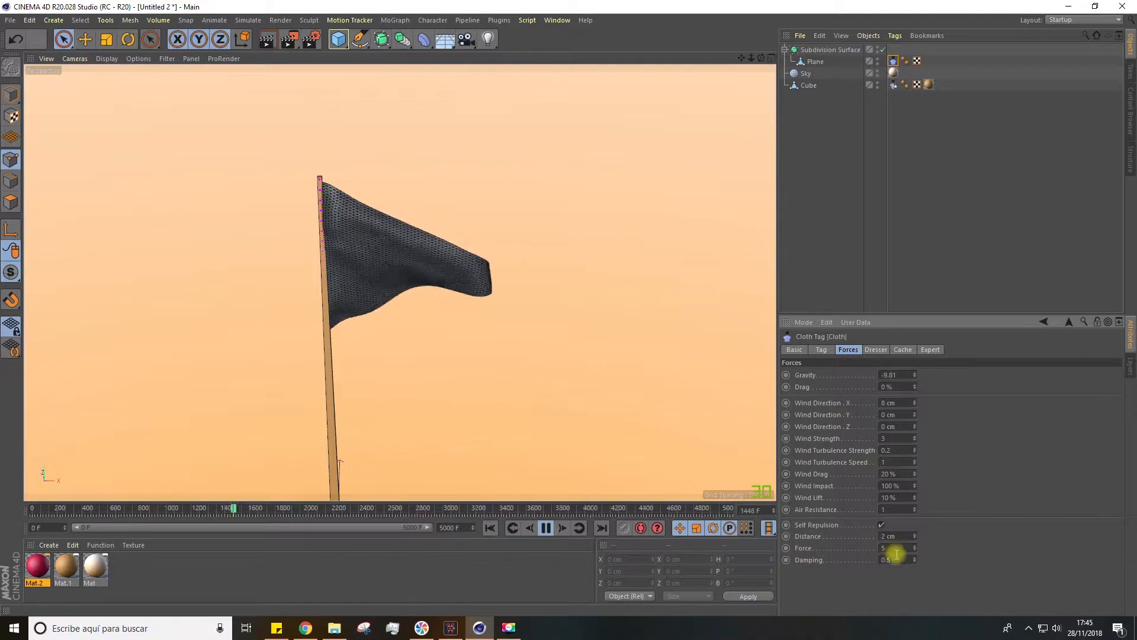
Apply the red material Mat.2 to the flag plane
{"action": "left_click_drag", "start_coordinate": [296, 127], "coordinate": [148, 414], "text": "alt"}
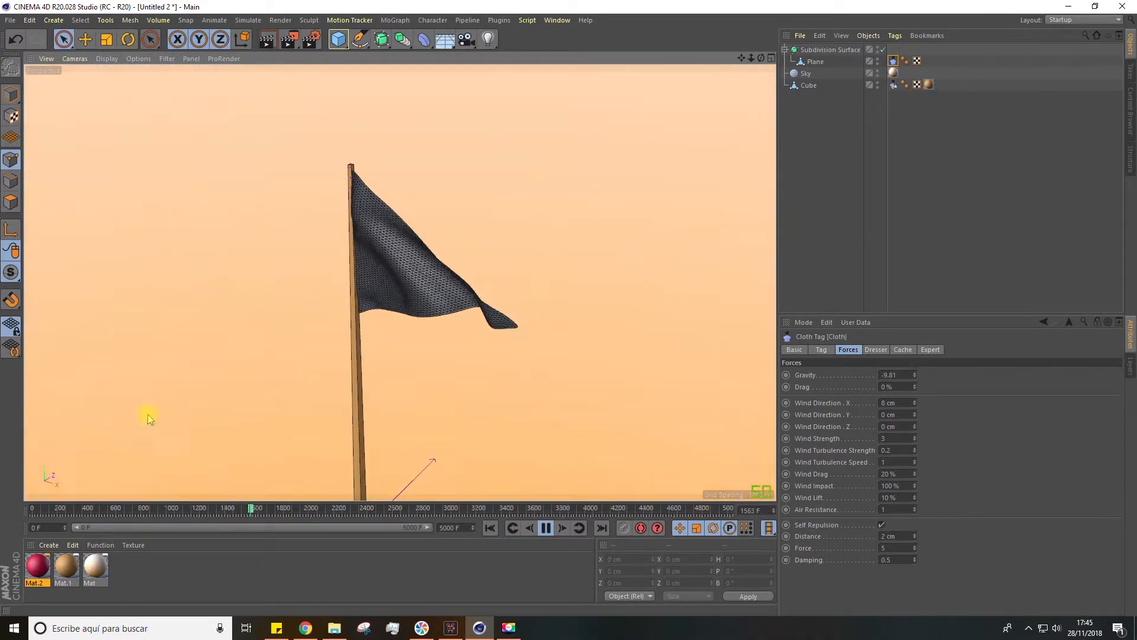
{"action": "left_click_drag", "start_coordinate": [40, 574], "coordinate": [379, 287]}
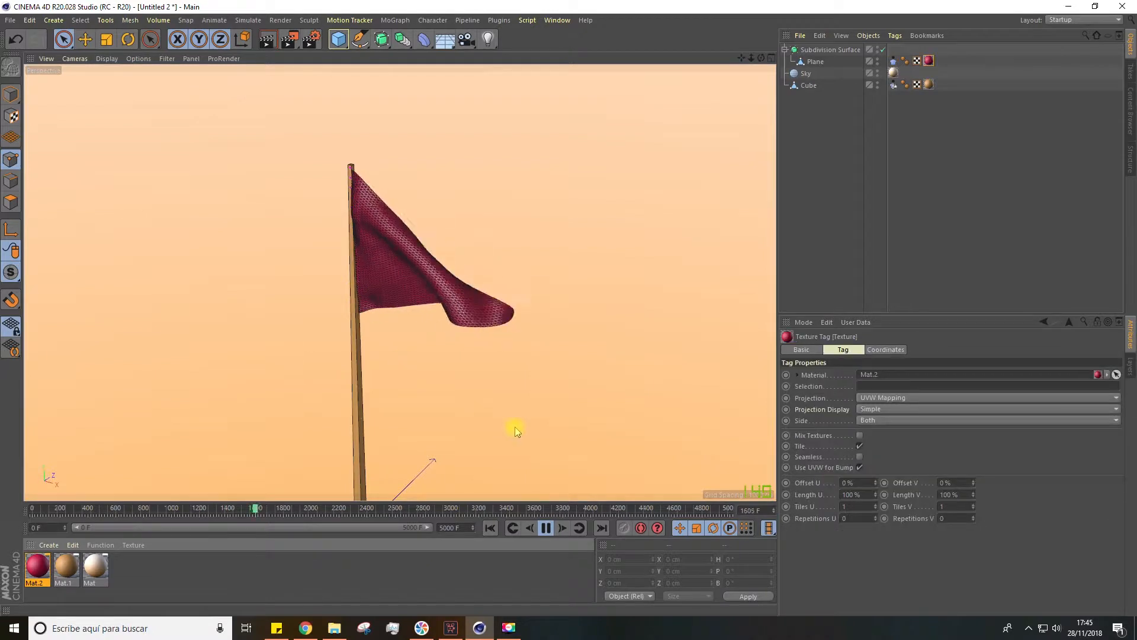
{"action": "left_click_drag", "start_coordinate": [521, 424], "coordinate": [98, 235], "text": "alt"}
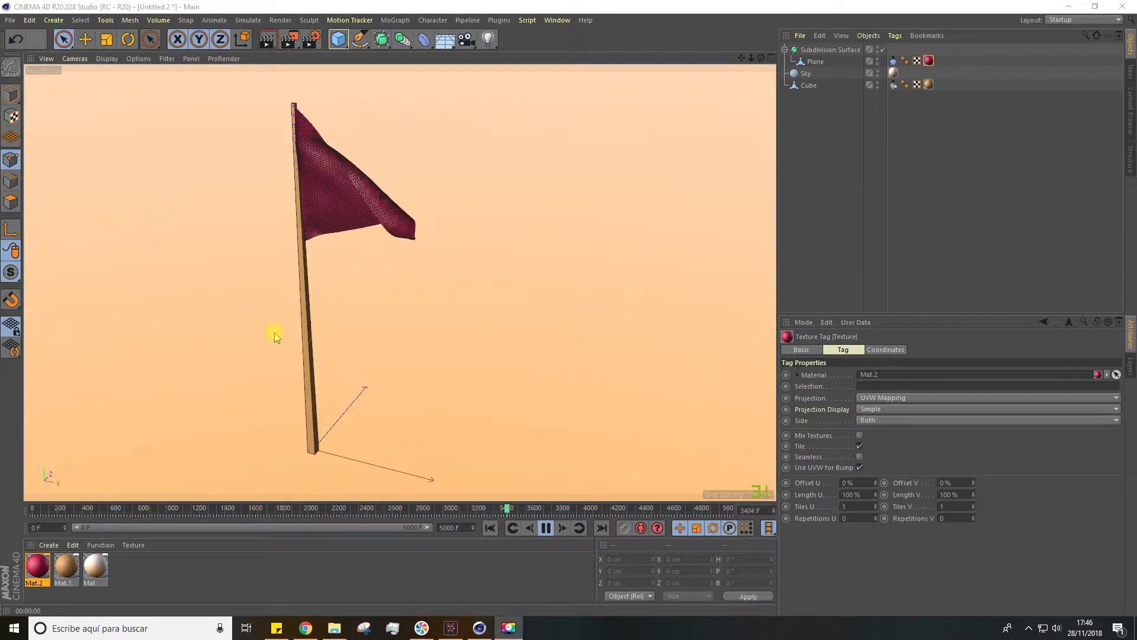
Stop the playback and examine the smoothed red flag's folds and tip up close and from several angles
{"action": "scroll", "coordinate": [409, 188], "scroll_direction": "up", "scroll_amount": 5}
{"action": "left_click_drag", "start_coordinate": [414, 186], "coordinate": [498, 486], "text": "alt"}
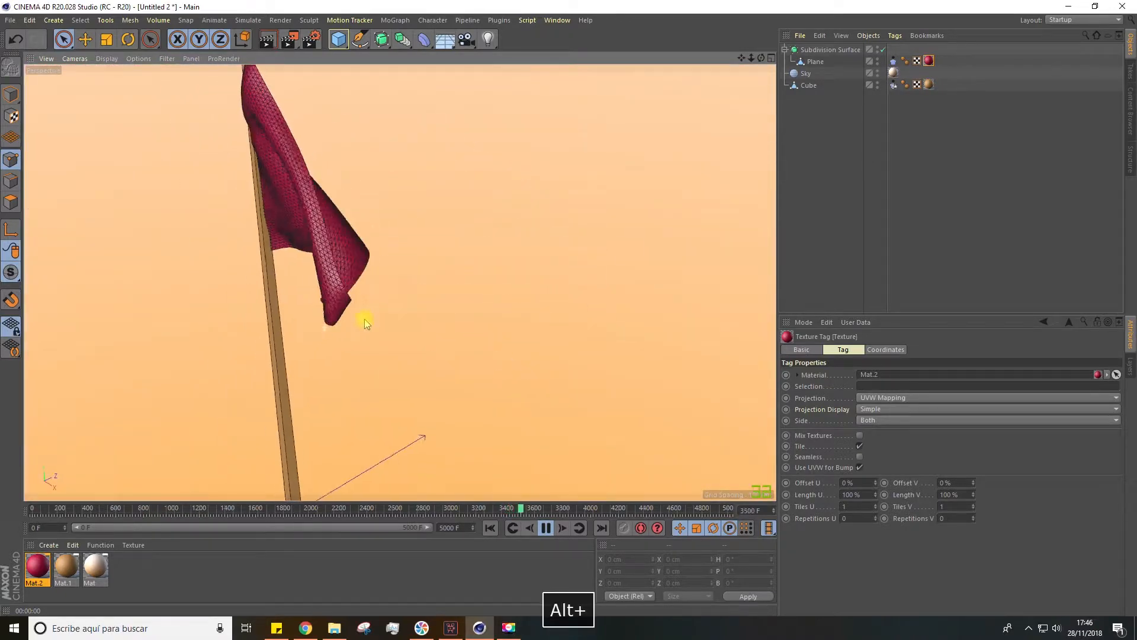
{"action": "left_click", "coordinate": [544, 527]}
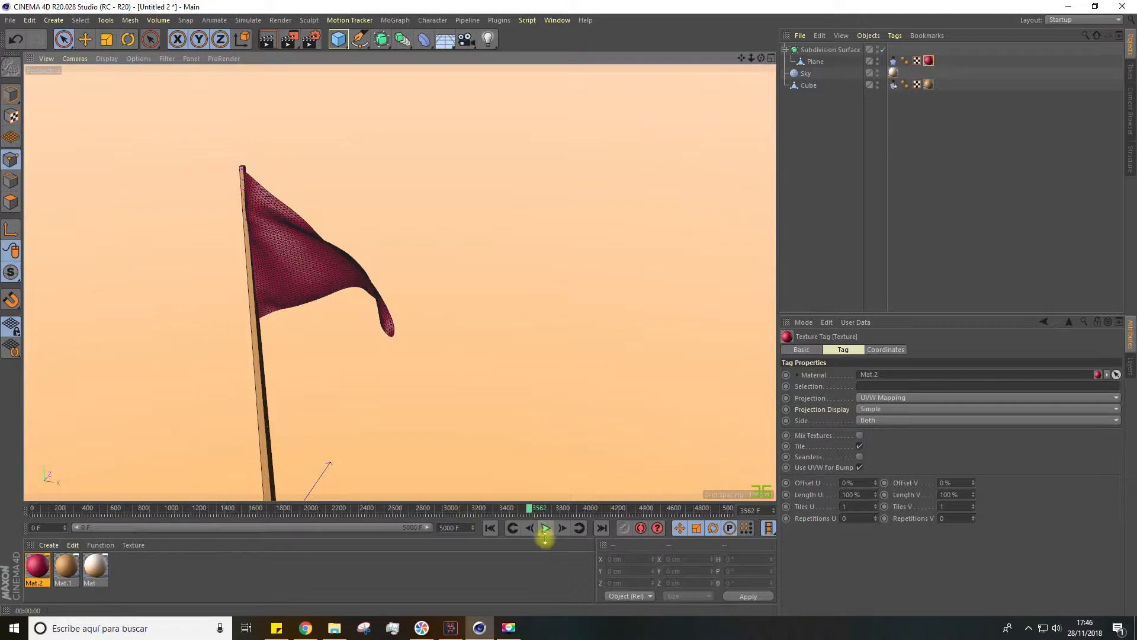
{"action": "left_click", "coordinate": [545, 528]}
{"action": "left_click", "coordinate": [545, 528]}
{"action": "left_click_drag", "start_coordinate": [438, 265], "coordinate": [299, 309], "text": "alt"}
{"action": "scroll", "coordinate": [387, 251], "scroll_direction": "up", "scroll_amount": 5}
{"action": "left_click_drag", "start_coordinate": [561, 242], "coordinate": [514, 245], "text": "alt"}
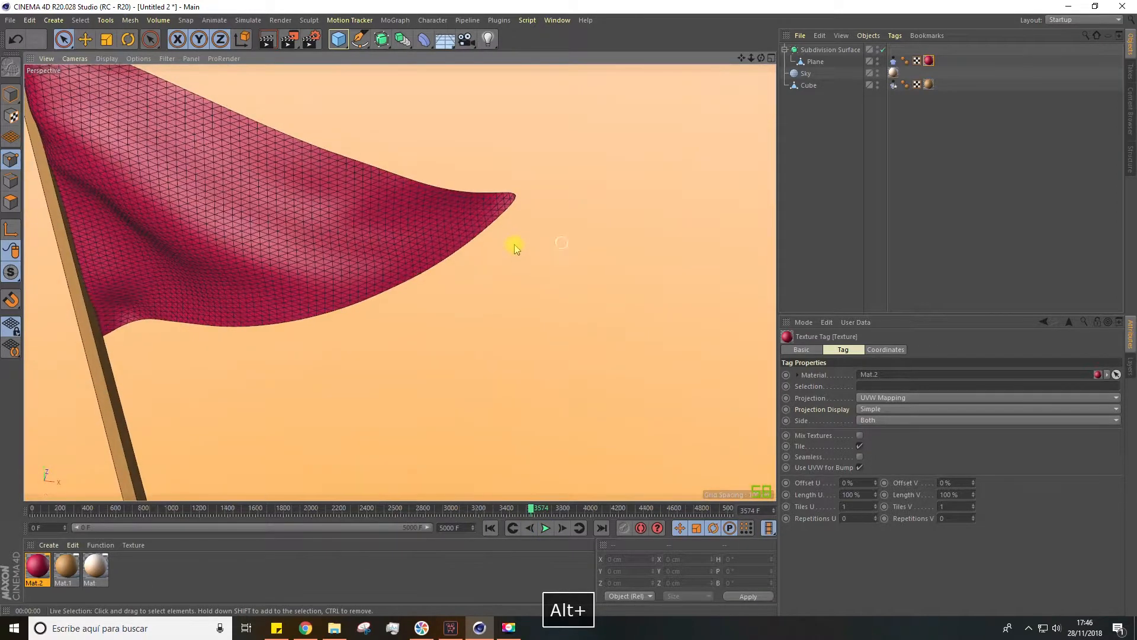
{"action": "scroll", "coordinate": [495, 267], "scroll_direction": "down", "scroll_amount": 5}
{"action": "left_click_drag", "start_coordinate": [475, 303], "coordinate": [443, 258], "text": "alt"}
{"action": "scroll", "coordinate": [521, 234], "scroll_direction": "up", "scroll_amount": 3}
Switch to the open scene Untitled 4, deselect everything, and examine the cloth draped over the sphere
{"action": "left_click", "coordinate": [557, 20]}
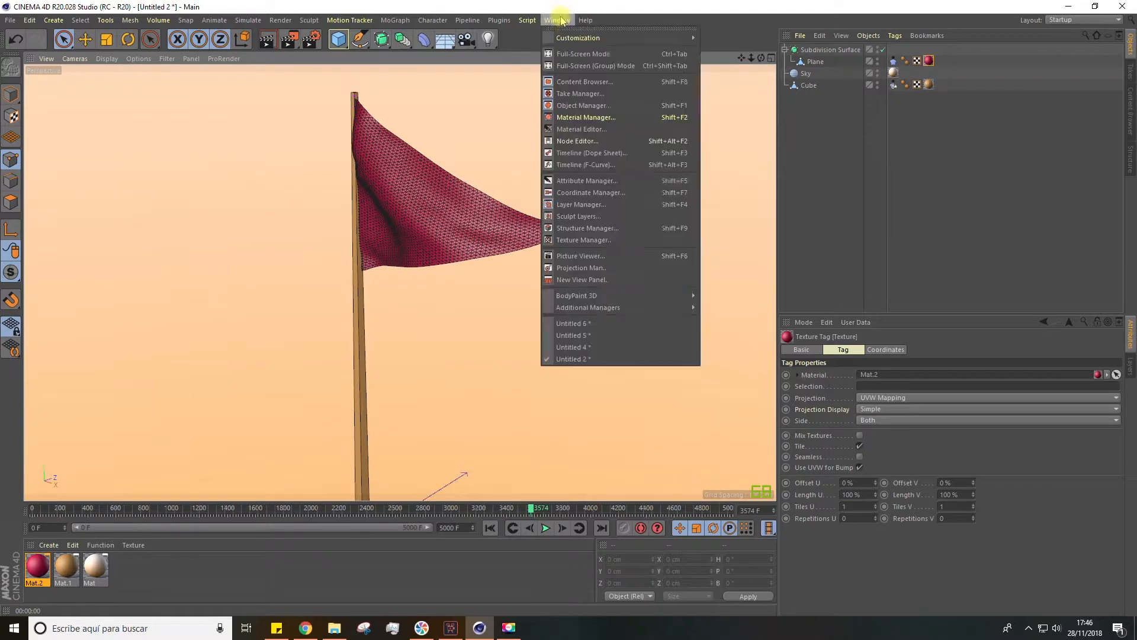
{"action": "left_click", "coordinate": [570, 335]}
{"action": "left_click", "coordinate": [557, 20]}
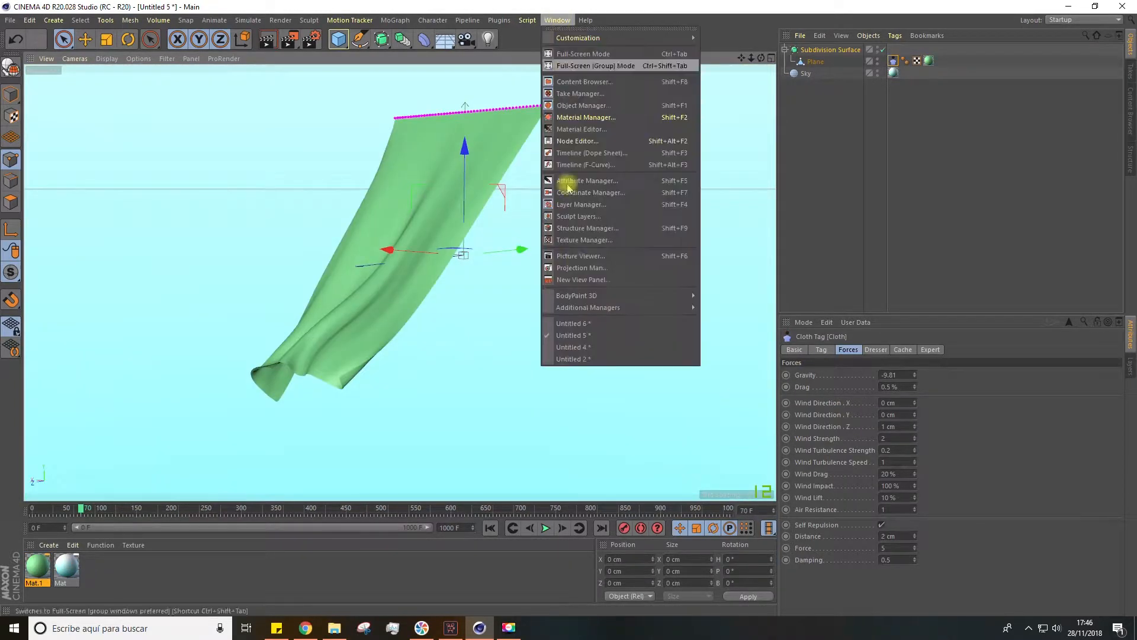
{"action": "left_click", "coordinate": [570, 326]}
{"action": "left_click_drag", "start_coordinate": [524, 310], "coordinate": [336, 275], "text": "alt"}
{"action": "left_click_drag", "start_coordinate": [319, 371], "coordinate": [290, 155], "text": "alt"}
{"action": "mouse_move", "coordinate": [404, 212]}
{"action": "left_mouse_down", "text": "alt"}
{"action": "mouse_move", "coordinate": [393, 158]}
{"action": "mouse_move", "coordinate": [390, 207]}
{"action": "left_mouse_up", "text": "alt"}
{"action": "left_click_drag", "start_coordinate": [399, 293], "coordinate": [449, 273], "text": "alt"}
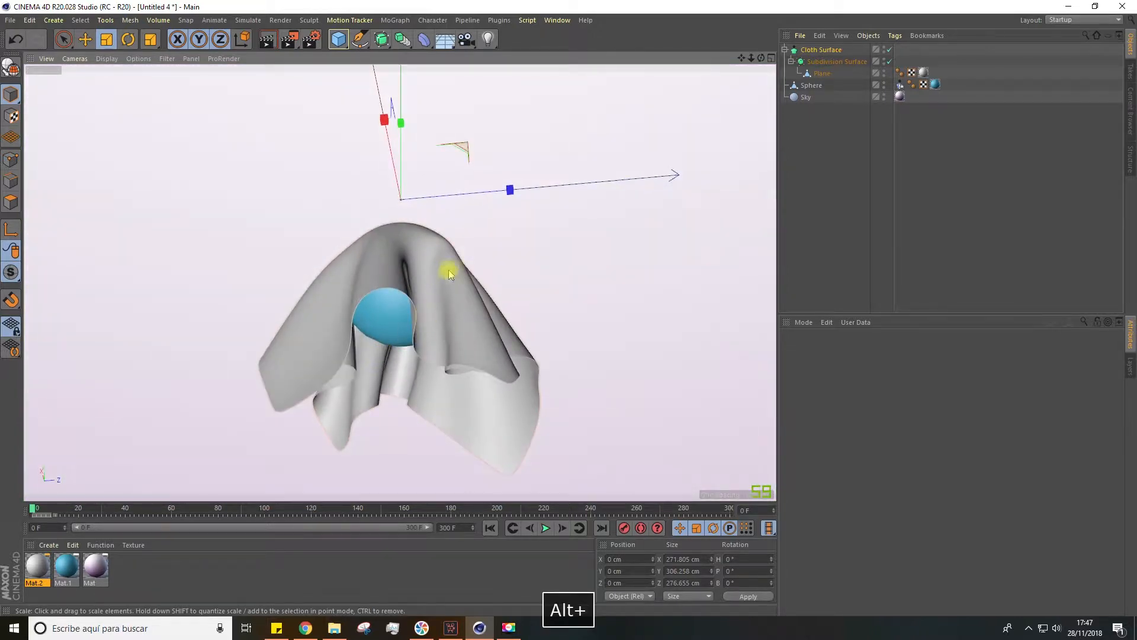
{"action": "left_click", "coordinate": [803, 280]}
{"action": "left_click_drag", "start_coordinate": [421, 223], "coordinate": [417, 332], "text": "alt"}
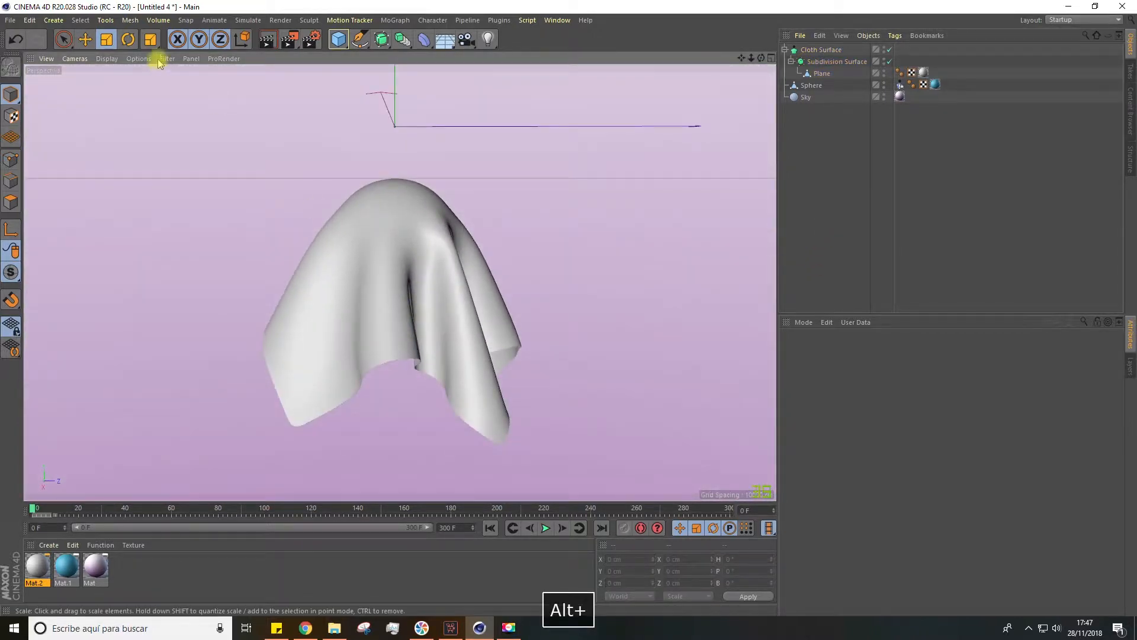
Try moving the draped Cloth Surface upward with the Move tool, and undo the move
{"action": "left_click", "coordinate": [84, 39]}
{"action": "left_click", "coordinate": [394, 224]}
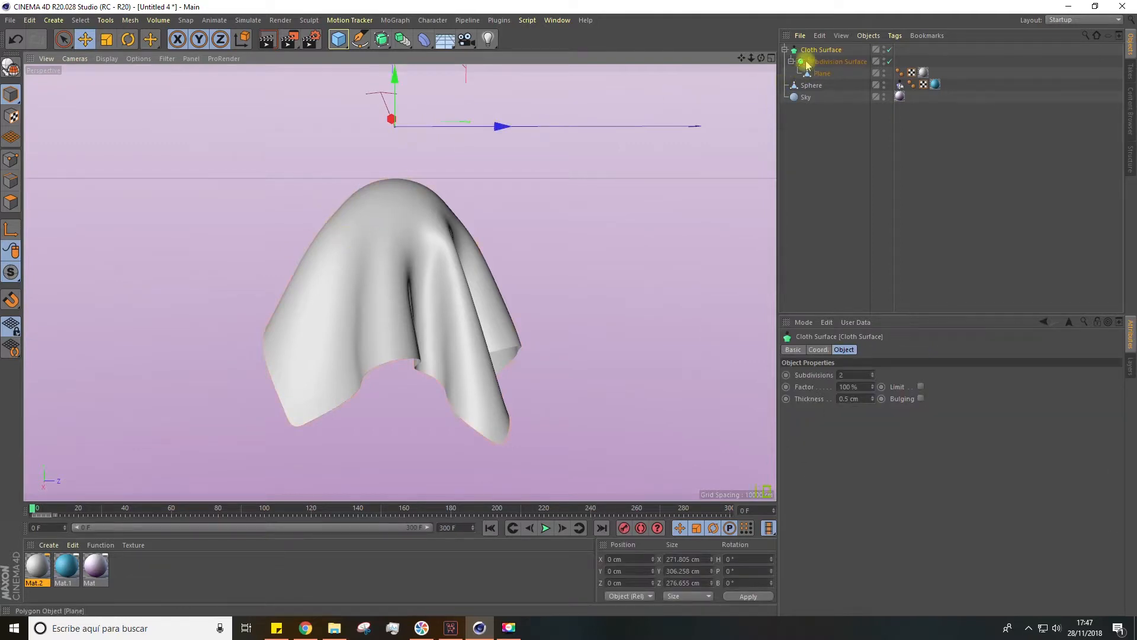
{"action": "scroll", "coordinate": [439, 183], "scroll_direction": "down", "scroll_amount": 5}
{"action": "left_click_drag", "start_coordinate": [426, 139], "coordinate": [453, 185], "text": "alt"}
{"action": "mouse_move", "coordinate": [409, 99]}
{"action": "left_mouse_down"}
{"action": "mouse_move", "coordinate": [408, 23]}
{"action": "mouse_move", "coordinate": [403, 83]}
{"action": "left_mouse_up"}
{"action": "key", "text": "ctrl+z"}
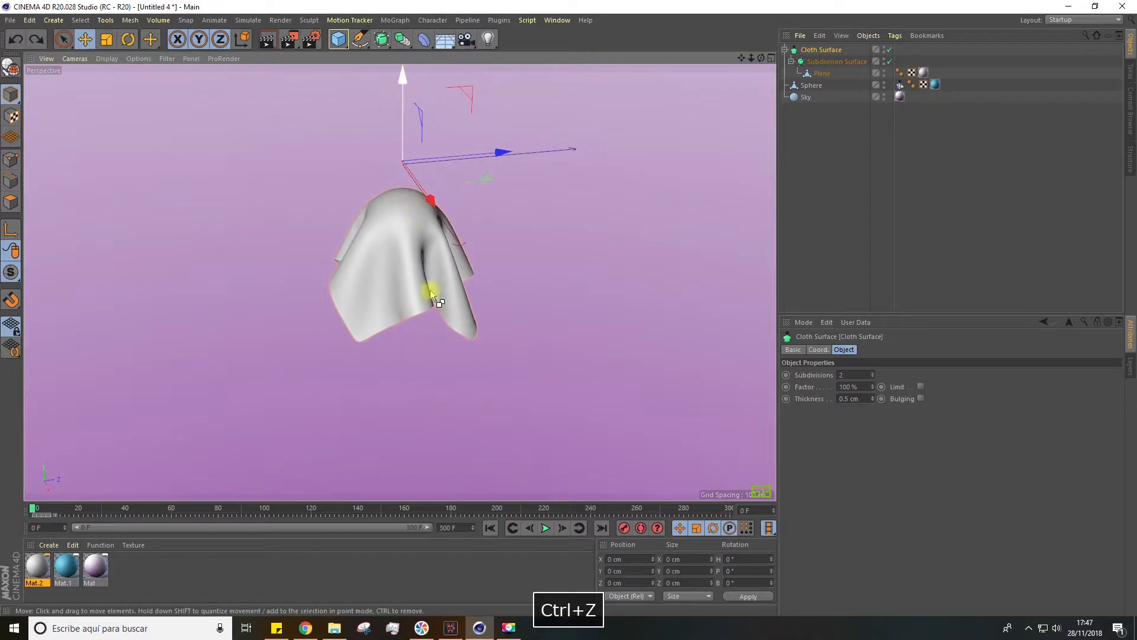
Inspect the draped cloth's thickness from beneath, and delete the Cloth Surface together with its child objects
{"action": "scroll", "coordinate": [428, 290], "scroll_direction": "up", "scroll_amount": 3}
{"action": "scroll", "coordinate": [413, 295], "scroll_direction": "up", "scroll_amount": 3}
{"action": "scroll", "coordinate": [428, 326], "scroll_direction": "up", "scroll_amount": 5}
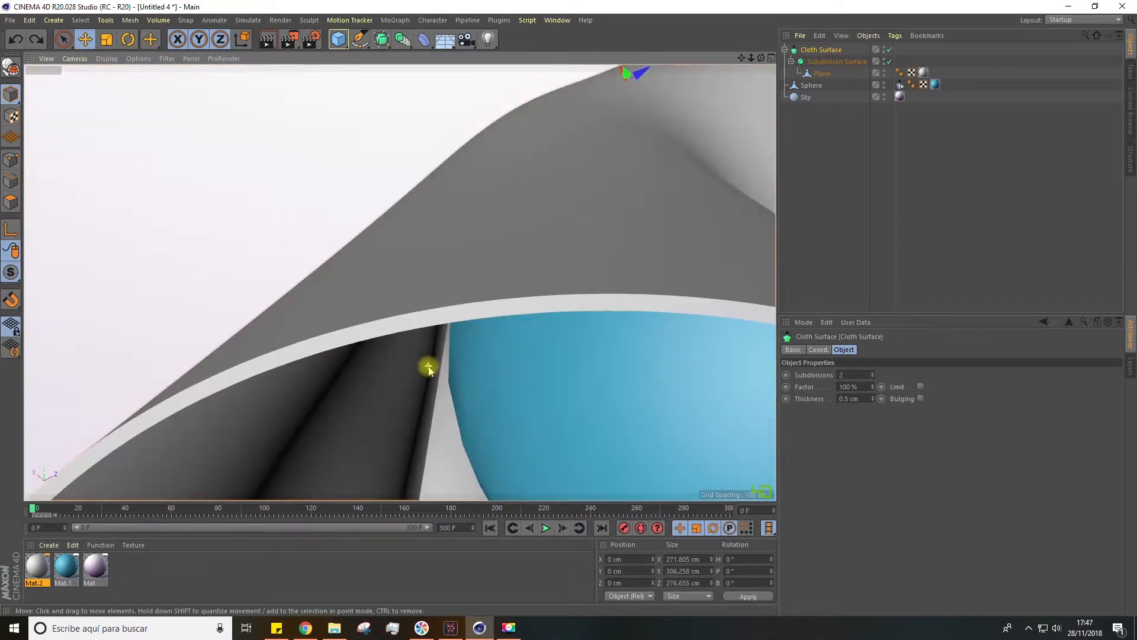
{"action": "left_click_drag", "start_coordinate": [429, 368], "coordinate": [389, 233], "text": "alt"}
{"action": "scroll", "coordinate": [525, 316], "scroll_direction": "down", "scroll_amount": 5}
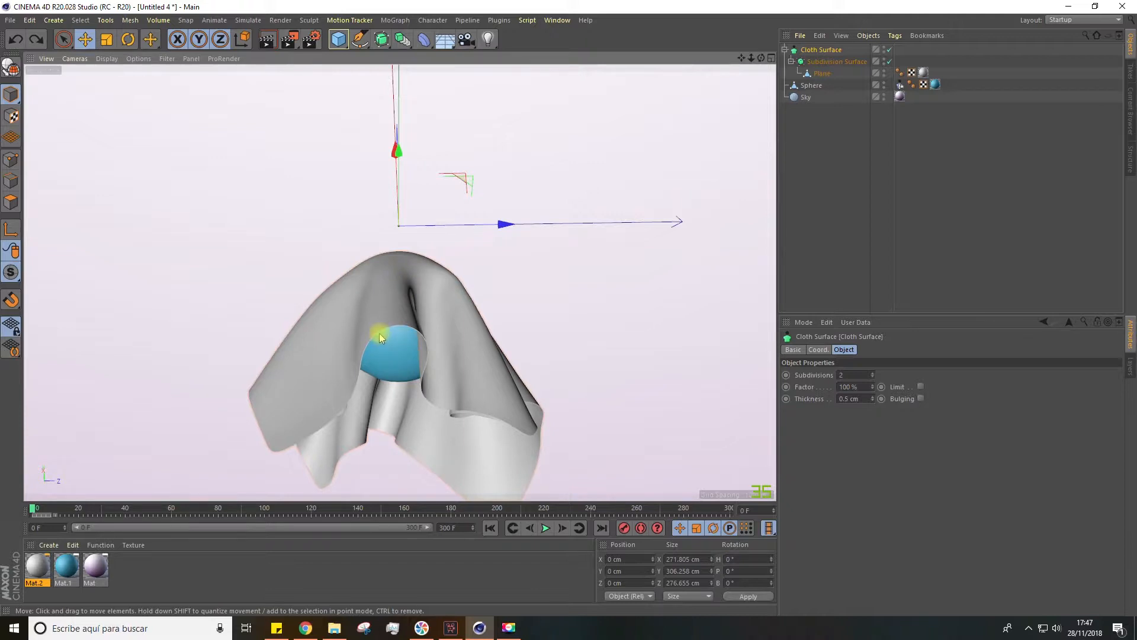
{"action": "left_click_drag", "start_coordinate": [394, 336], "coordinate": [470, 394], "text": "alt"}
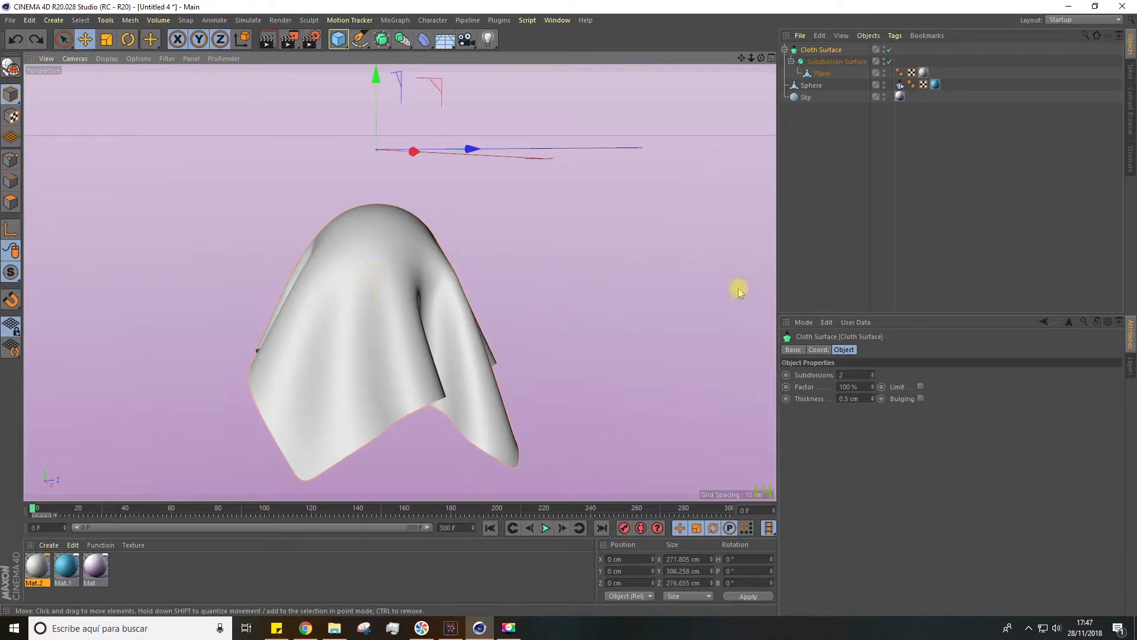
{"action": "left_click", "coordinate": [820, 127]}
{"action": "left_click", "coordinate": [823, 51]}
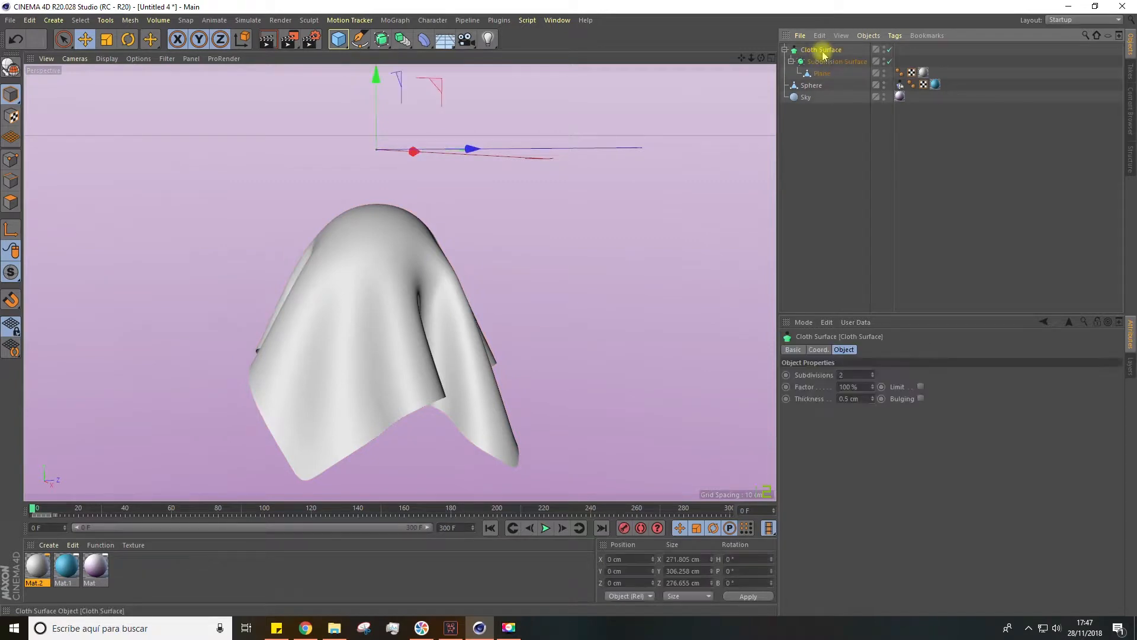
{"action": "key", "text": "Delete"}
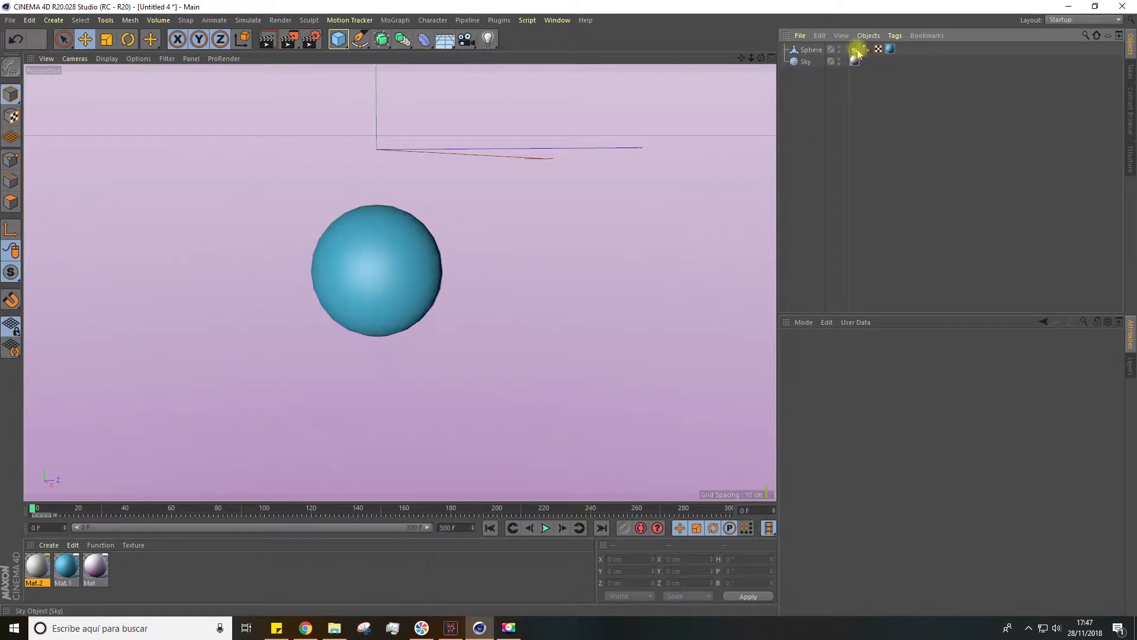
Select the sphere and set the viewport display to shading with polygon lines
{"action": "left_click", "coordinate": [807, 49]}
{"action": "right_click", "coordinate": [809, 50]}
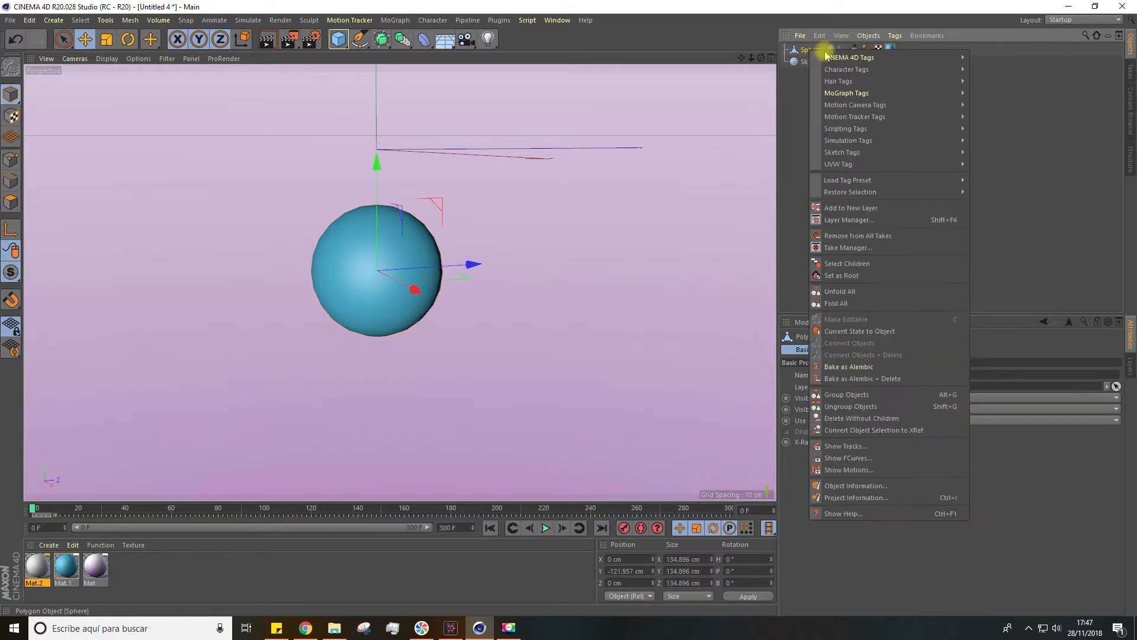
{"action": "left_click", "coordinate": [801, 100]}
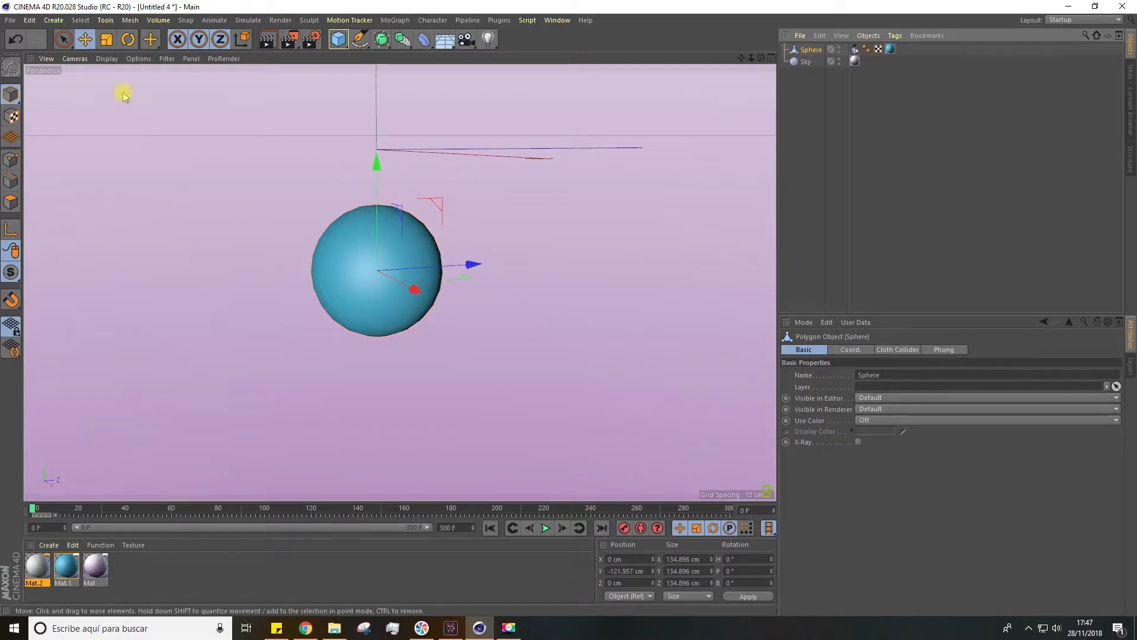
{"action": "left_click", "coordinate": [107, 58]}
{"action": "left_click", "coordinate": [116, 82]}
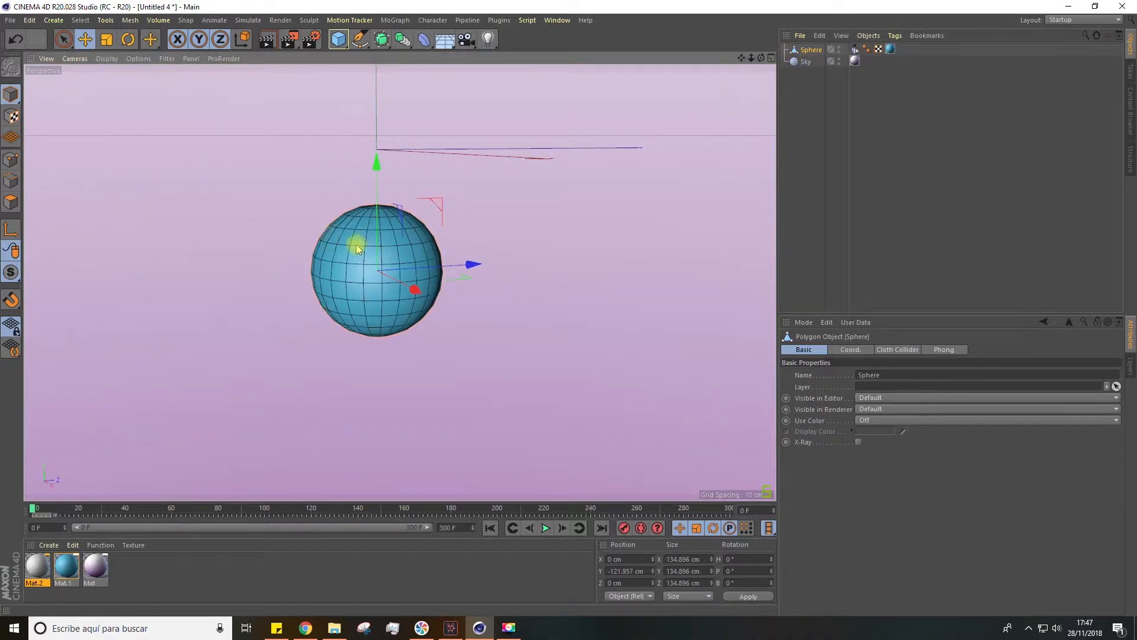
Find the Cloth Collider among the simulation tags and examine the settings of the sphere's collider tag
{"action": "right_click", "coordinate": [812, 49]}
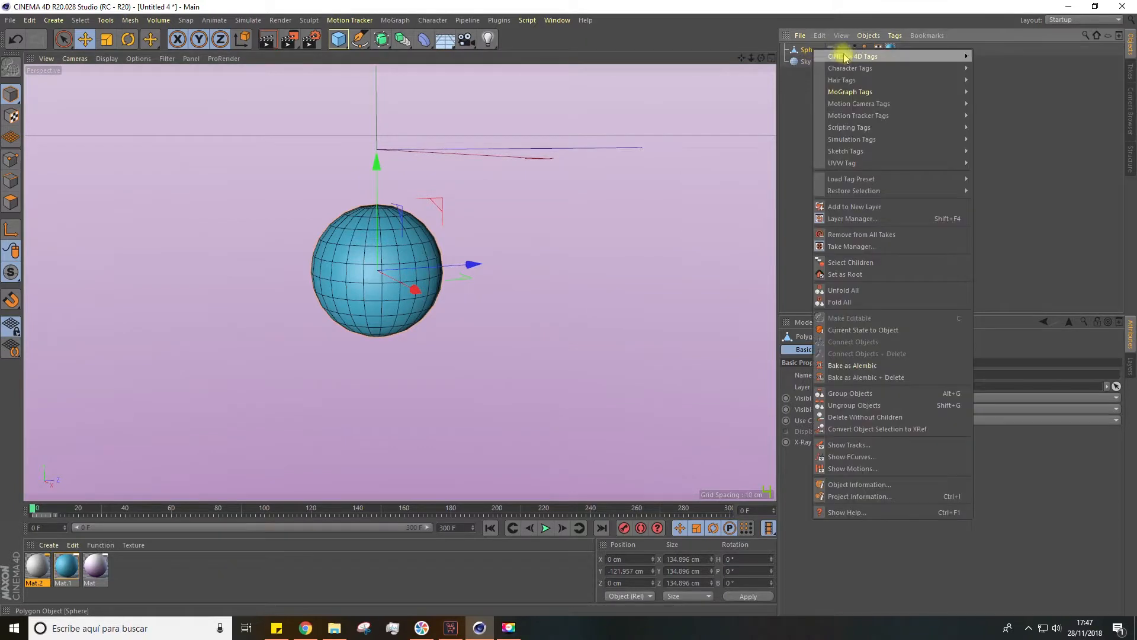
{"action": "mouse_move", "coordinate": [859, 139]}
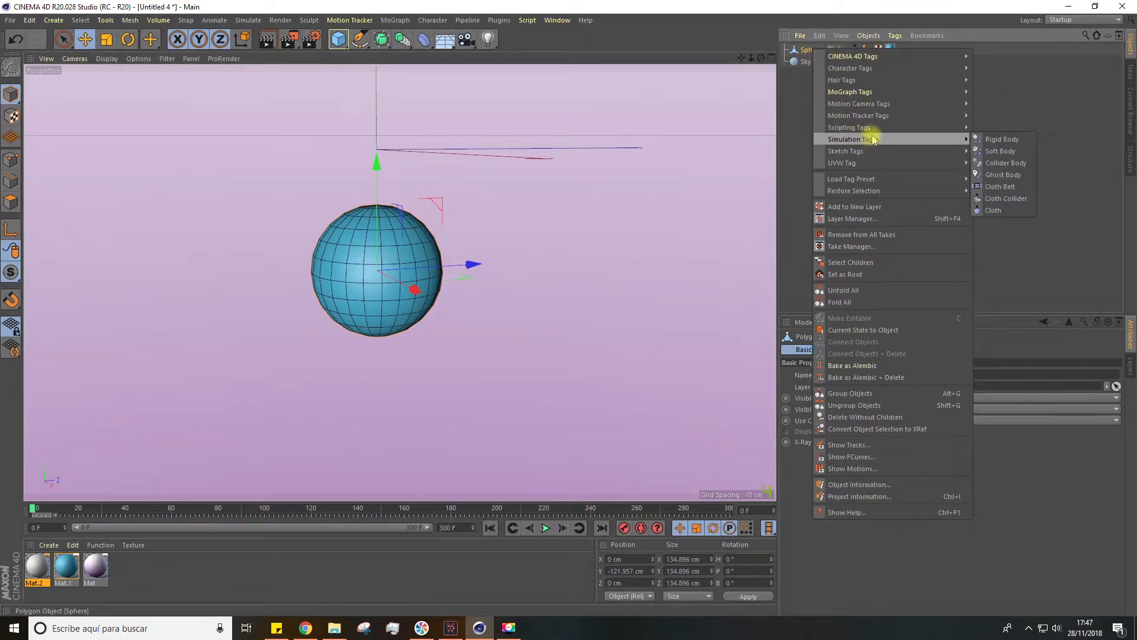
{"action": "left_click", "coordinate": [1012, 200]}
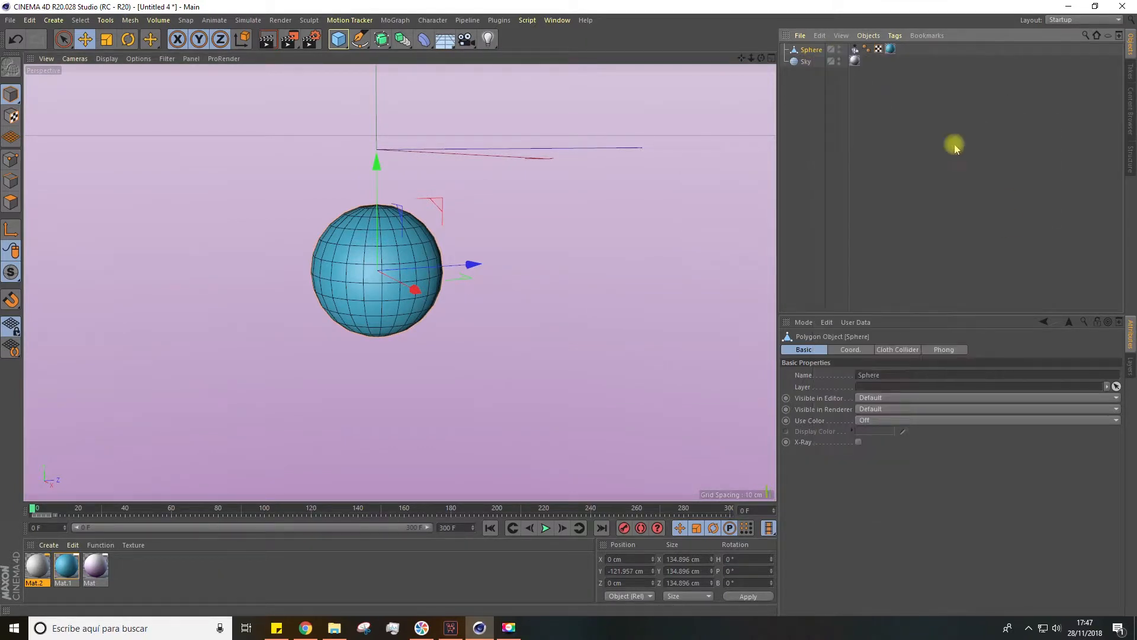
{"action": "left_click", "coordinate": [856, 50]}
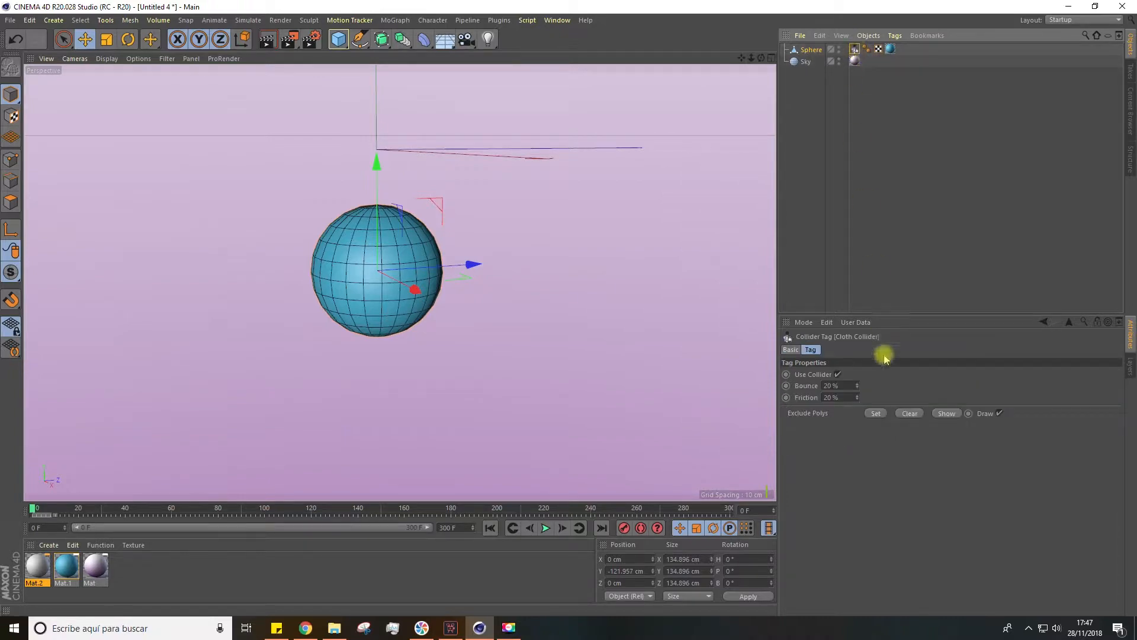
{"action": "left_click", "coordinate": [877, 254]}
Add a plane above the sphere and set its width and height segments to 50 each
{"action": "left_click_drag", "start_coordinate": [338, 39], "coordinate": [436, 76]}
{"action": "left_click_drag", "start_coordinate": [399, 236], "coordinate": [353, 190], "text": "alt"}
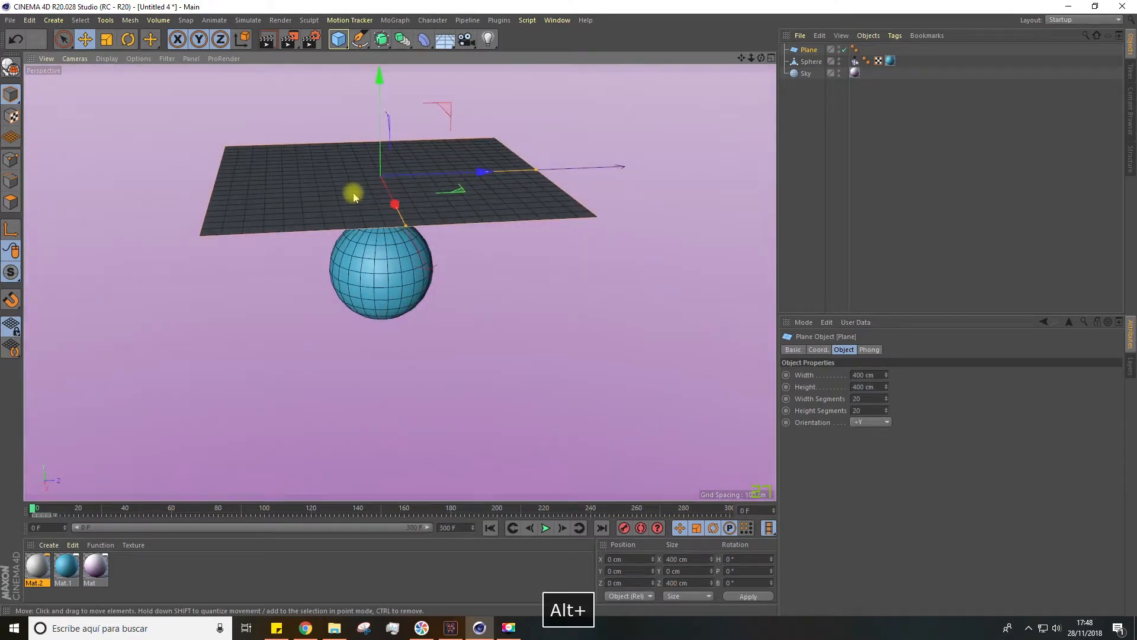
{"action": "left_click", "coordinate": [868, 398]}
{"action": "type", "text": "50"}
{"action": "key", "text": "Tab"}
{"action": "type", "text": "5"}
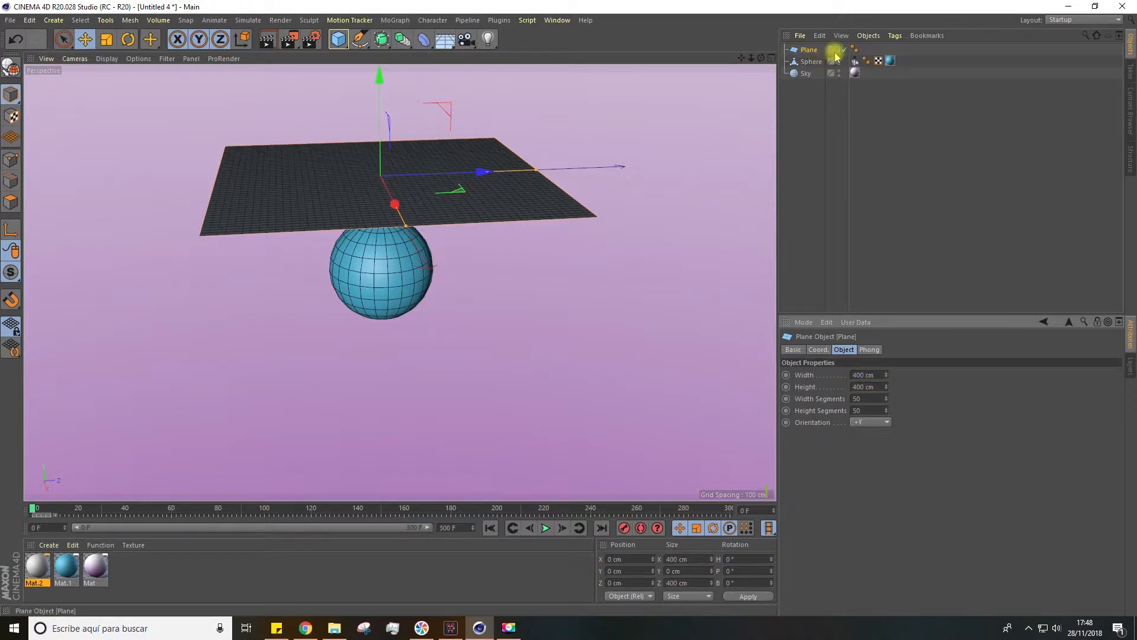
Make the plane editable and give it a Cloth simulation tag
{"action": "left_click", "coordinate": [10, 68]}
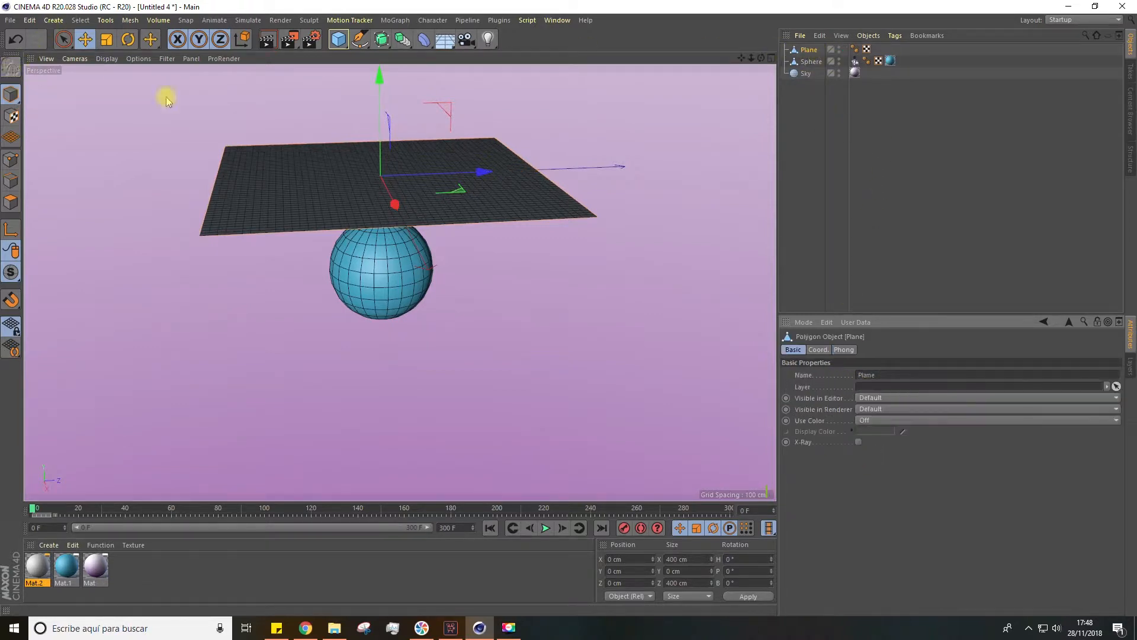
{"action": "right_click", "coordinate": [810, 52]}
{"action": "mouse_move", "coordinate": [863, 146]}
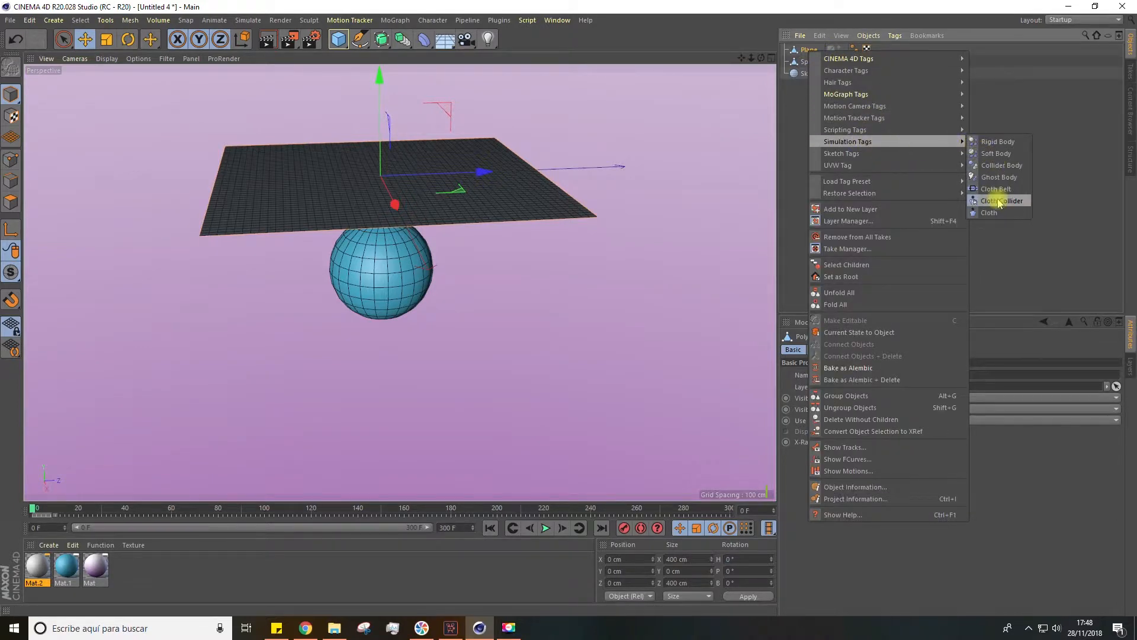
{"action": "left_click", "coordinate": [990, 212]}
Play the simulation to check how the cloth plane falls over the sphere
{"action": "left_click_drag", "start_coordinate": [474, 271], "coordinate": [442, 284], "text": "alt"}
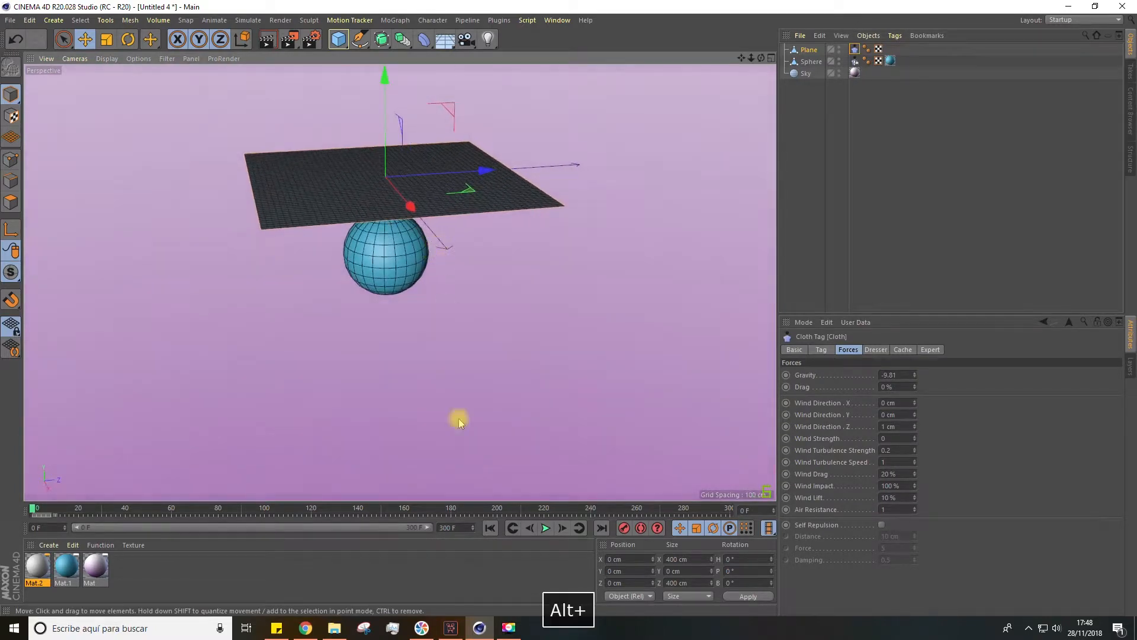
{"action": "left_click", "coordinate": [545, 528]}
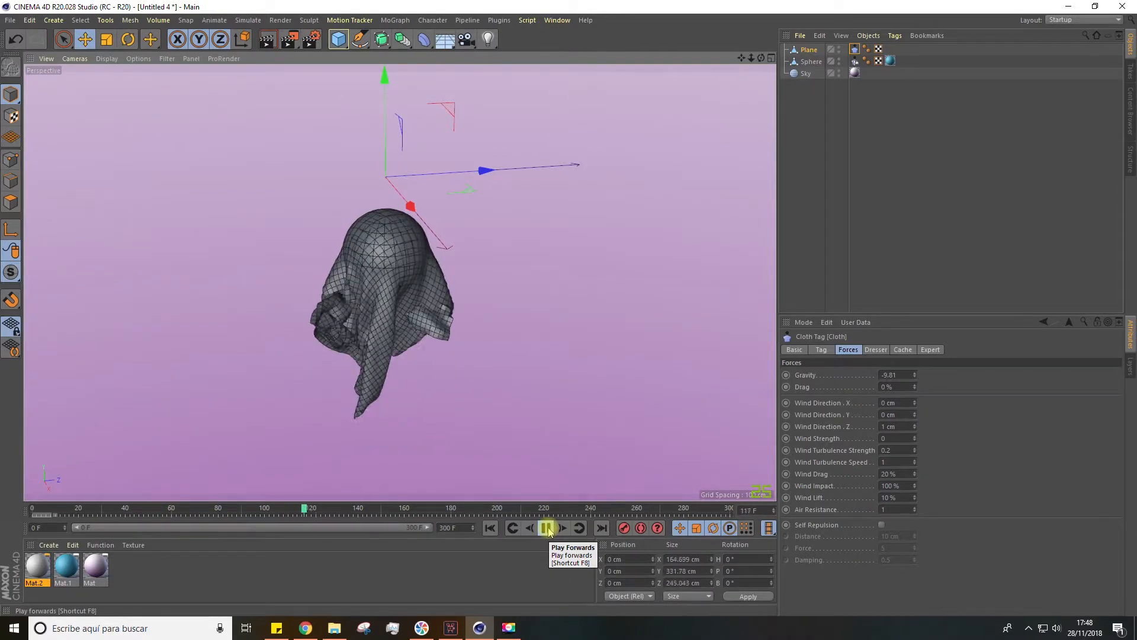
Place the cloth plane under a Subdivision Surface to smooth the draped mesh
{"action": "left_click_drag", "start_coordinate": [424, 302], "coordinate": [394, 326], "text": "alt"}
{"action": "scroll", "coordinate": [377, 284], "scroll_direction": "up", "scroll_amount": 3}
{"action": "left_click_drag", "start_coordinate": [656, 173], "coordinate": [553, 330], "text": "alt"}
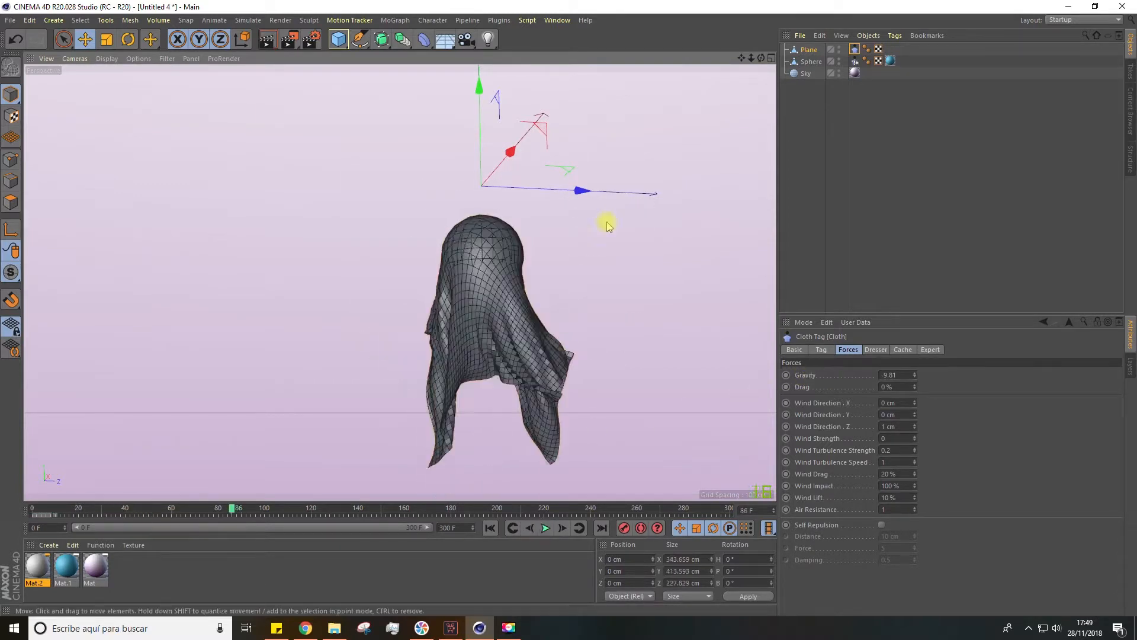
{"action": "scroll", "coordinate": [536, 313], "scroll_direction": "up", "scroll_amount": 1}
{"action": "scroll", "coordinate": [536, 316], "scroll_direction": "up", "scroll_amount": 4}
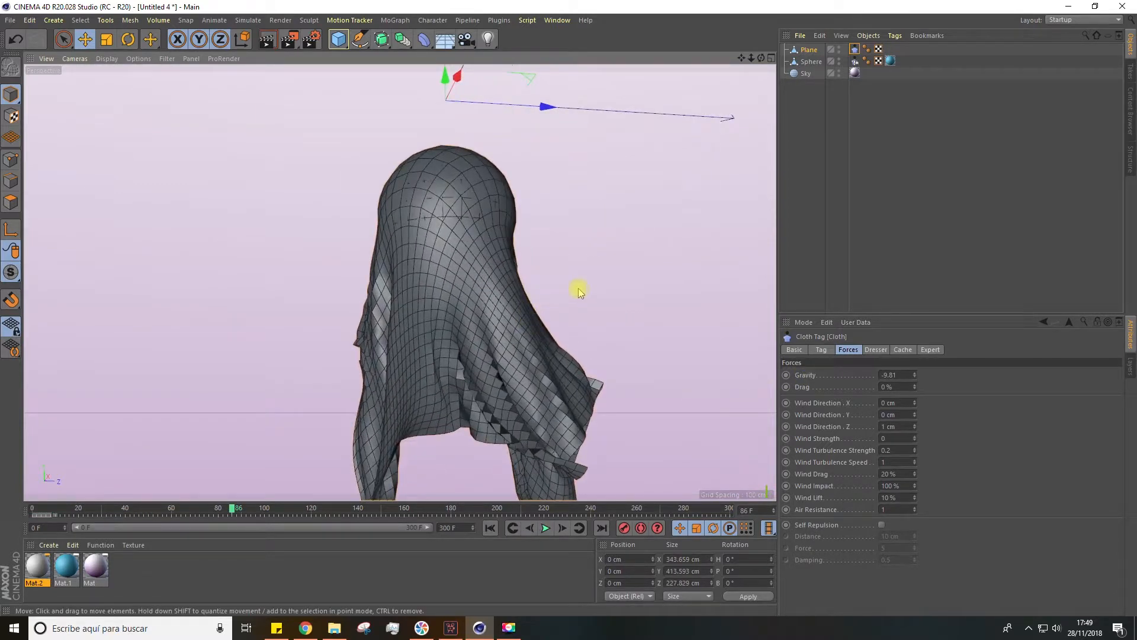
{"action": "left_click", "coordinate": [382, 39], "text": "alt"}
{"action": "left_click_drag", "start_coordinate": [496, 317], "coordinate": [647, 370], "text": "alt"}
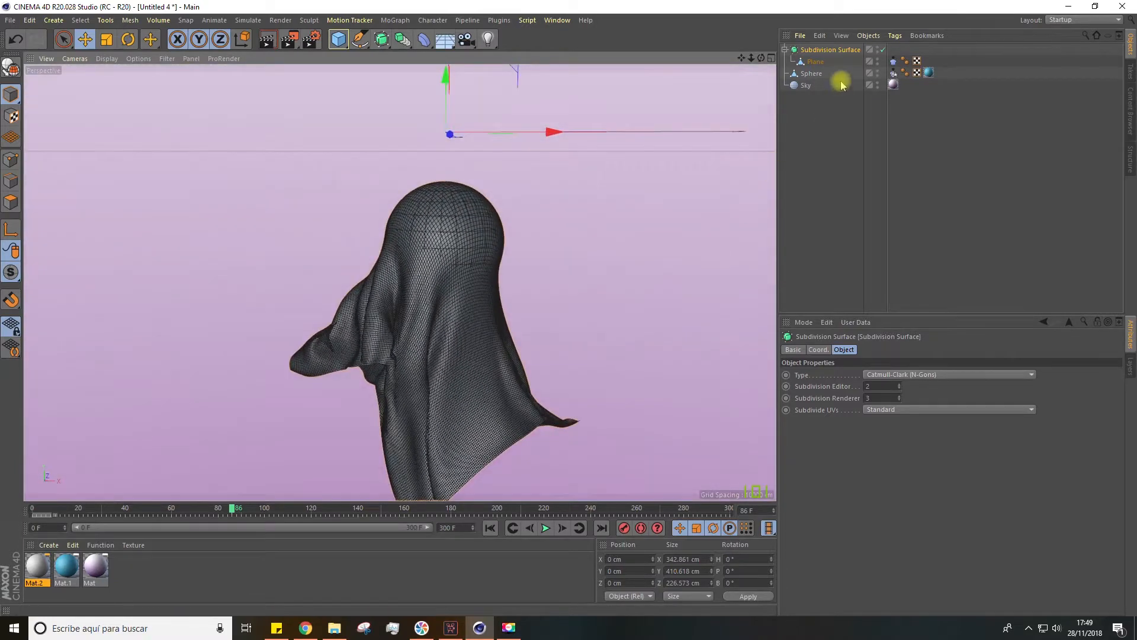
In the plane's cloth forces, set Drag to 1% and Wind Drag to 15%
{"action": "left_click", "coordinate": [894, 61]}
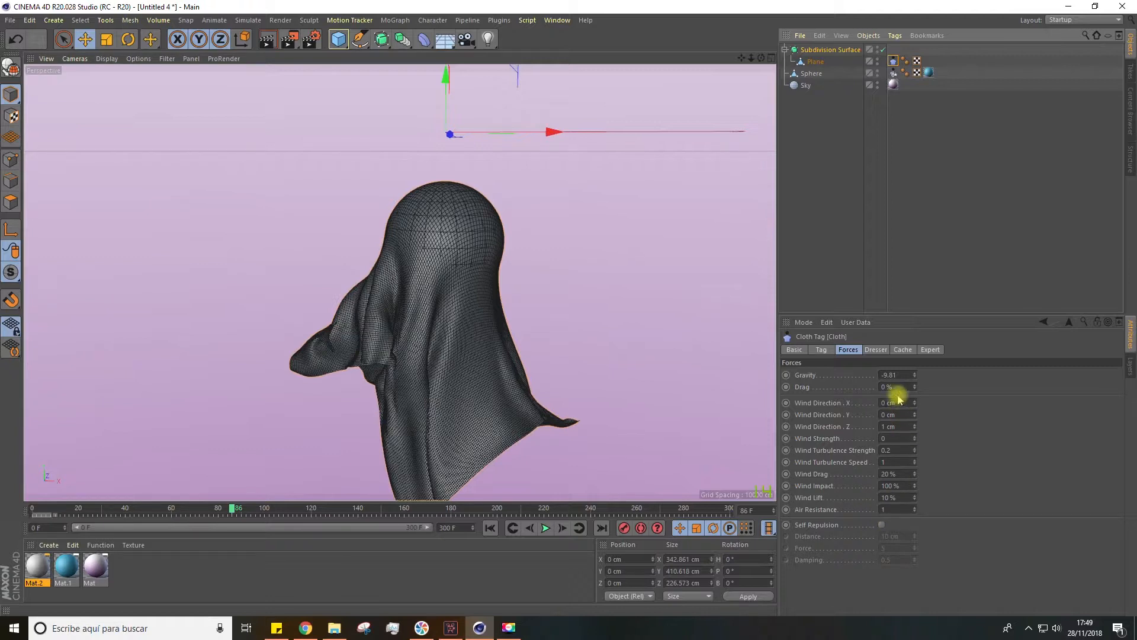
{"action": "left_click", "coordinate": [880, 387]}
{"action": "type", "text": "1"}
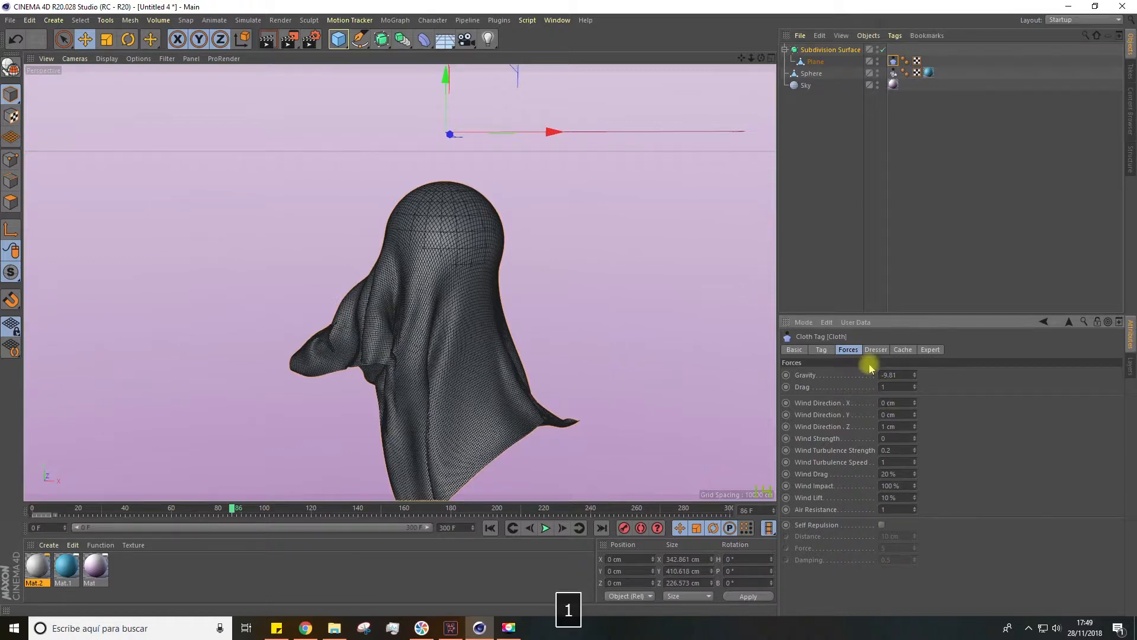
{"action": "key", "text": "Return"}
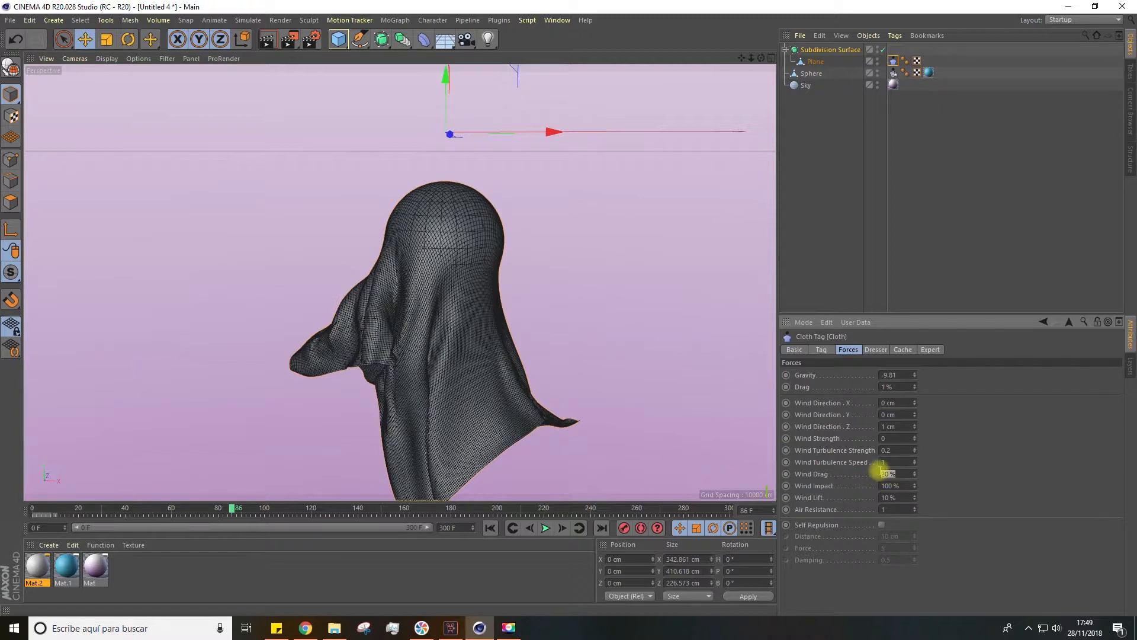
{"action": "type", "text": "5"}
{"action": "key", "text": "Return"}
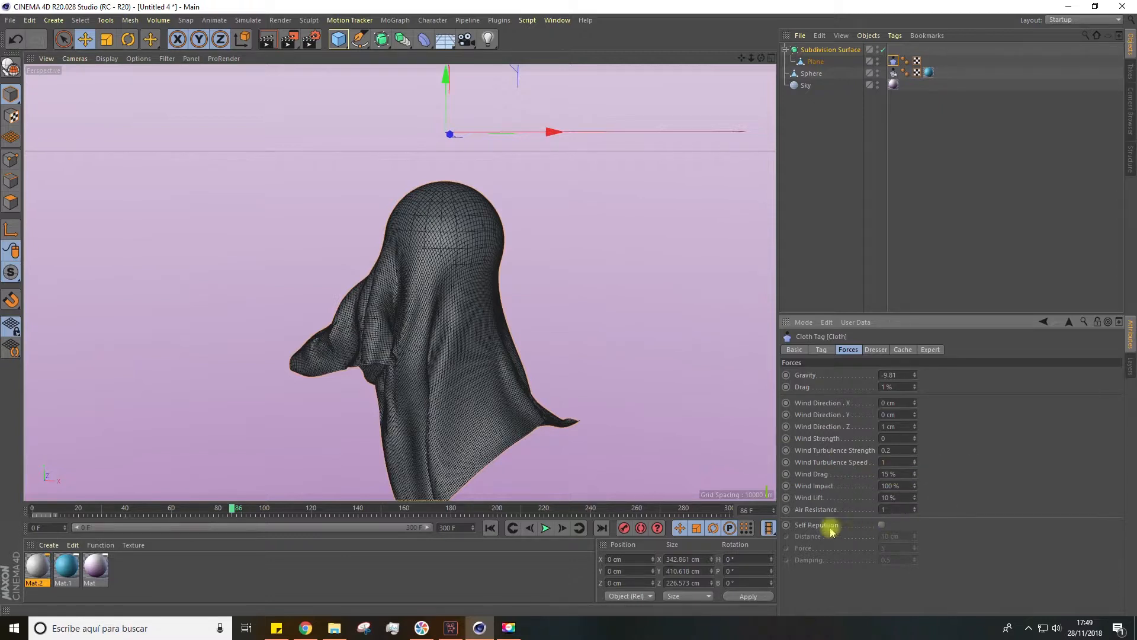
Enable Self Repulsion on the cloth with a distance of 3 cm and return to the first frame
{"action": "left_click", "coordinate": [881, 525]}
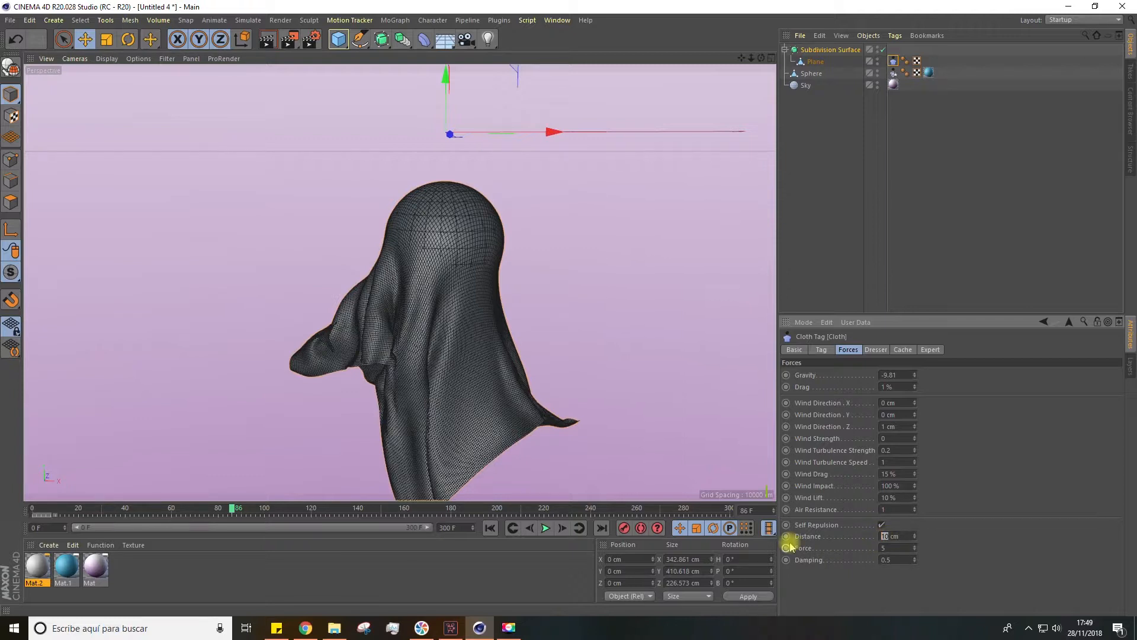
{"action": "type", "text": "3"}
{"action": "left_click", "coordinate": [492, 529]}
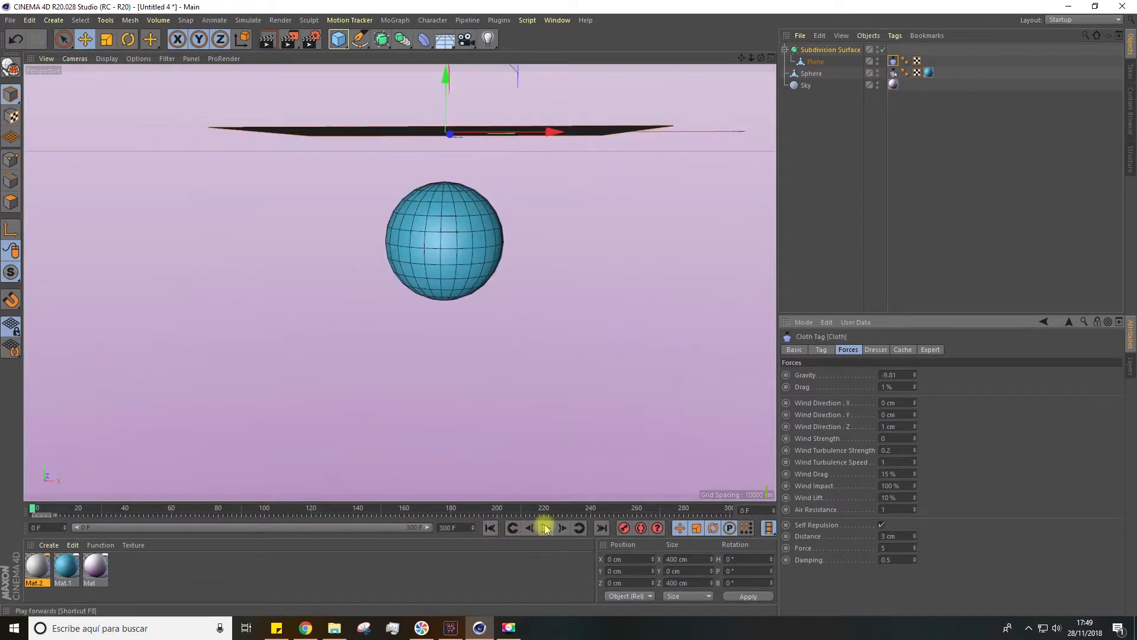
Switch the viewport to smooth shading without mesh lines and view the cloth falling over the sphere from several angles
{"action": "left_click_drag", "start_coordinate": [524, 431], "coordinate": [510, 402], "text": "alt"}
{"action": "left_click", "coordinate": [107, 59]}
{"action": "left_click", "coordinate": [138, 72]}
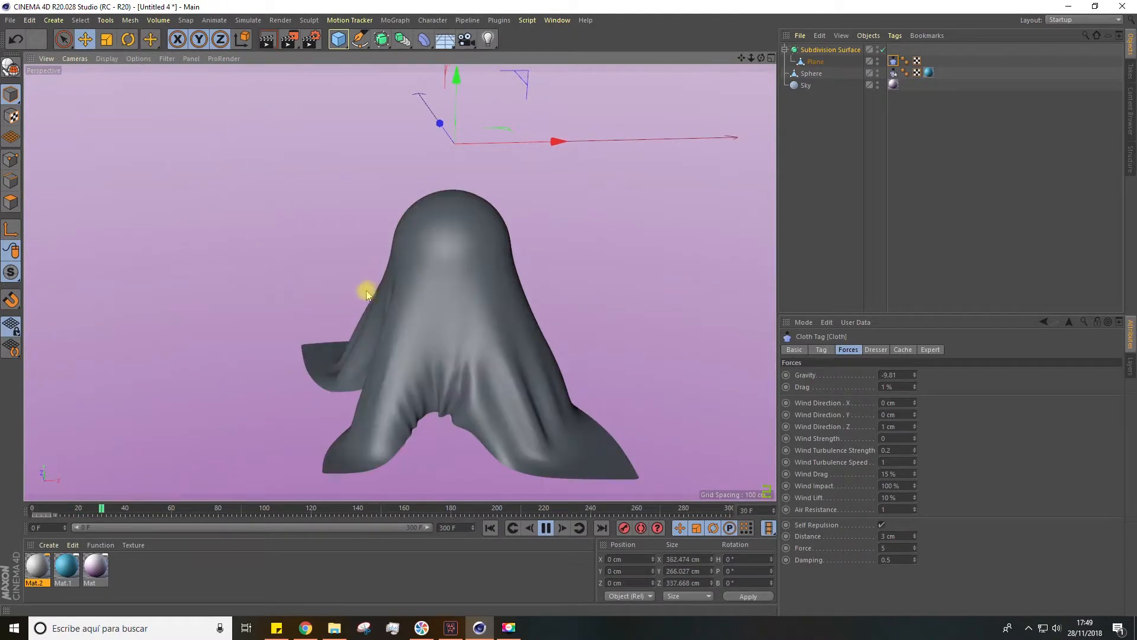
{"action": "left_click_drag", "start_coordinate": [741, 58], "coordinate": [718, 48]}
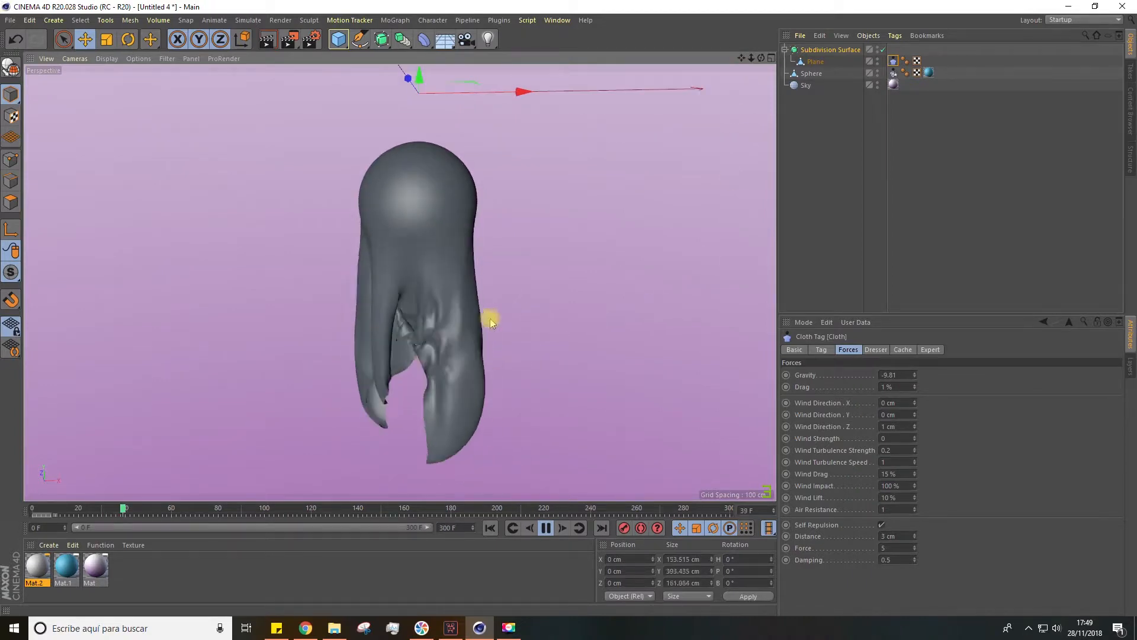
{"action": "left_click_drag", "start_coordinate": [524, 321], "coordinate": [328, 300], "text": "alt"}
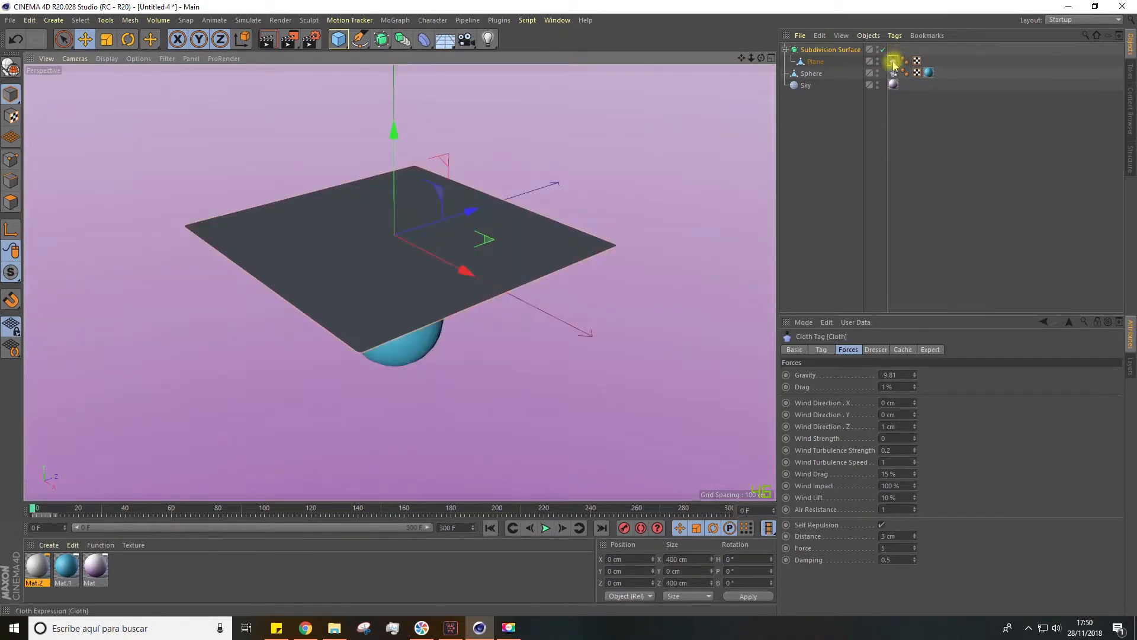
Set the cloth's Drag to 5% and its Self Repulsion distance to 5 cm
{"action": "left_click", "coordinate": [892, 387]}
{"action": "type", "text": "5"}
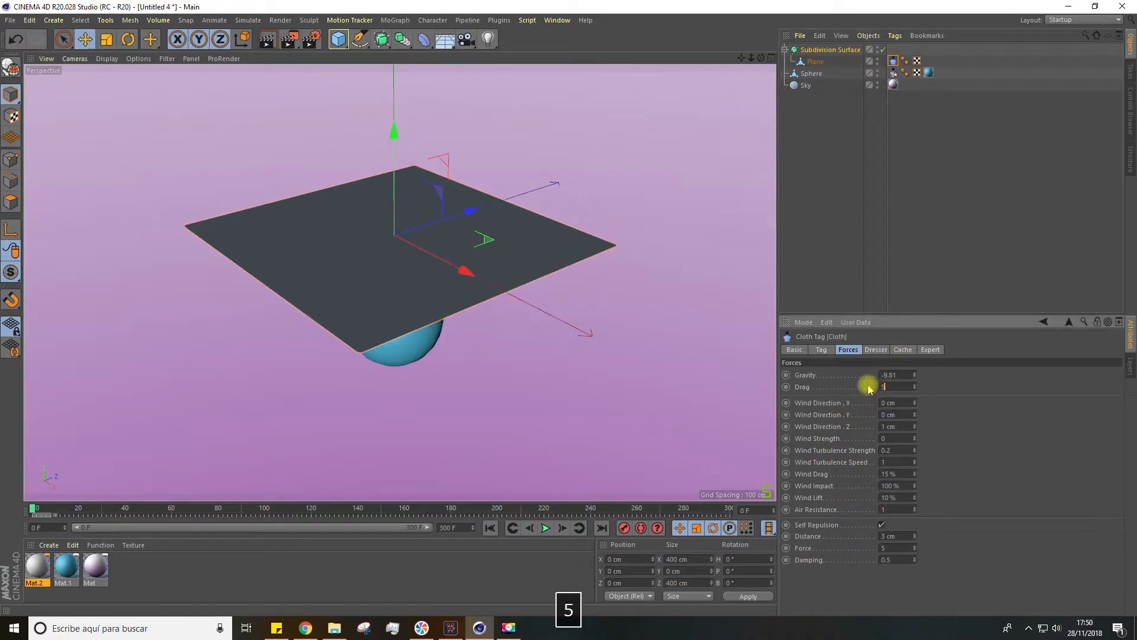
{"action": "key", "text": "Return"}
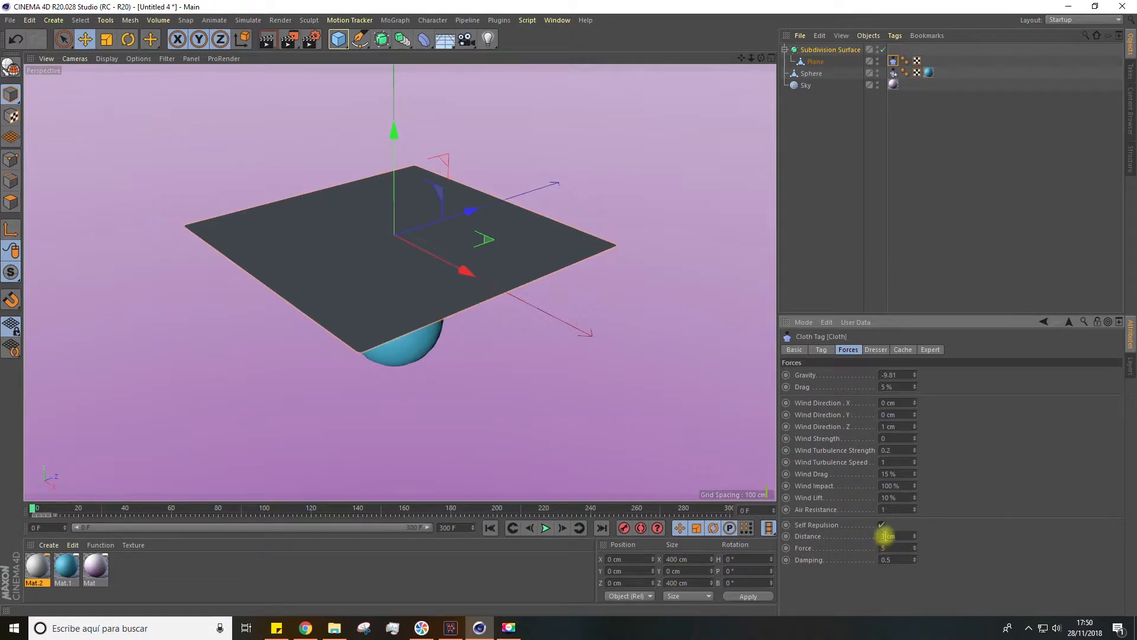
{"action": "type", "text": "5"}
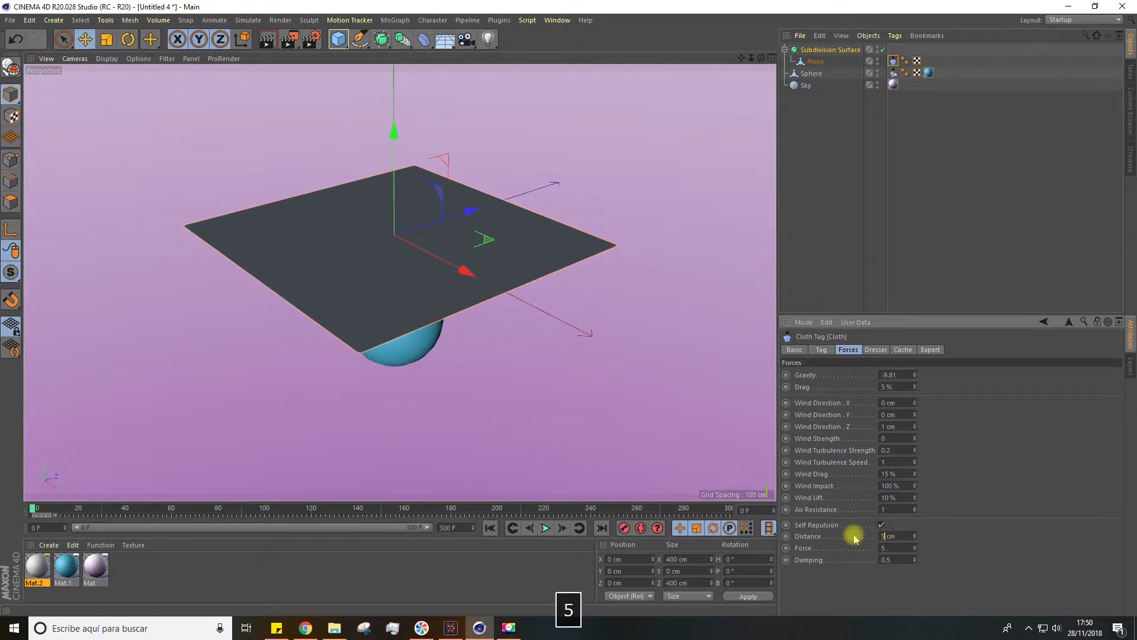
Replay the simulation from the first frame to check how the cloth drapes over the sphere, and rewind it
{"action": "left_click", "coordinate": [546, 529]}
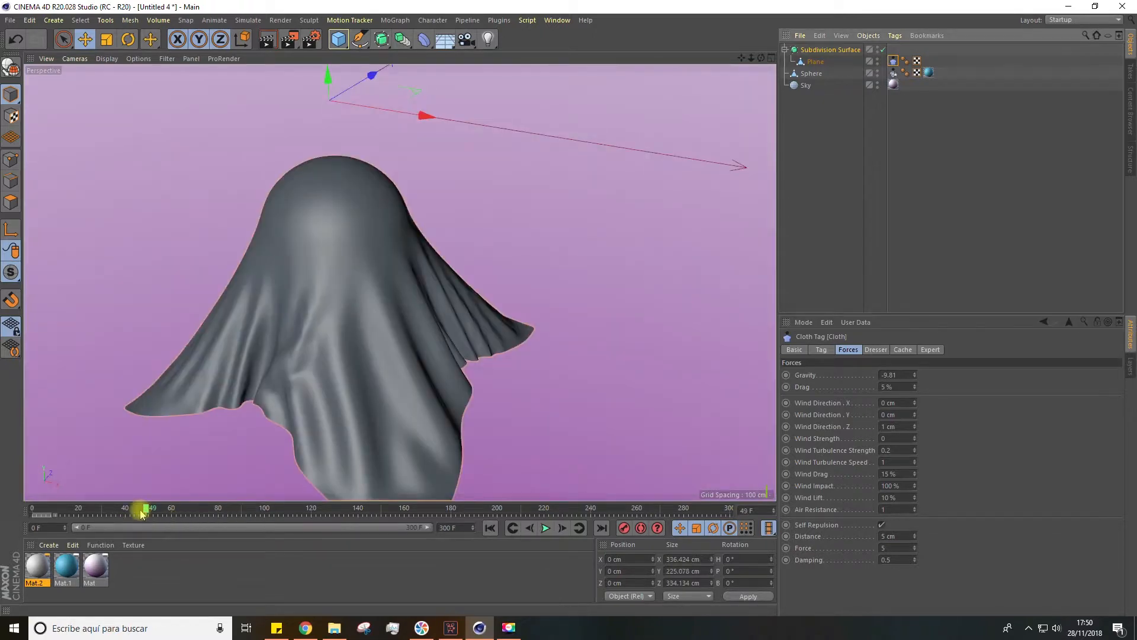
{"action": "left_click_drag", "start_coordinate": [142, 513], "coordinate": [12, 513]}
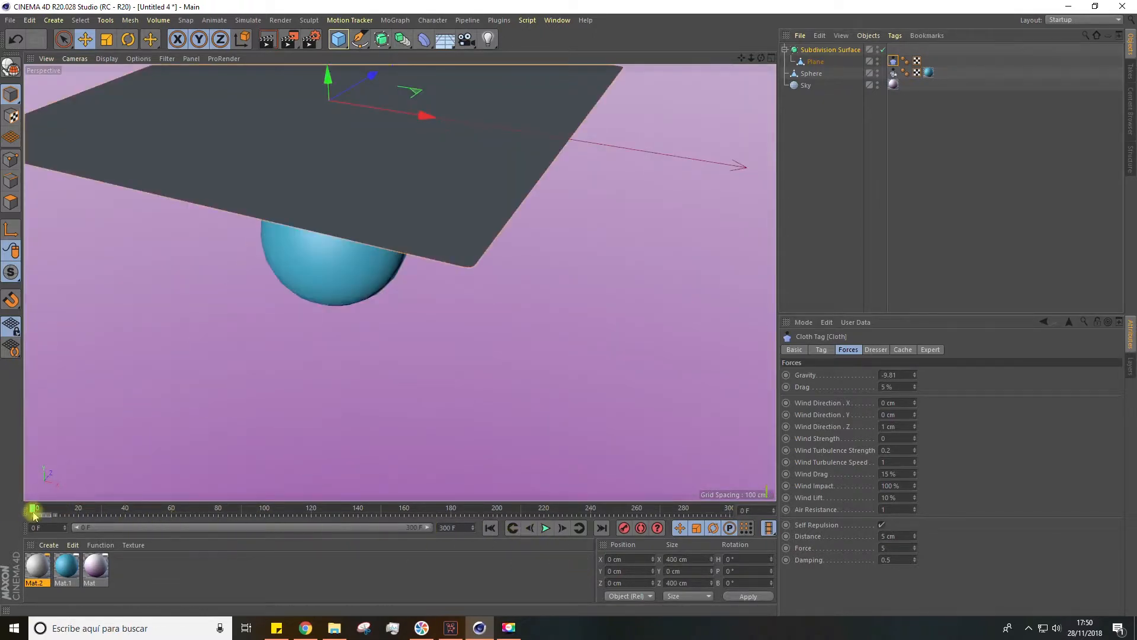
{"action": "left_click", "coordinate": [546, 533]}
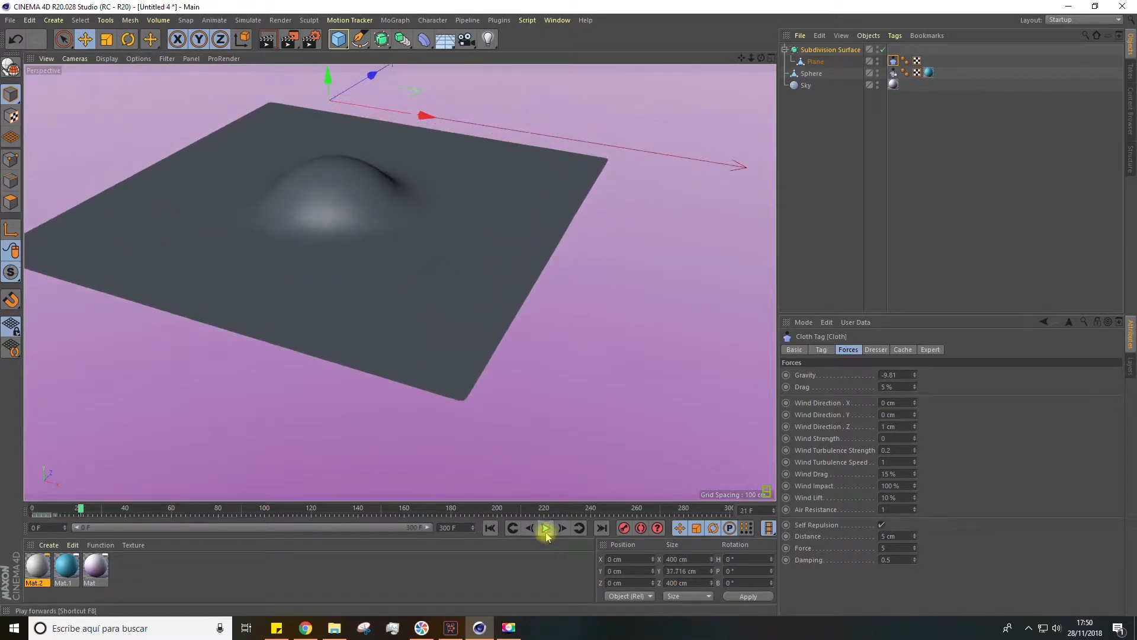
{"action": "left_click", "coordinate": [546, 528]}
{"action": "left_click_drag", "start_coordinate": [142, 515], "coordinate": [23, 578]}
{"action": "scroll", "coordinate": [557, 260], "scroll_direction": "down", "scroll_amount": 2}
{"action": "left_click_drag", "start_coordinate": [731, 59], "coordinate": [708, 65]}
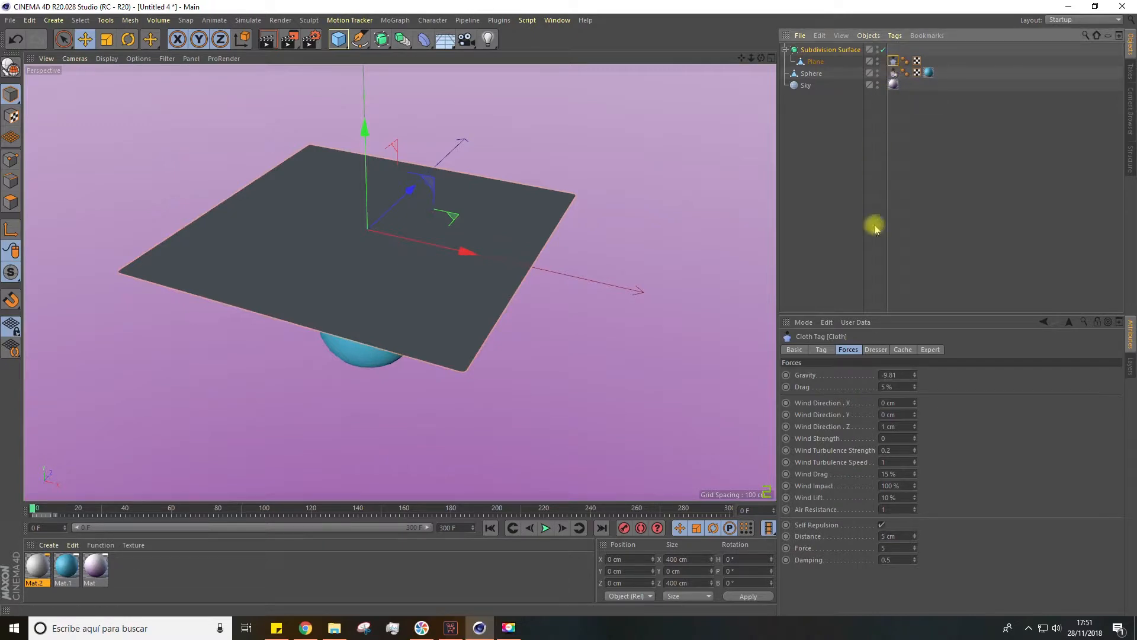
Shorten the animation to end at frame 100
{"action": "left_click", "coordinate": [902, 350]}
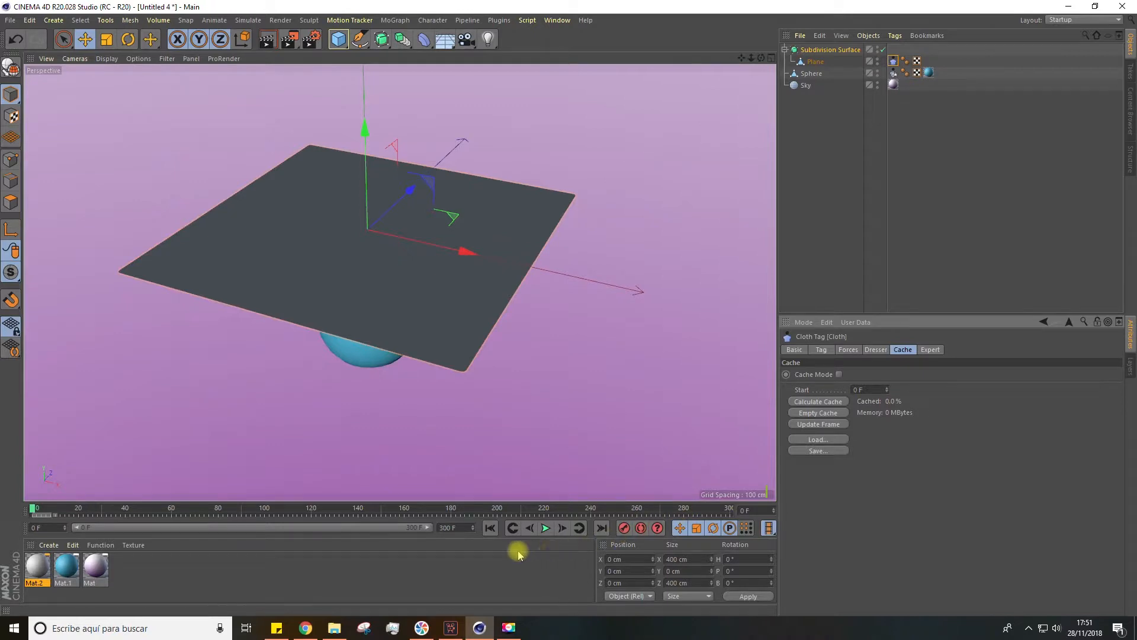
{"action": "left_click", "coordinate": [465, 531]}
{"action": "type", "text": "10"}
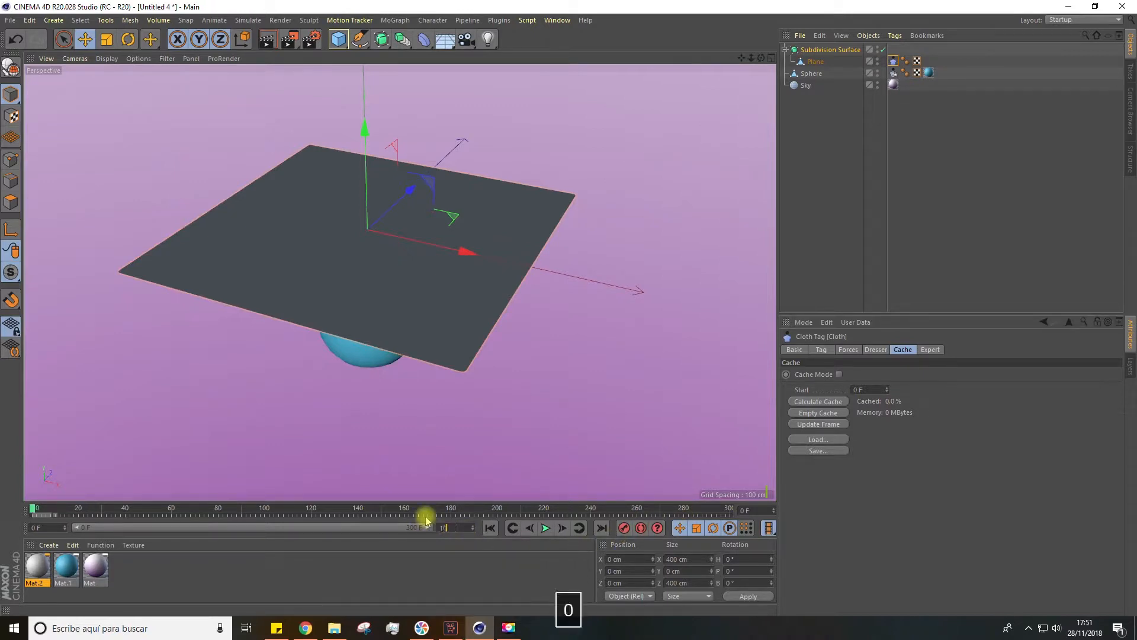
{"action": "left_click", "coordinate": [389, 544]}
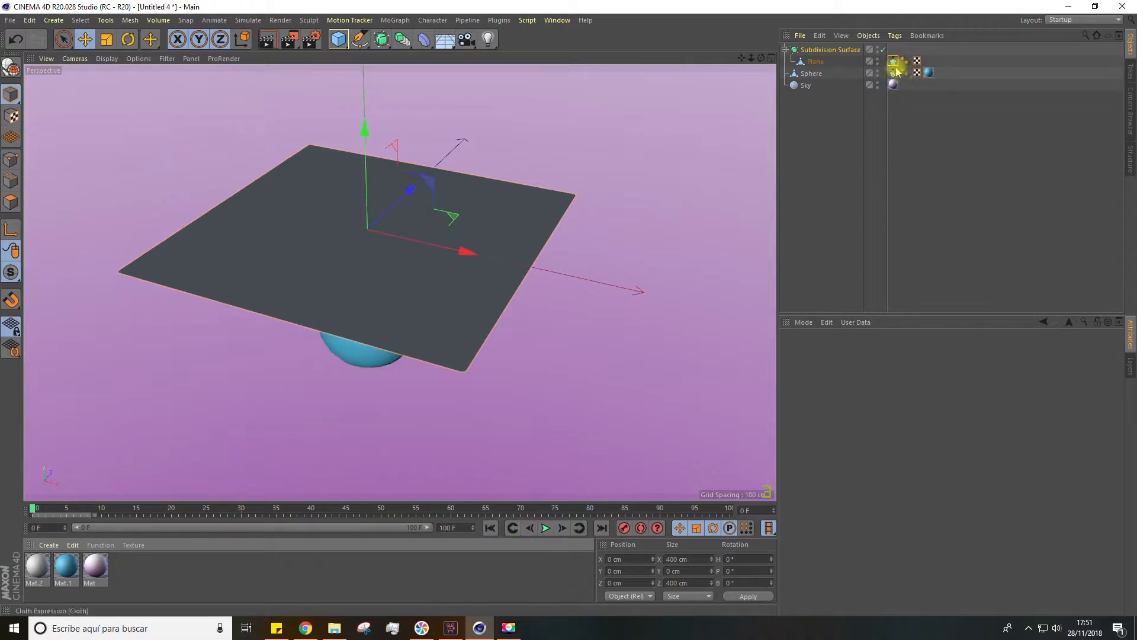
Calculate the plane's cloth simulation cache with the start at frame 0
{"action": "left_click", "coordinate": [894, 61]}
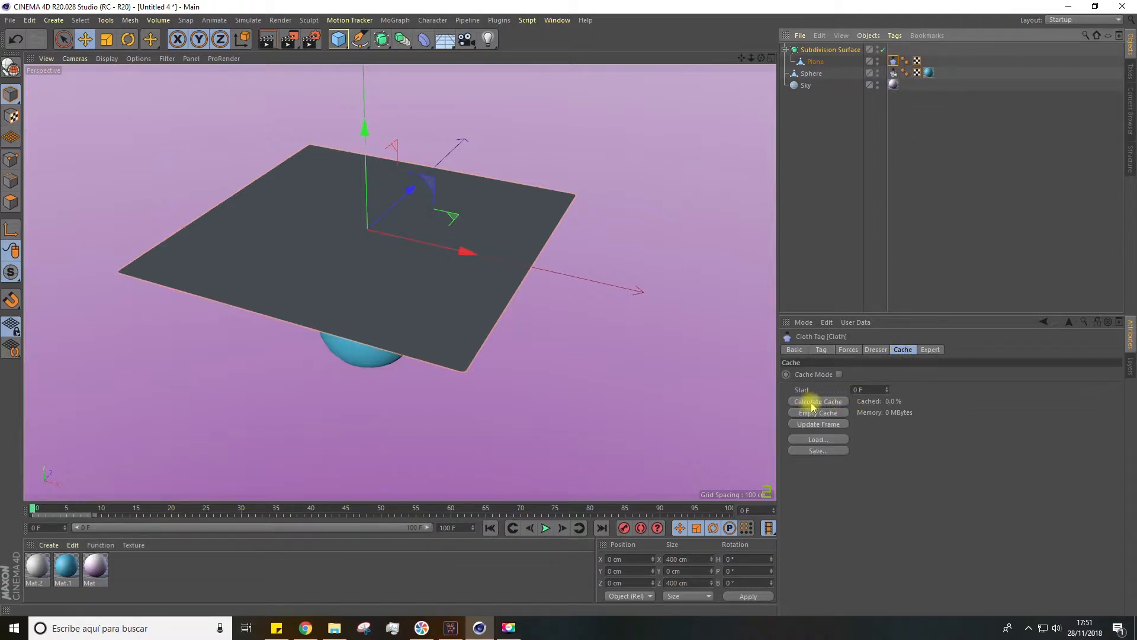
{"action": "left_click", "coordinate": [853, 389]}
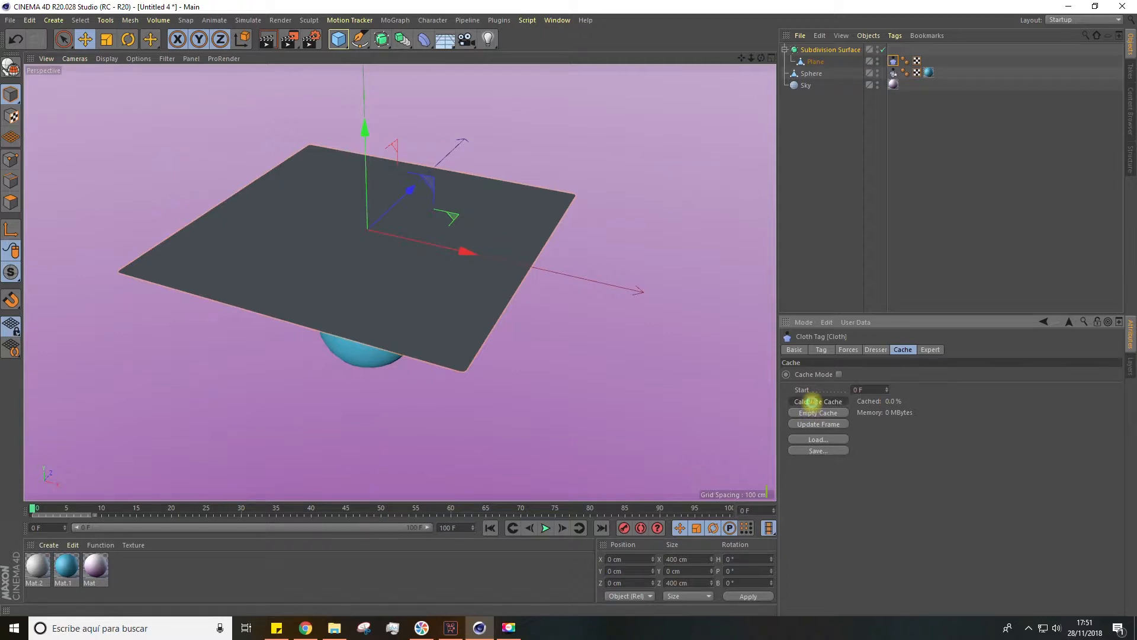
{"action": "left_click", "coordinate": [811, 401]}
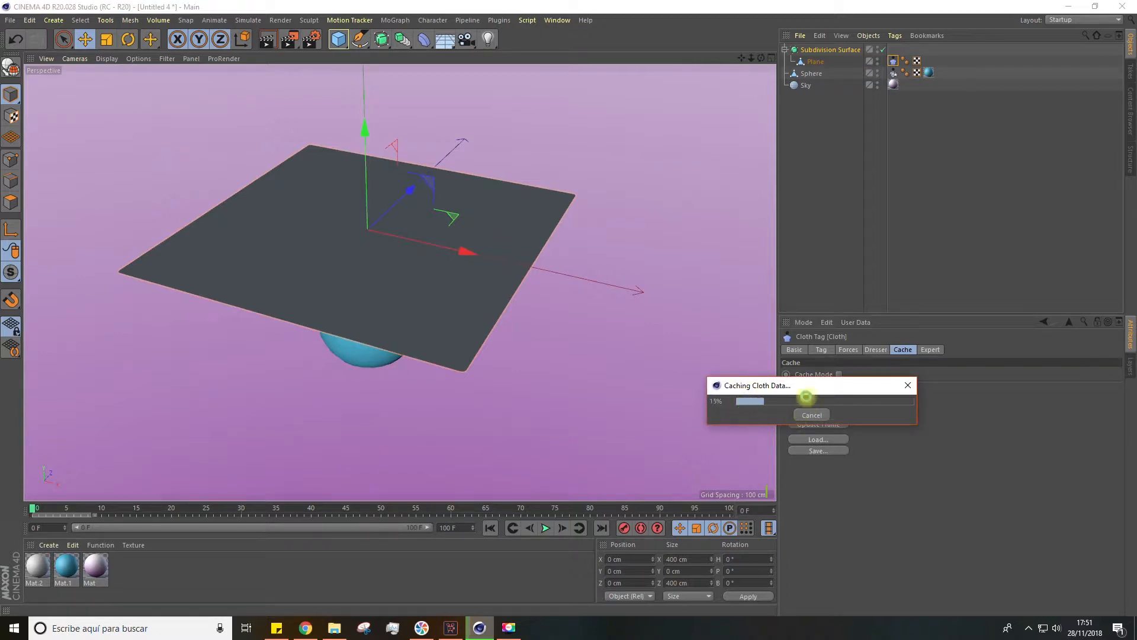
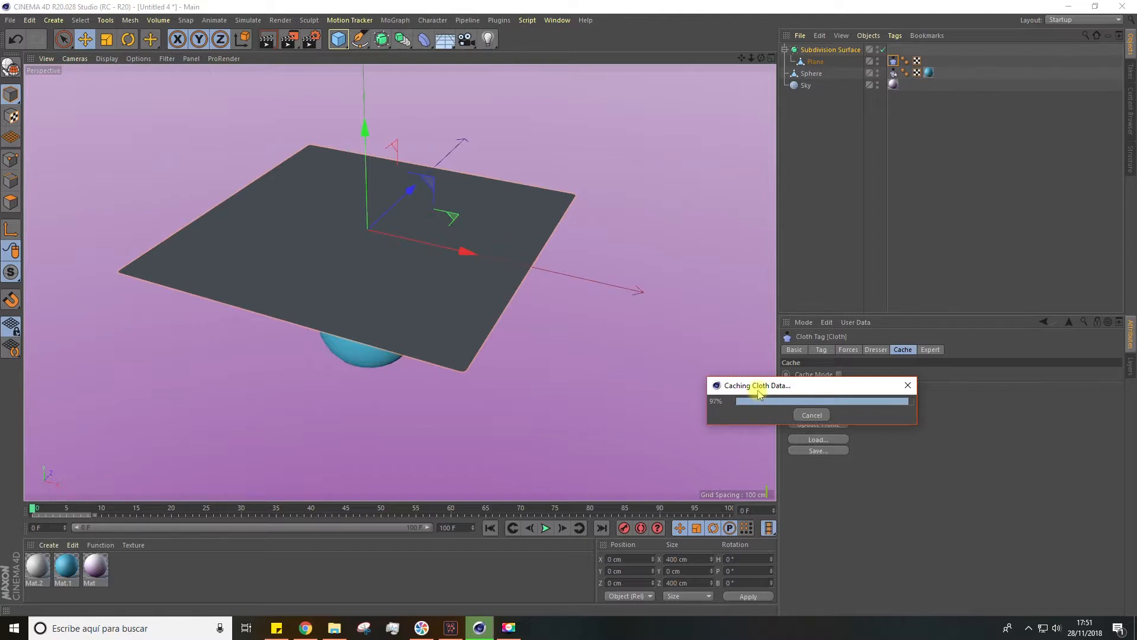
Scrub through the cached cloth simulation and settle on frame 48 with the cloth draped over the sphere
{"action": "left_click_drag", "start_coordinate": [33, 509], "coordinate": [206, 525]}
{"action": "left_click_drag", "start_coordinate": [283, 471], "coordinate": [393, 452], "text": "alt"}
{"action": "mouse_move", "coordinate": [370, 513]}
{"action": "left_mouse_down"}
{"action": "mouse_move", "coordinate": [384, 511]}
{"action": "mouse_move", "coordinate": [354, 513]}
{"action": "mouse_move", "coordinate": [368, 511]}
{"action": "left_mouse_up"}
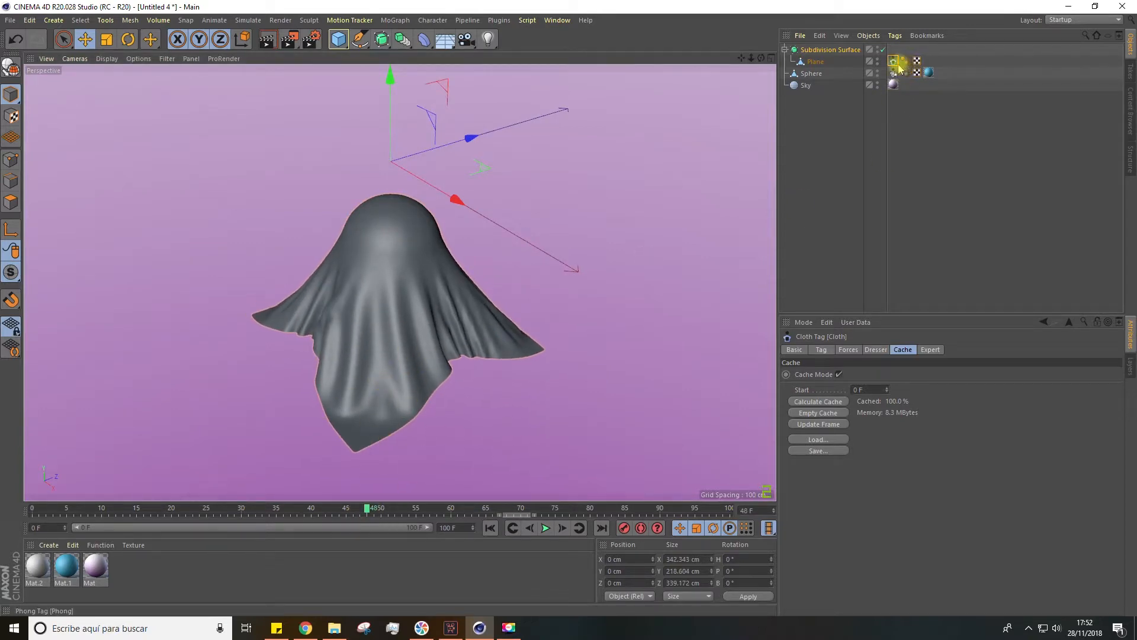
Delete the plane's cloth tag, the sphere's collider tag and the sphere itself
{"action": "key", "text": "Delete"}
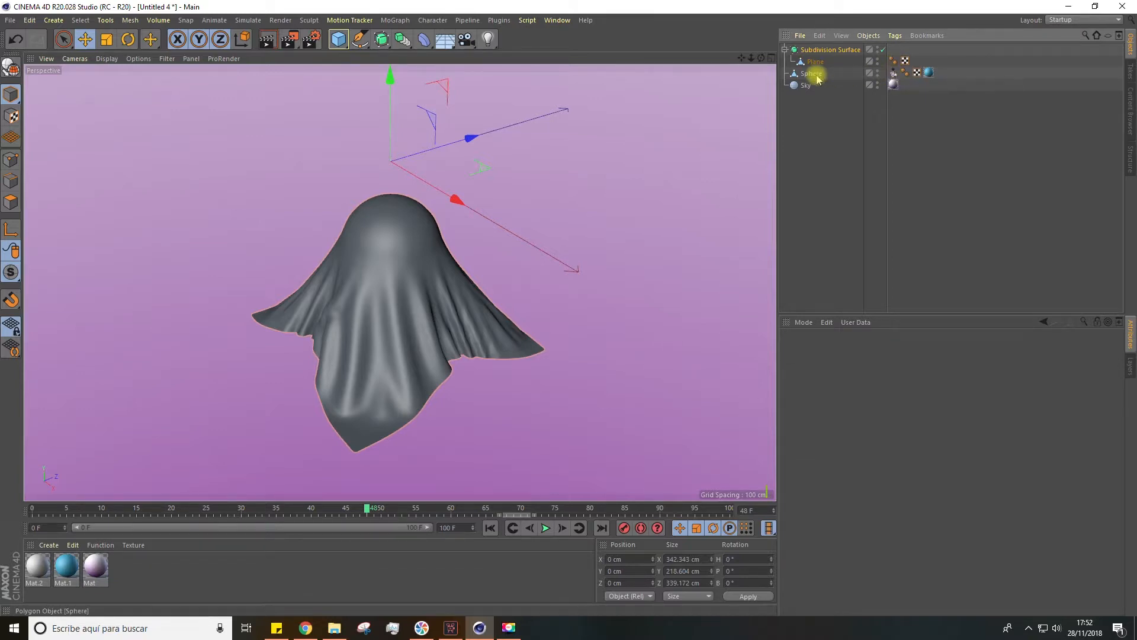
{"action": "left_click", "coordinate": [892, 73]}
{"action": "key", "text": "Delete"}
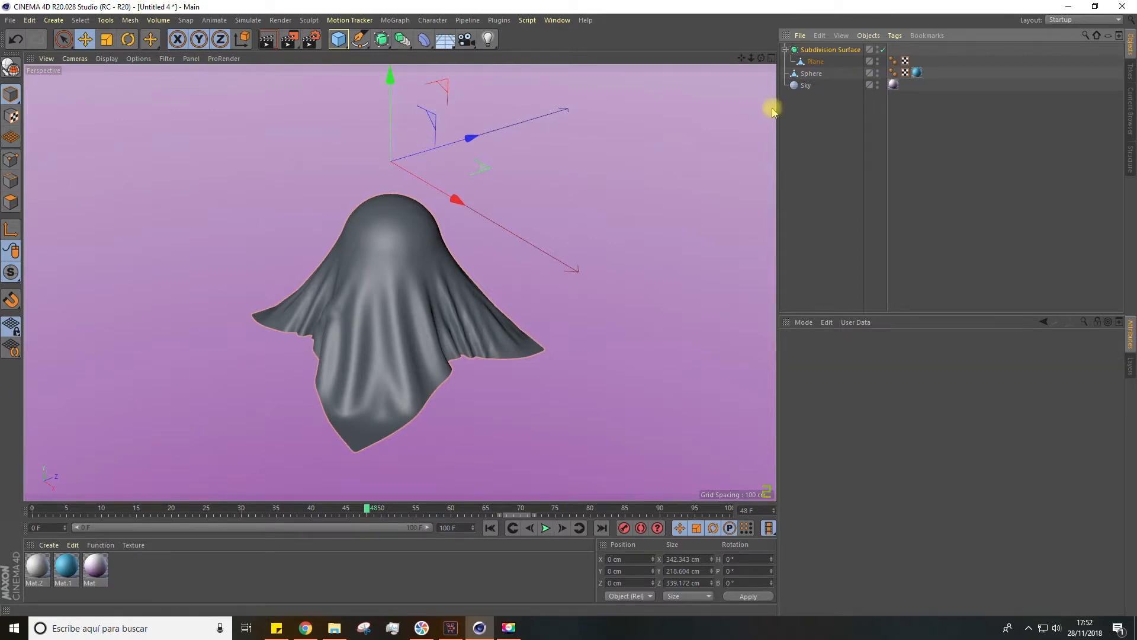
{"action": "left_click", "coordinate": [810, 73]}
{"action": "key", "text": "Delete"}
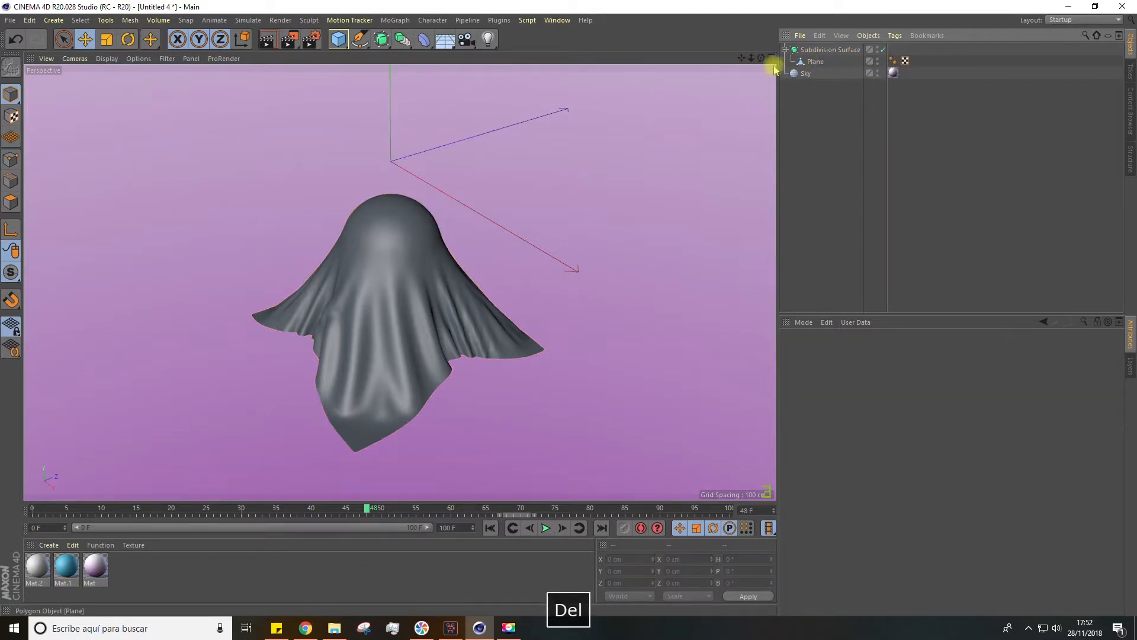
{"action": "left_click_drag", "start_coordinate": [475, 247], "coordinate": [492, 172], "text": "alt"}
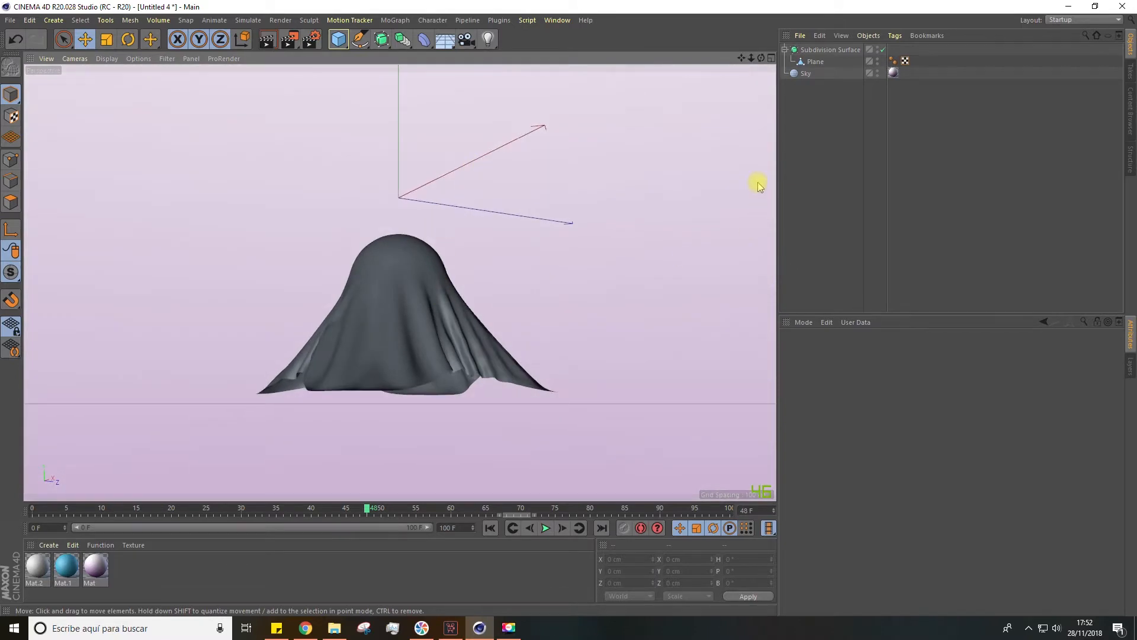
Toggle the Subdivision Surface off and on to compare the draped plane with and without smoothing
{"action": "left_click", "coordinate": [815, 61]}
{"action": "left_click_drag", "start_coordinate": [681, 249], "coordinate": [397, 58], "text": "alt"}
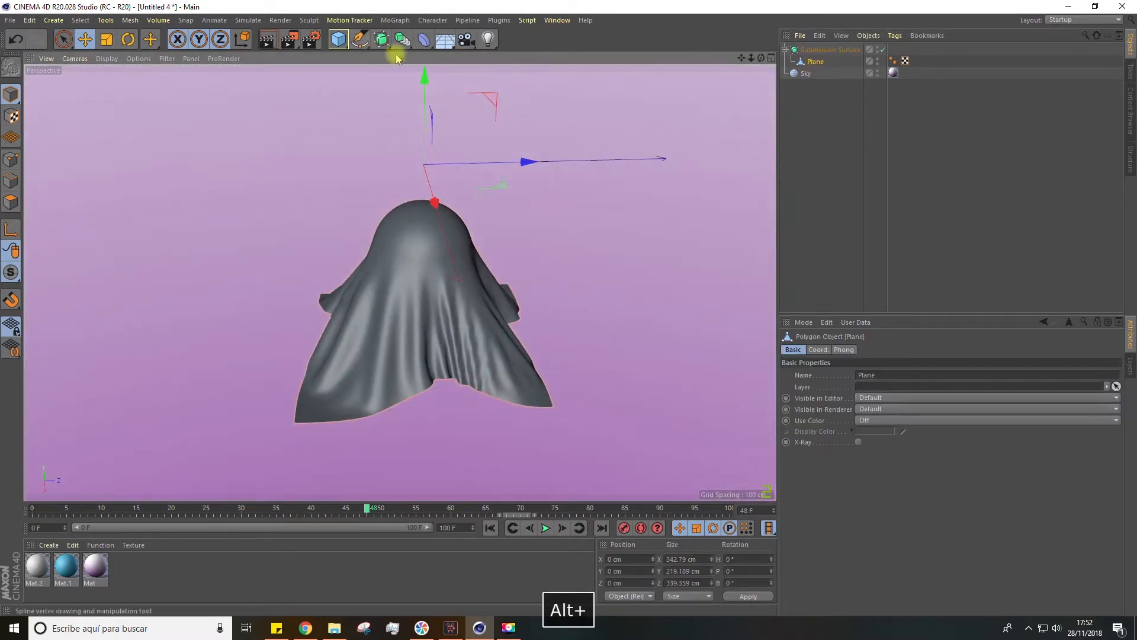
{"action": "left_click", "coordinate": [880, 51]}
{"action": "left_click", "coordinate": [882, 50]}
{"action": "left_click", "coordinate": [851, 48]}
{"action": "left_click_drag", "start_coordinate": [396, 369], "coordinate": [622, 194], "text": "alt"}
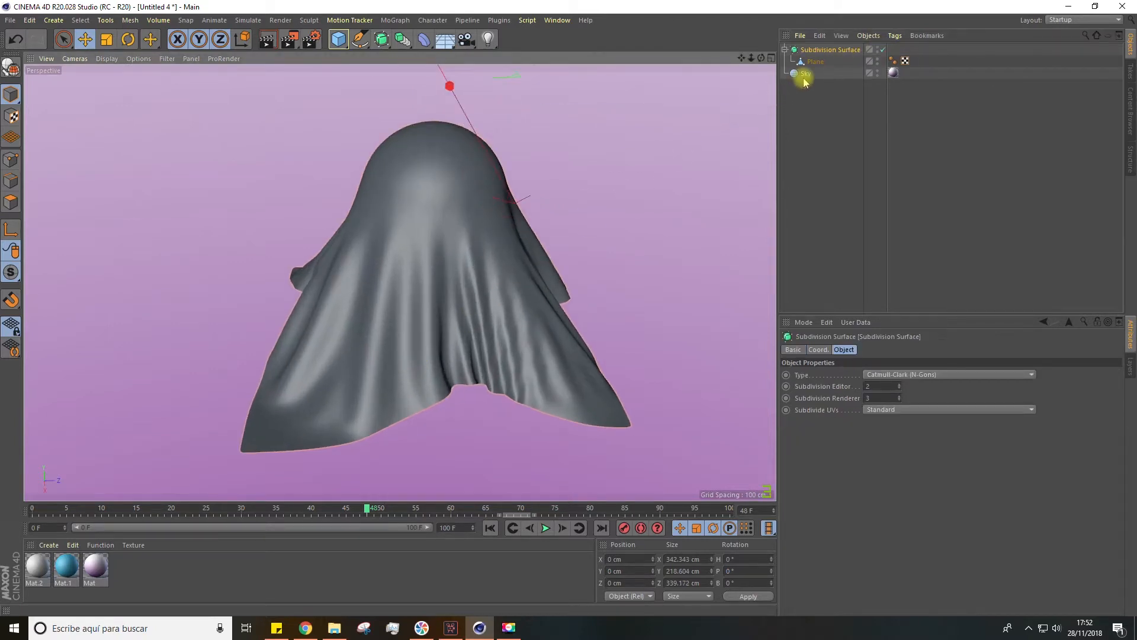
Disable the Subdivision Surface and raise the plane's Phong Angle to 180°
{"action": "left_click", "coordinate": [883, 50]}
{"action": "left_click_drag", "start_coordinate": [462, 367], "coordinate": [548, 324], "text": "alt"}
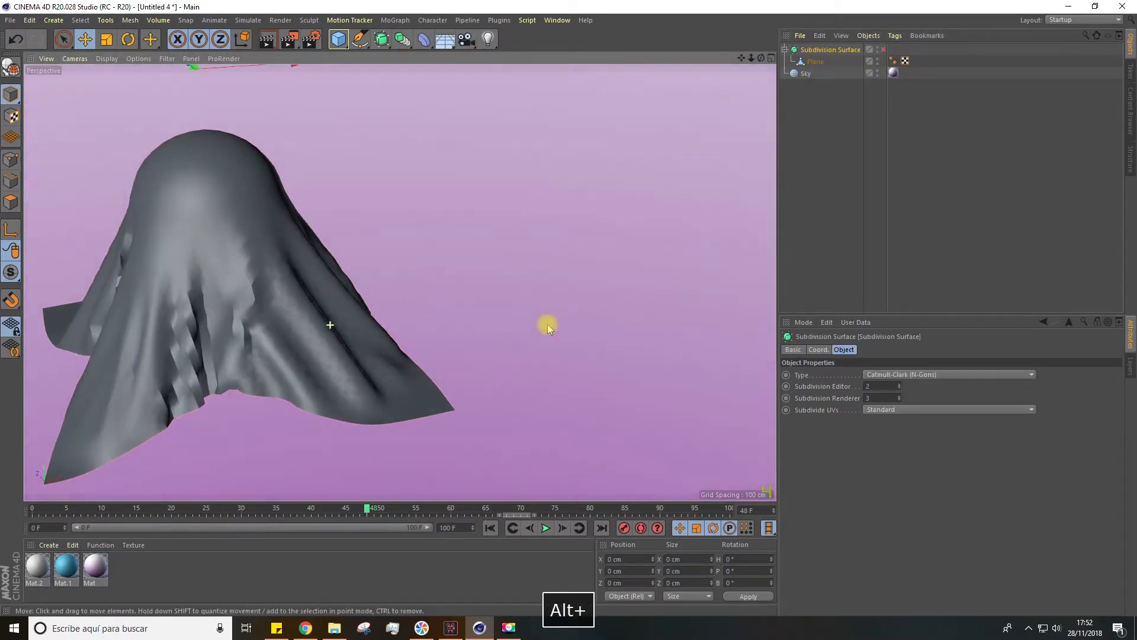
{"action": "left_click", "coordinate": [893, 61]}
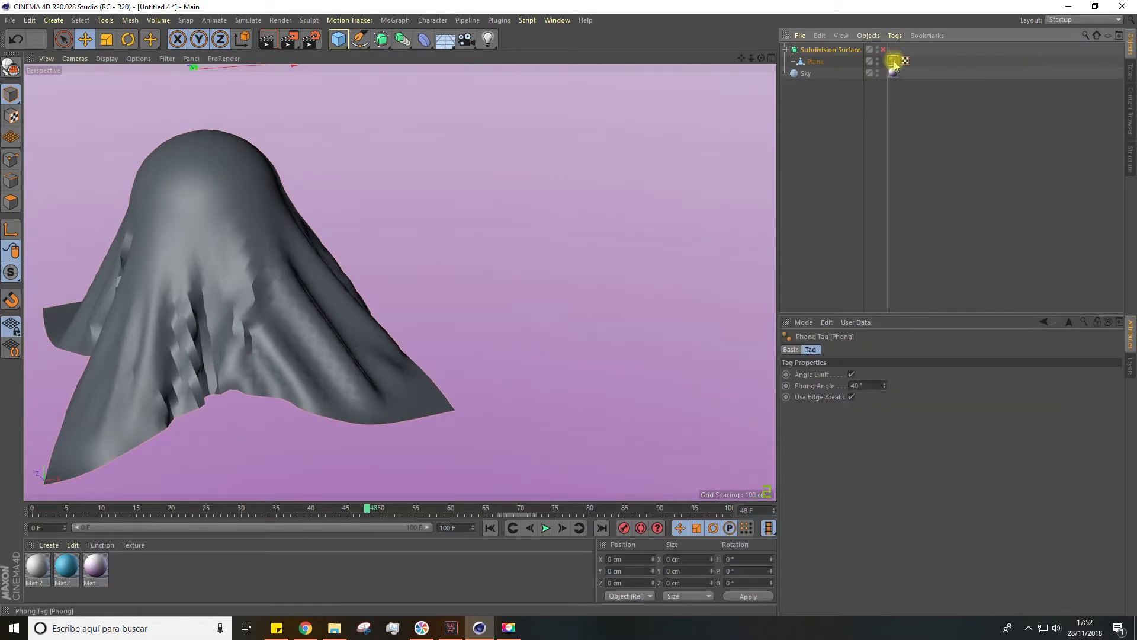
{"action": "left_click_drag", "start_coordinate": [886, 385], "coordinate": [885, 355]}
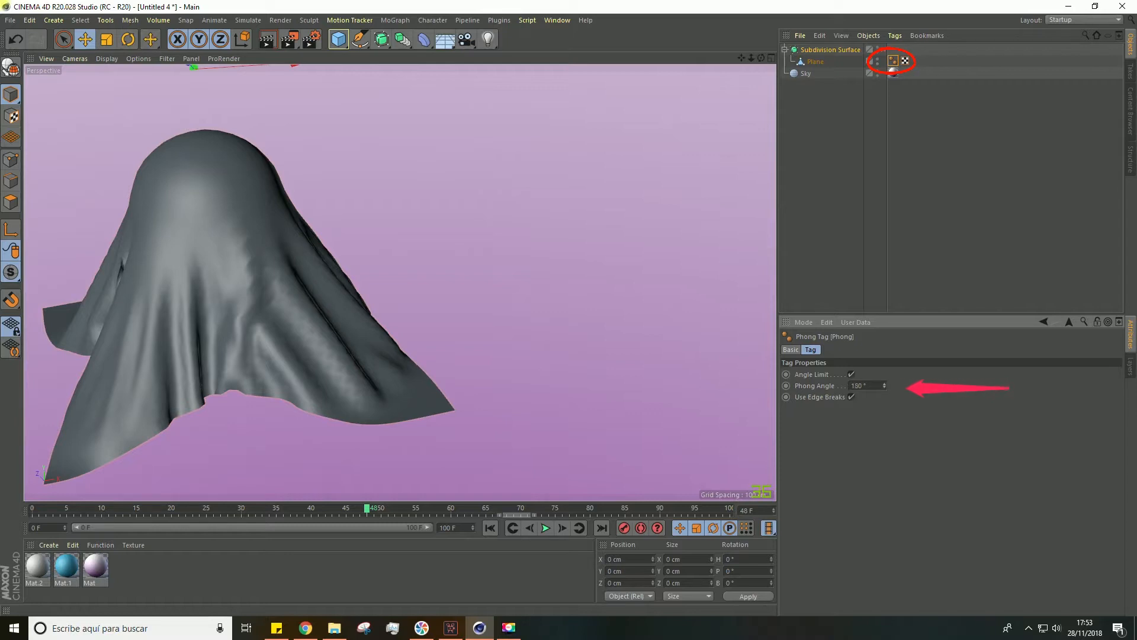
{"action": "mouse_move", "coordinate": [480, 256]}
{"action": "left_mouse_down", "text": "alt"}
{"action": "mouse_move", "coordinate": [321, 269]}
{"action": "mouse_move", "coordinate": [371, 260]}
{"action": "left_mouse_up", "text": "alt"}
{"action": "scroll", "coordinate": [377, 286], "scroll_direction": "up", "scroll_amount": 5}
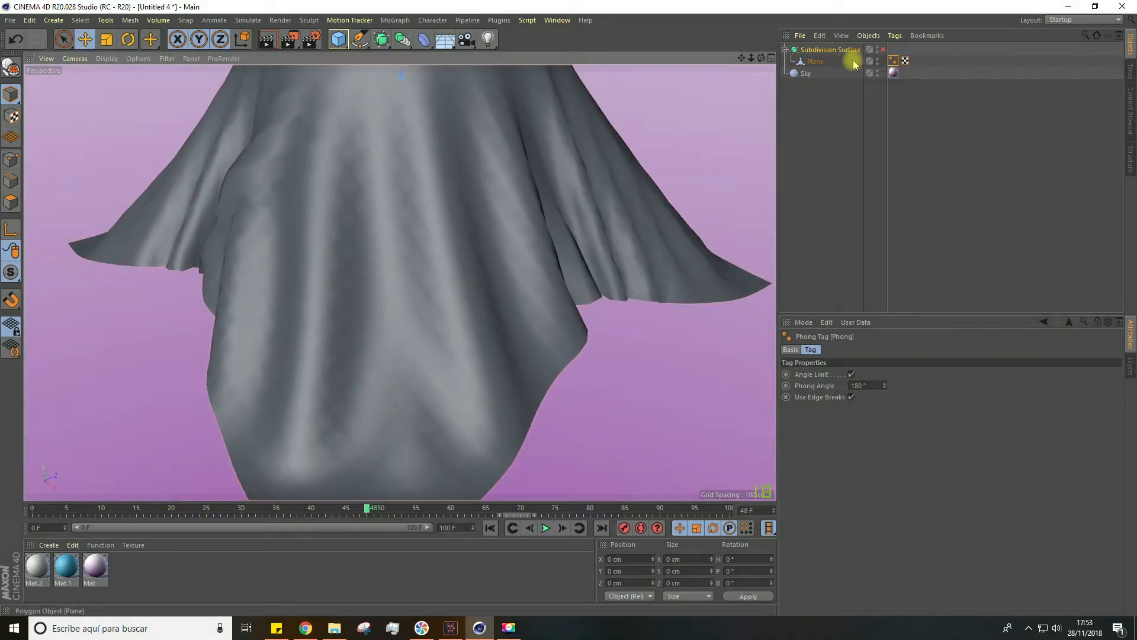
{"action": "mouse_move", "coordinate": [885, 386]}
{"action": "left_mouse_down"}
{"action": "mouse_move", "coordinate": [885, 415]}
{"action": "mouse_move", "coordinate": [885, 368]}
{"action": "left_mouse_up"}
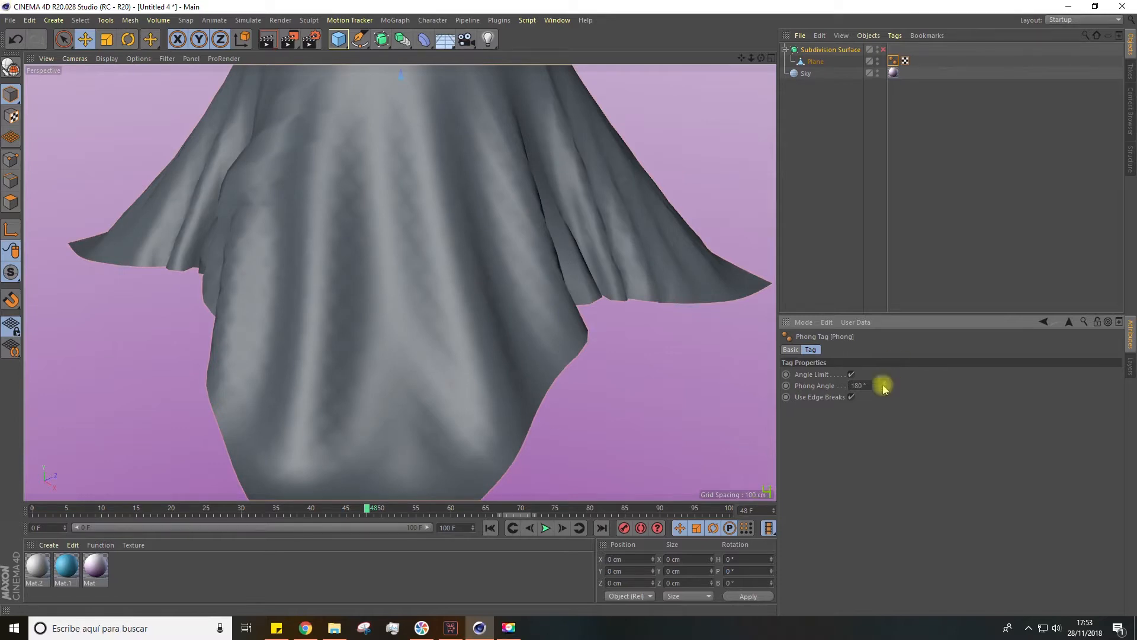
Re-enable the Subdivision Surface and inspect the smoothed cloth from another side
{"action": "left_click", "coordinate": [882, 50]}
{"action": "scroll", "coordinate": [406, 276], "scroll_direction": "down", "scroll_amount": 7}
{"action": "left_click_drag", "start_coordinate": [396, 276], "coordinate": [477, 398], "text": "alt"}
{"action": "middle_click_drag", "start_coordinate": [421, 339], "coordinate": [465, 318], "text": "alt"}
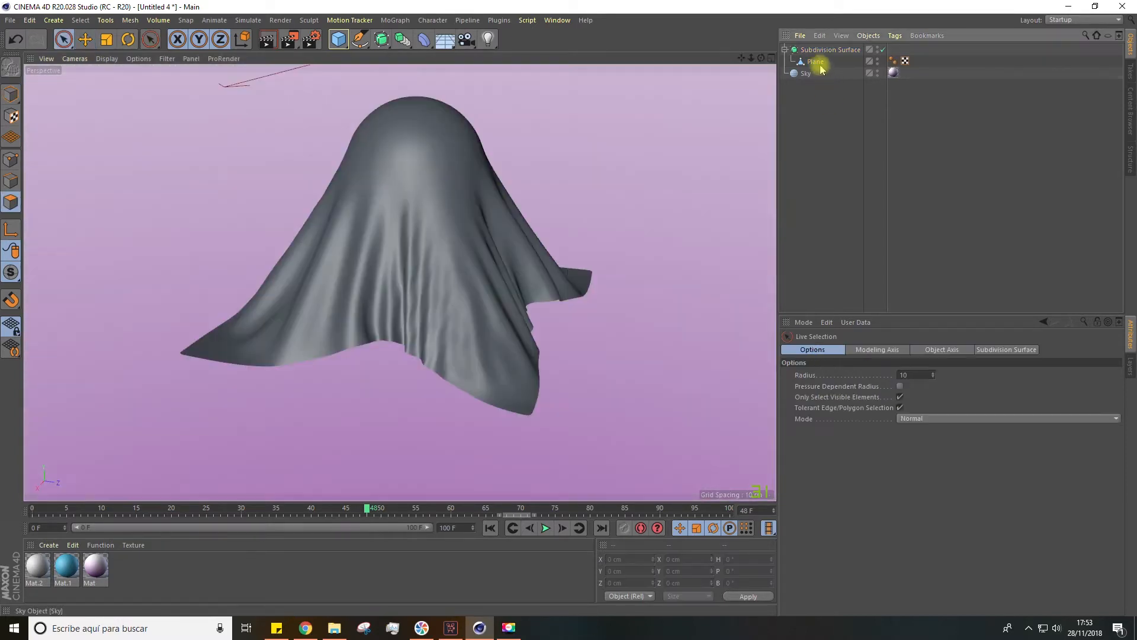
Add a Cloth Surface inside the Subdivision Surface and make the plane its child
{"action": "left_click", "coordinate": [817, 63]}
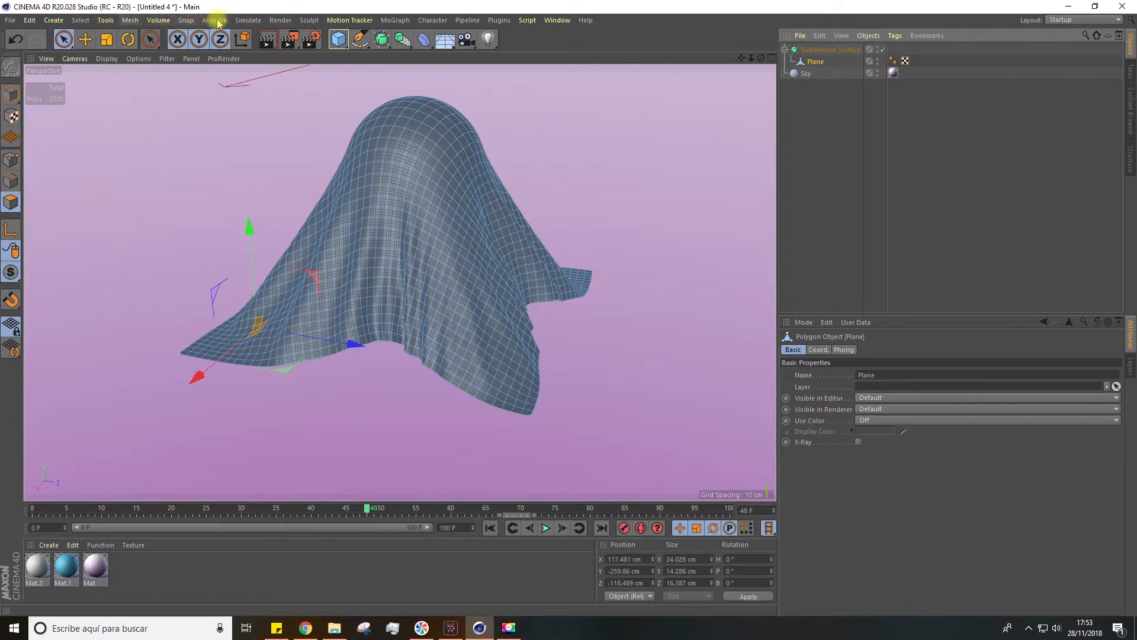
{"action": "left_click", "coordinate": [248, 20]}
{"action": "mouse_move", "coordinate": [247, 39]}
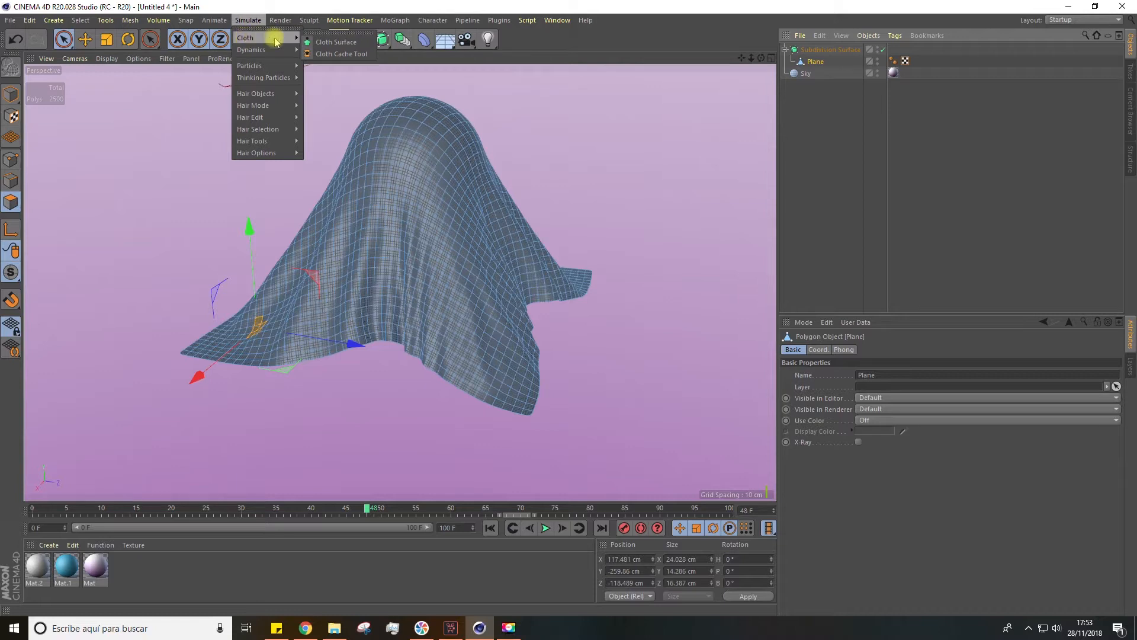
{"action": "left_click", "coordinate": [350, 45]}
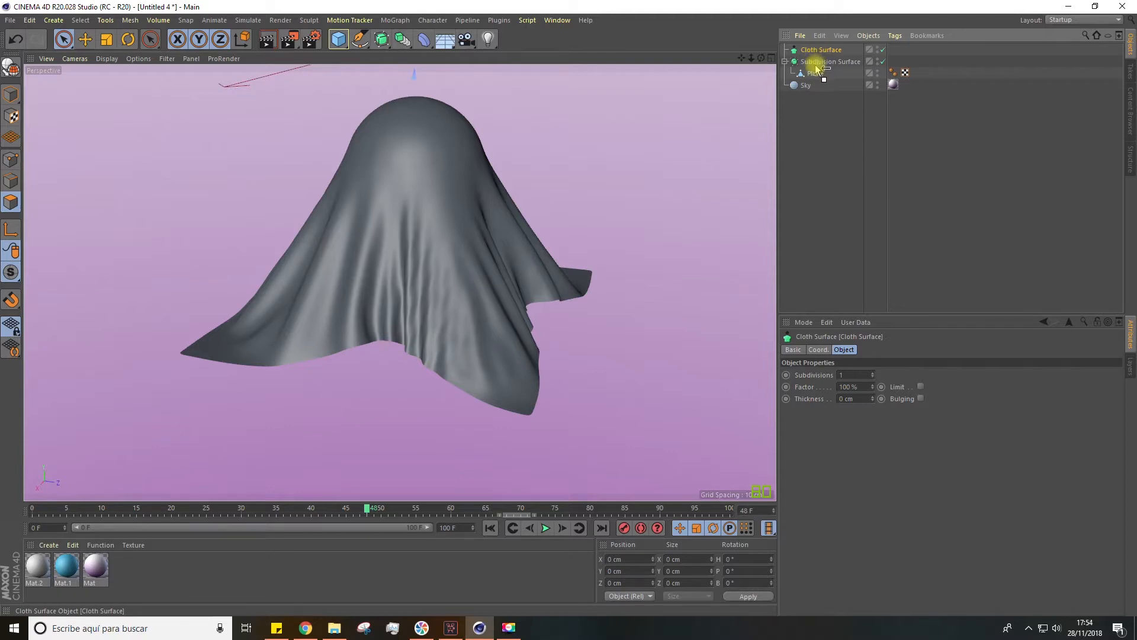
{"action": "left_click_drag", "start_coordinate": [815, 71], "coordinate": [821, 81]}
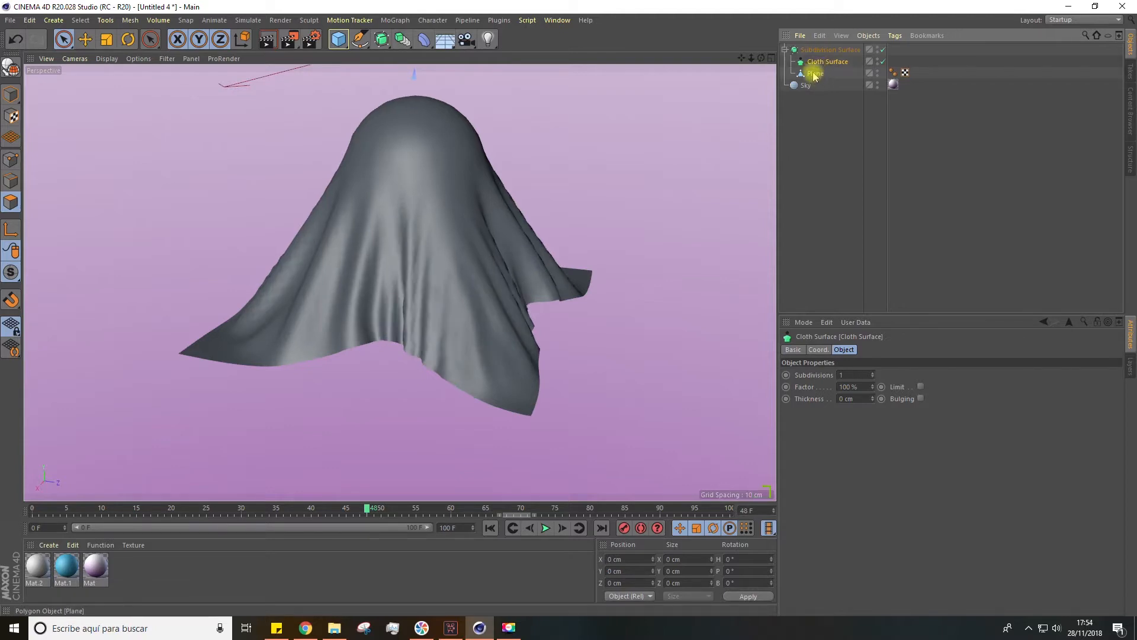
{"action": "left_click_drag", "start_coordinate": [824, 65], "coordinate": [822, 65]}
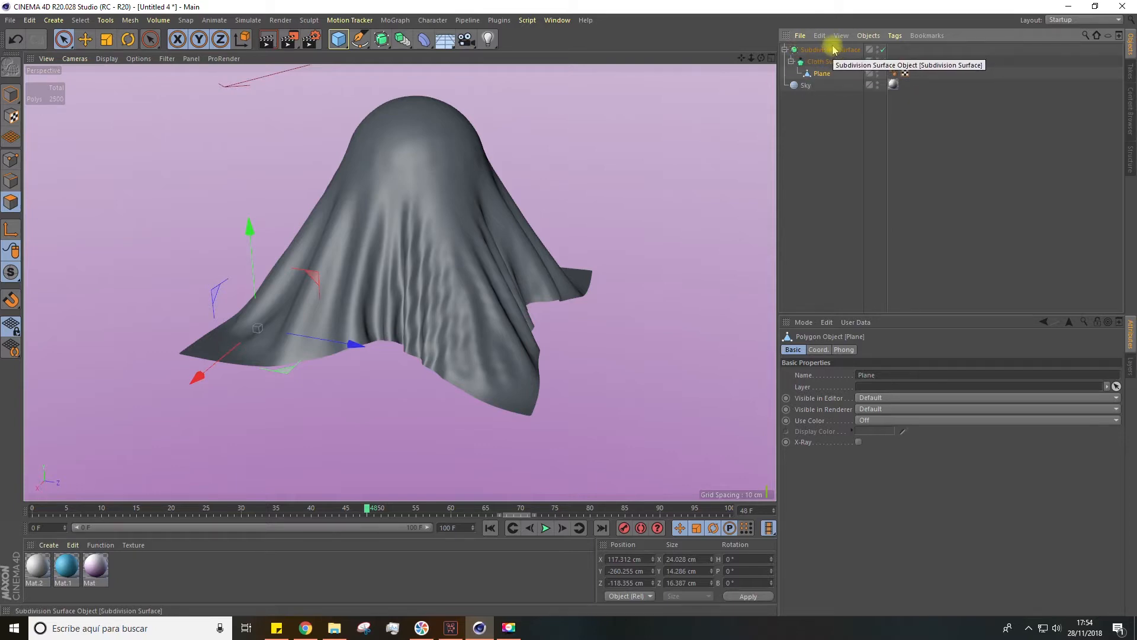
Try 3 Subdivisions on the Cloth Surface, then return the value to 1
{"action": "left_click", "coordinate": [820, 62]}
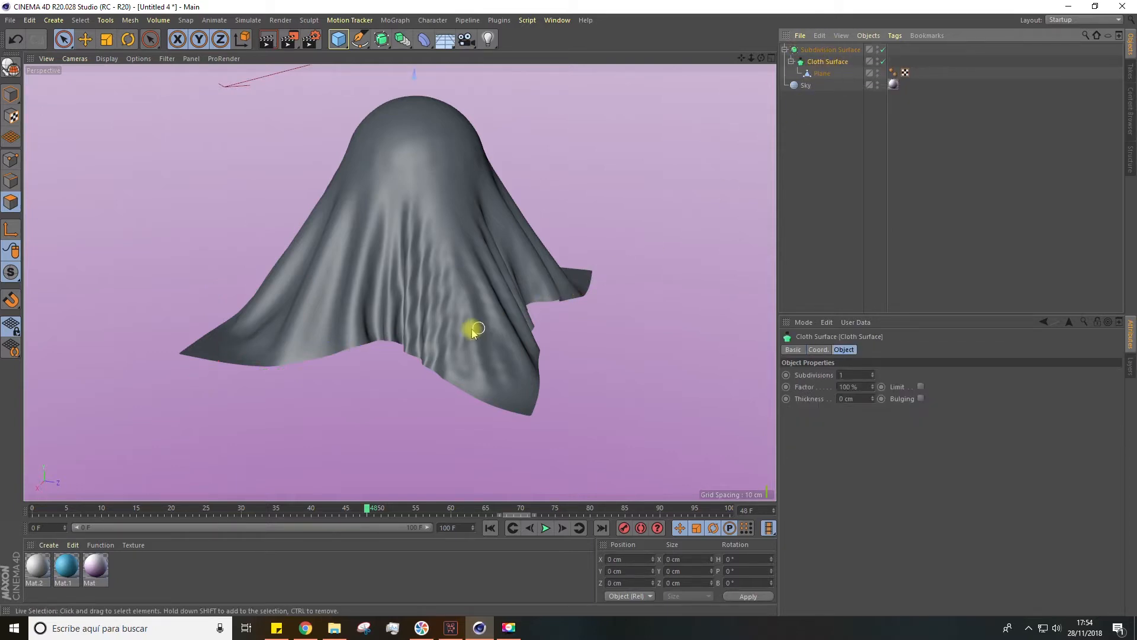
{"action": "scroll", "coordinate": [472, 329], "scroll_direction": "up", "scroll_amount": 4}
{"action": "left_click_drag", "start_coordinate": [468, 329], "coordinate": [474, 339], "text": "alt"}
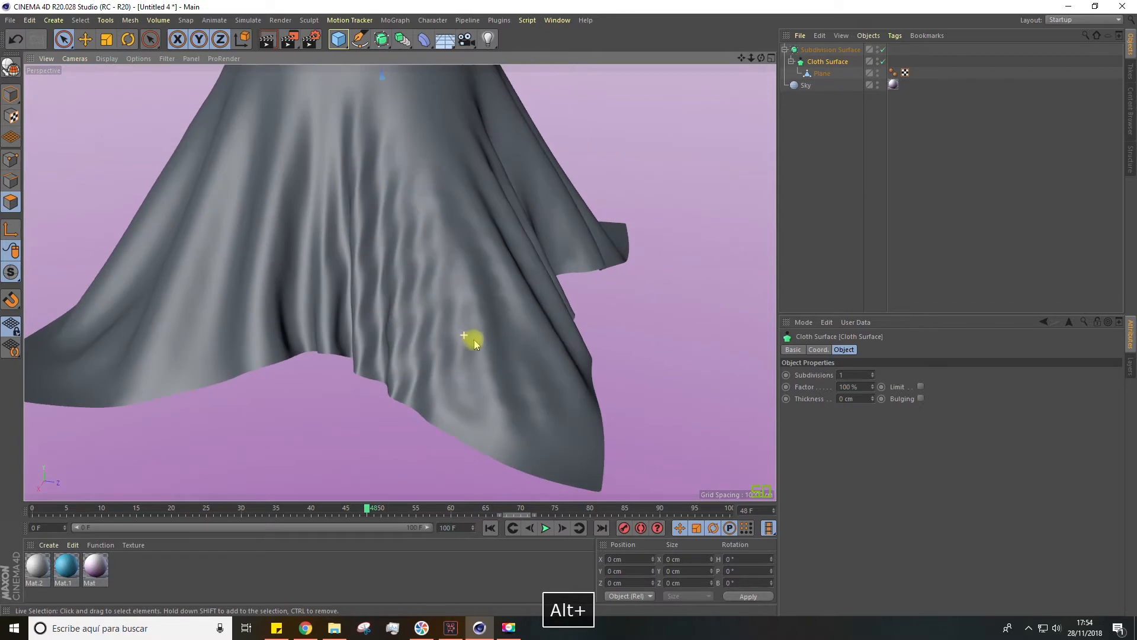
{"action": "left_click", "coordinate": [874, 373]}
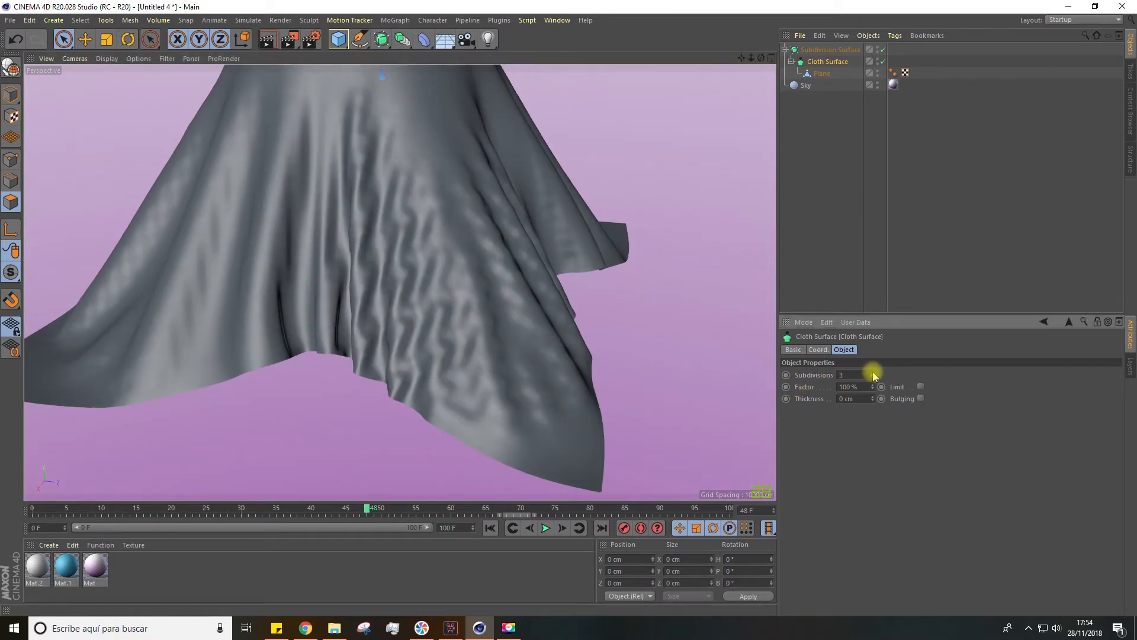
{"action": "left_click", "coordinate": [872, 377]}
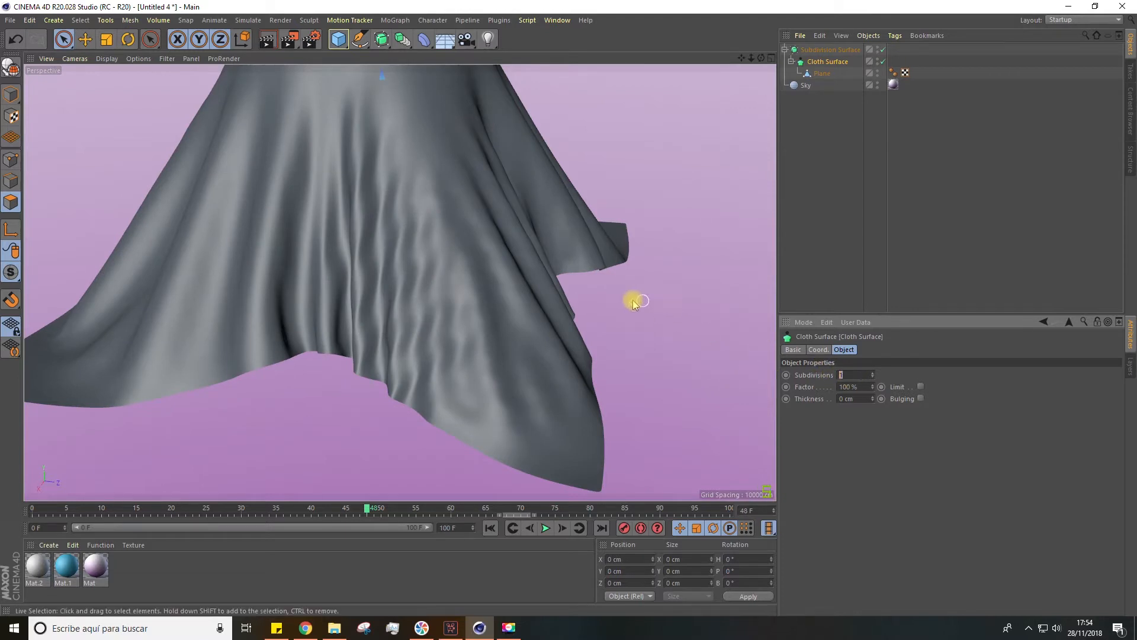
Raise the Cloth Surface's Thickness to 5 cm and inspect the cloth's hem
{"action": "scroll", "coordinate": [628, 296], "scroll_direction": "down", "scroll_amount": 4}
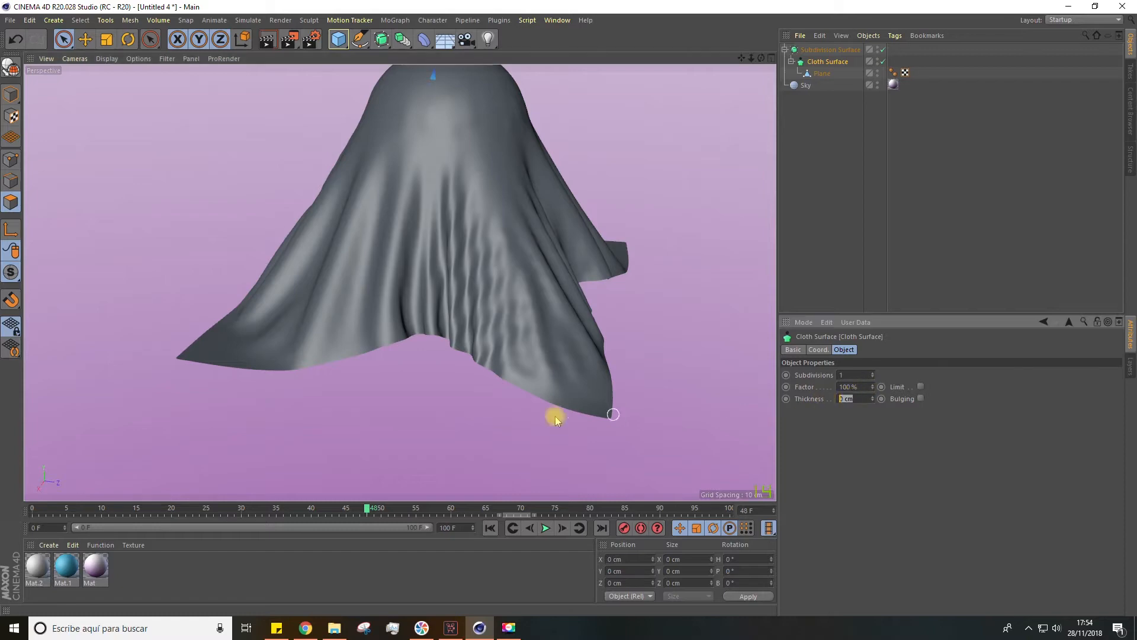
{"action": "left_click_drag", "start_coordinate": [437, 411], "coordinate": [484, 310], "text": "alt"}
{"action": "scroll", "coordinate": [598, 350], "scroll_direction": "up", "scroll_amount": 6}
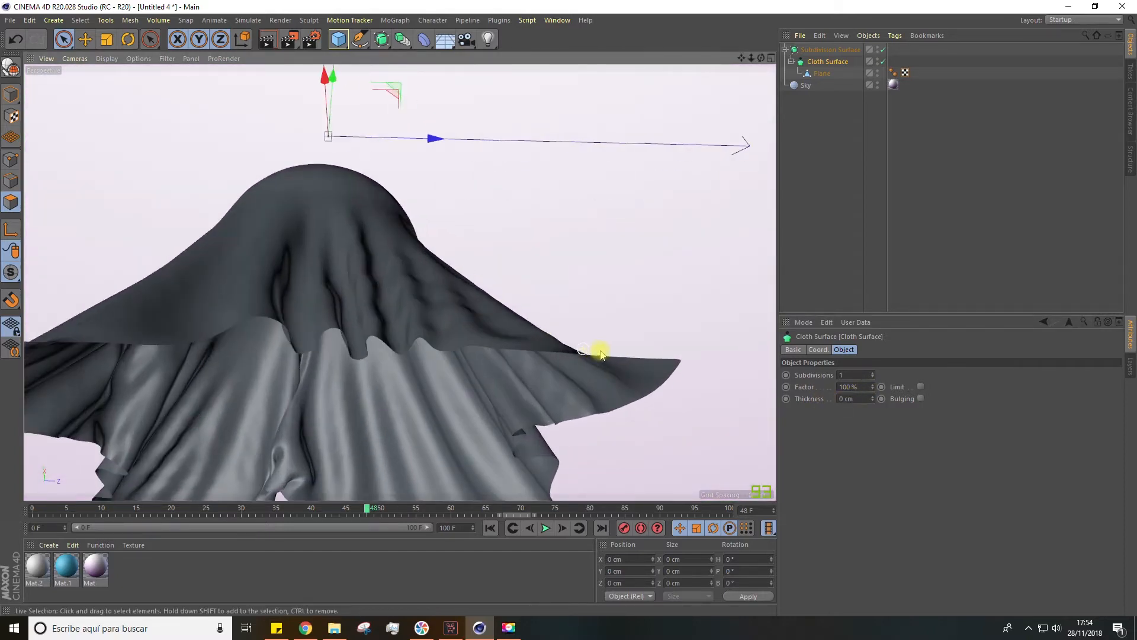
{"action": "left_click_drag", "start_coordinate": [605, 353], "coordinate": [628, 345], "text": "alt"}
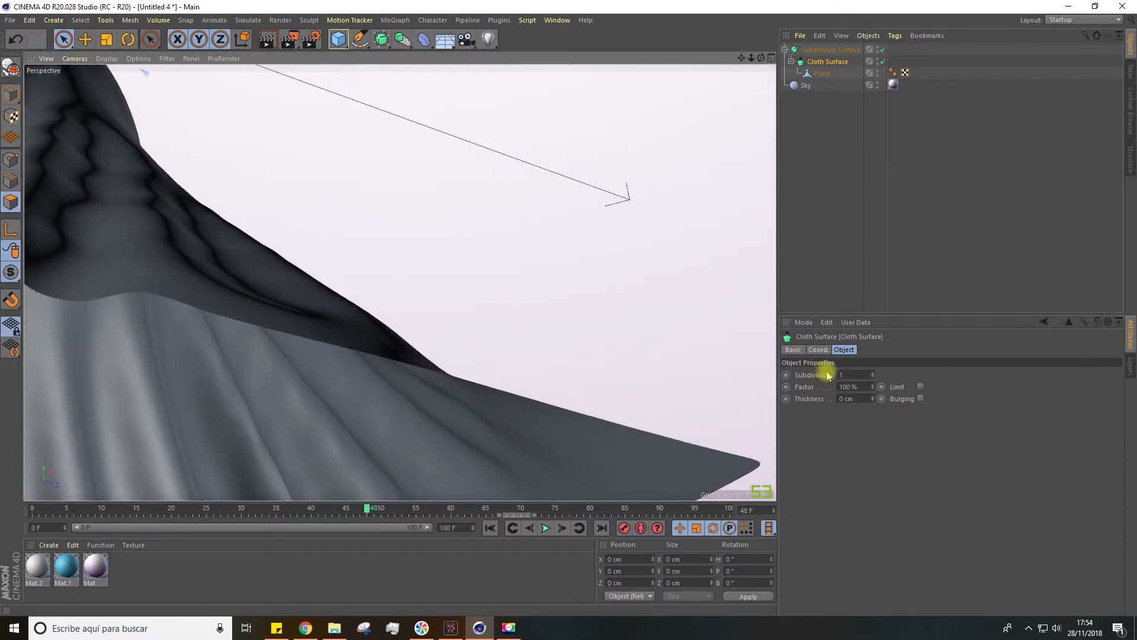
{"action": "left_click", "coordinate": [872, 397]}
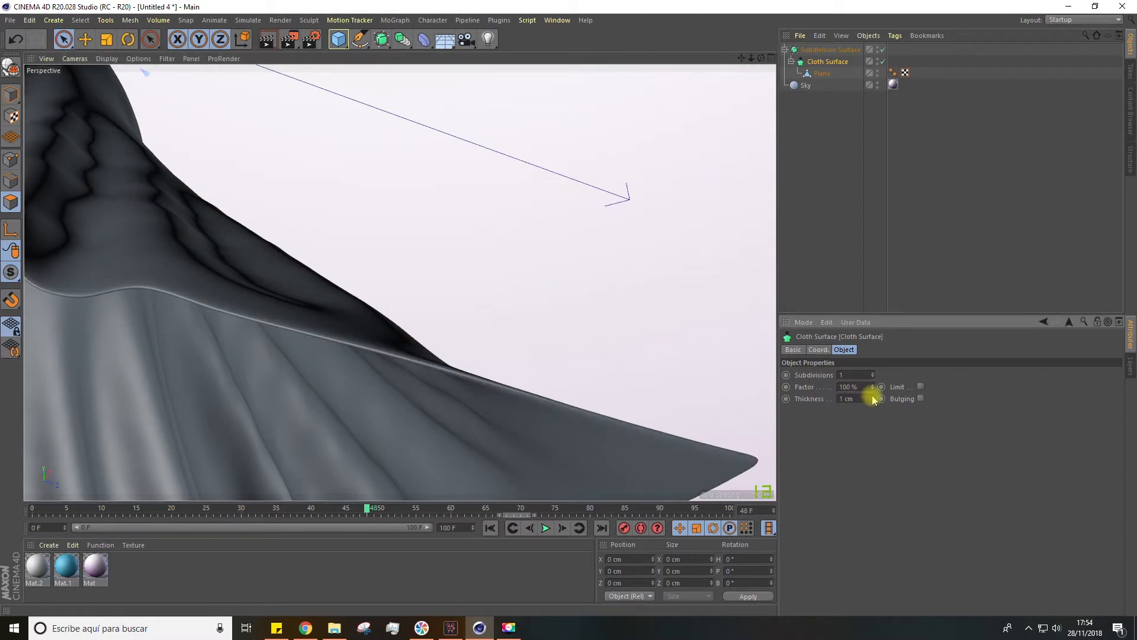
{"action": "left_click", "coordinate": [873, 397]}
{"action": "left_click", "coordinate": [873, 397]}
{"action": "left_click", "coordinate": [873, 397]}
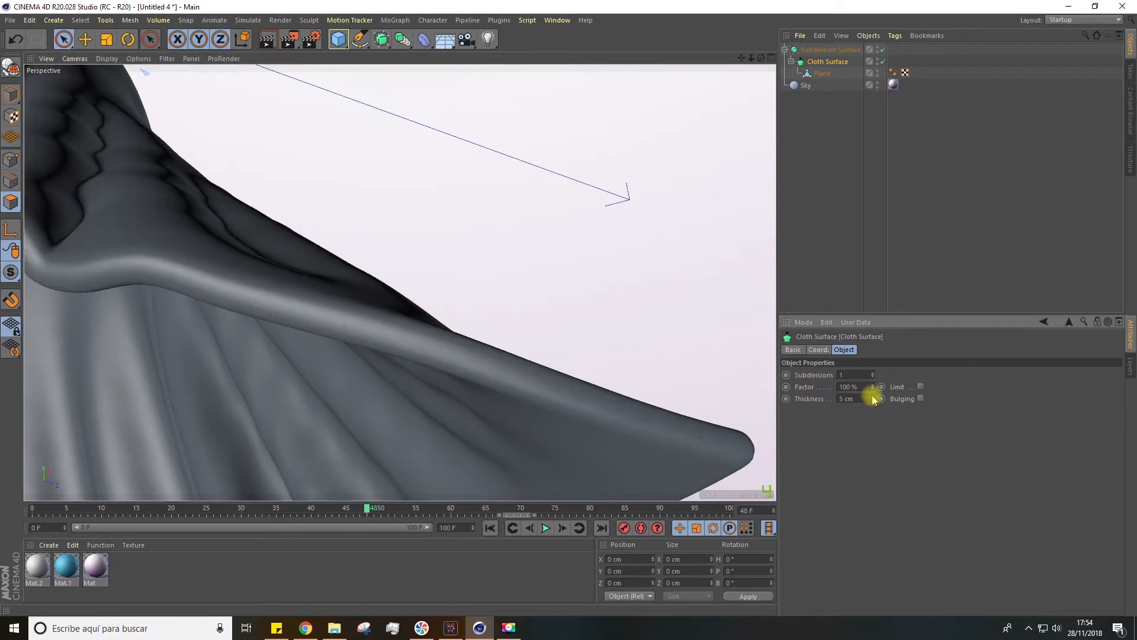
{"action": "left_click_drag", "start_coordinate": [701, 312], "coordinate": [429, 305], "text": "alt"}
{"action": "scroll", "coordinate": [468, 354], "scroll_direction": "down", "scroll_amount": 8}
{"action": "left_click_drag", "start_coordinate": [698, 372], "coordinate": [569, 379], "text": "alt"}
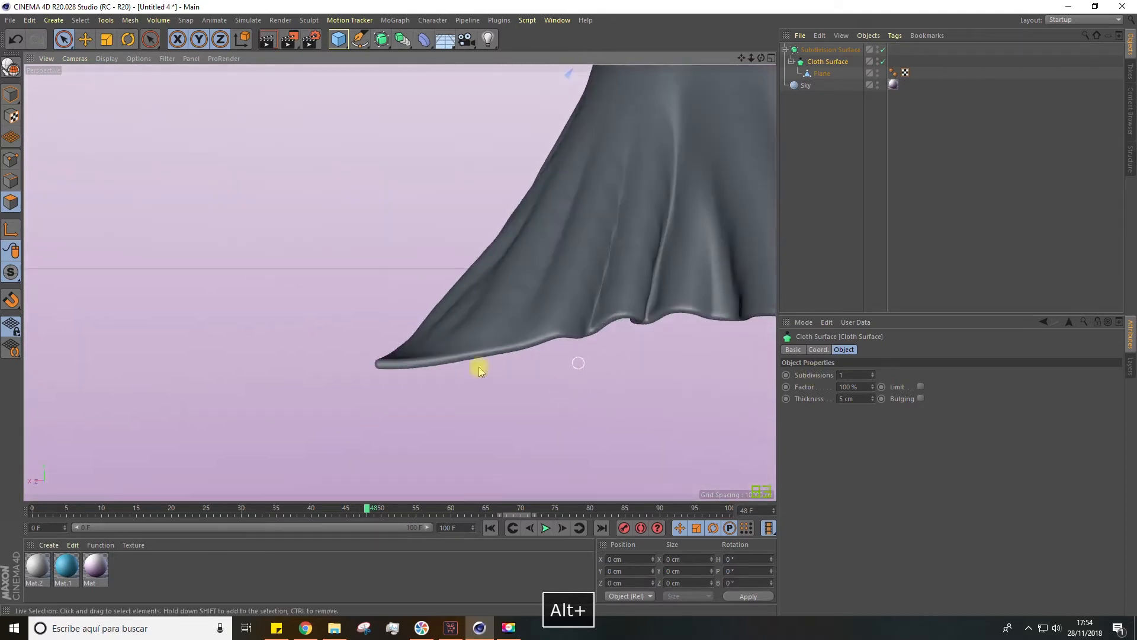
Set the Cloth Surface's Thickness to 3 cm and apply the blue material Mat.1 to it
{"action": "left_click", "coordinate": [840, 398]}
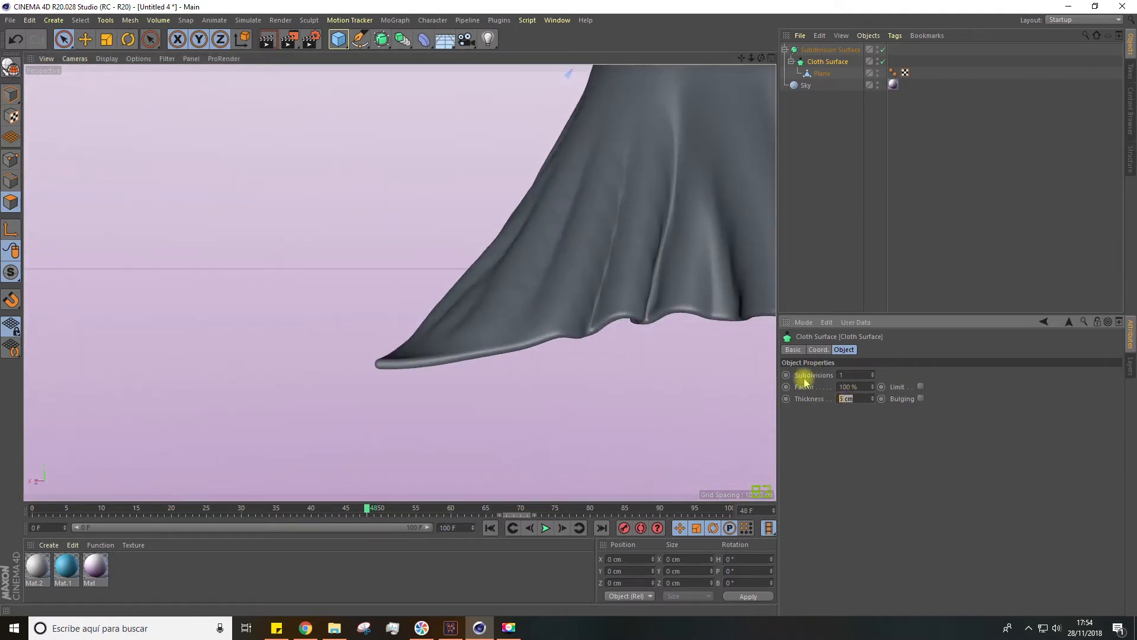
{"action": "type", "text": "3"}
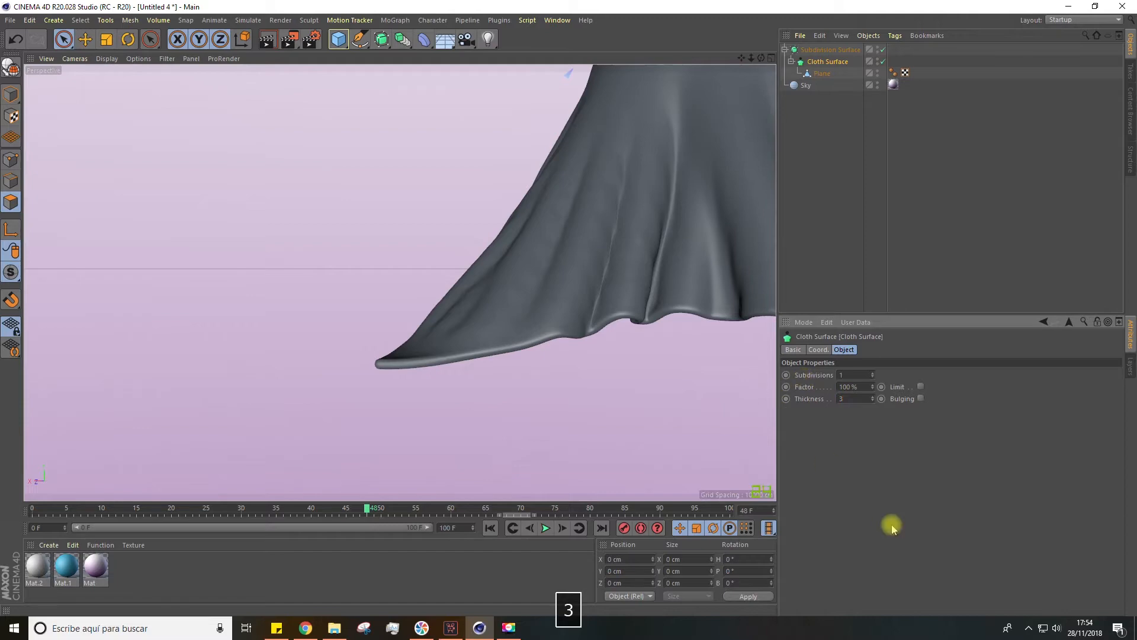
{"action": "left_click_drag", "start_coordinate": [624, 444], "coordinate": [614, 310], "text": "alt"}
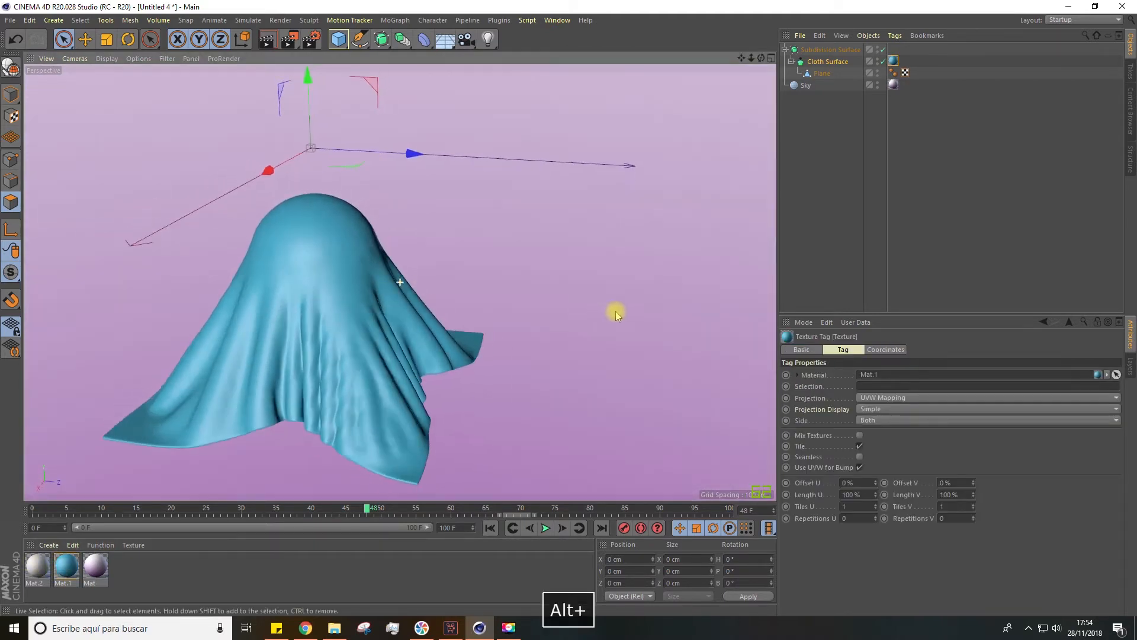
Compare the Cloth Surface's wrinkles at 0 and 1 Subdivisions and set the value to 2
{"action": "left_click", "coordinate": [832, 63]}
{"action": "left_click", "coordinate": [872, 373]}
{"action": "left_click", "coordinate": [874, 378]}
{"action": "left_click", "coordinate": [873, 378]}
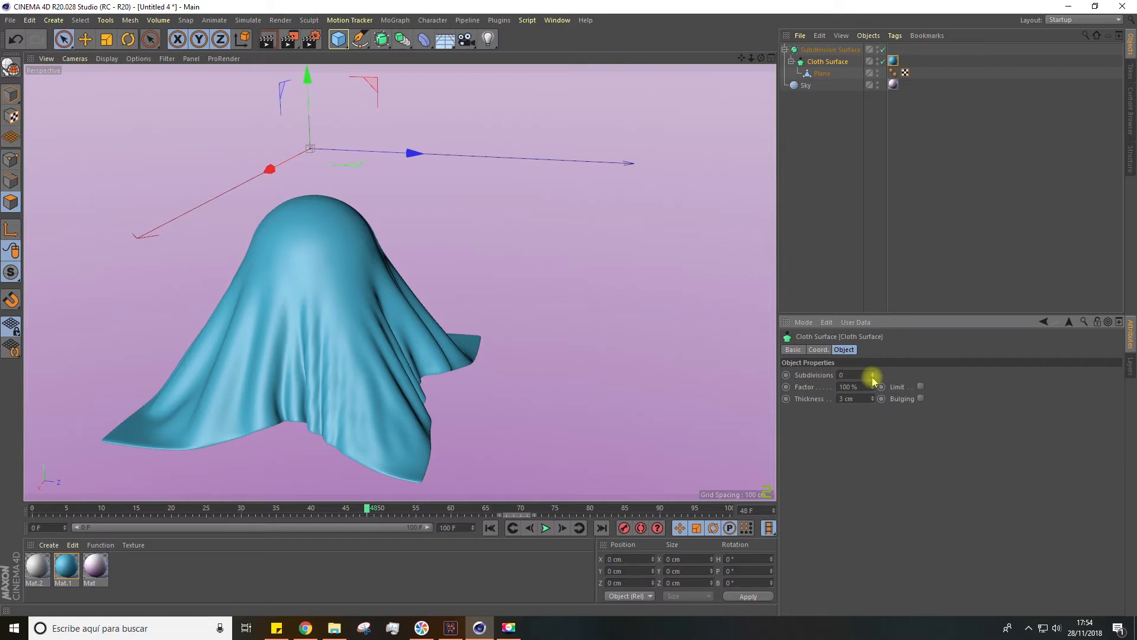
{"action": "left_click", "coordinate": [873, 373]}
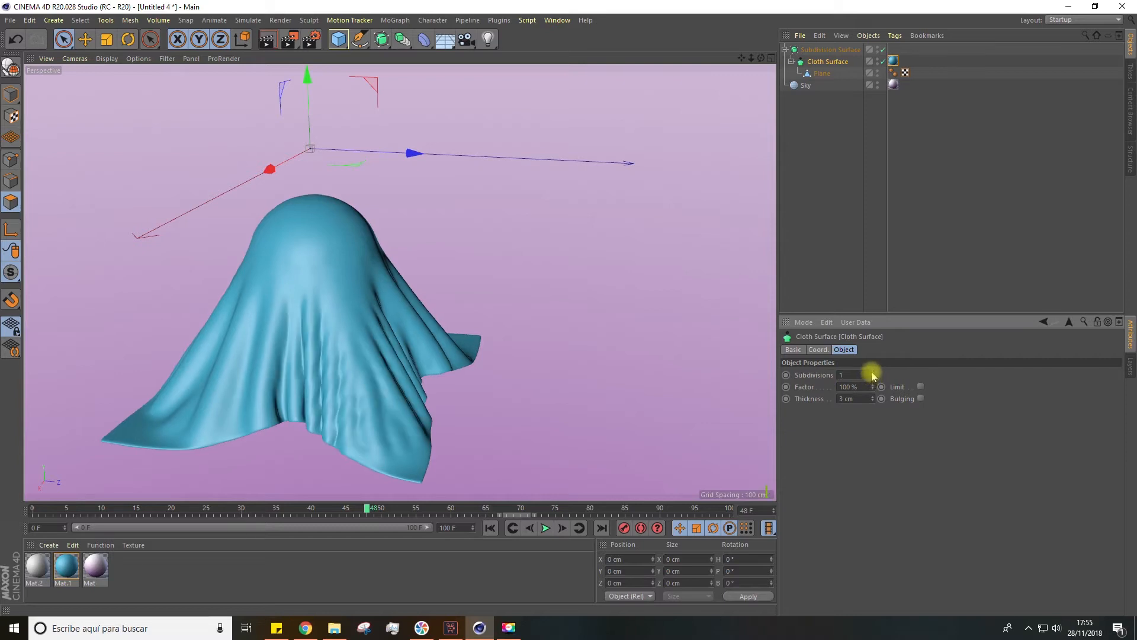
{"action": "scroll", "coordinate": [322, 435], "scroll_direction": "up", "scroll_amount": 5}
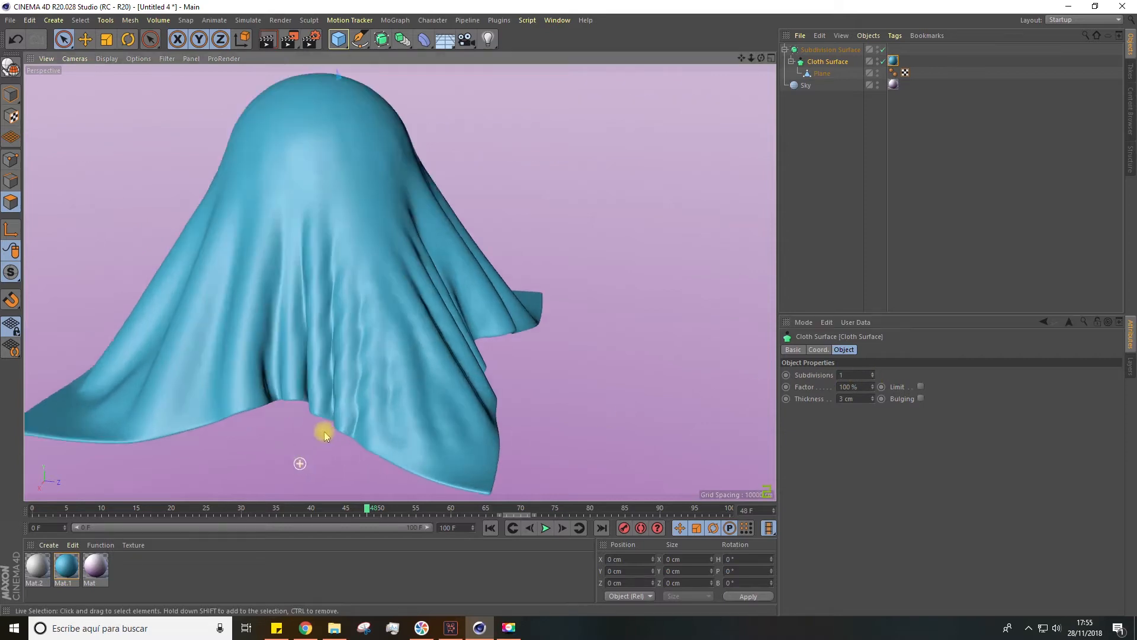
{"action": "left_click", "coordinate": [873, 372]}
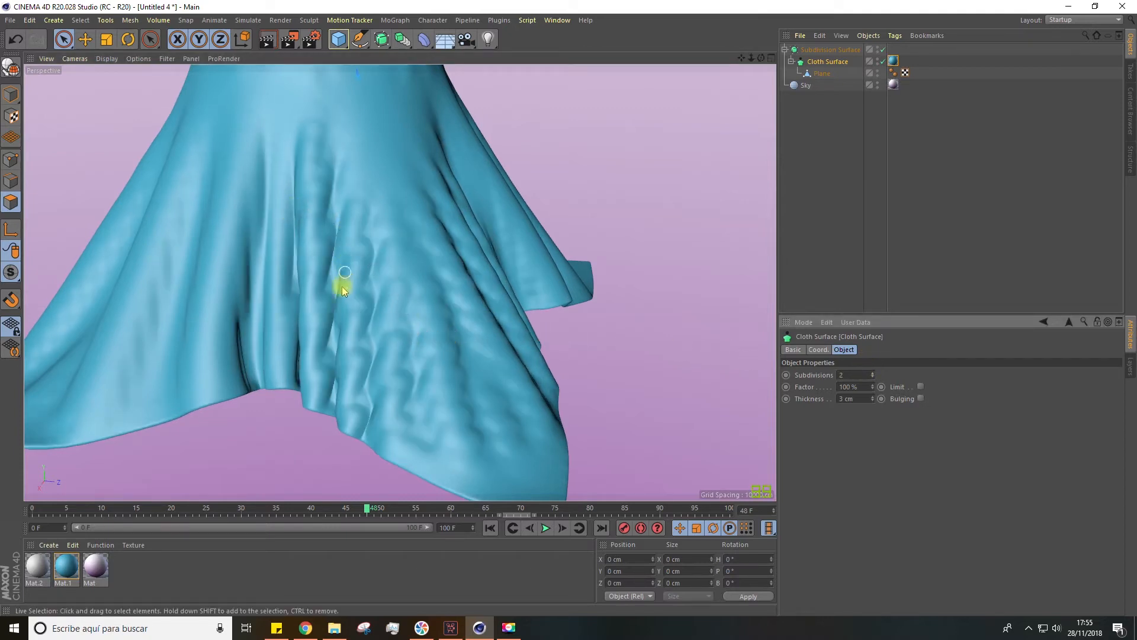
Set the Cloth Surface's Subdivisions to 0 and check the Subdivision Surface's object properties
{"action": "scroll", "coordinate": [351, 336], "scroll_direction": "down", "scroll_amount": 5}
{"action": "left_click", "coordinate": [853, 374]}
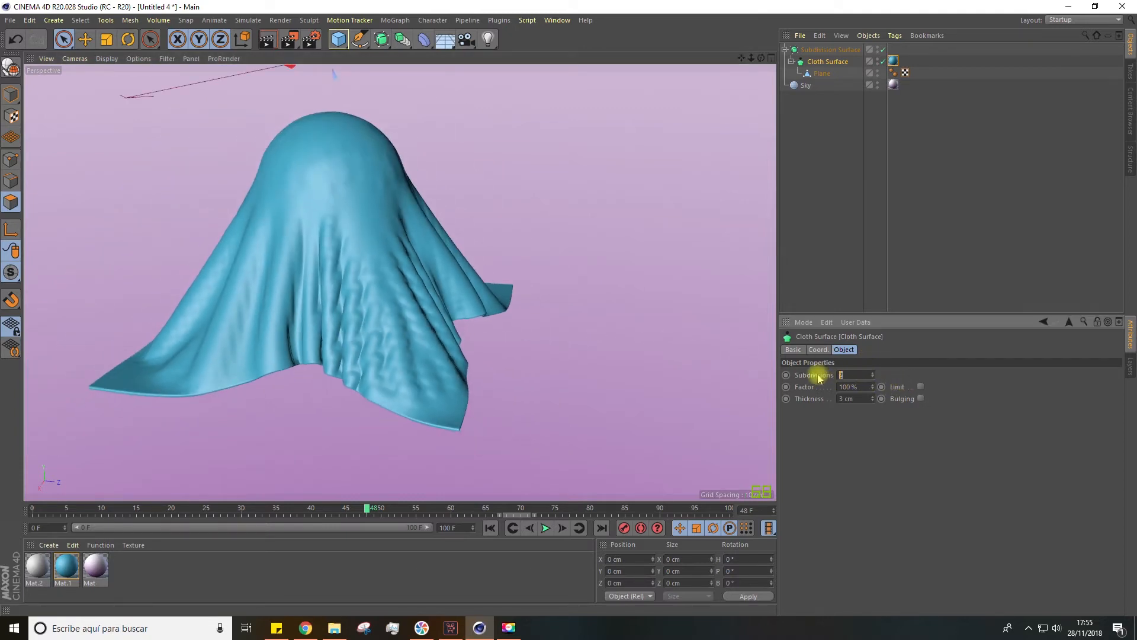
{"action": "type", "text": "0"}
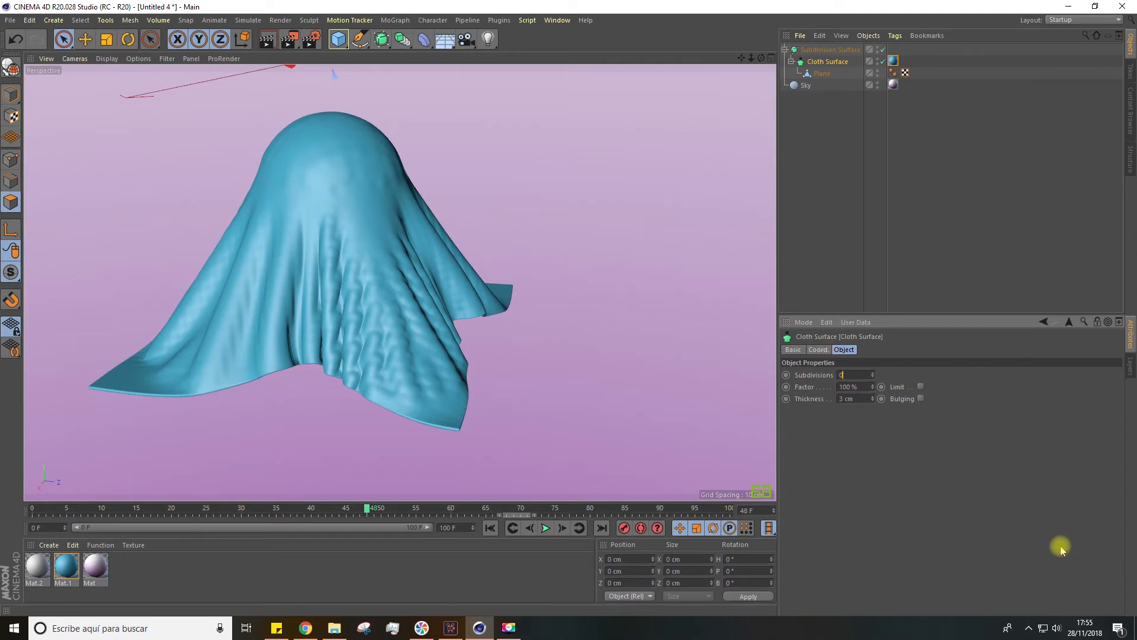
{"action": "left_click", "coordinate": [828, 52]}
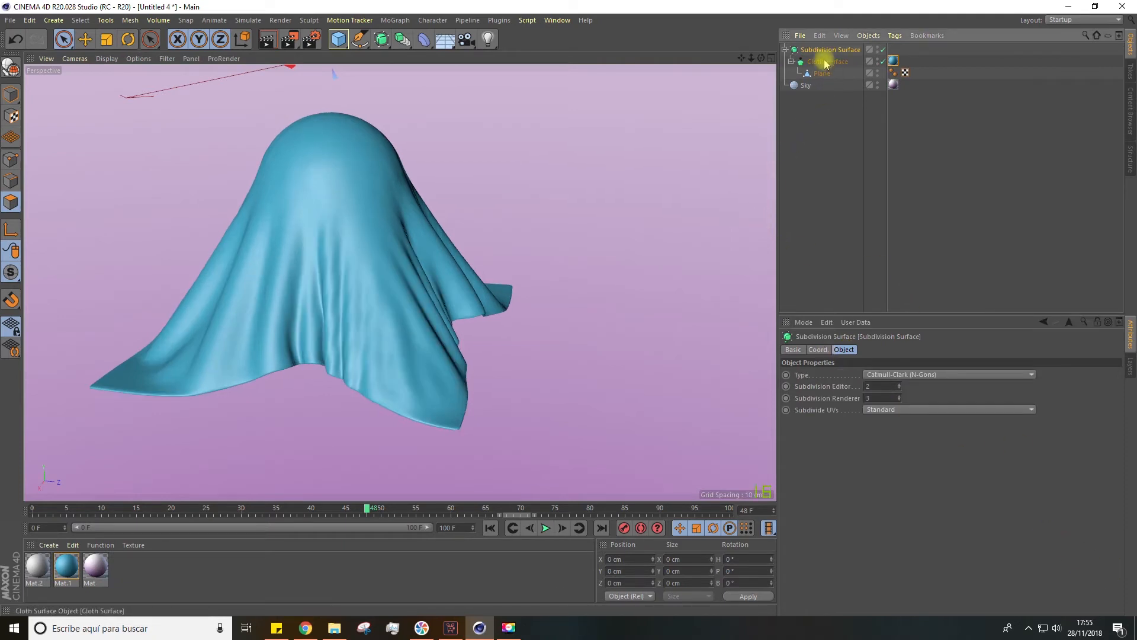
Take the Cloth Surface out of the Subdivision Surface and delete the Subdivision Surface
{"action": "left_click", "coordinate": [824, 62]}
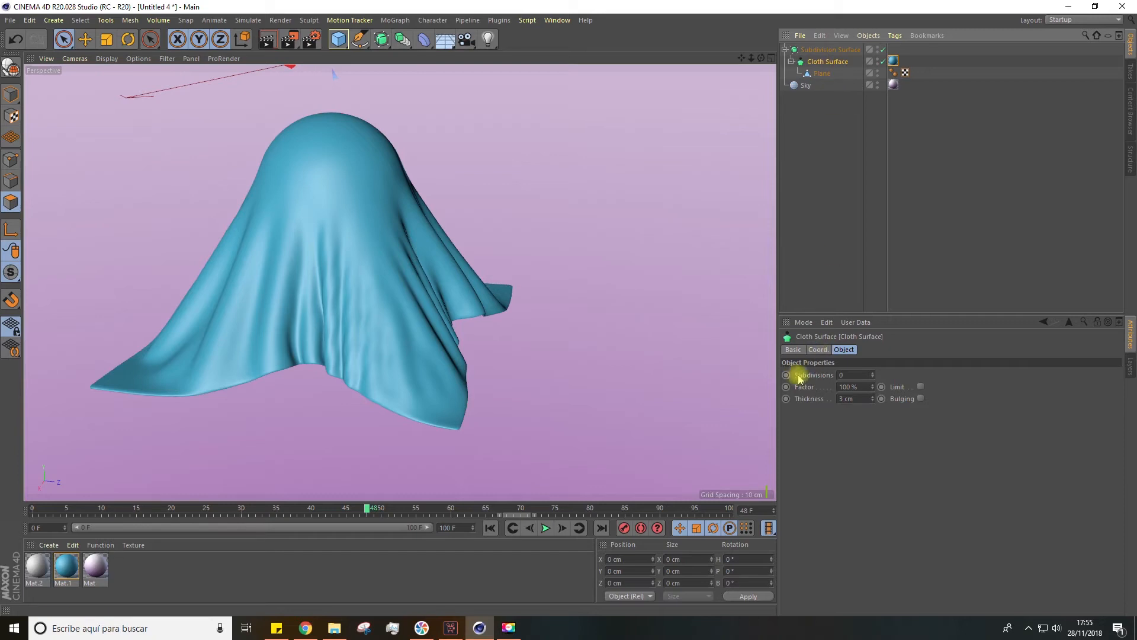
{"action": "left_click_drag", "start_coordinate": [823, 64], "coordinate": [802, 143]}
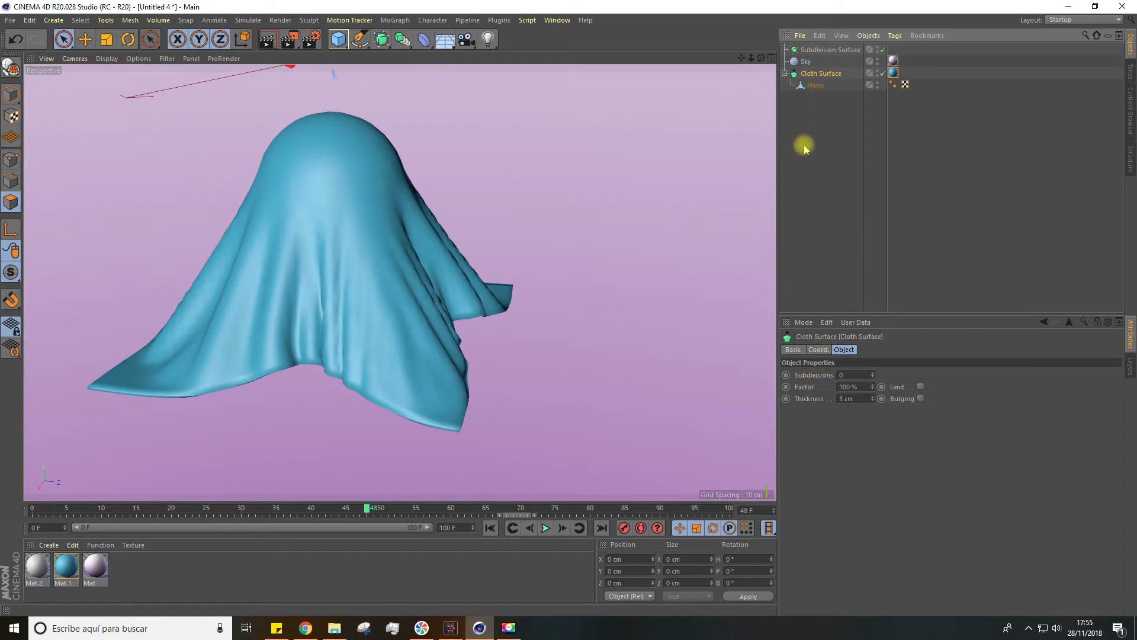
{"action": "left_click", "coordinate": [830, 50]}
{"action": "key", "text": "Delete"}
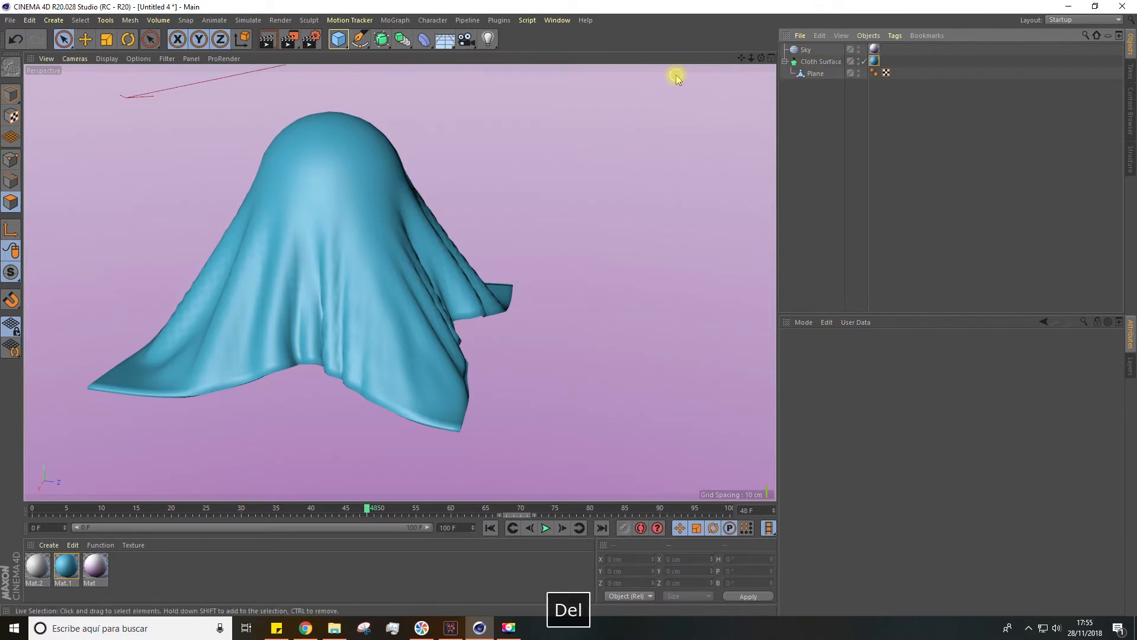
Try 1 Subdivision on the Cloth Surface without the Subdivision Surface
{"action": "left_click", "coordinate": [818, 62]}
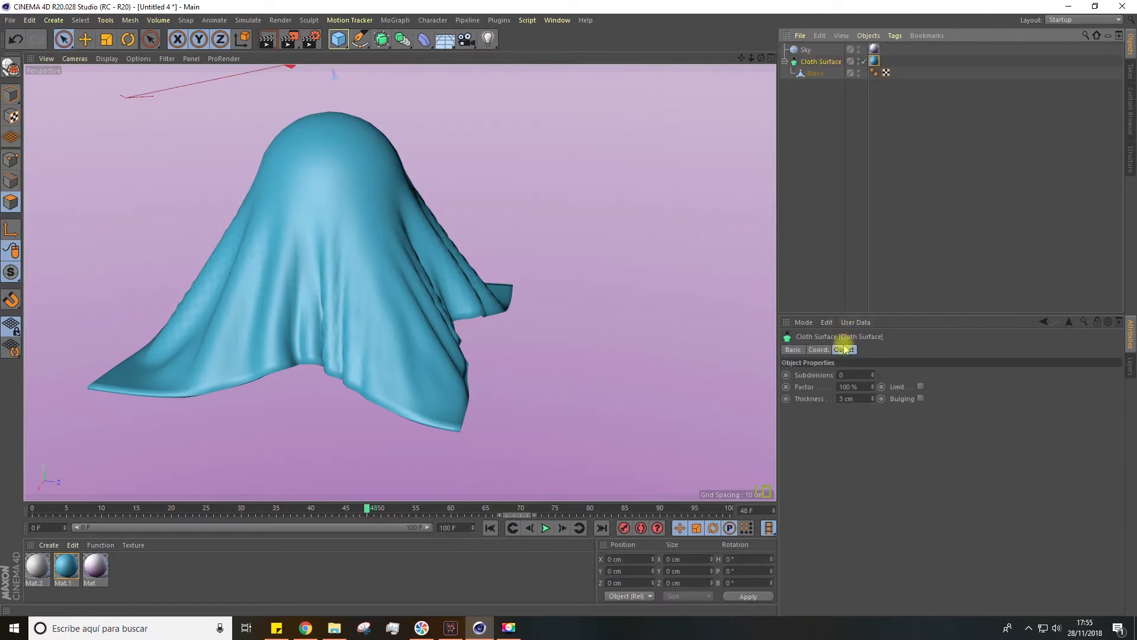
{"action": "left_click", "coordinate": [871, 373]}
{"action": "left_click", "coordinate": [872, 373]}
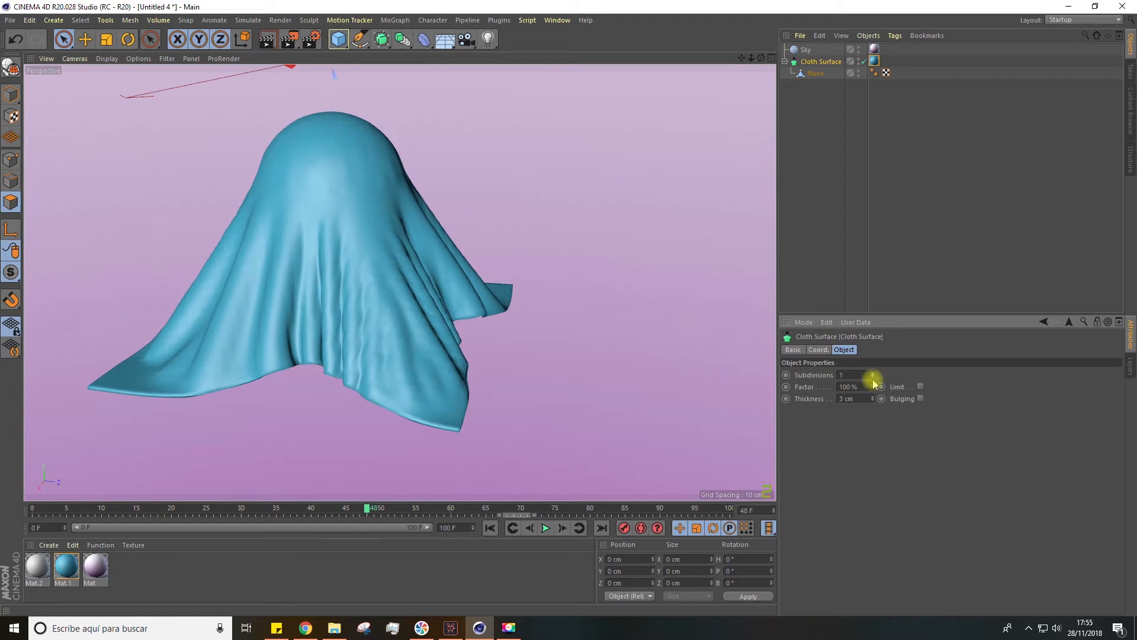
{"action": "left_click", "coordinate": [873, 377]}
Undo the Cloth Surface's subdivision changes, the Subdivision Surface's deletion and the hierarchy move
{"action": "key", "text": "ctrl+z"}
{"action": "key", "text": "ctrl+z"}
{"action": "key", "text": "ctrl+z"}
{"action": "key", "text": "ctrl+z"}
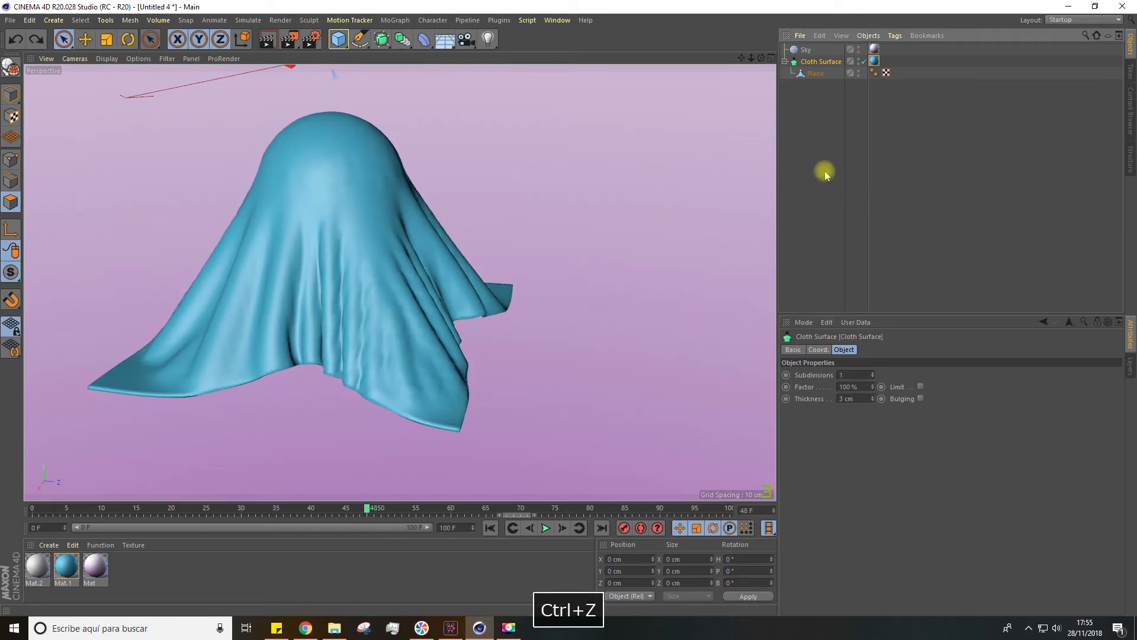
{"action": "key", "text": "ctrl+z"}
{"action": "key", "text": "ctrl+z"}
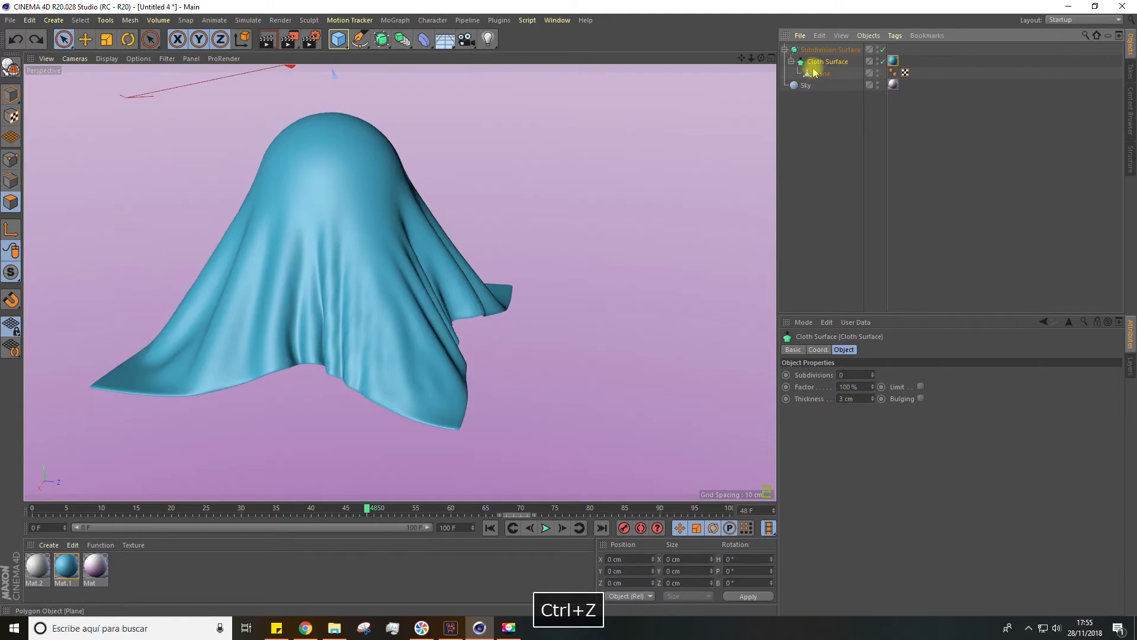
Compare the OpenSubdiv Loop and Catmull-Clark (N-Gons) types on the Subdivision Surface and keep OpenSubdiv Loop
{"action": "left_click", "coordinate": [822, 49]}
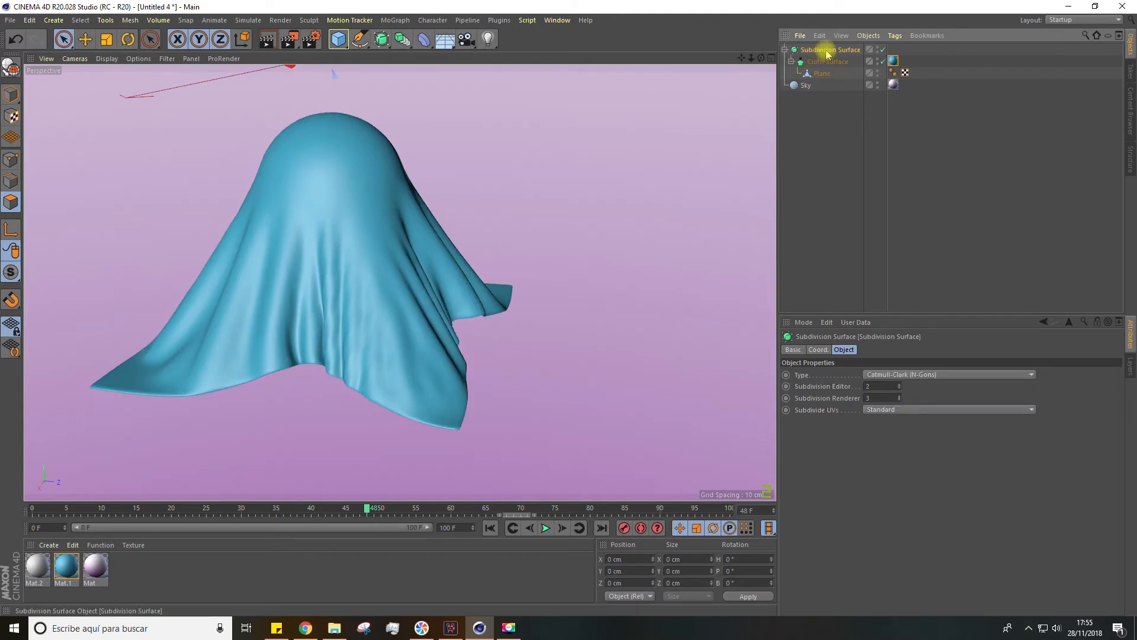
{"action": "left_click", "coordinate": [883, 375]}
{"action": "left_click", "coordinate": [892, 434]}
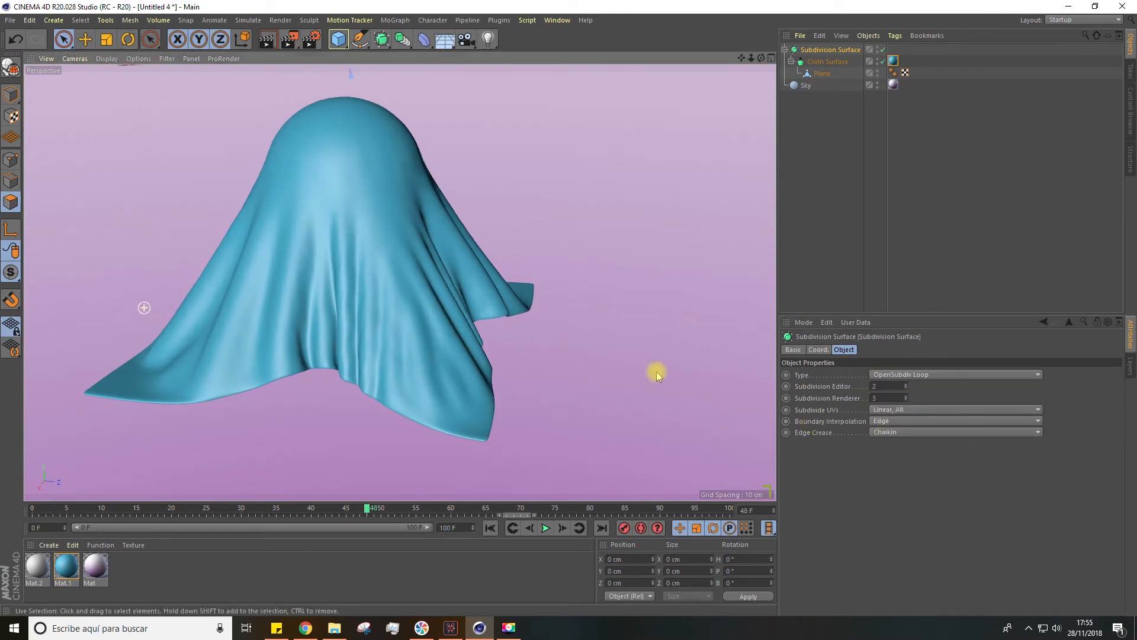
{"action": "left_click", "coordinate": [942, 375]}
{"action": "left_click", "coordinate": [916, 398]}
{"action": "left_click", "coordinate": [915, 376]}
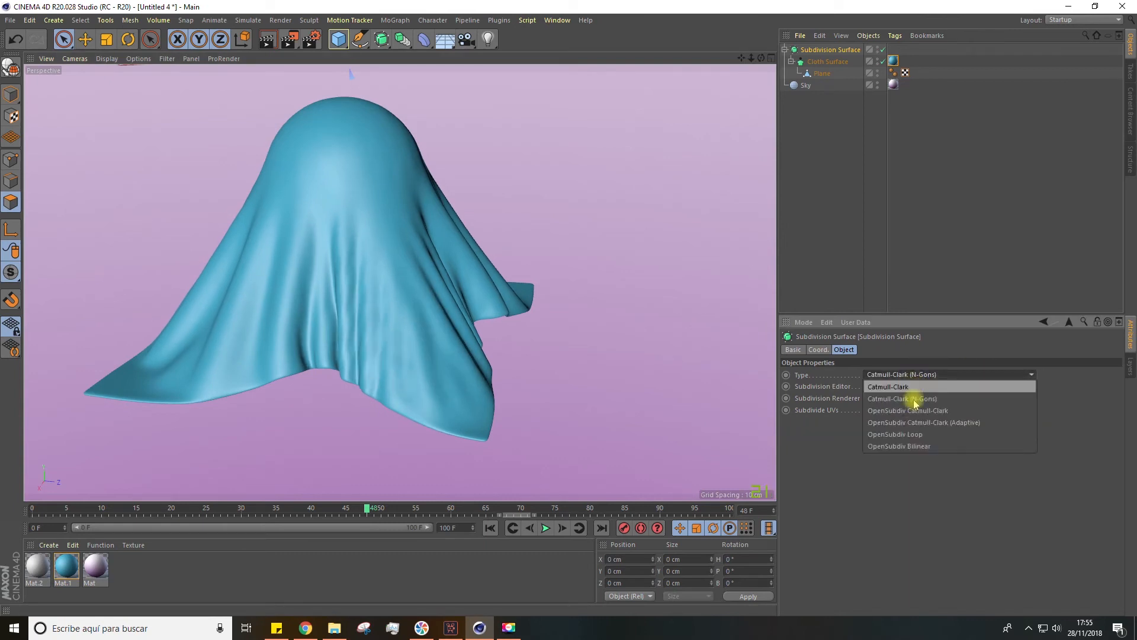
{"action": "left_click", "coordinate": [916, 434]}
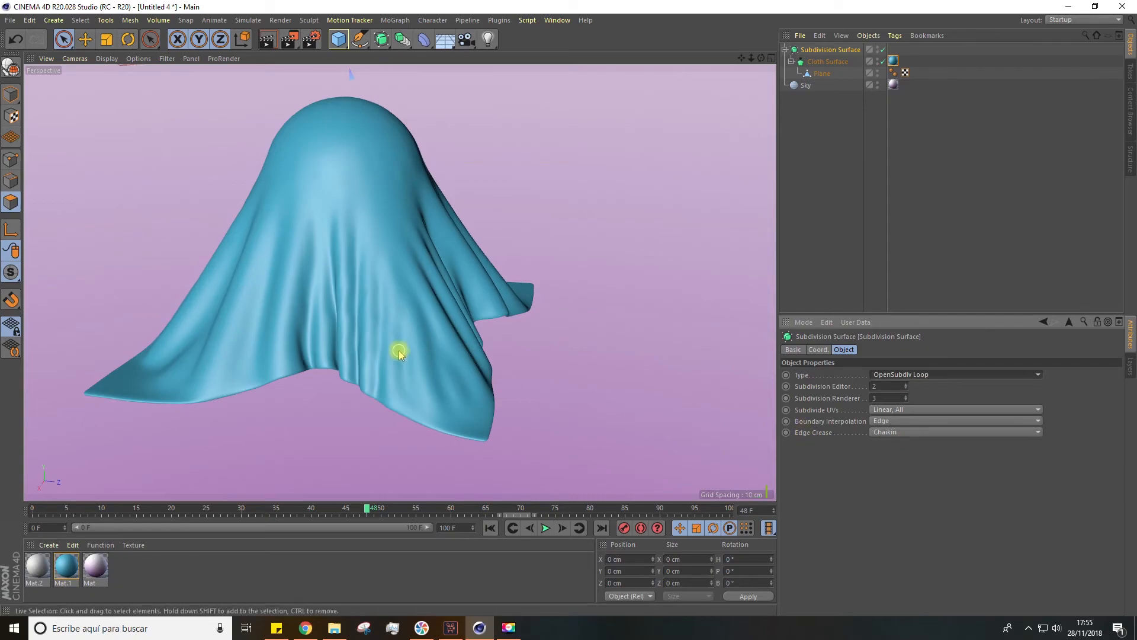
Display the cloth shaded with mesh lines and examine how its folds are subdivided
{"action": "scroll", "coordinate": [391, 348], "scroll_direction": "up", "scroll_amount": 3}
{"action": "right_click_drag", "start_coordinate": [387, 346], "coordinate": [341, 280], "text": "alt"}
{"action": "left_click", "coordinate": [107, 58]}
{"action": "left_click", "coordinate": [110, 93]}
{"action": "scroll", "coordinate": [422, 356], "scroll_direction": "up", "scroll_amount": 4}
{"action": "left_click_drag", "start_coordinate": [358, 357], "coordinate": [372, 348], "text": "alt"}
{"action": "mouse_move", "coordinate": [372, 349]}
{"action": "right_mouse_down", "text": "alt"}
{"action": "mouse_move", "coordinate": [404, 334]}
{"action": "mouse_move", "coordinate": [307, 211]}
{"action": "right_mouse_up", "text": "alt"}
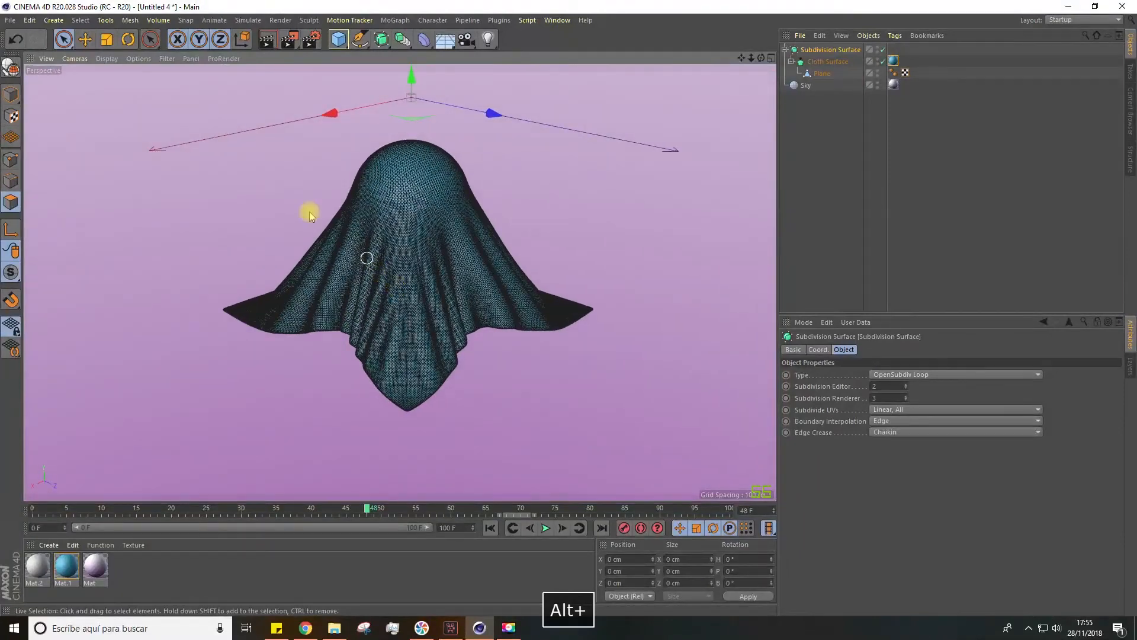
Return the viewport to shading without mesh lines and examine the draped cloth from several sides
{"action": "left_click", "coordinate": [106, 58]}
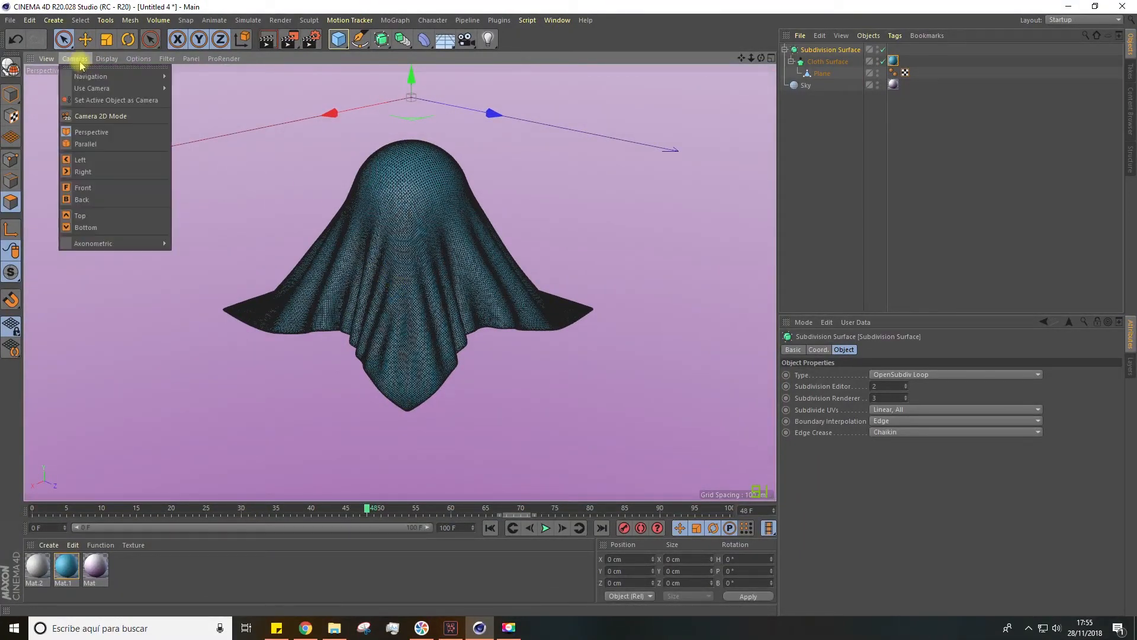
{"action": "left_click", "coordinate": [110, 81]}
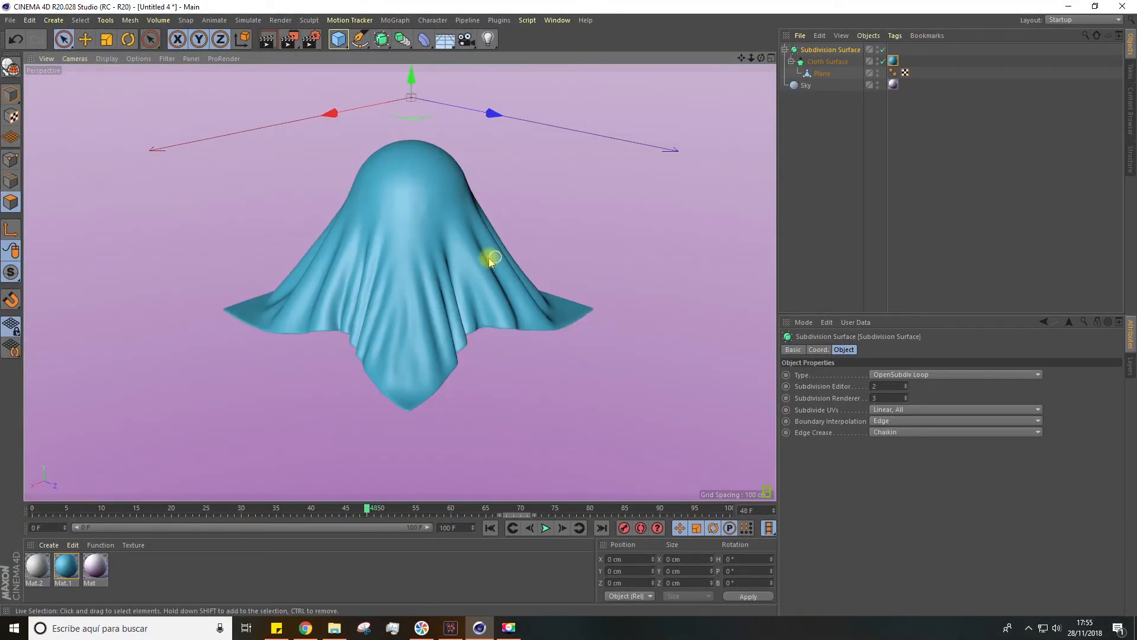
{"action": "left_click_drag", "start_coordinate": [490, 256], "coordinate": [507, 211], "text": "alt"}
{"action": "left_click_drag", "start_coordinate": [741, 58], "coordinate": [698, 82]}
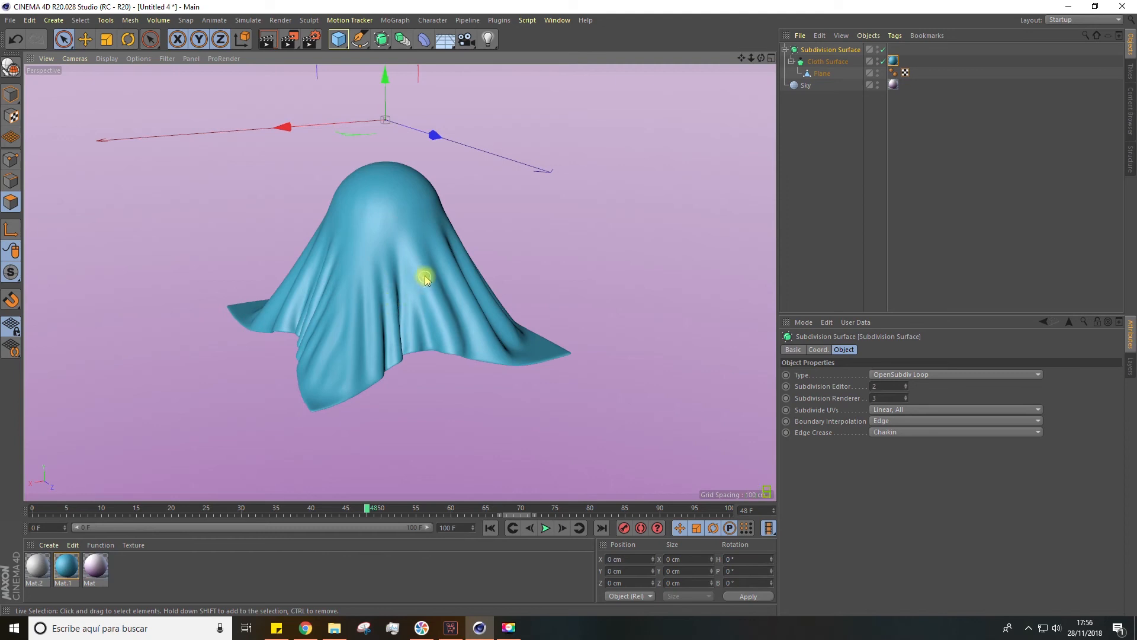
{"action": "left_click_drag", "start_coordinate": [569, 174], "coordinate": [598, 174], "text": "alt"}
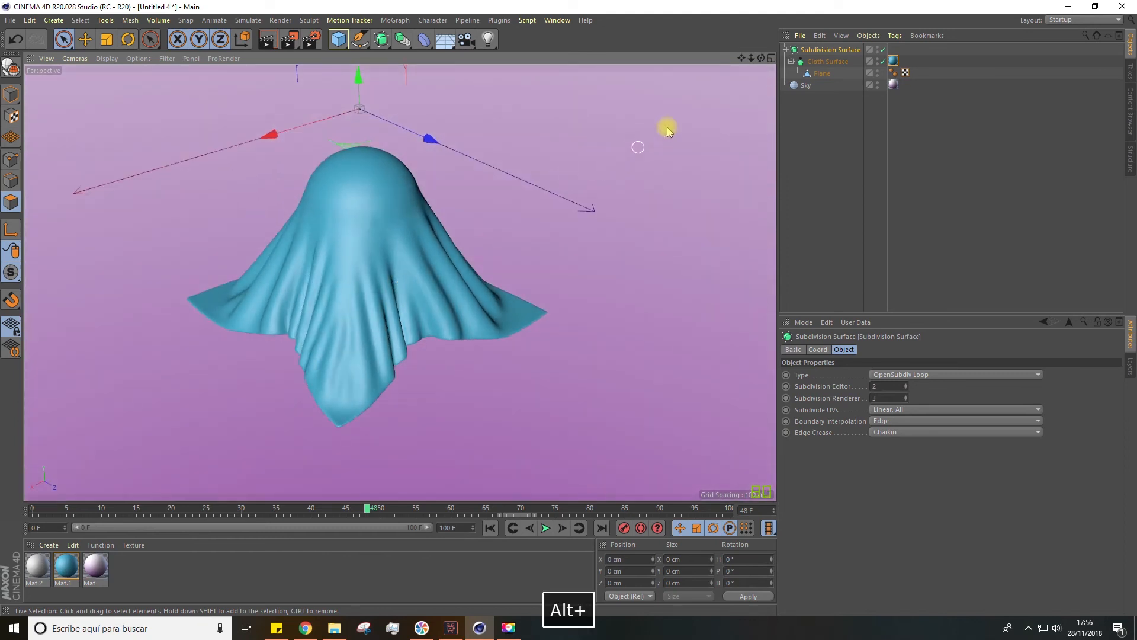